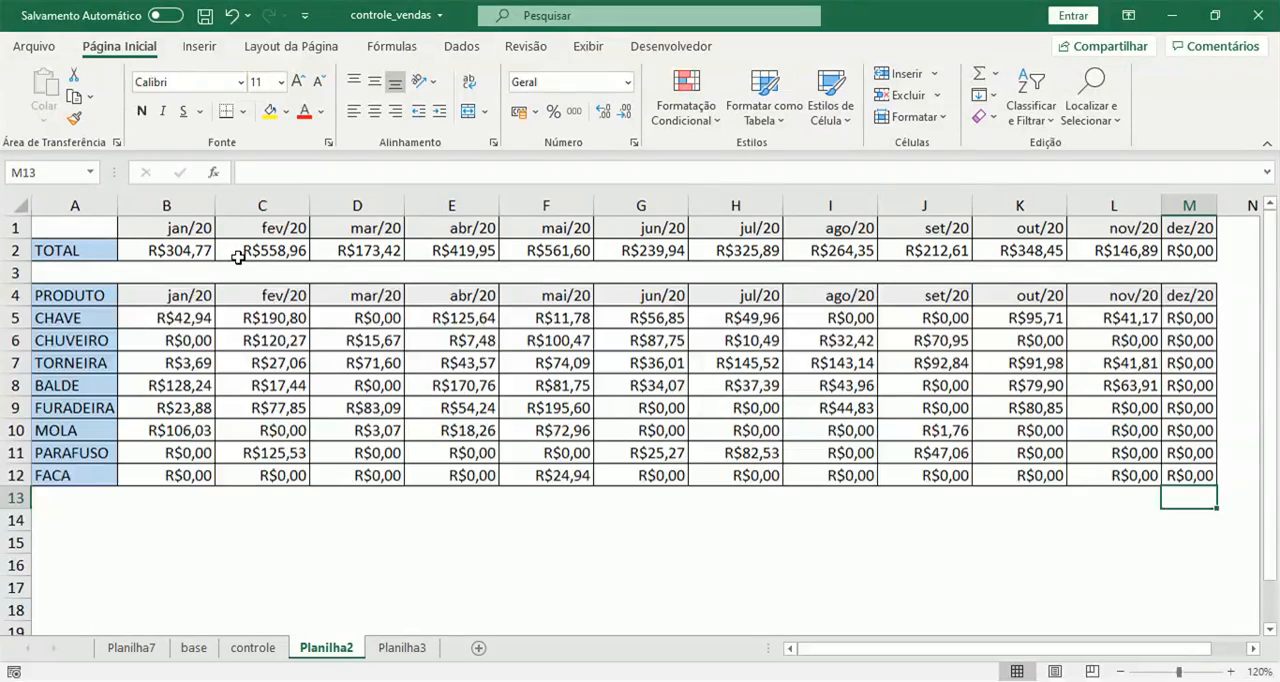
Examine the DATA, VALOR and PRODUTO columns in the base sheet and the finished monthly summary in Planilha2.
left_click(194, 649)
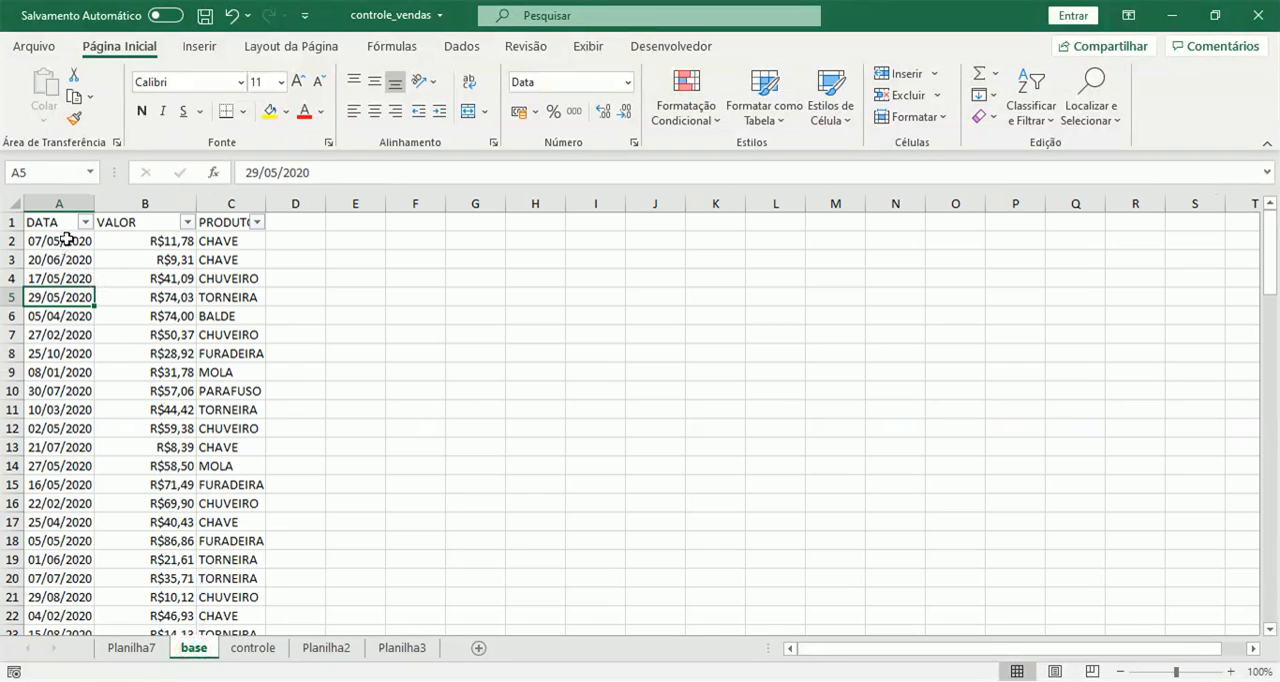
left_click_drag(55, 222, 57, 334)
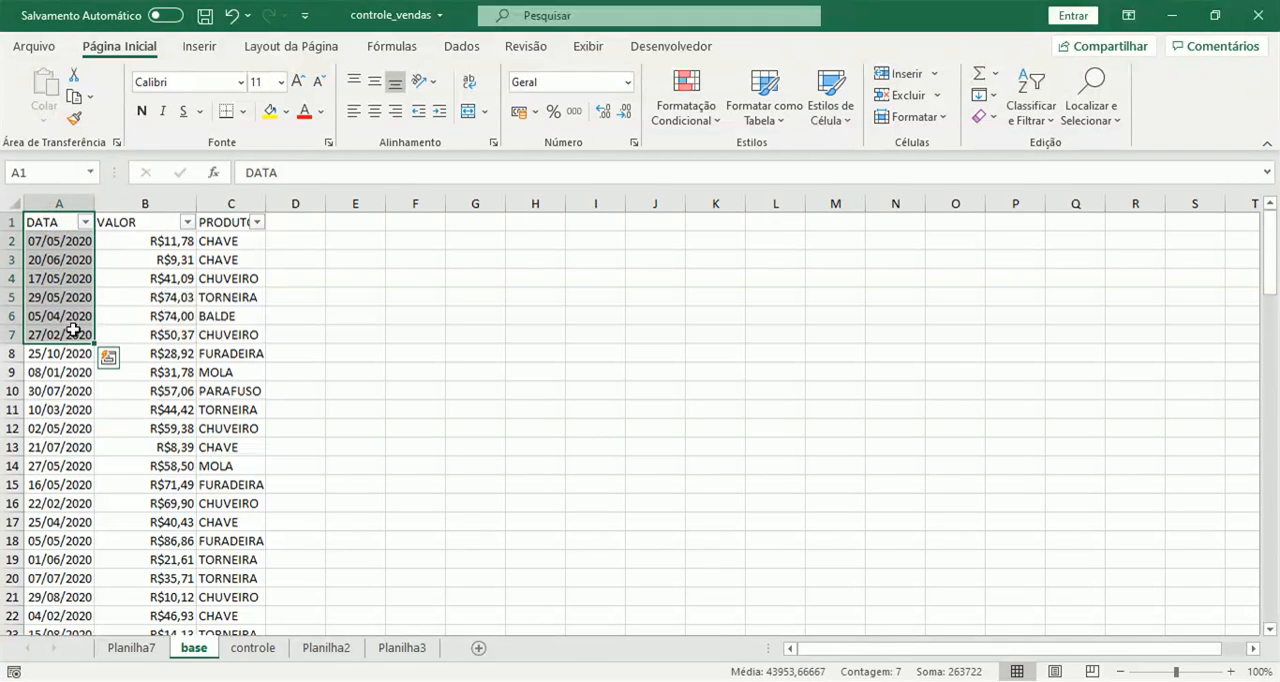
left_click(148, 226)
left_click_drag(148, 226, 149, 322)
left_click(233, 219)
left_click_drag(233, 219, 250, 392)
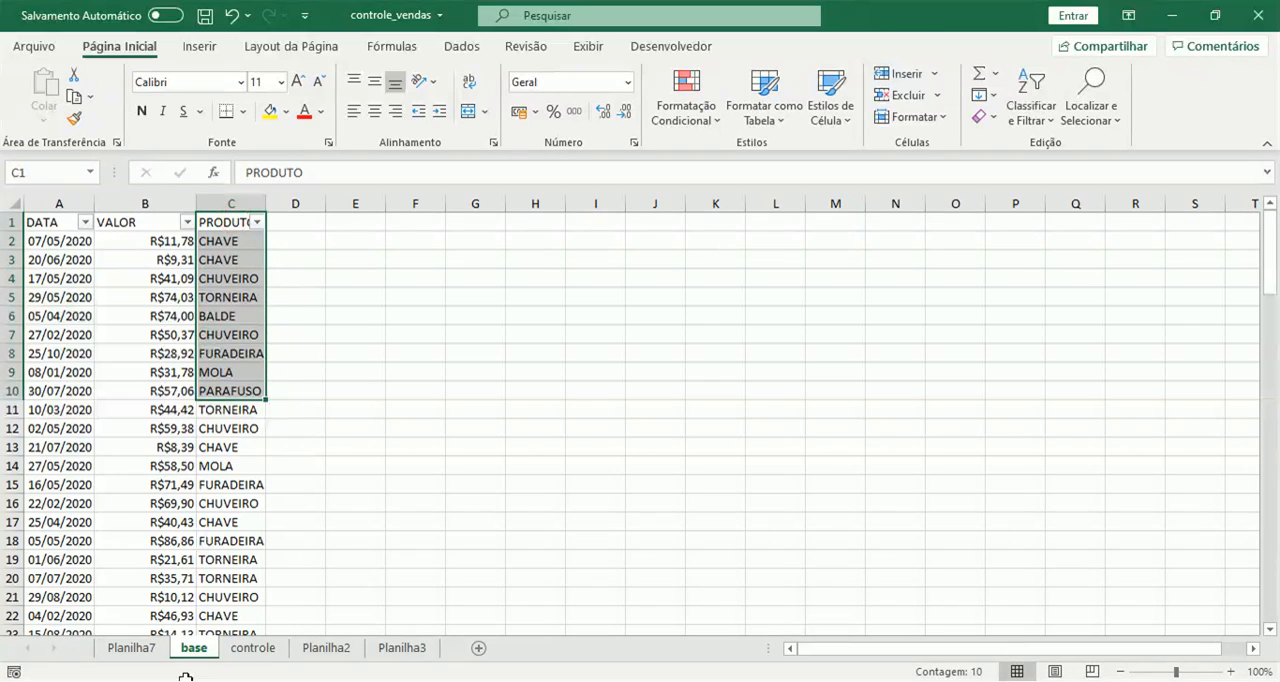
left_click(242, 647)
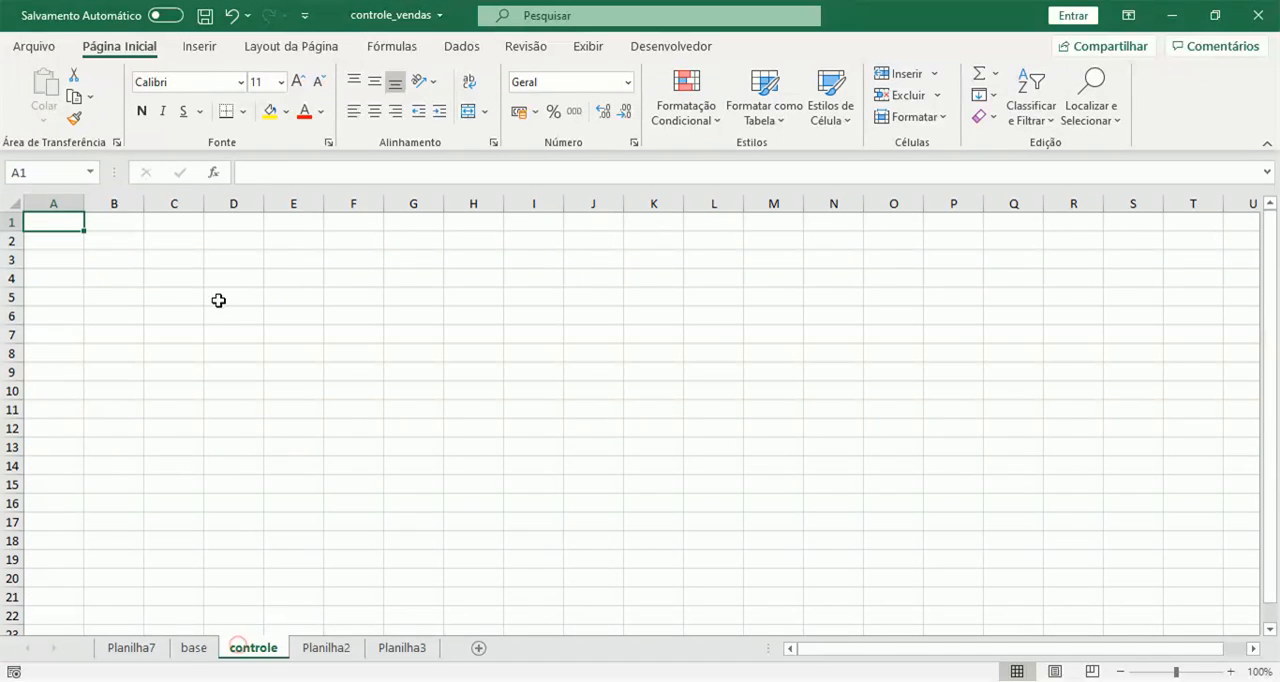
left_click(344, 651)
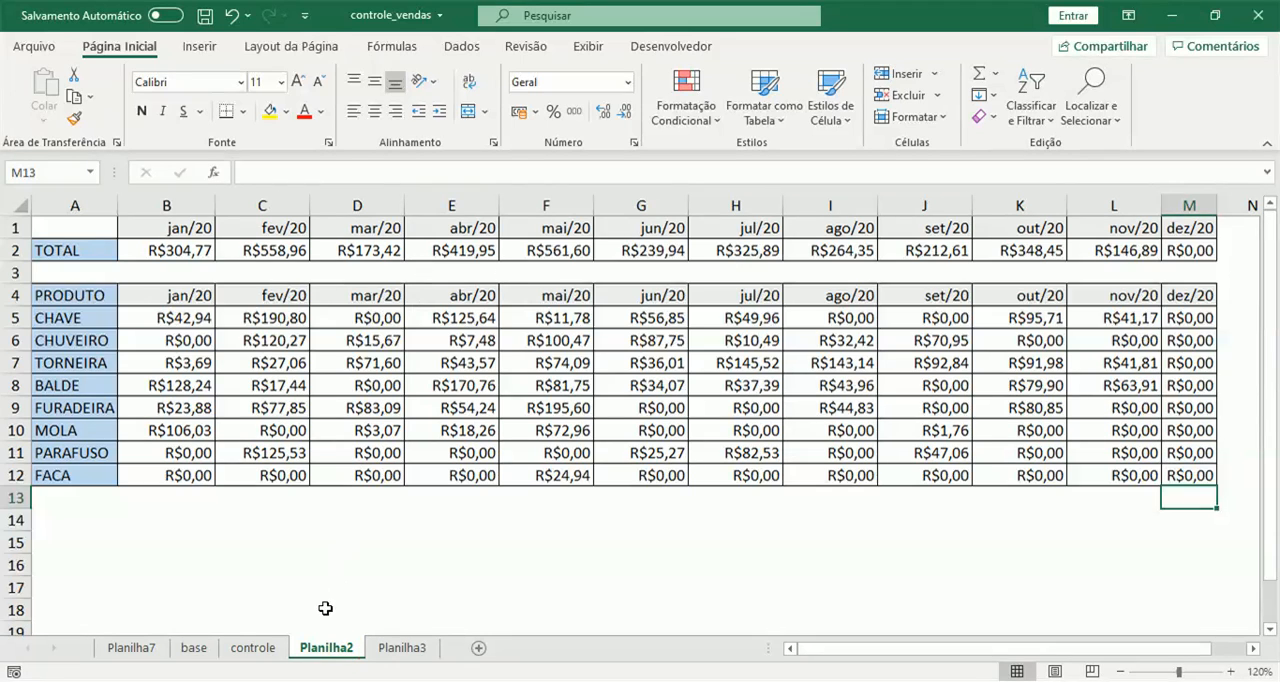
Enter the date 01/01/2020 in cell B1 of the controle sheet.
left_click(257, 650)
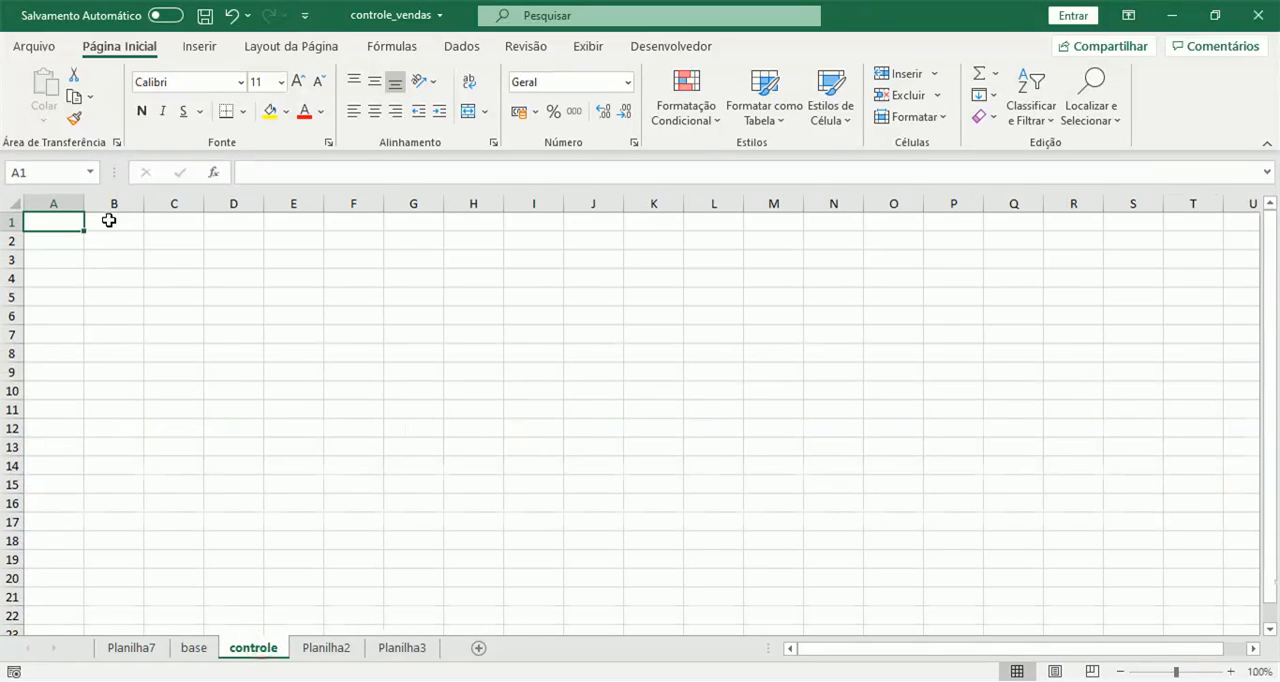
left_click(108, 220)
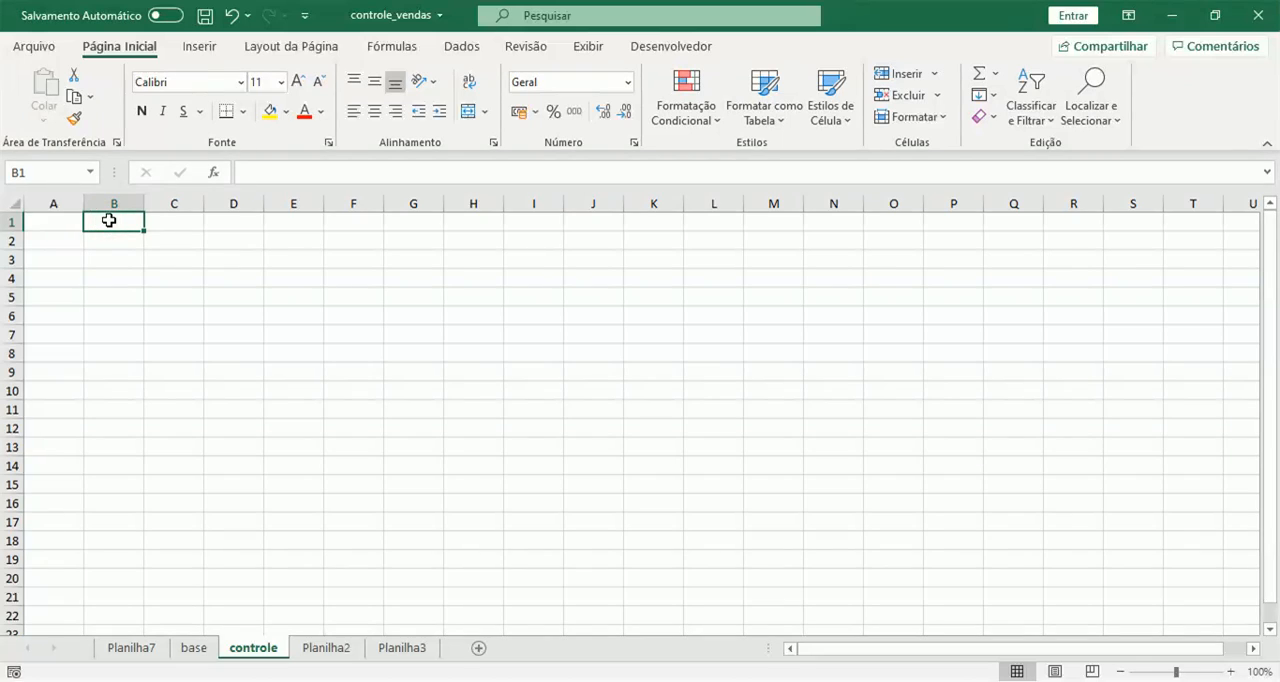
type("01/")
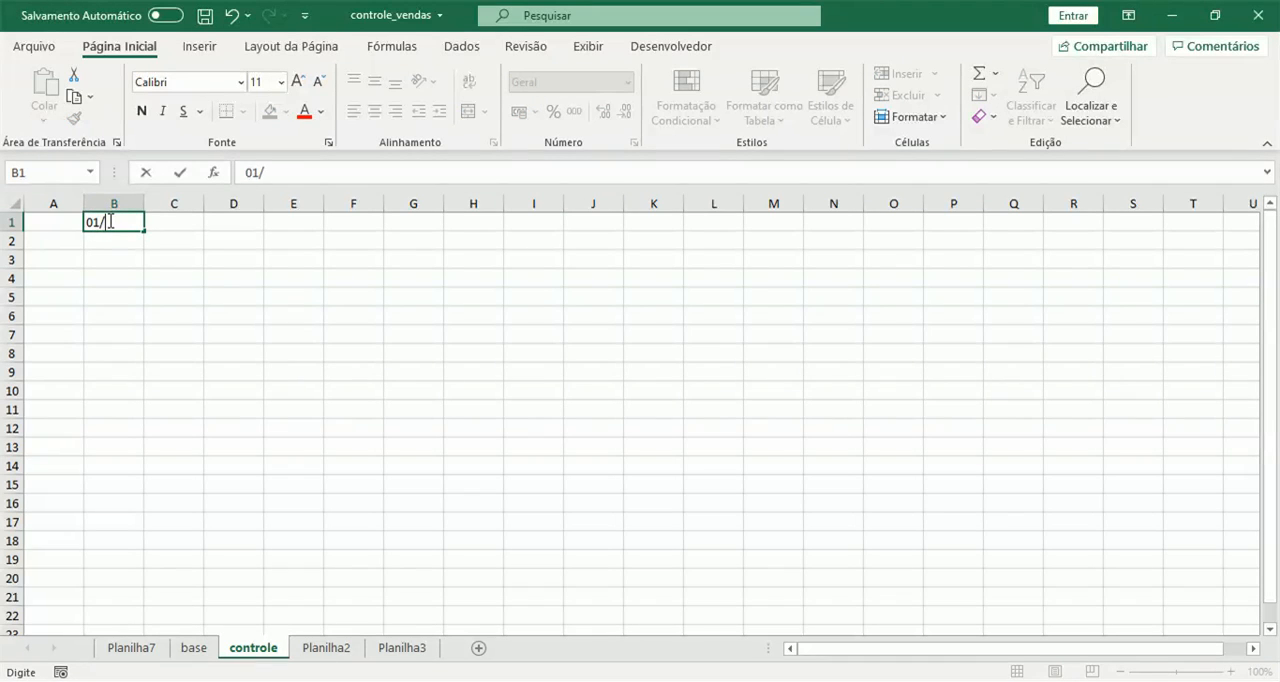
type("01/2020")
key("BackSpace")
type("1")
key("BackSpace")
type("0")
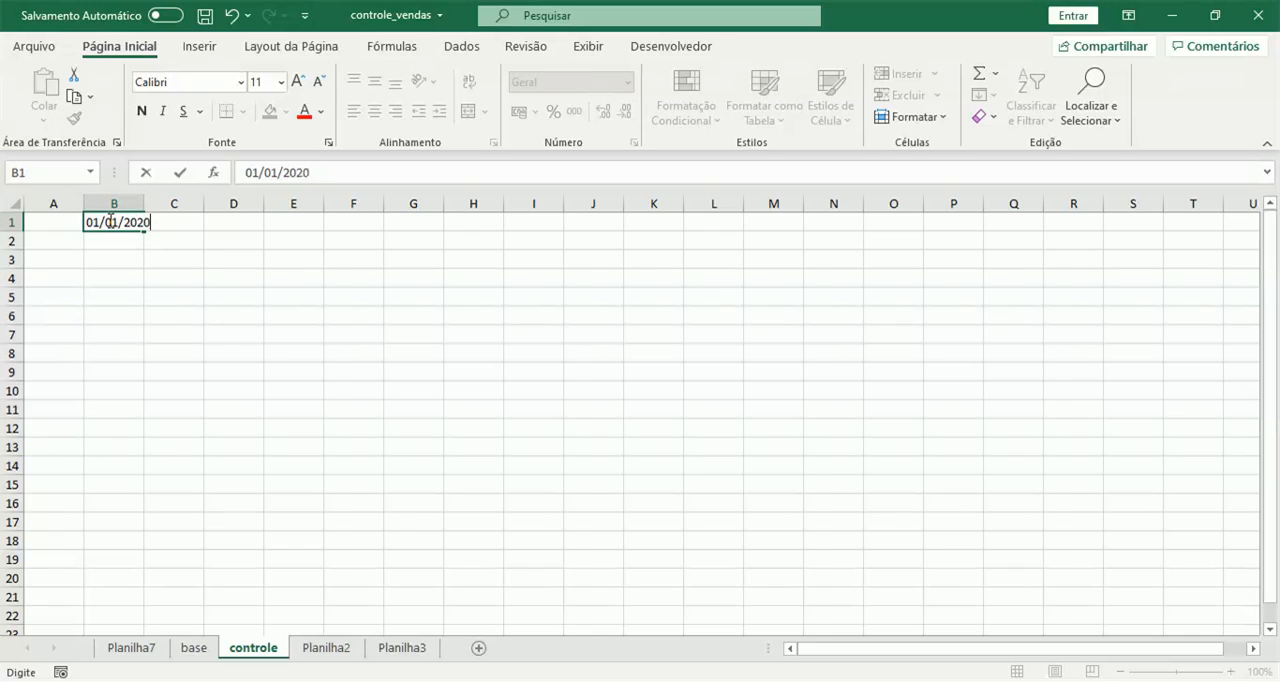
key("Return")
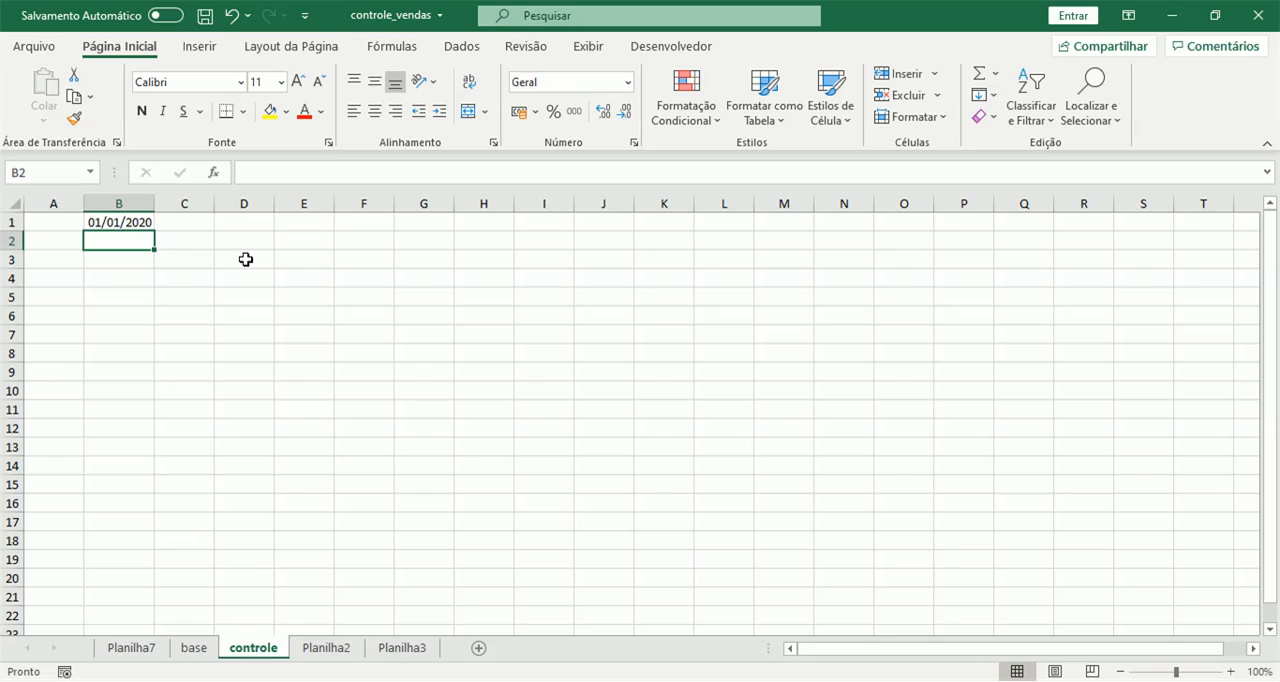
Enter the date 01/02/2020 in cell C1.
left_click(140, 222)
key("Right")
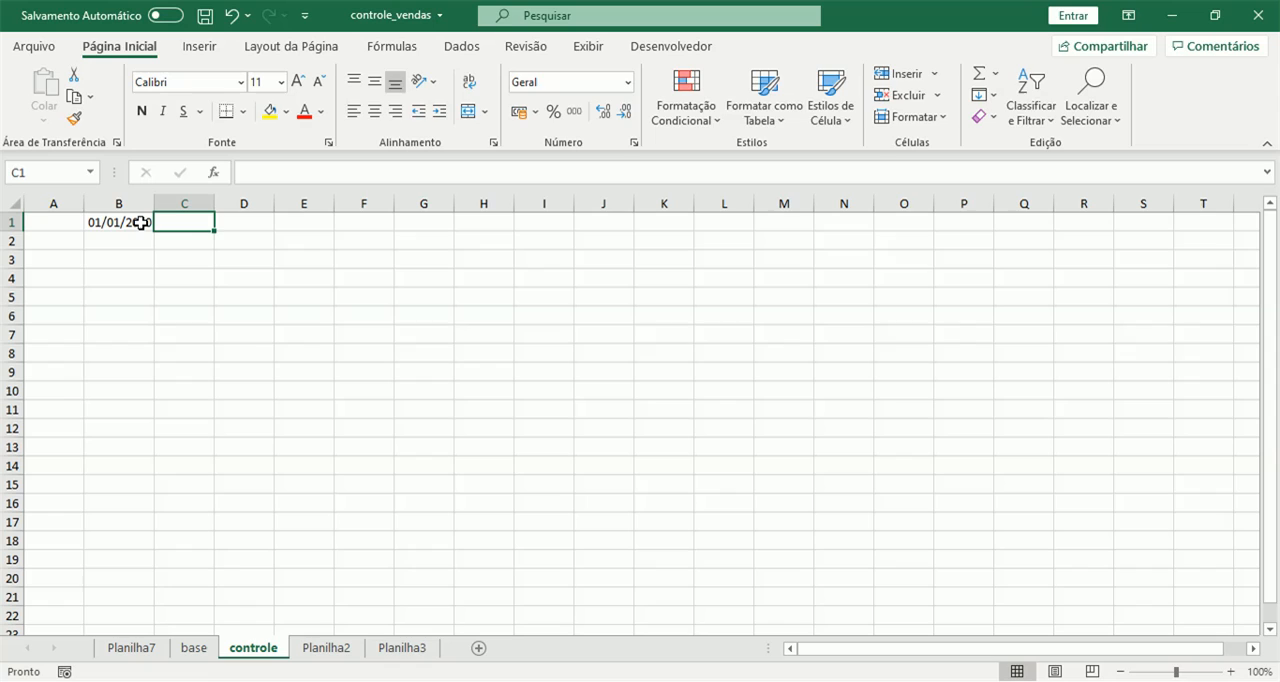
type("01/02/2020")
key("Return")
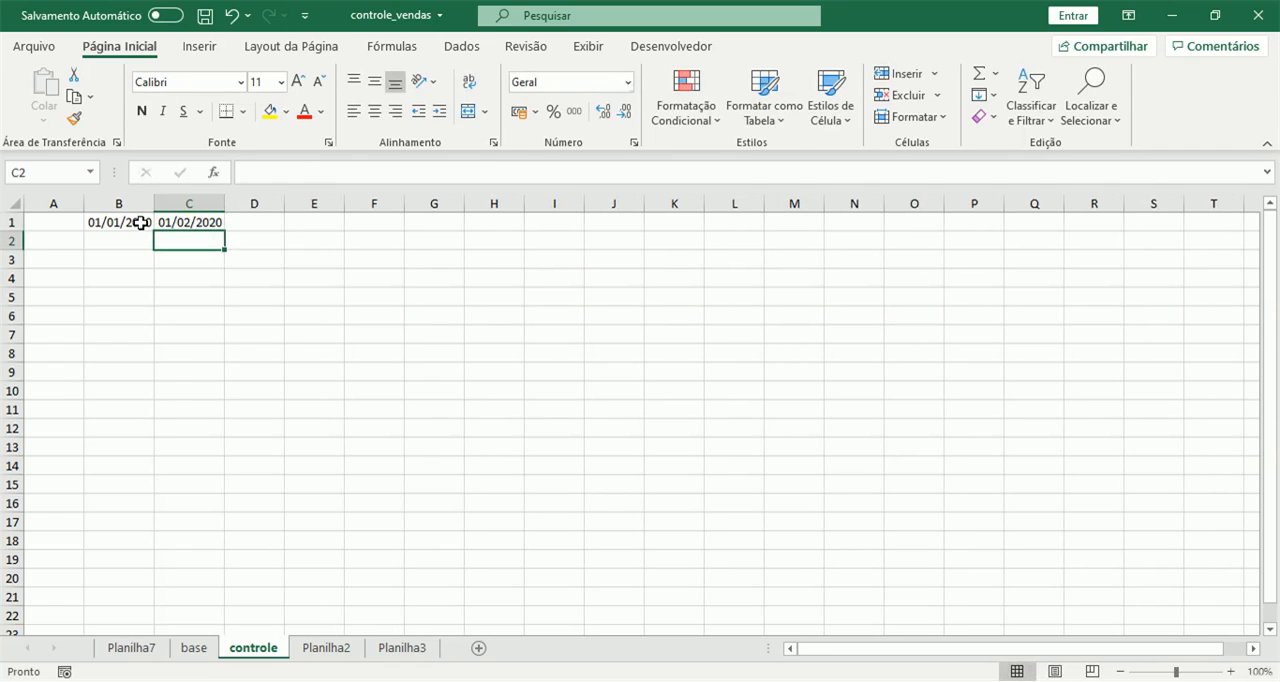
Extend the monthly date series from B1:C1 through N1 and autofit the widths of columns B to N.
key("Up")
left_click_drag(140, 222, 186, 222)
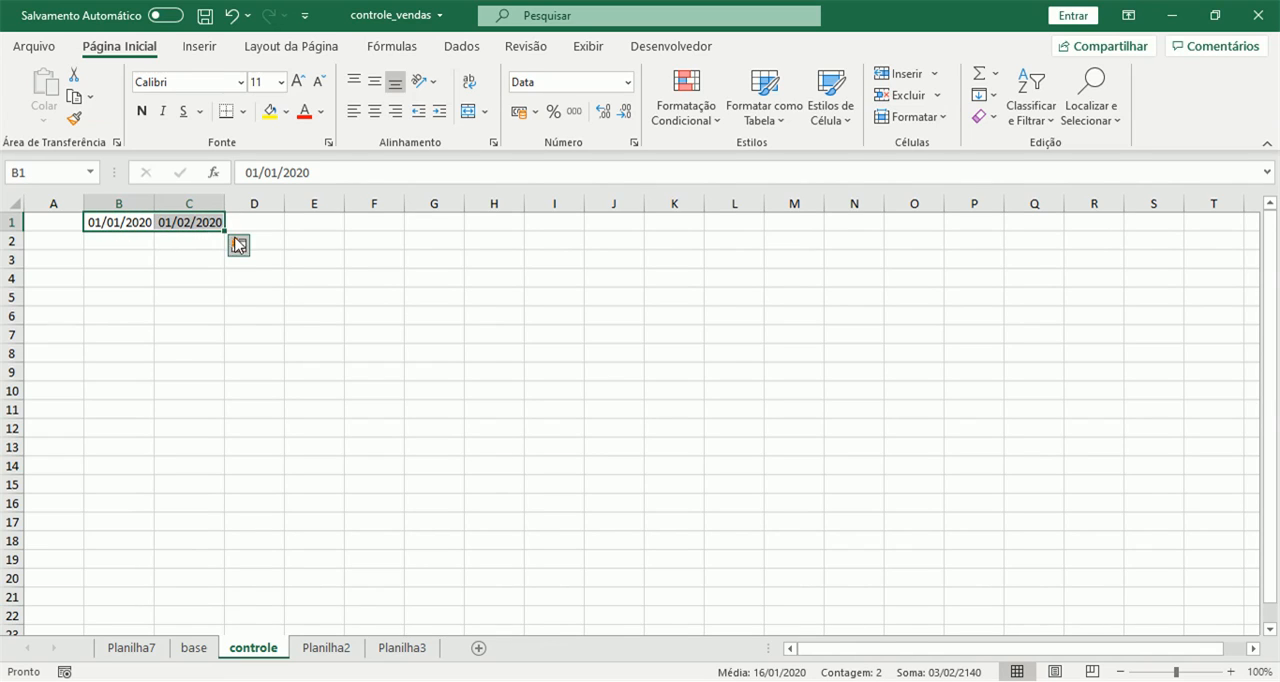
left_click_drag(222, 231, 384, 227)
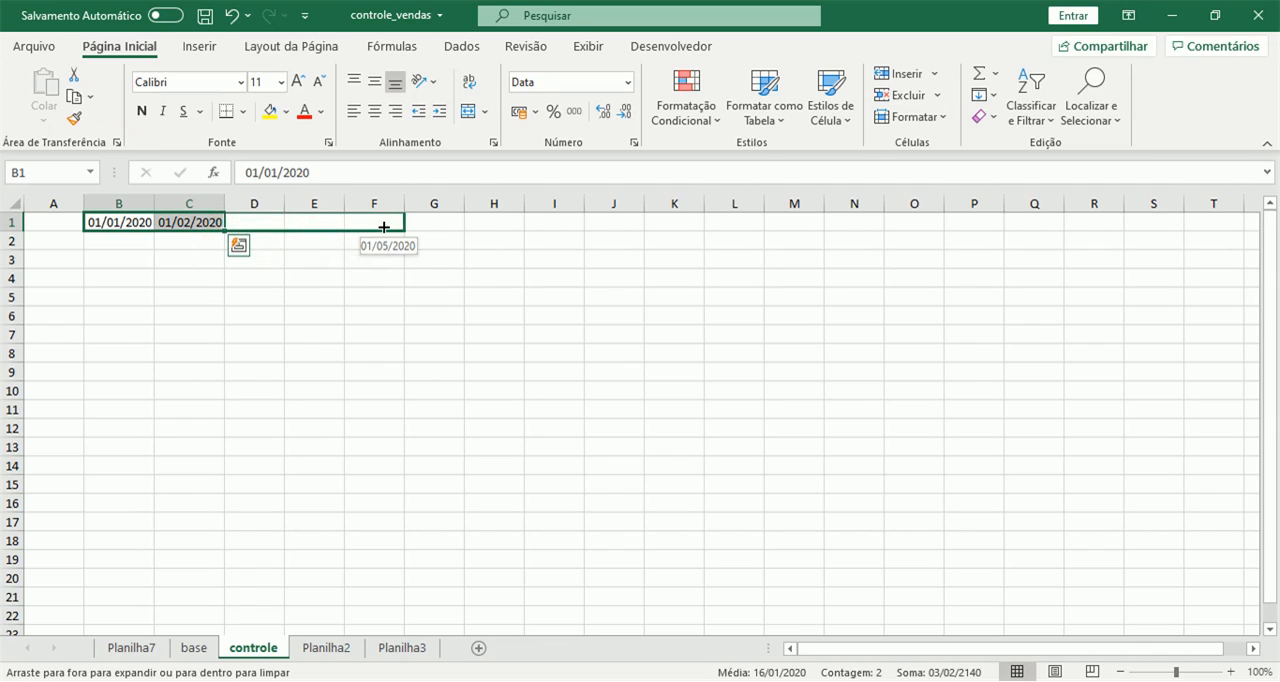
left_click_drag(384, 230, 871, 224)
left_click(799, 261)
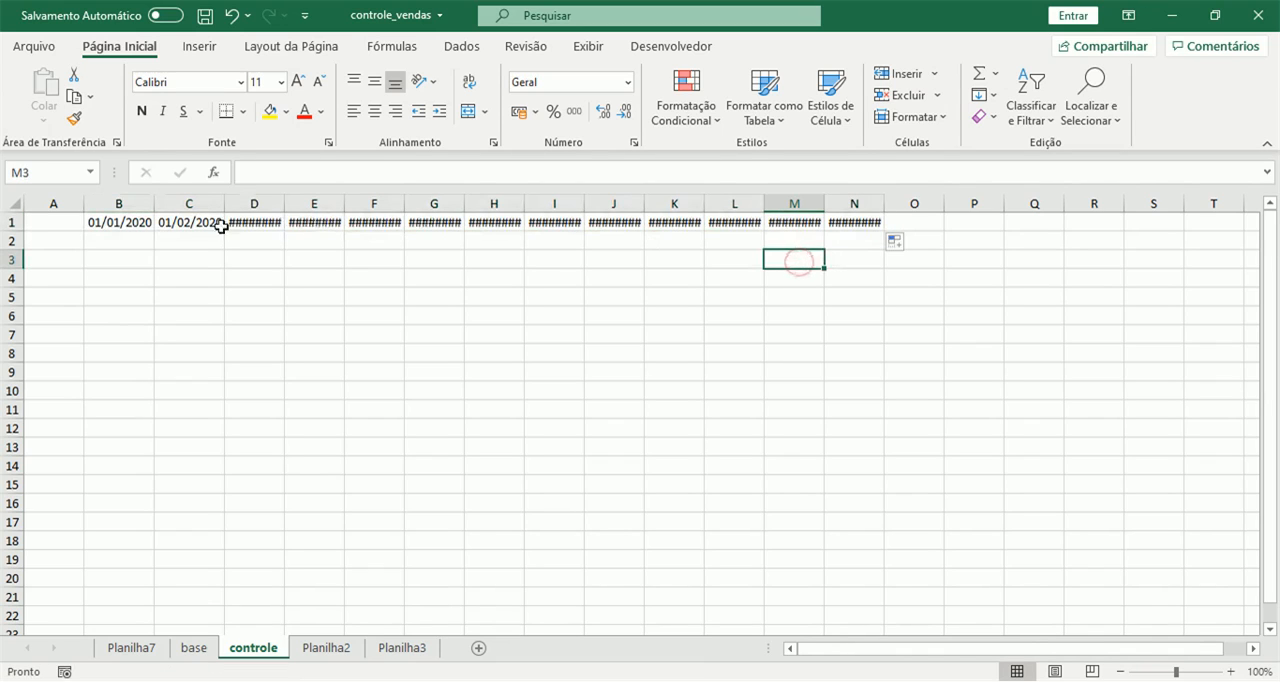
left_click_drag(123, 203, 871, 202)
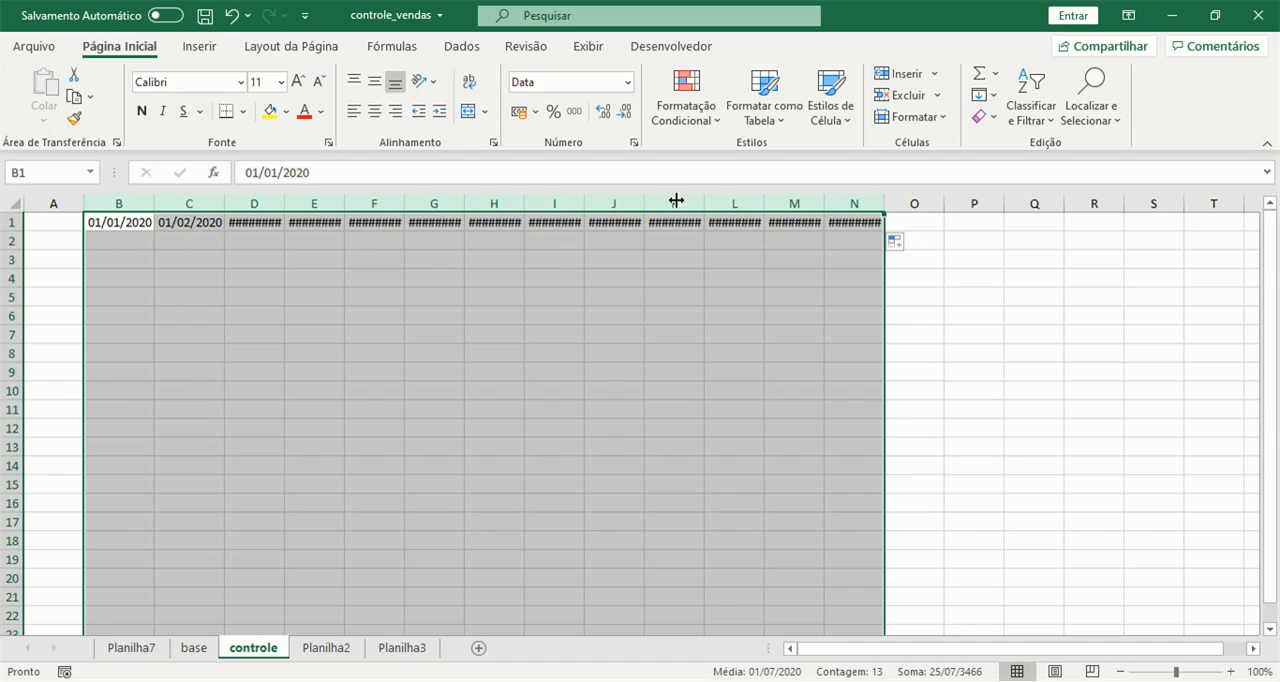
double_click(463, 204)
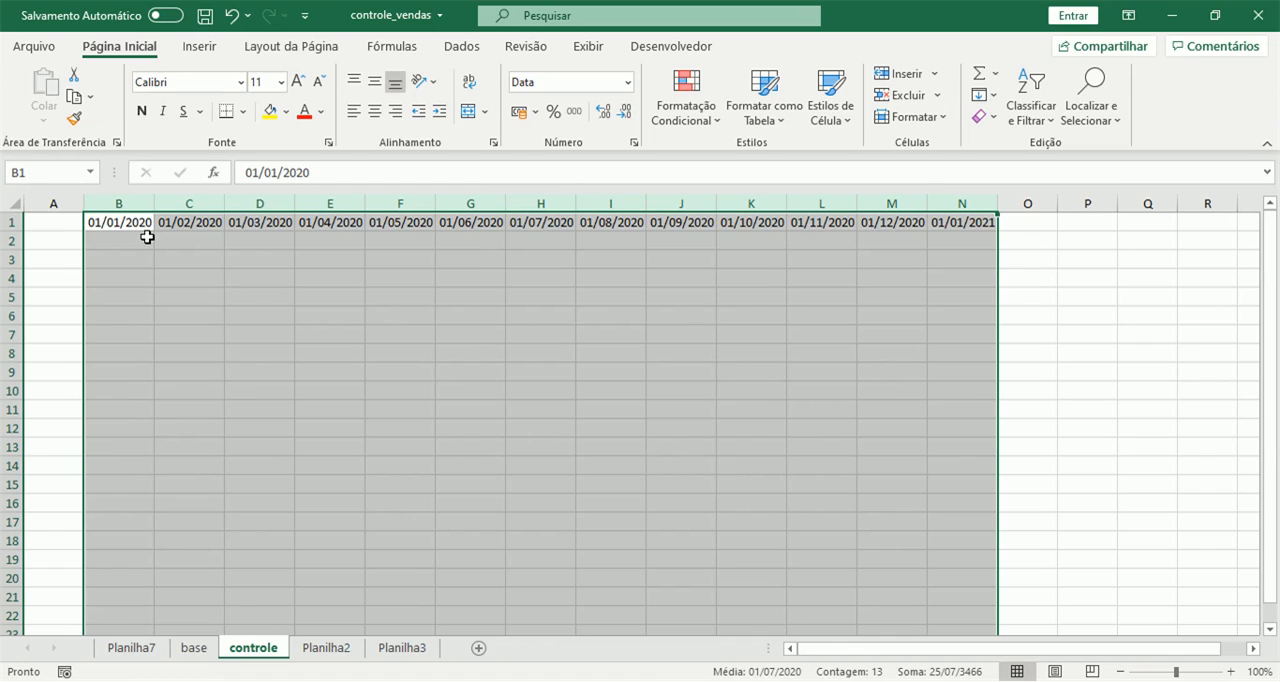
Select the dates in B1:N1 and compare their format with the month headers in Planilha2.
left_click_drag(120, 222, 956, 224)
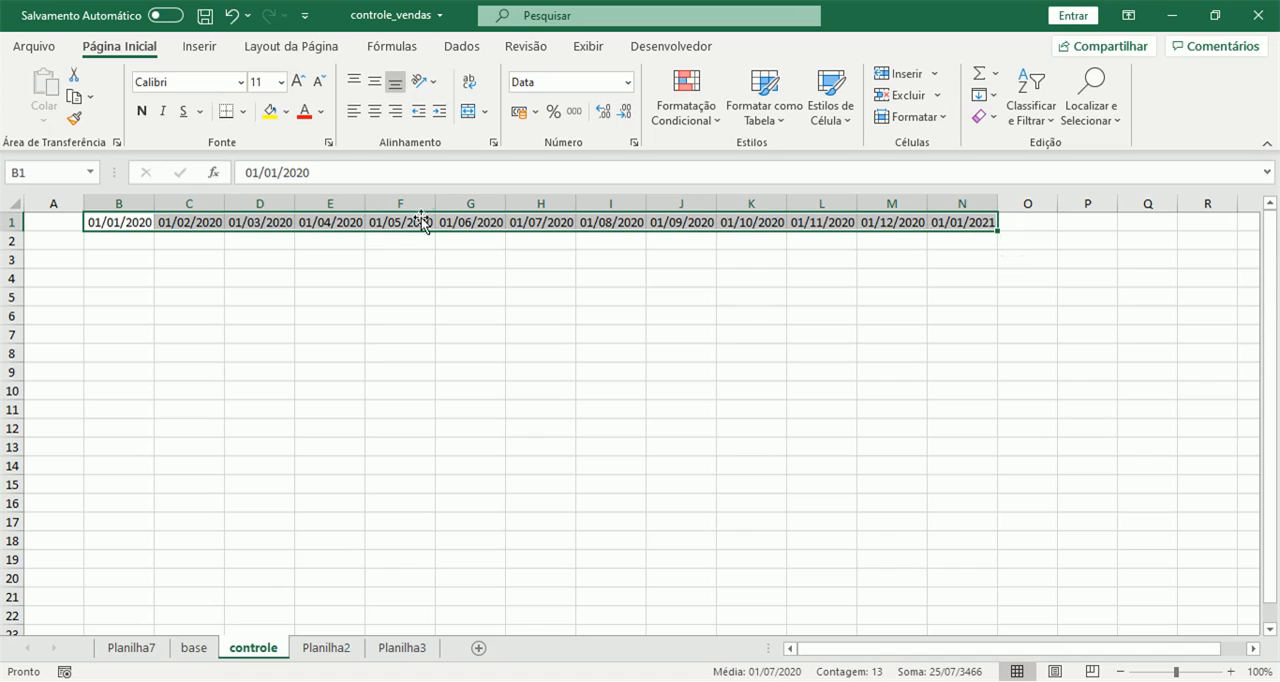
right_click(461, 222)
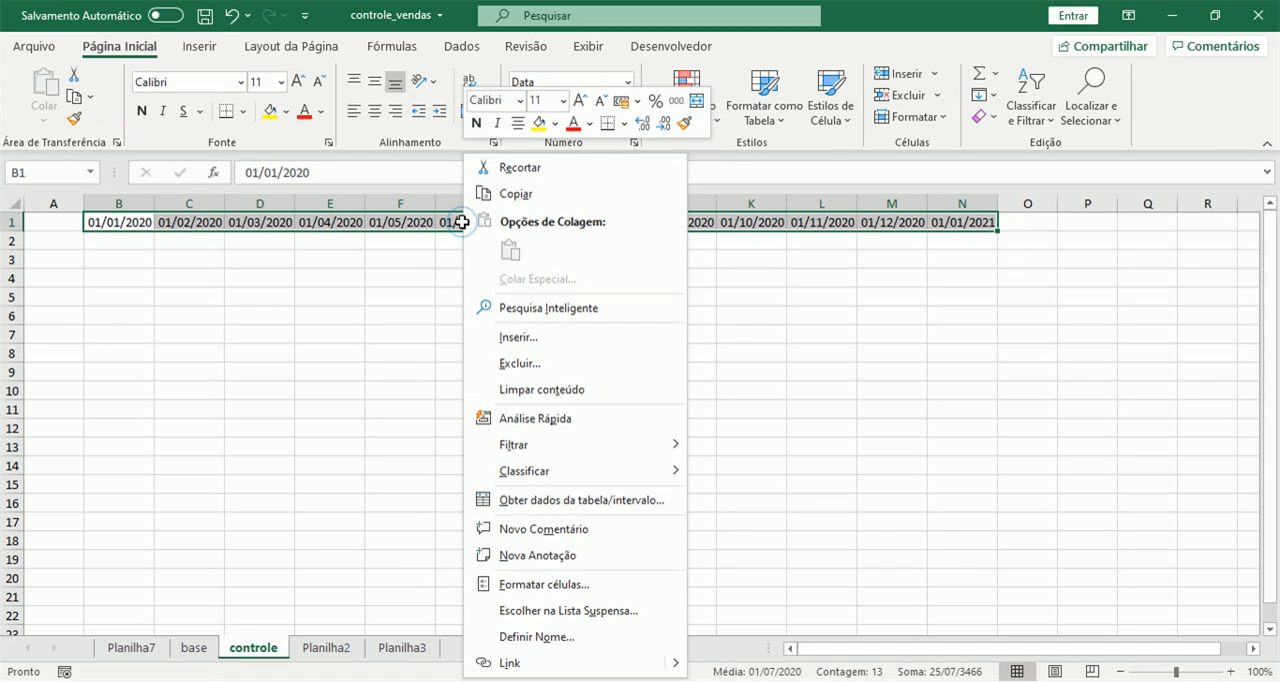
left_click(558, 584)
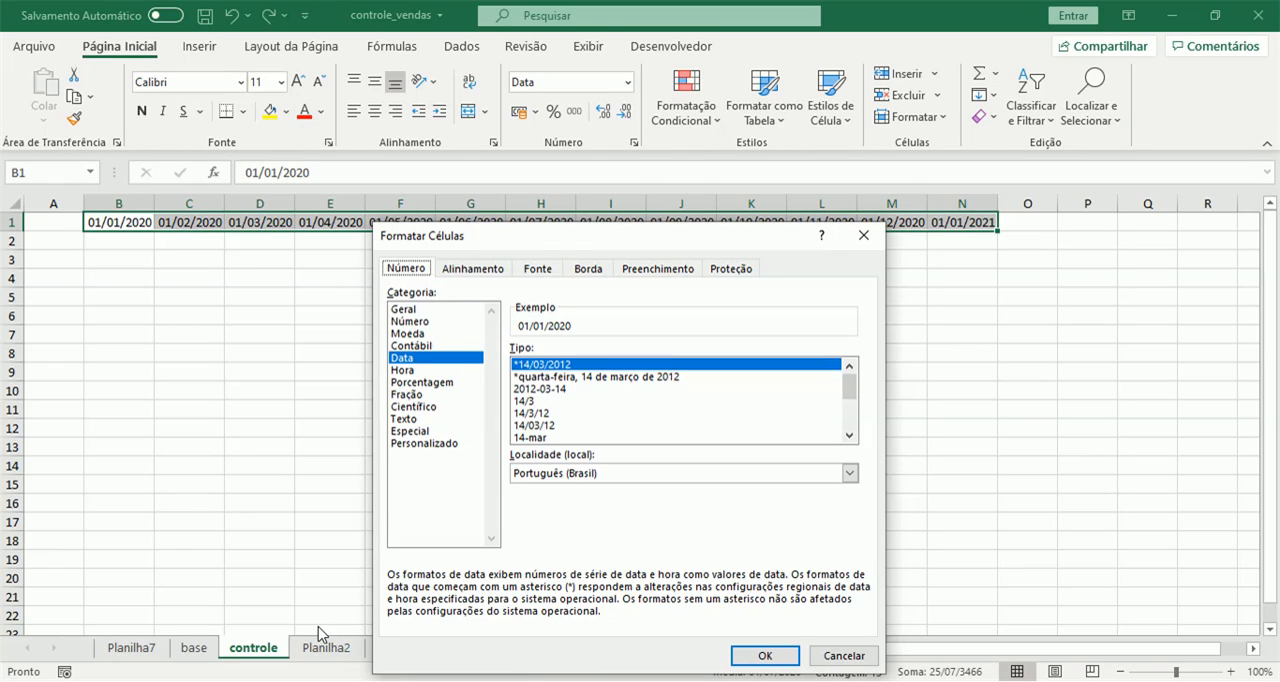
left_click(860, 657)
left_click(336, 652)
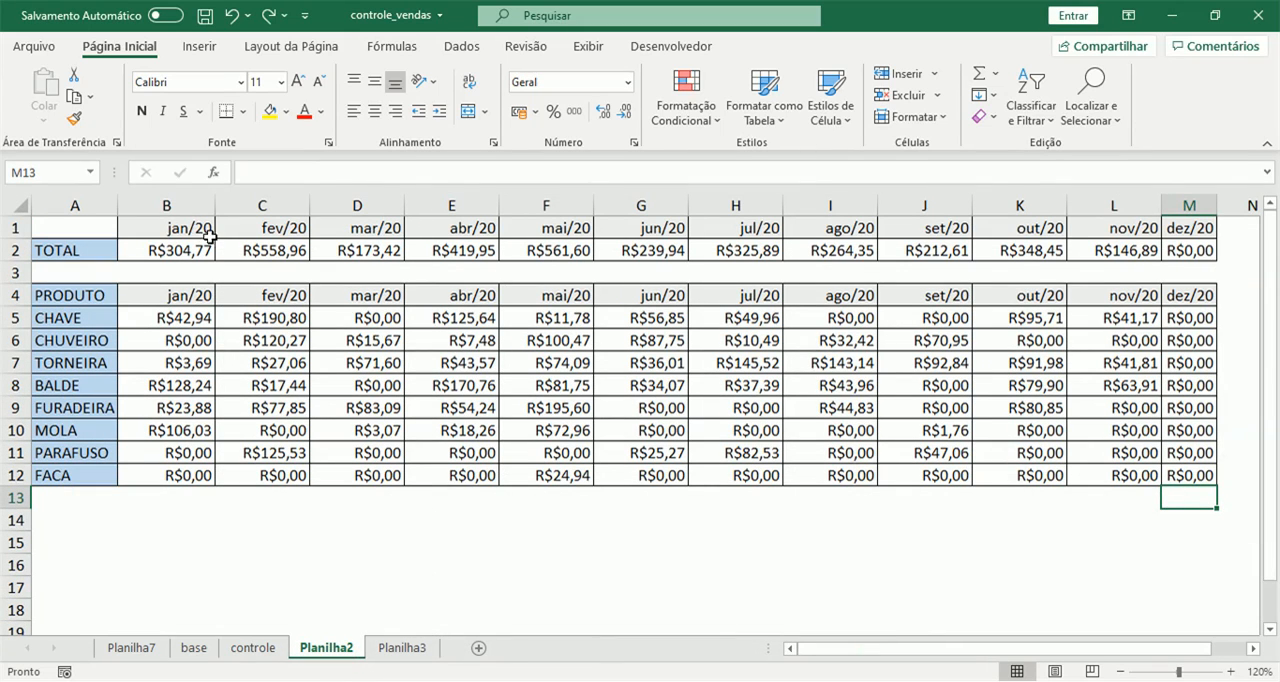
left_click(253, 648)
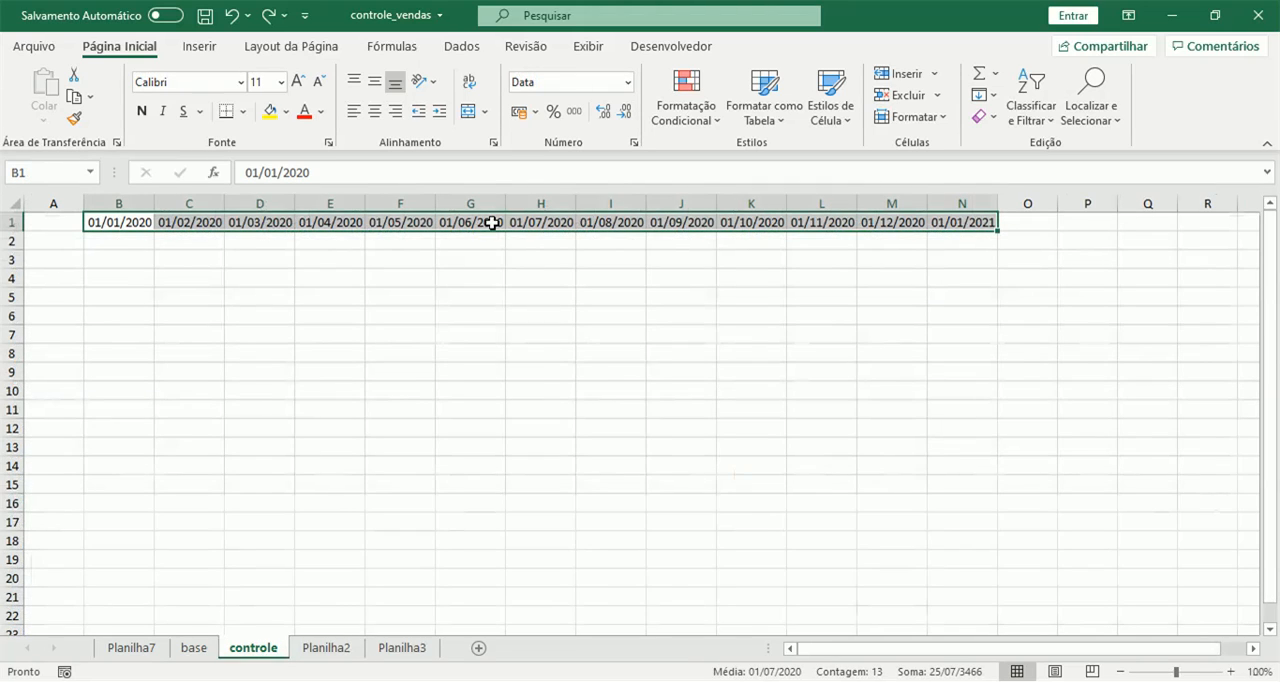
Apply the custom number format mmm/aa to the dates in B1:N1.
right_click(490, 222)
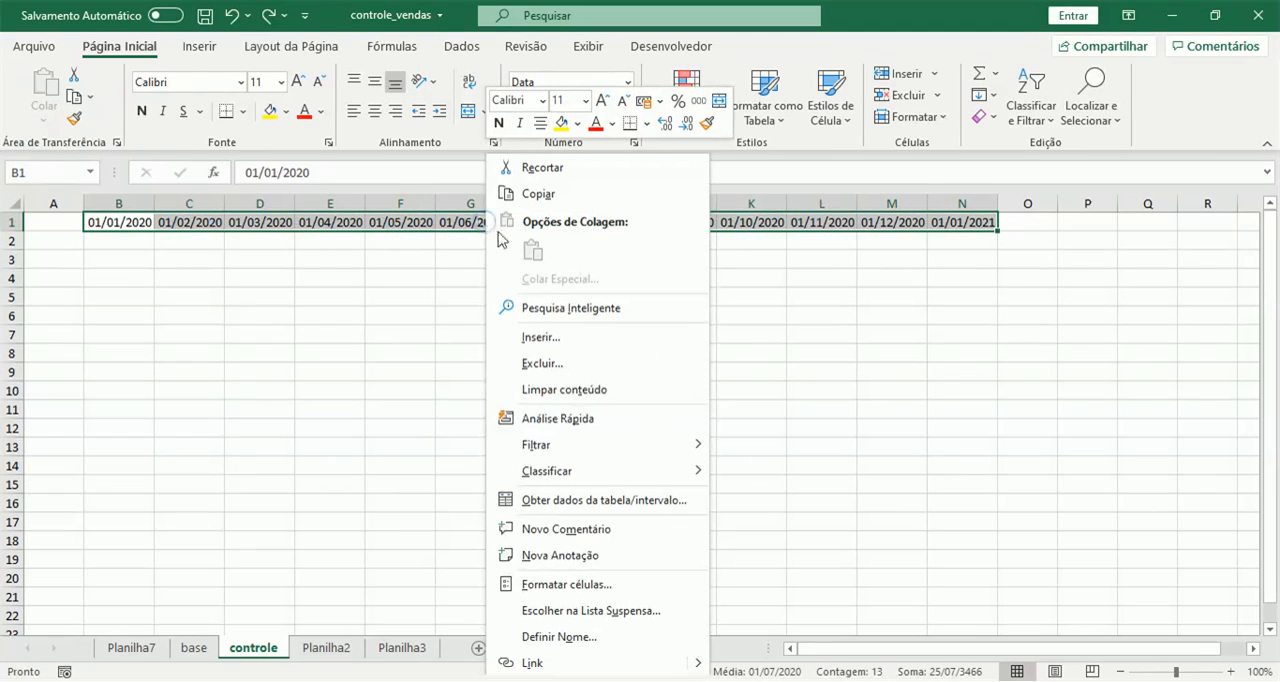
left_click(553, 585)
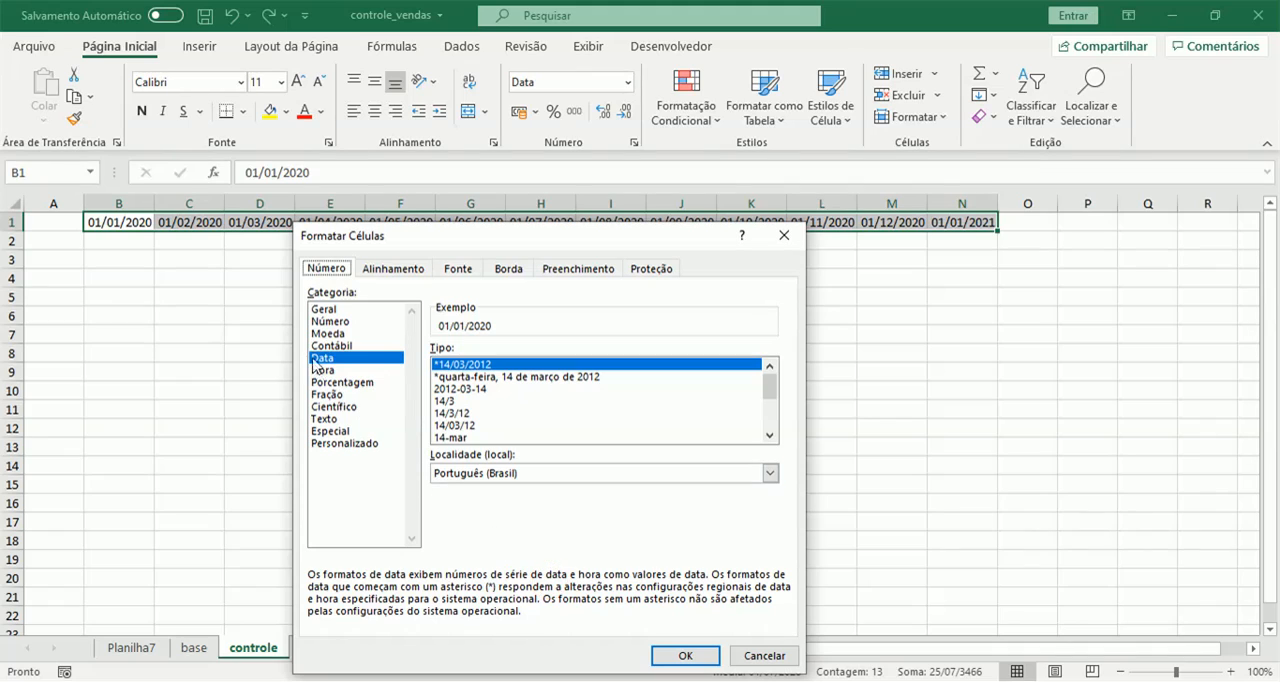
left_click(366, 443)
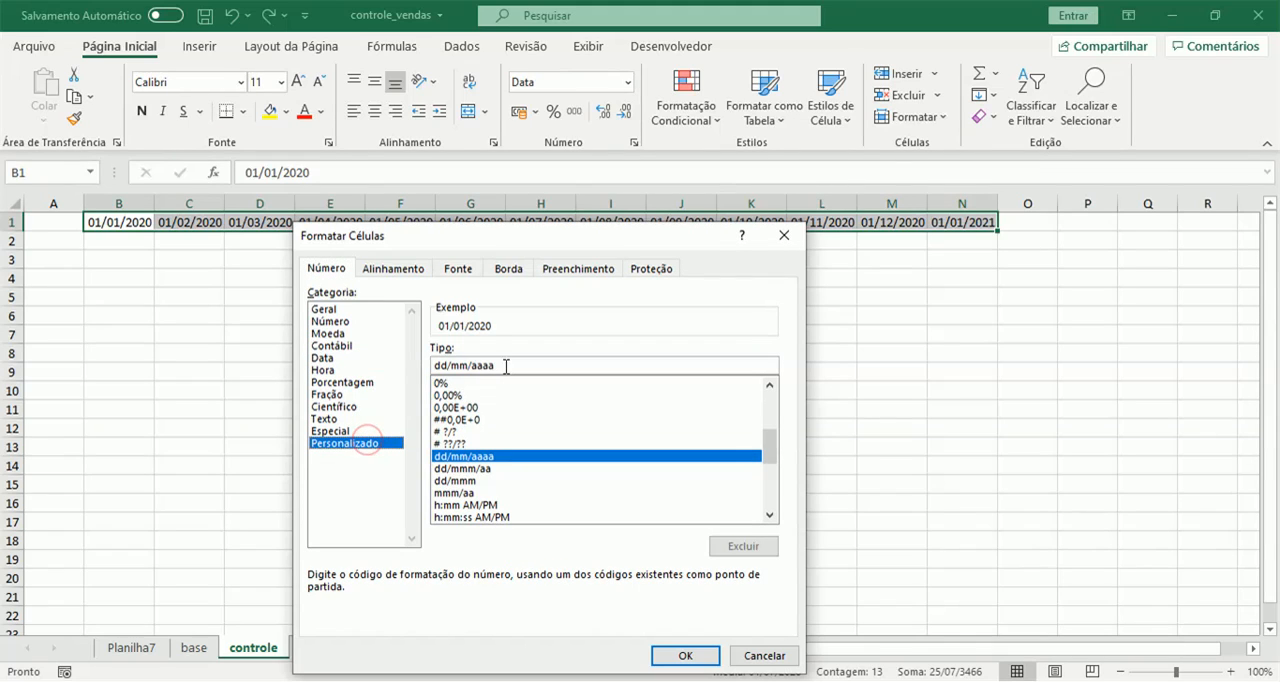
left_click_drag(500, 366, 428, 362)
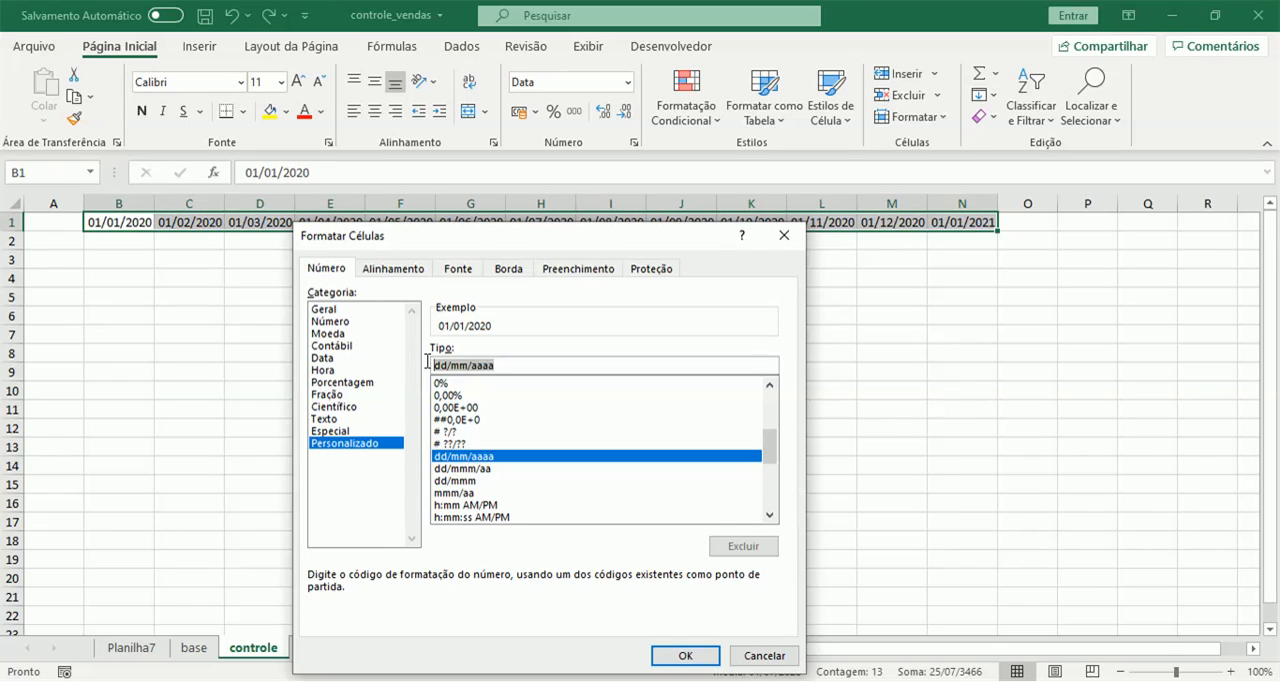
type("mmm")
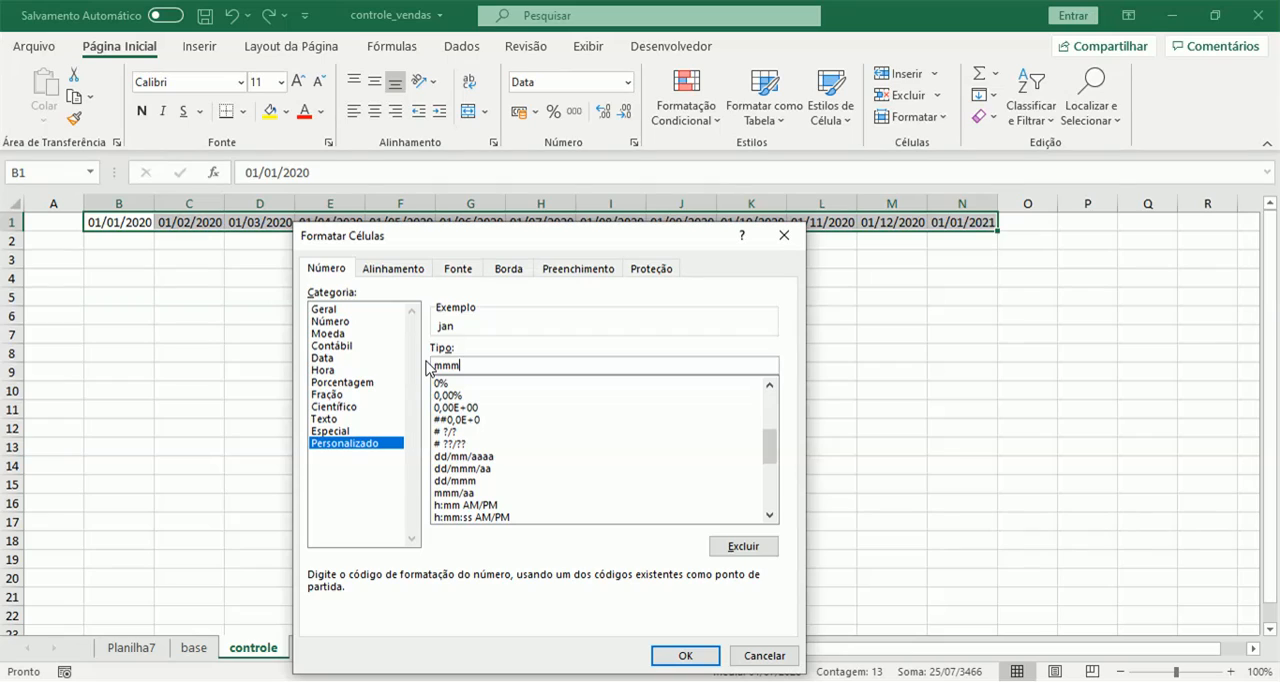
type("/aa")
left_click(689, 656)
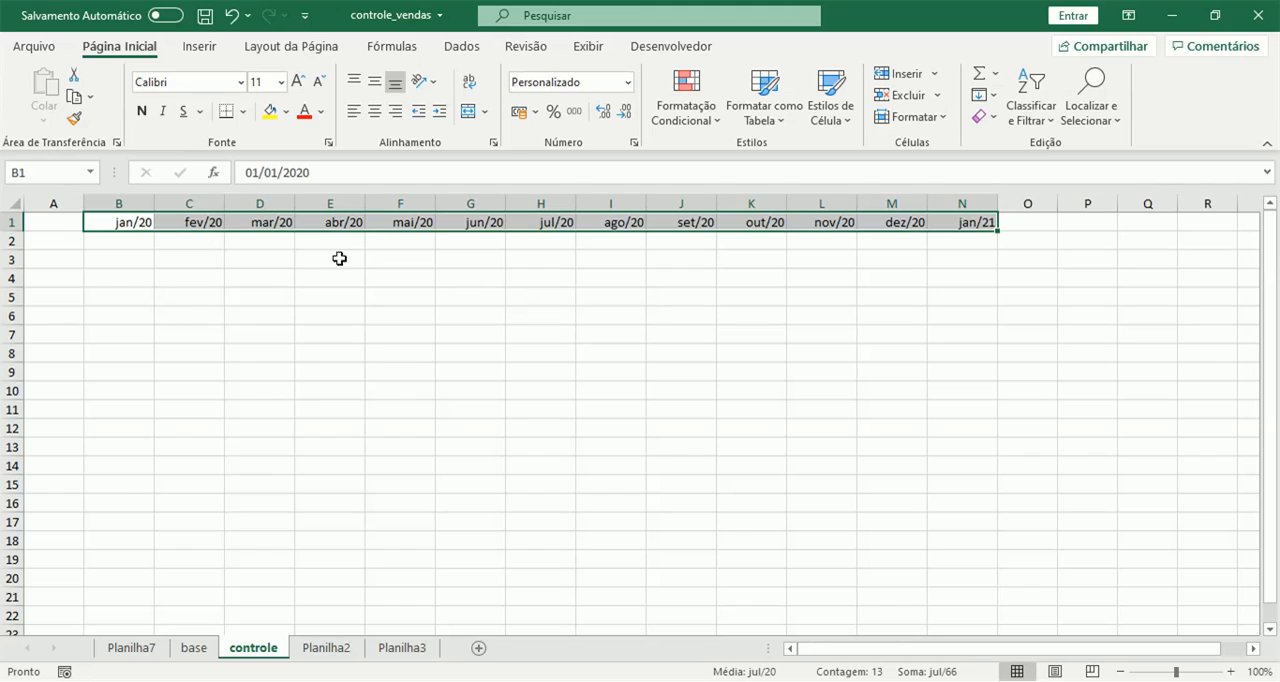
Enter the row label TOTAL in cell A2.
left_click(119, 221)
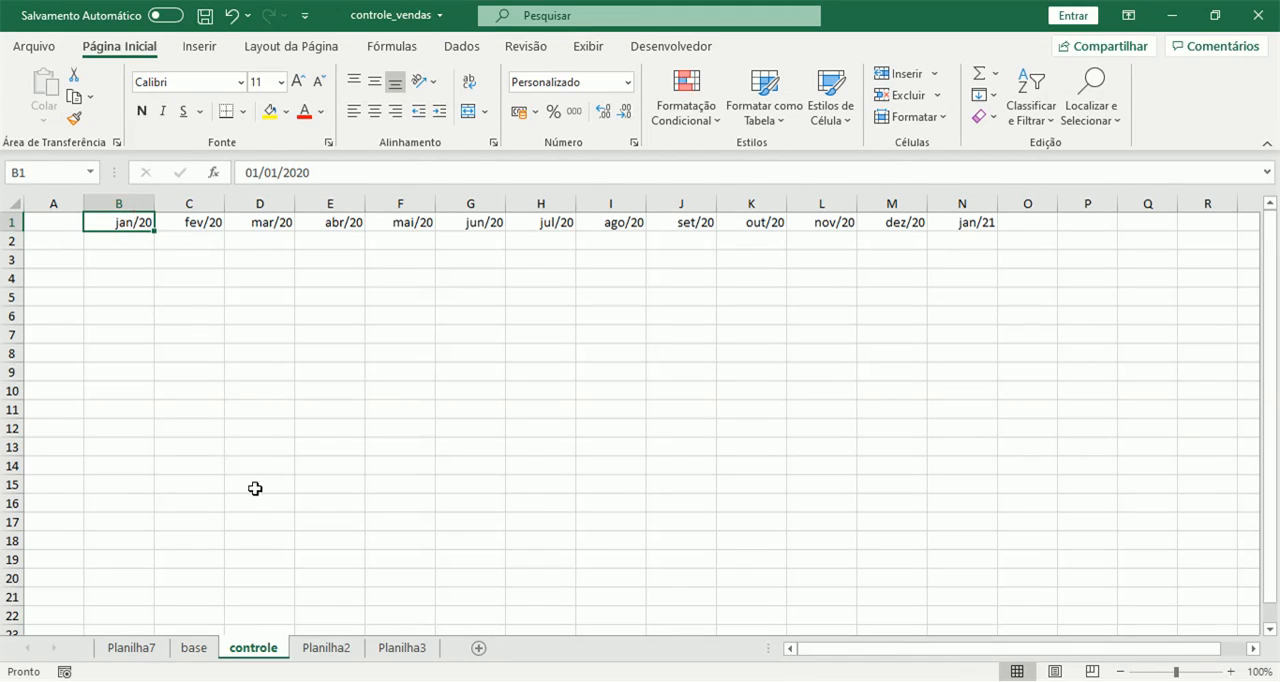
left_click(44, 247)
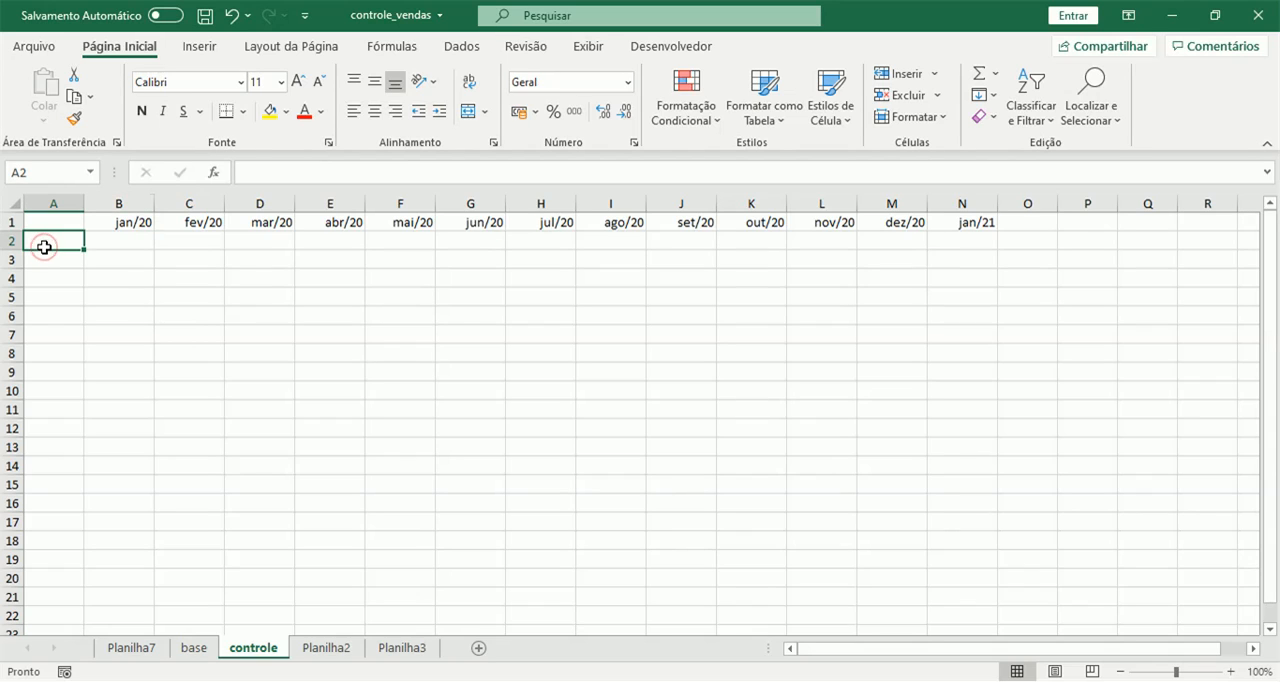
type("TOTAL")
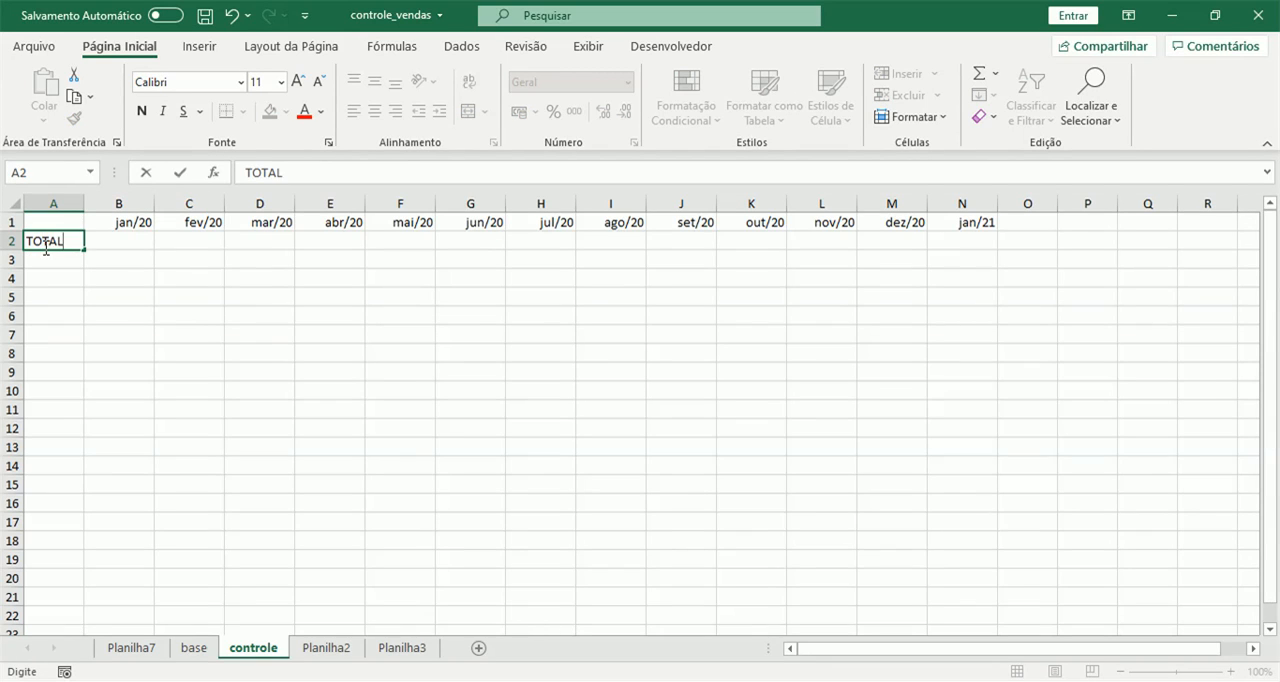
key("Tab")
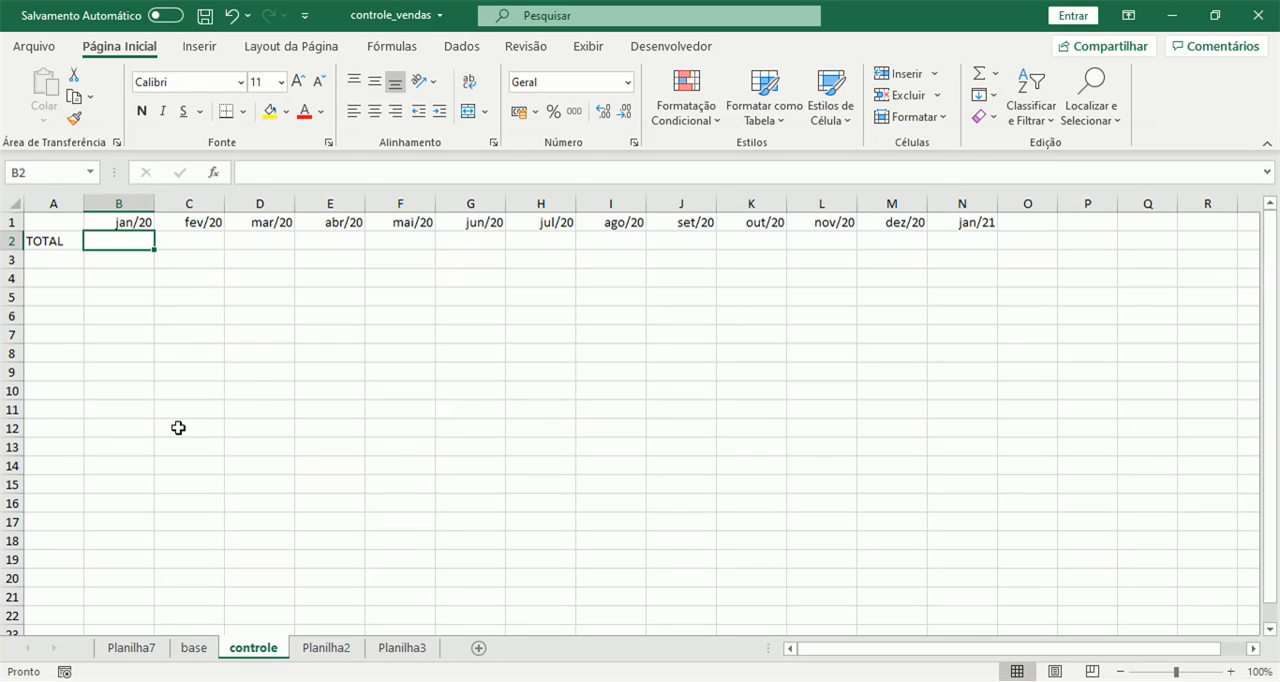
Check the sum of the whole VALOR column in the base sheet.
left_click(207, 652)
left_click(180, 370)
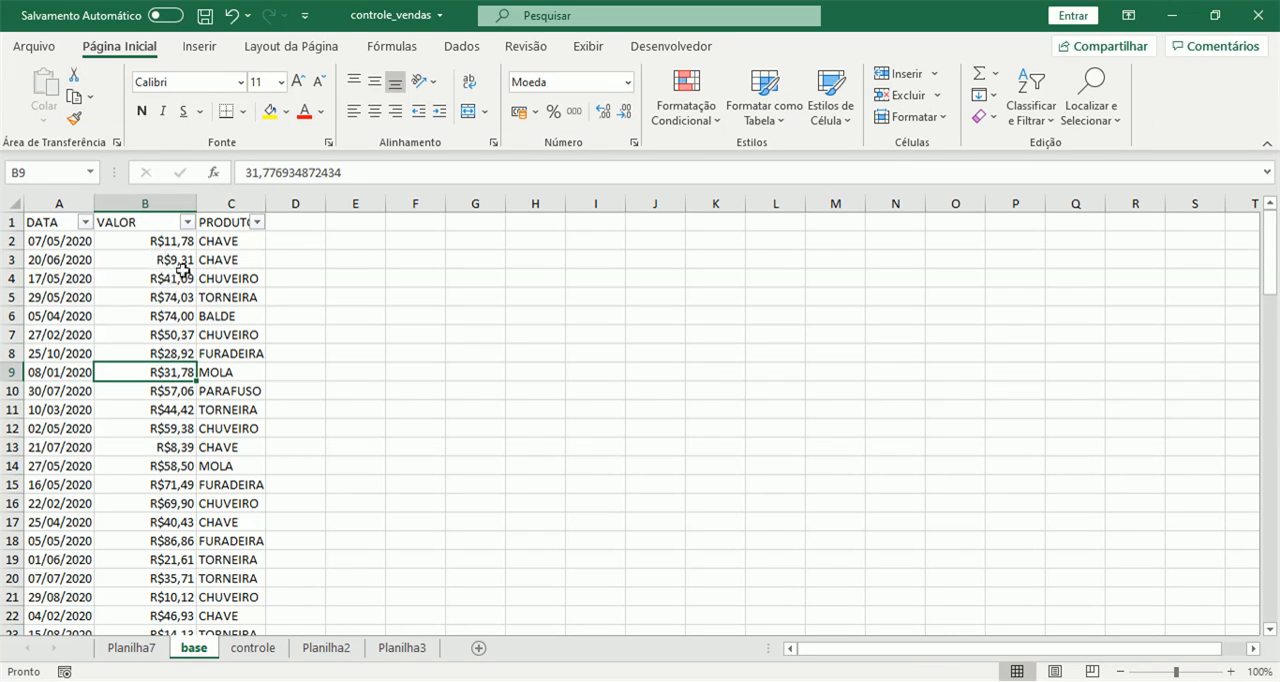
left_click(166, 193)
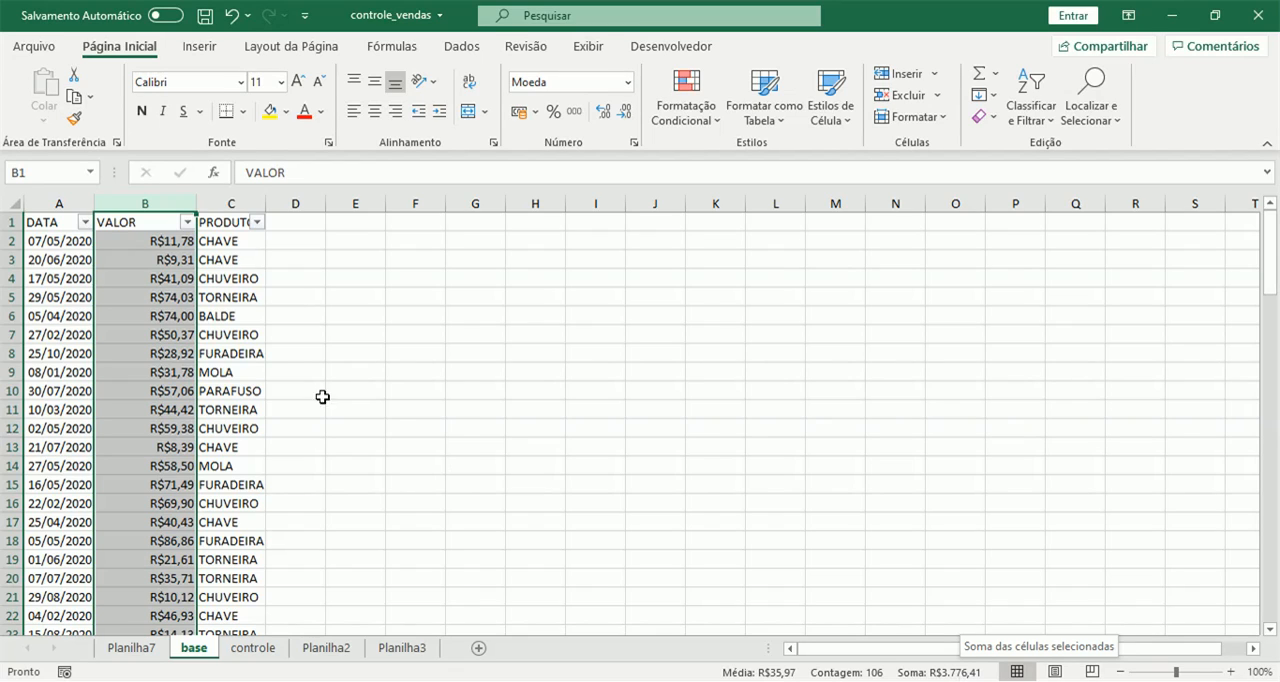
left_click(165, 330)
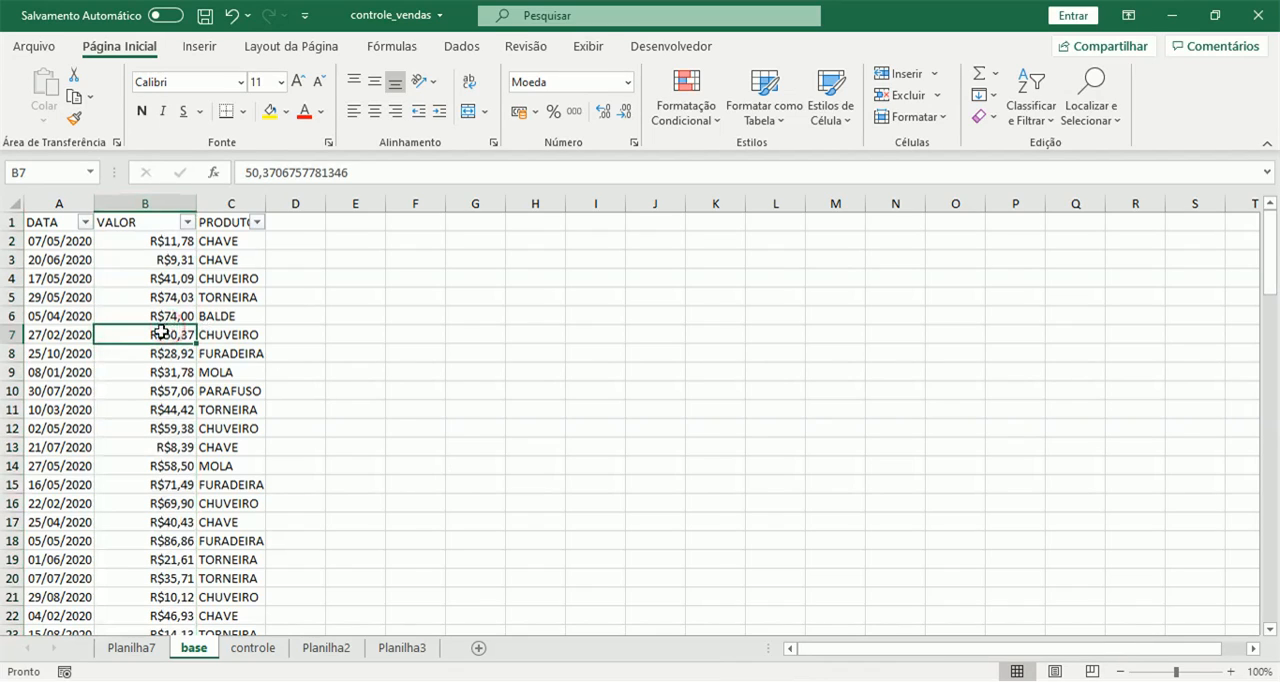
Filter the PRODUTO column of the base sheet to show only BALDE.
left_click(257, 222)
left_click(69, 443)
left_click(69, 460)
left_click(145, 616)
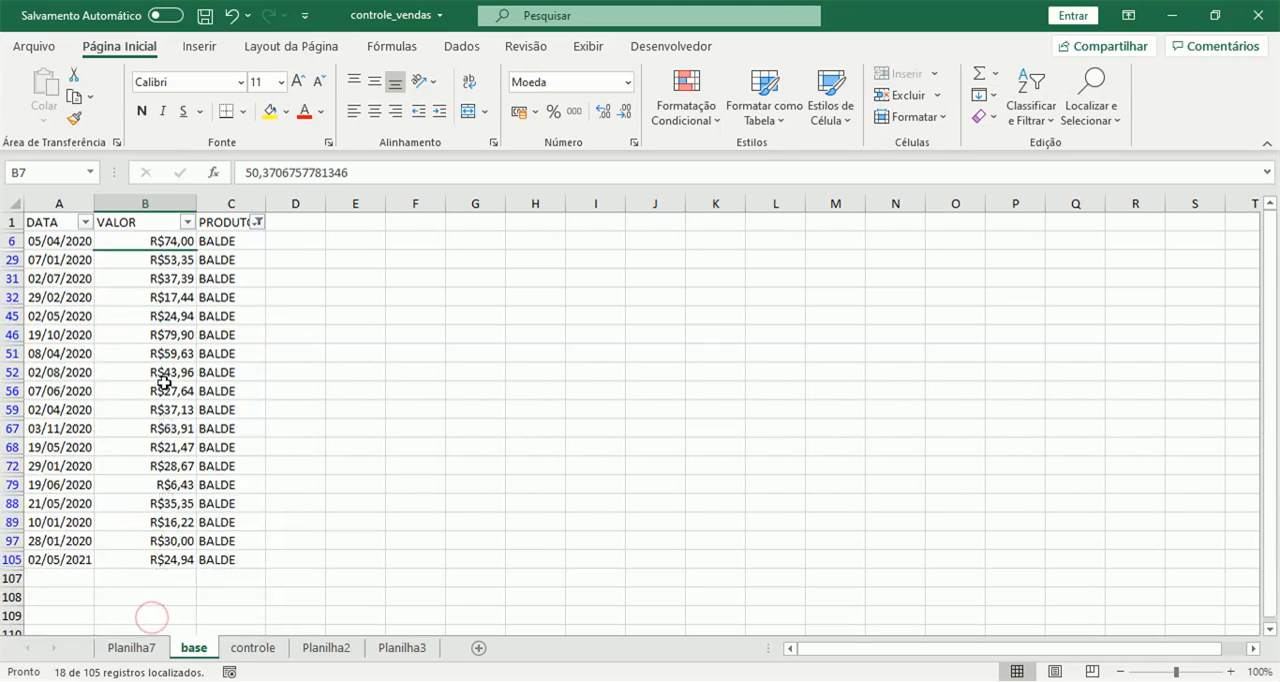
Exclude 2021 from the DATA column's filter and check the sum of the remaining VALOR cells.
left_click(86, 222)
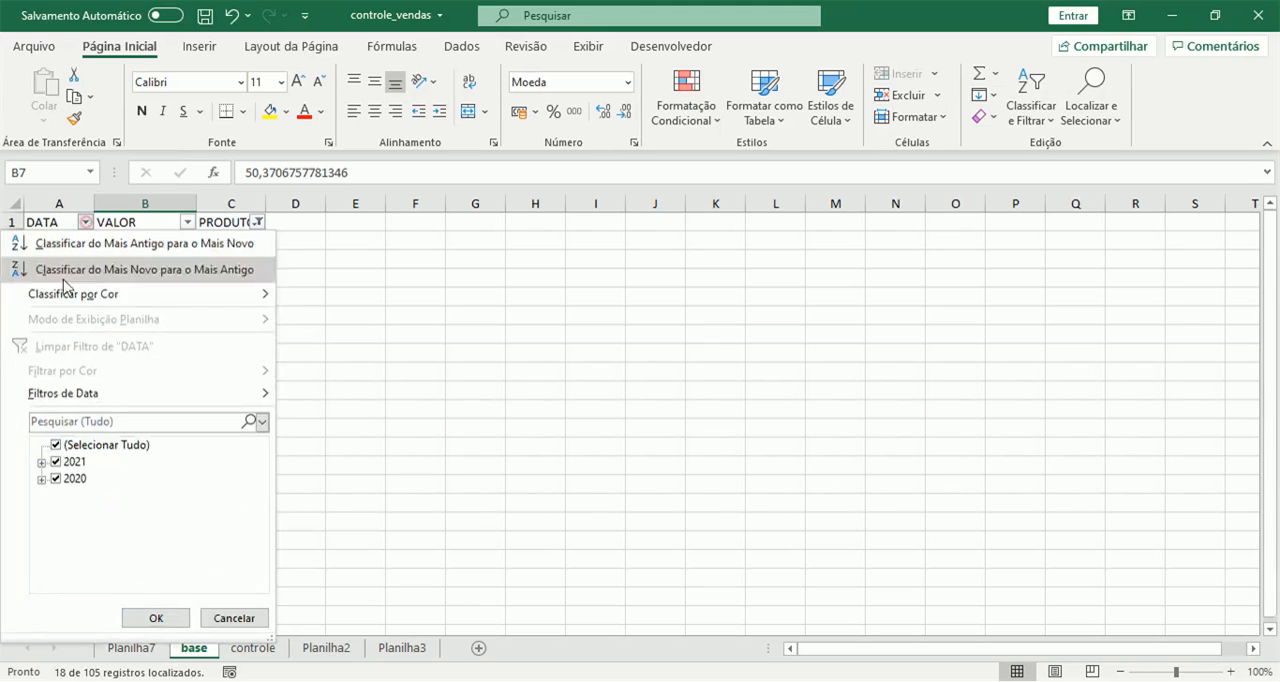
left_click(55, 462)
left_click(156, 618)
left_click_drag(151, 241, 161, 539)
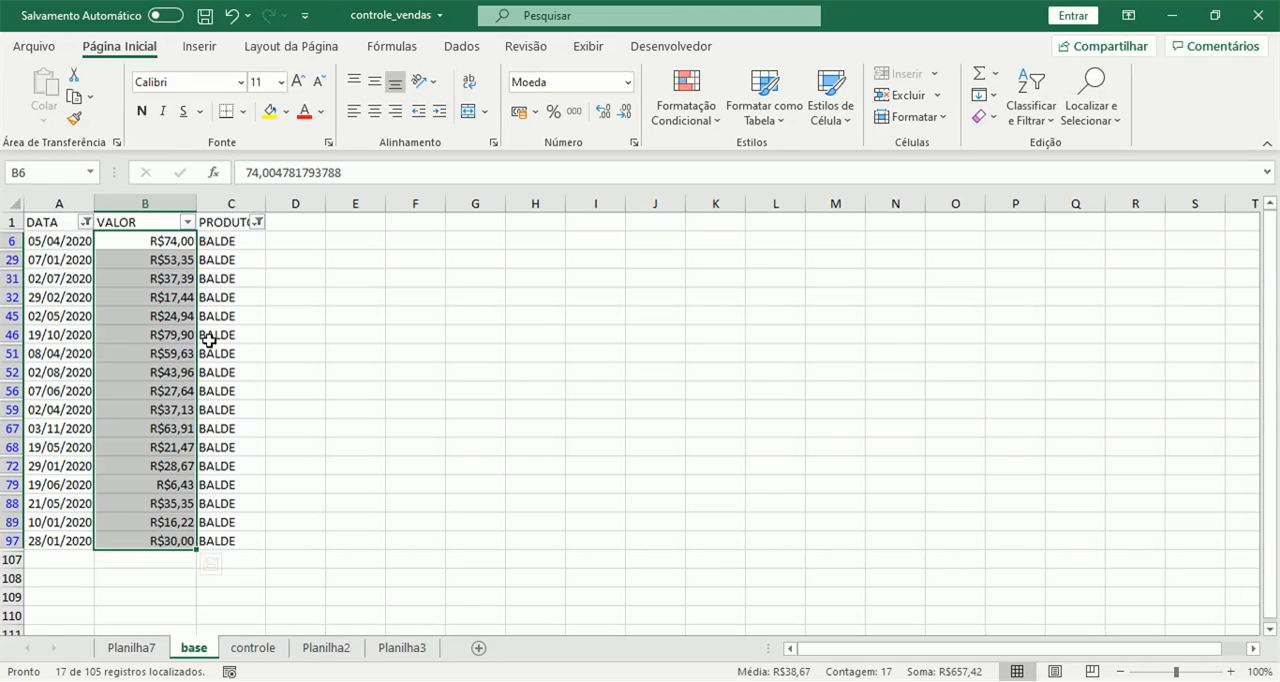
Clear all active filters from the base sheet's table.
left_click(236, 652)
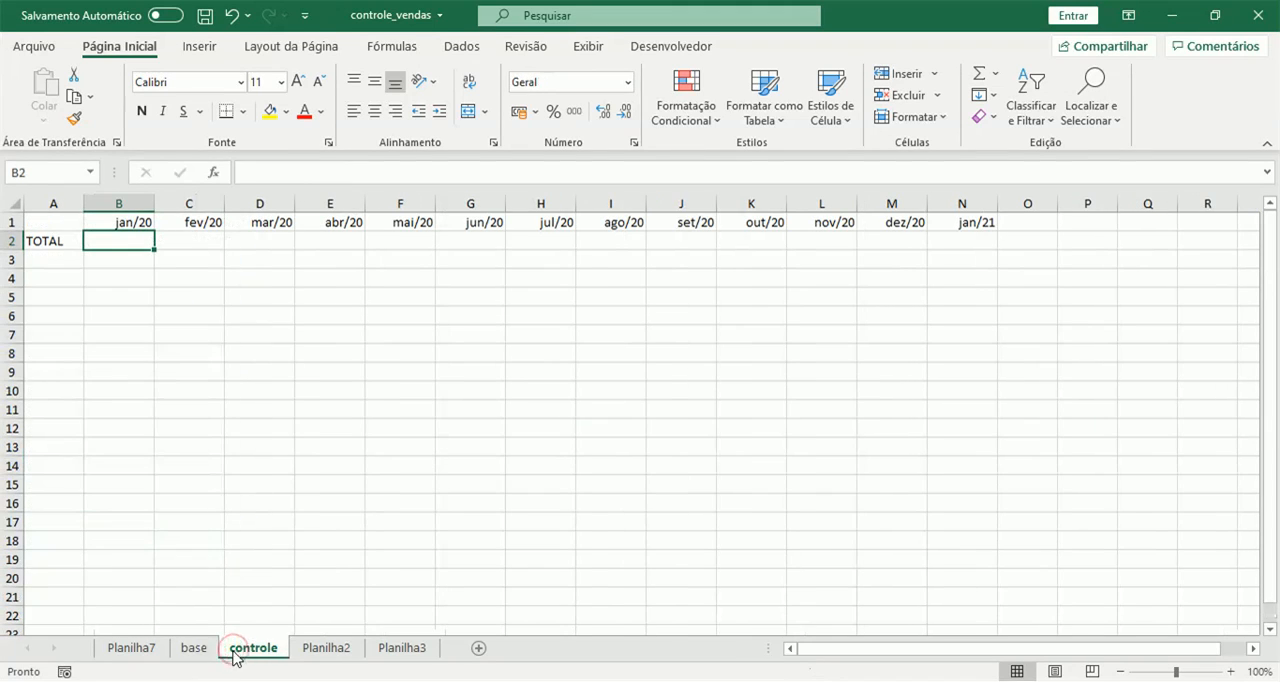
left_click(186, 648)
left_click(163, 371)
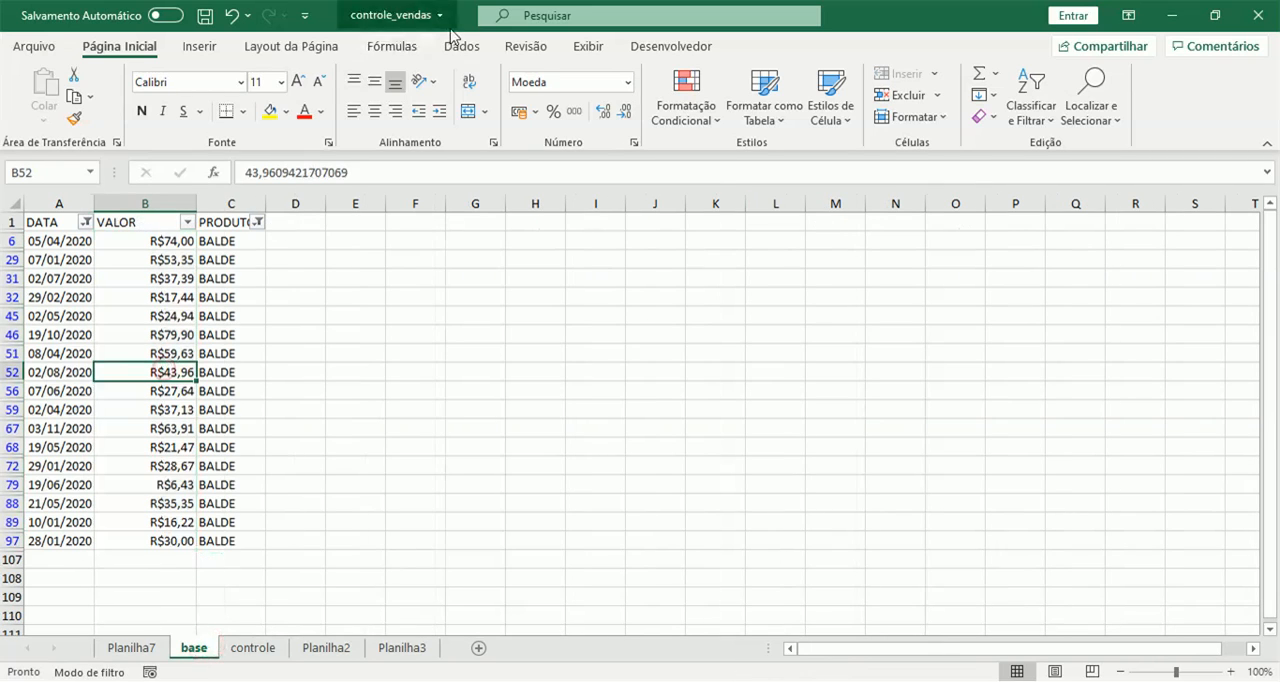
left_click(465, 47)
left_click(676, 75)
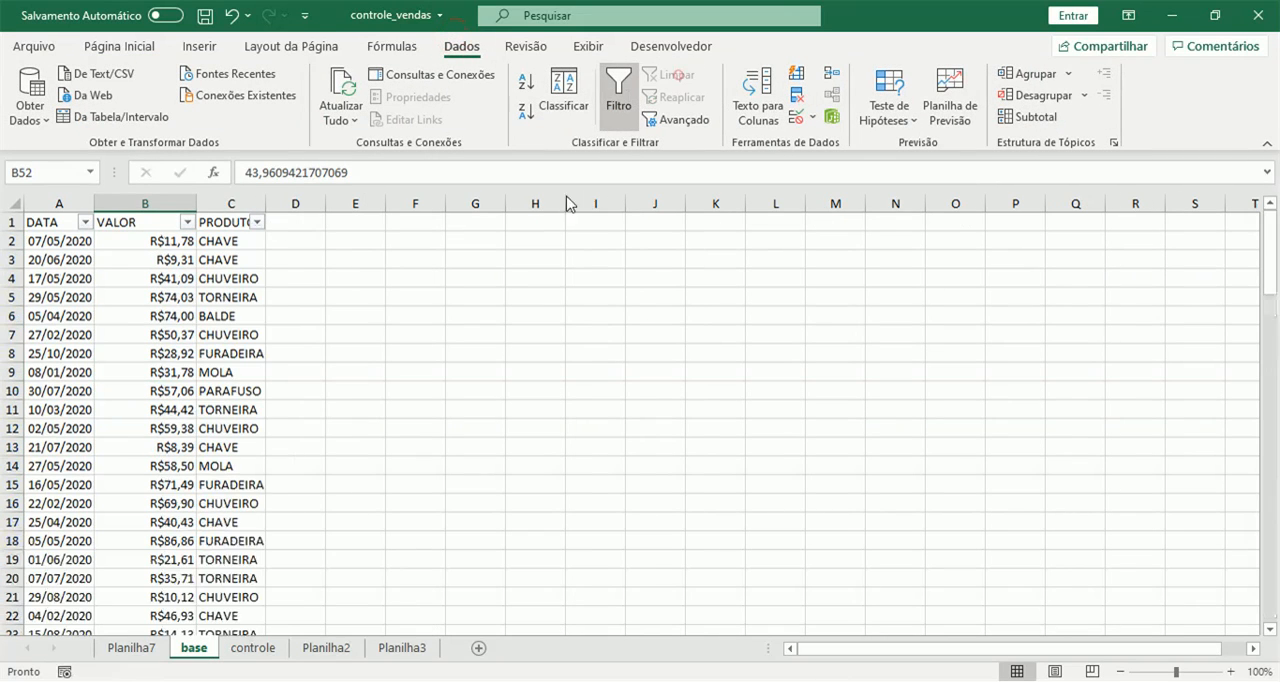
Start a SOMASES formula in cell B2 of the controle sheet, with base!B:B as the sum range.
left_click(262, 651)
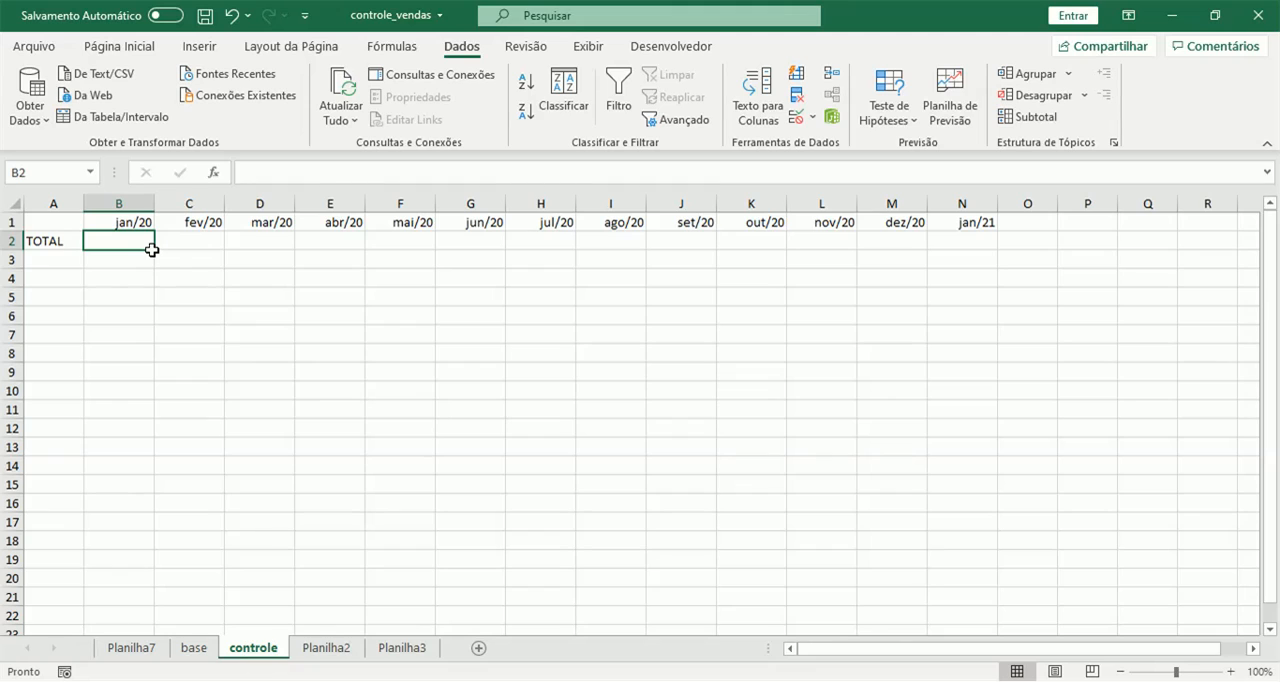
type("=soma")
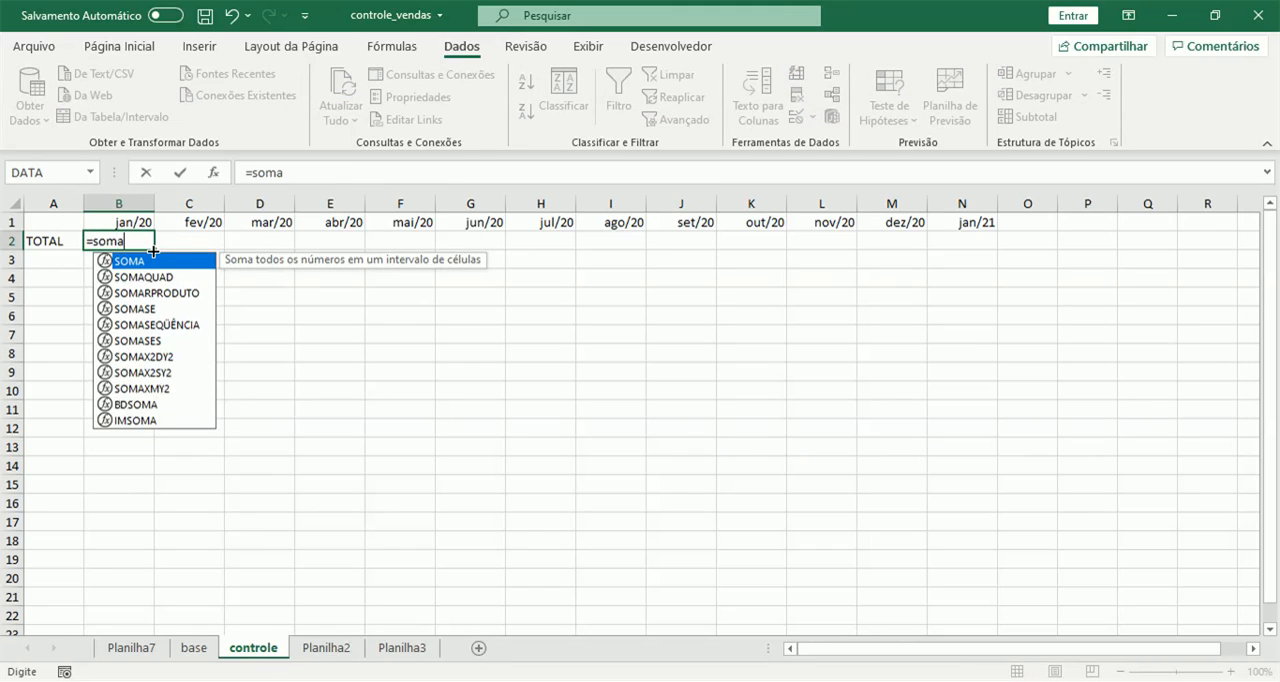
type("ses")
key("BackSpace")
key("BackSpace")
type("ses")
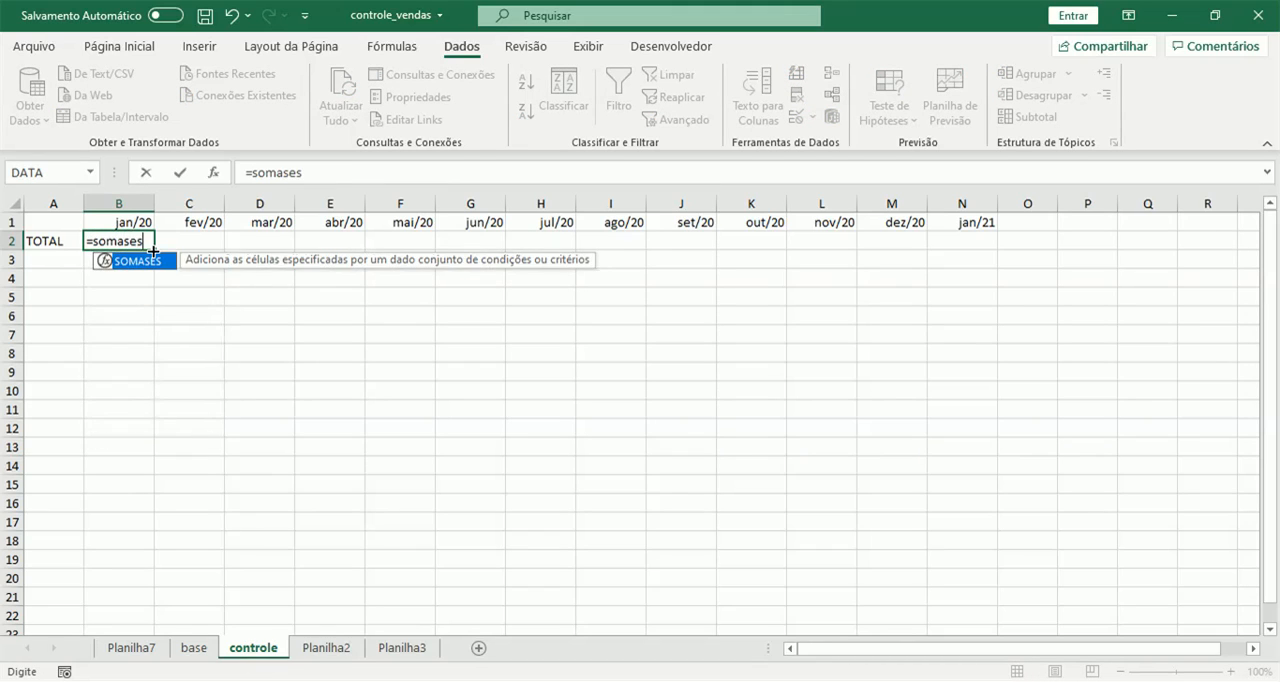
key("Tab")
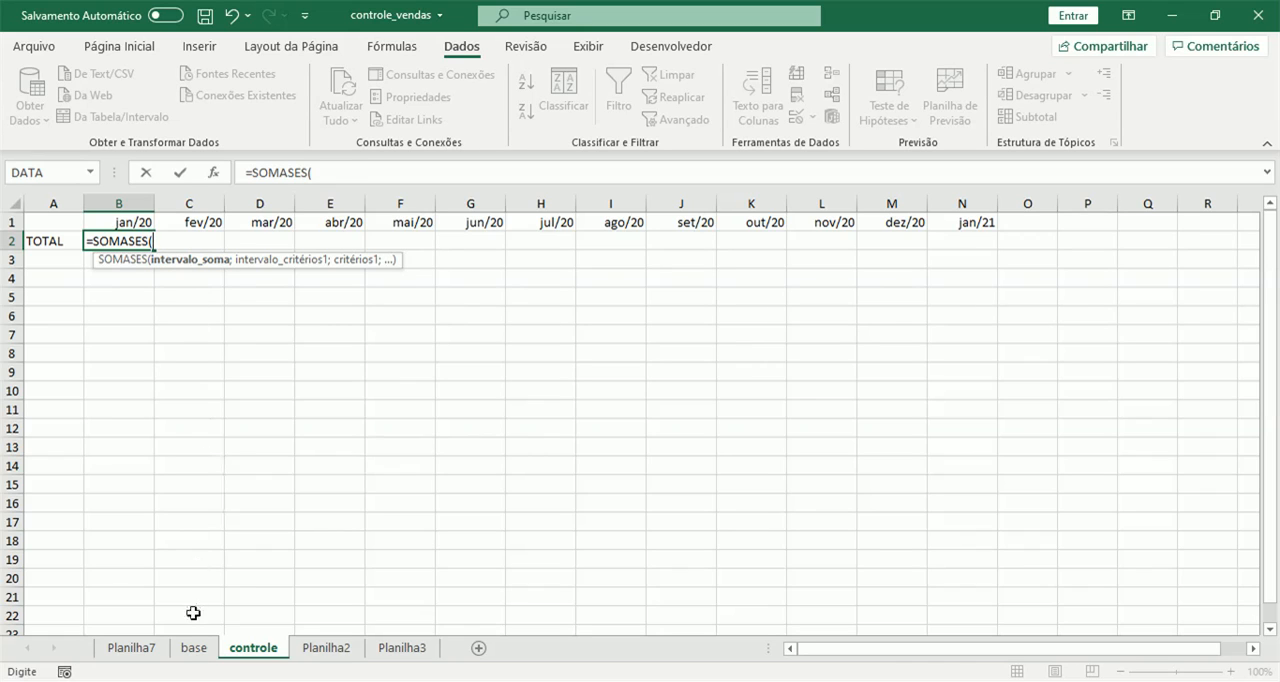
left_click(195, 648)
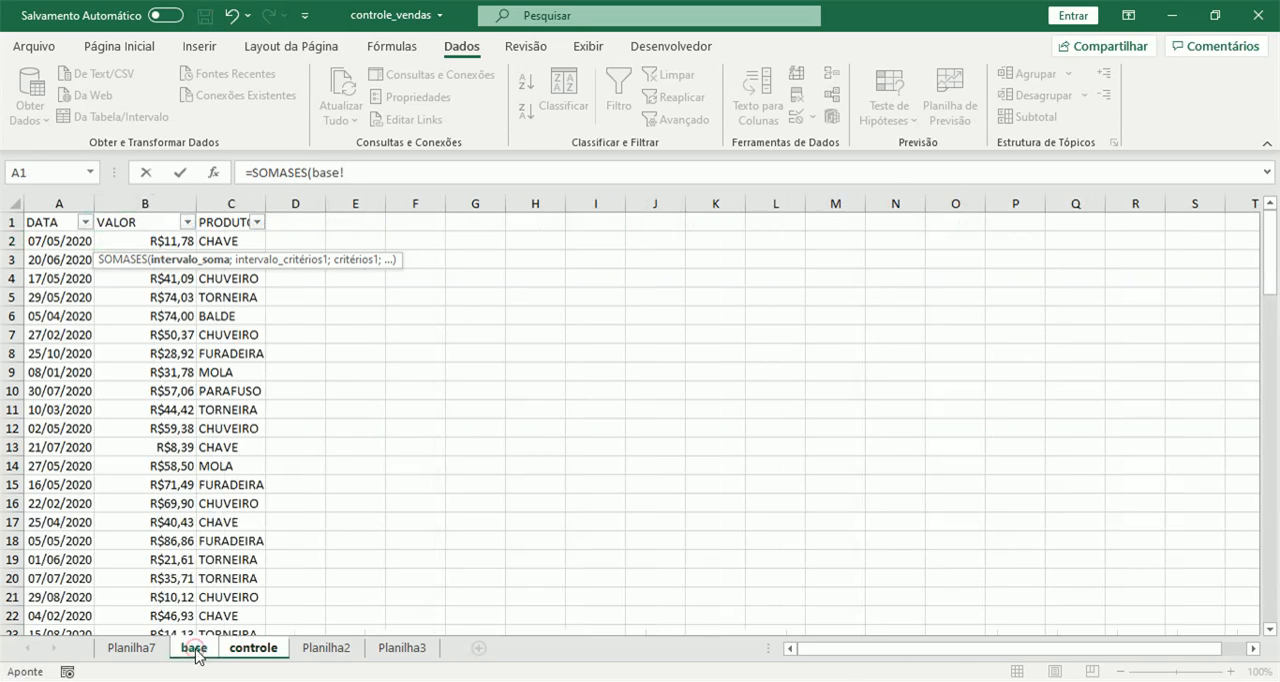
left_click(156, 203)
type(";")
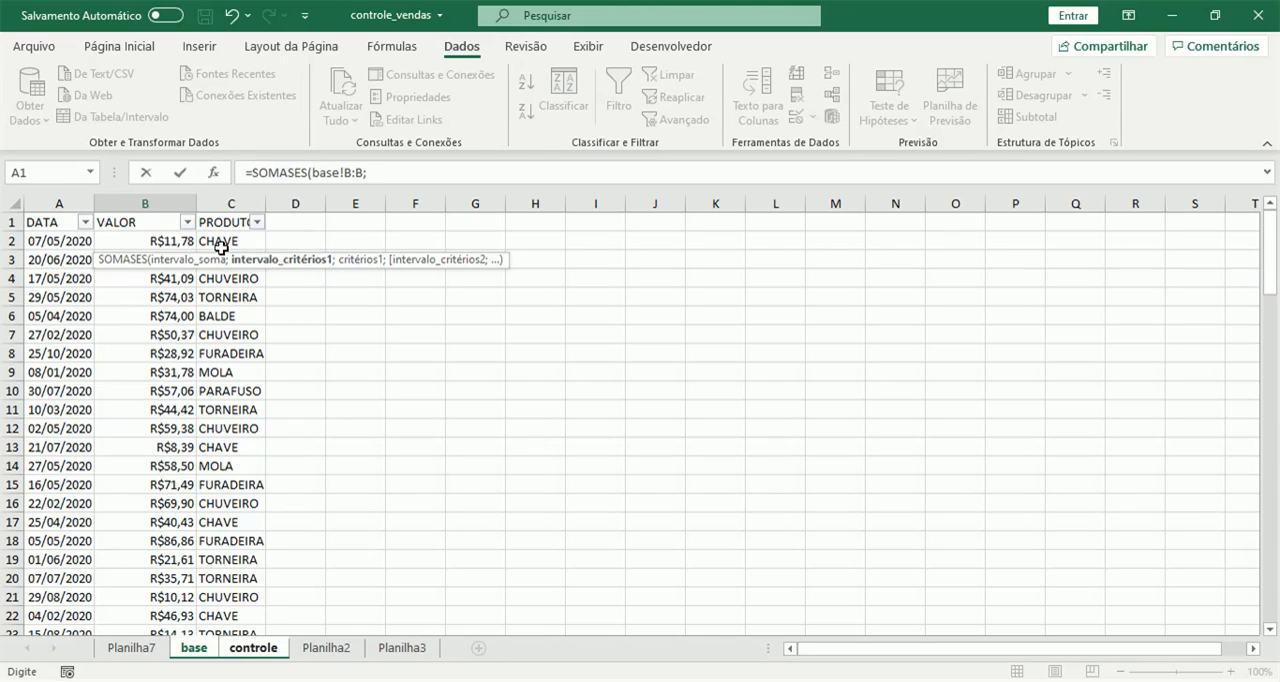
Add base!A:A as the first criteria range with the criterion ">="&controle!B1.
left_click(49, 196)
type(";")
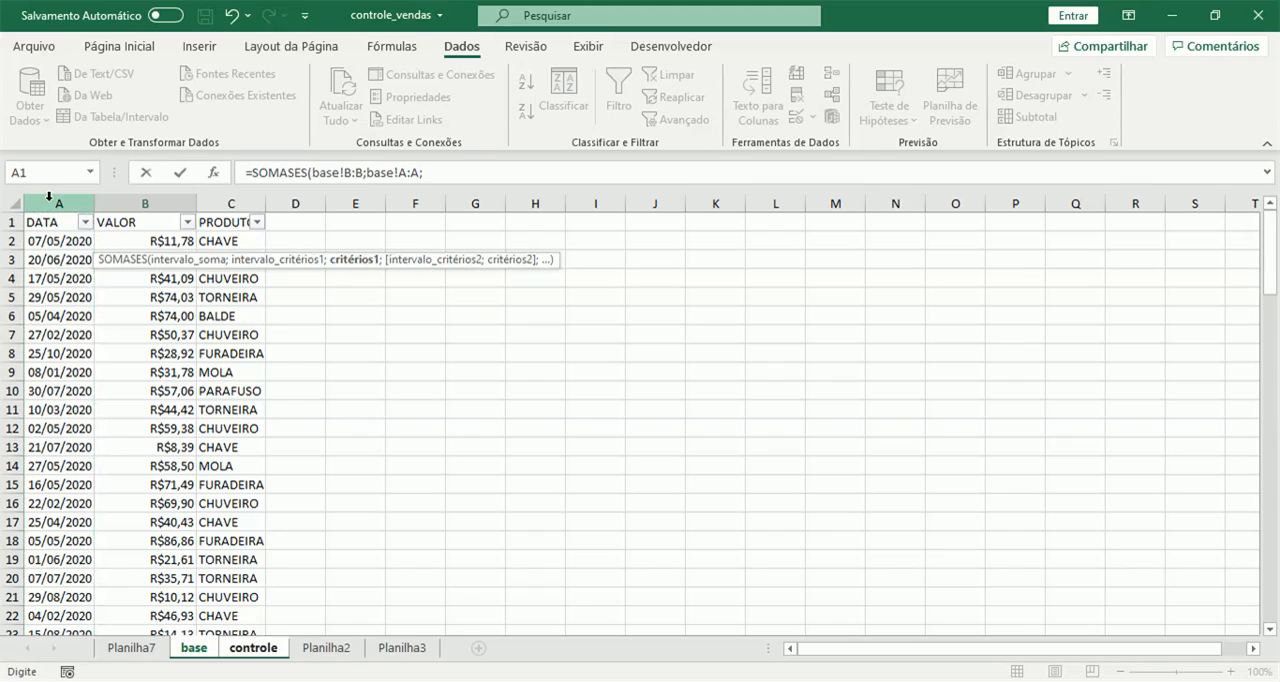
key("F2")
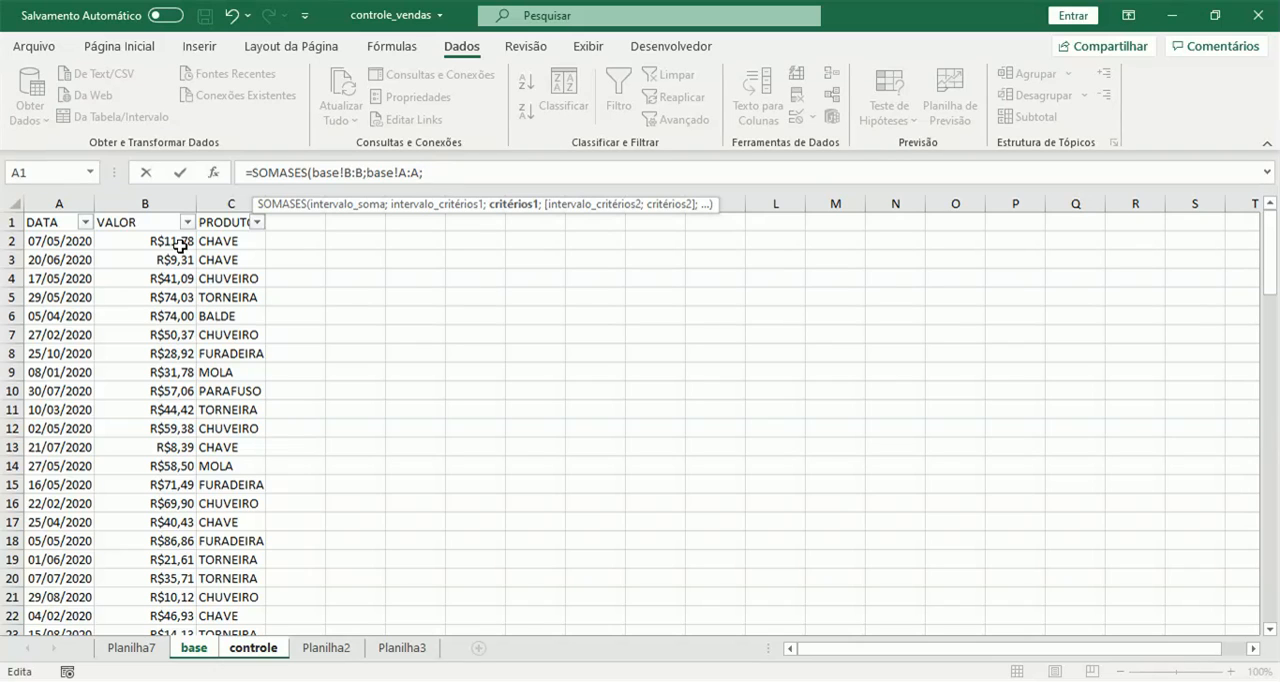
left_click(253, 648)
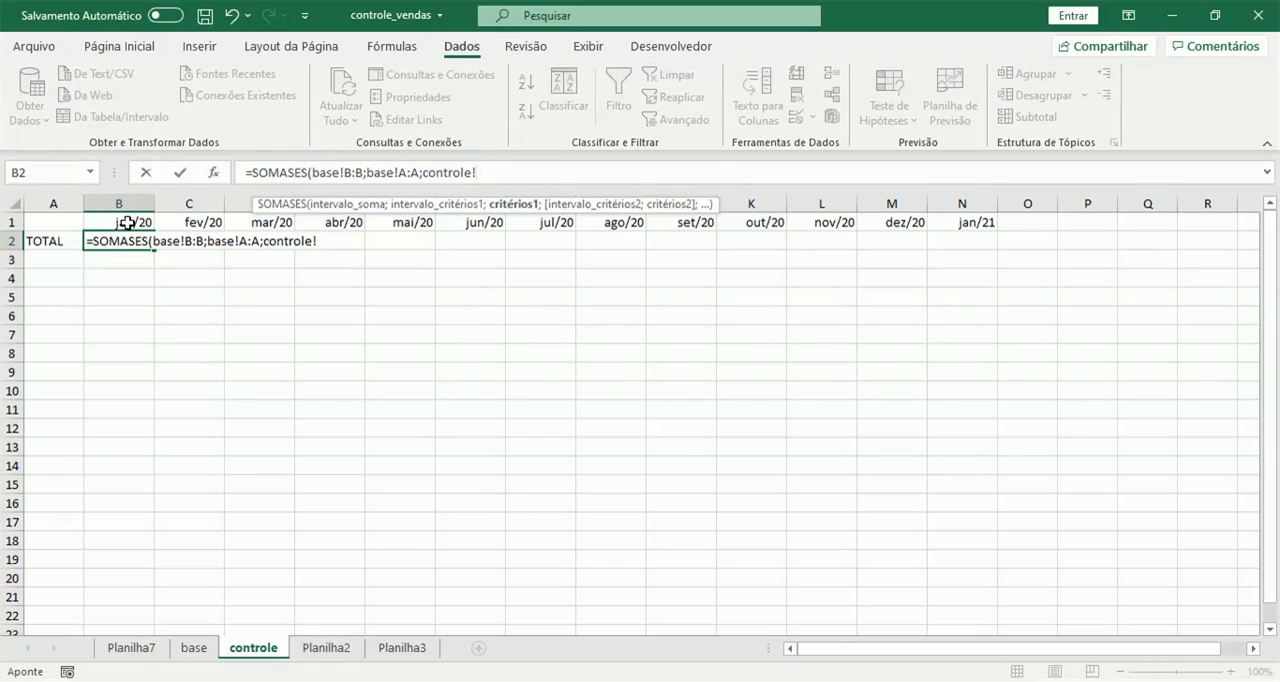
left_click_drag(427, 172, 490, 163)
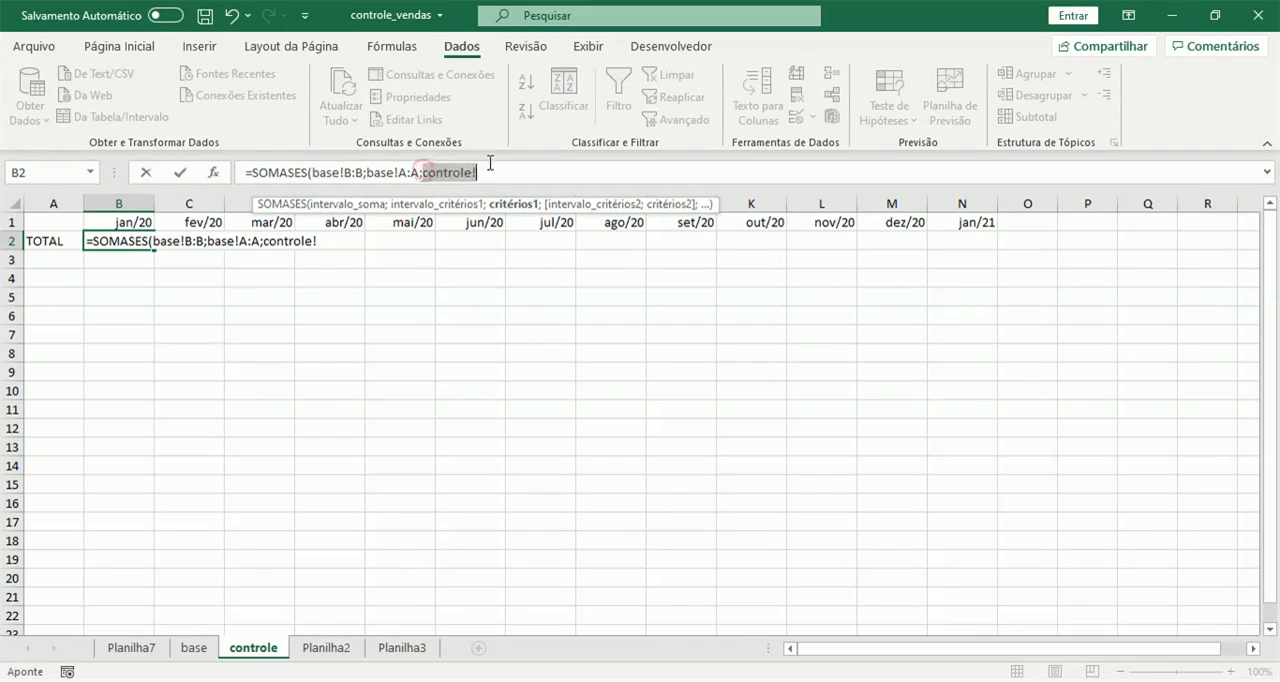
key("BackSpace")
type("\"")
type(">=")
key("BackSpace")
type("=\"")
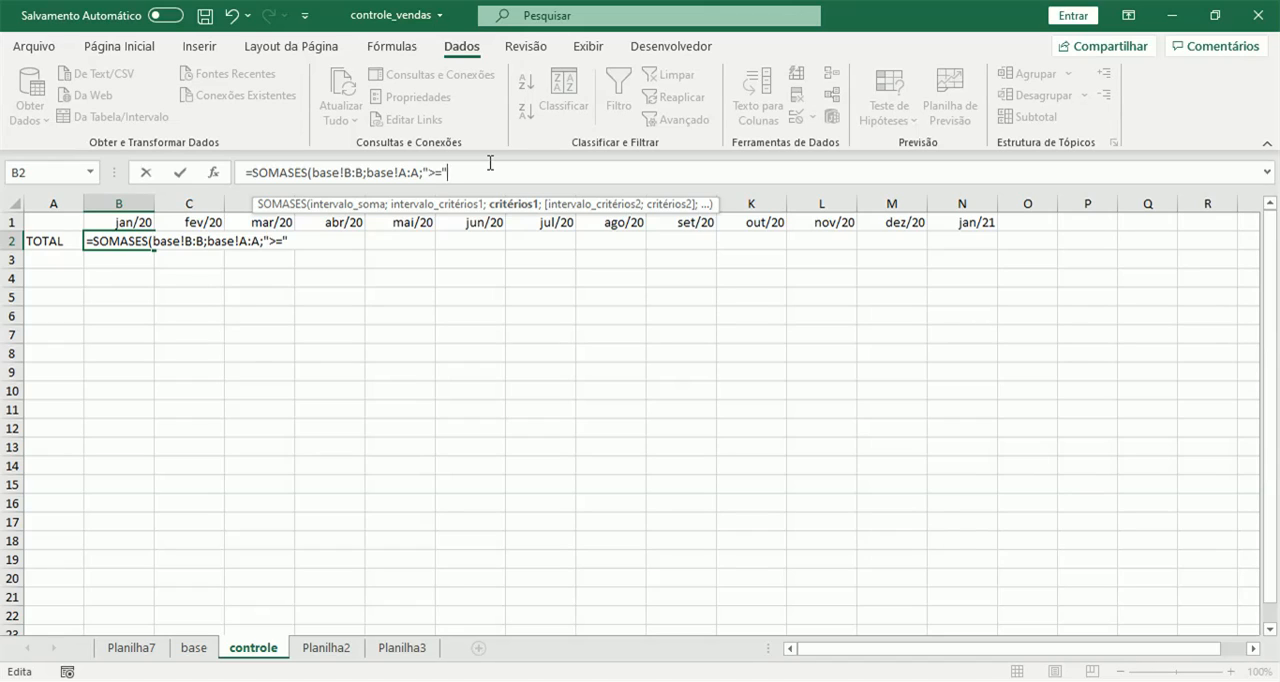
type("&")
left_click(114, 222)
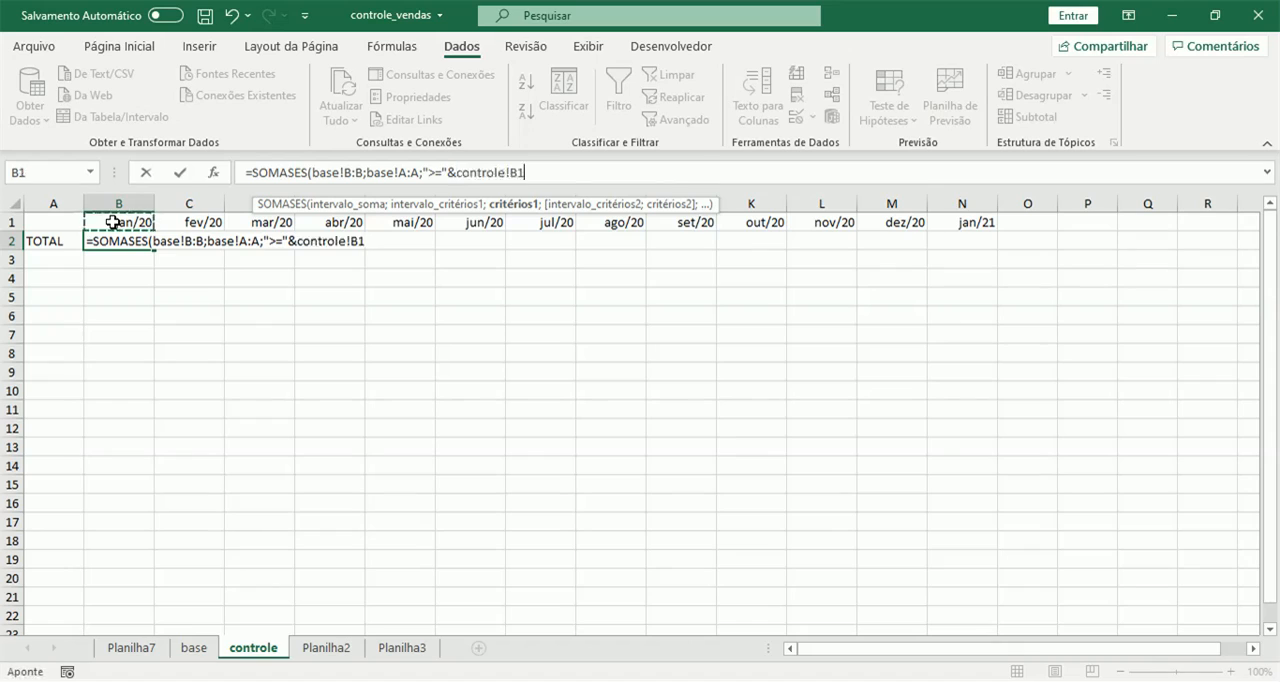
type(";")
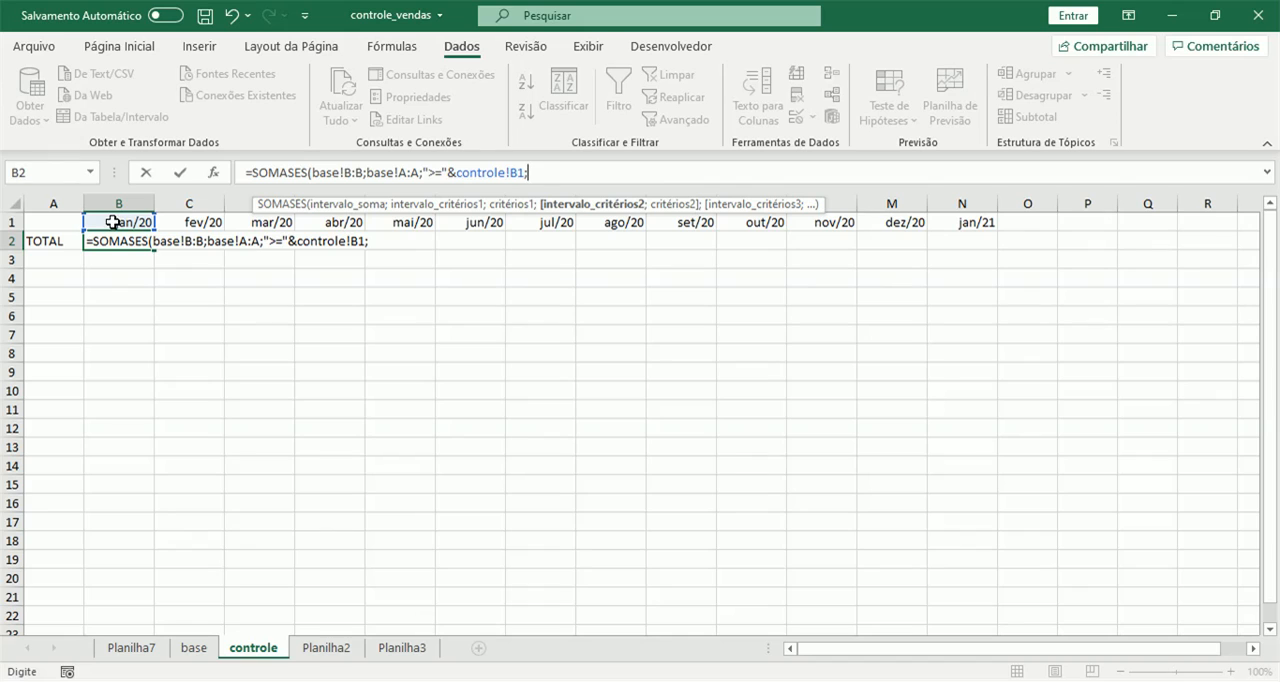
Add base!A:A as the second criteria range and begin its criterion with the operator "<=".
left_click(195, 650)
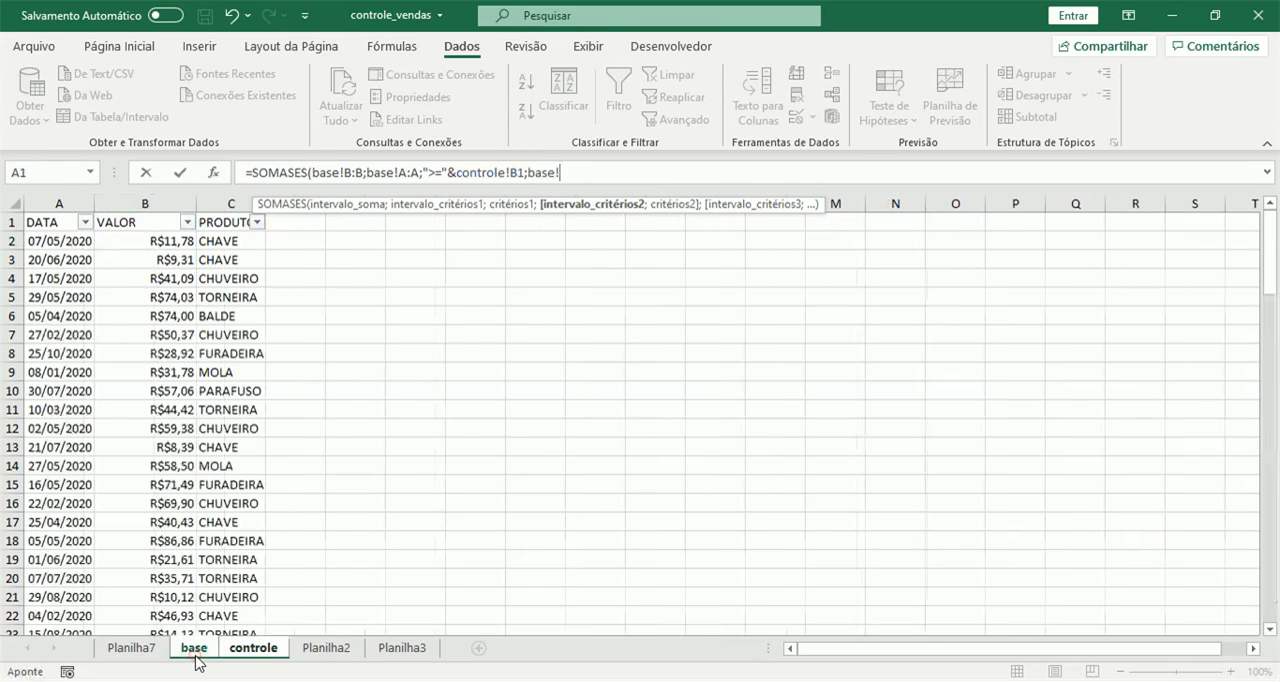
left_click(61, 204)
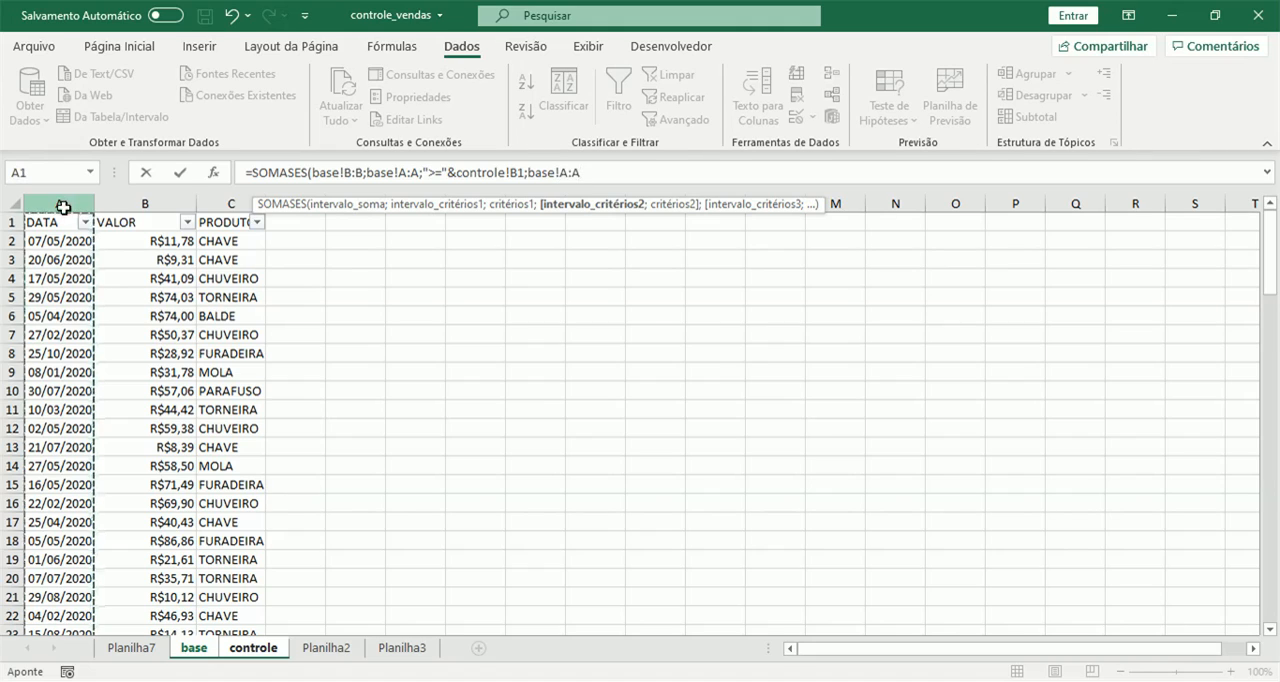
type(";")
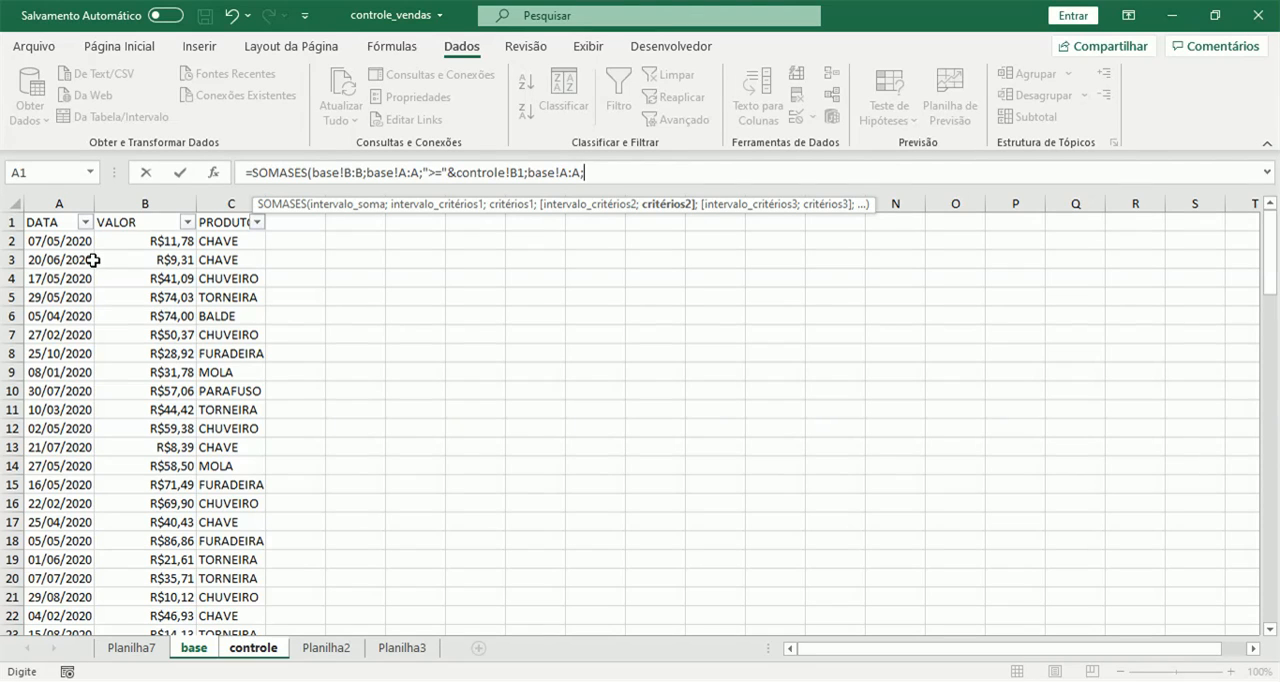
left_click(250, 647)
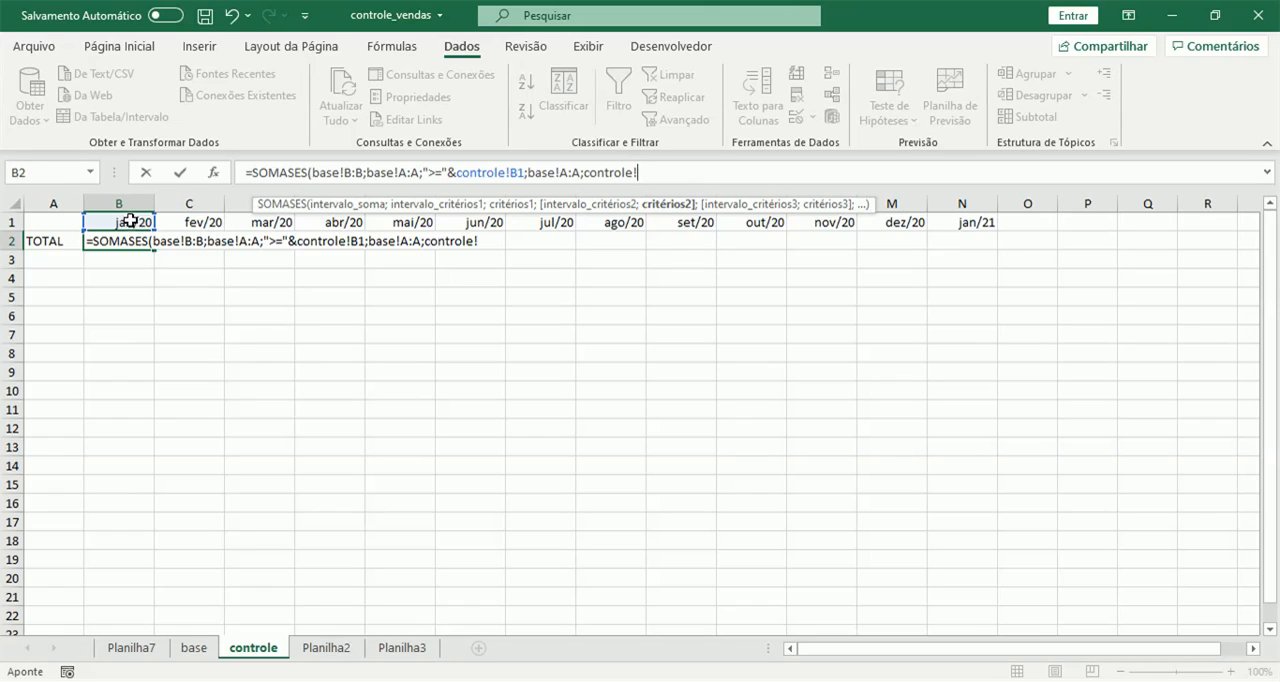
left_click_drag(585, 172, 648, 172)
key("BackSpace")
type("\"<=\"")
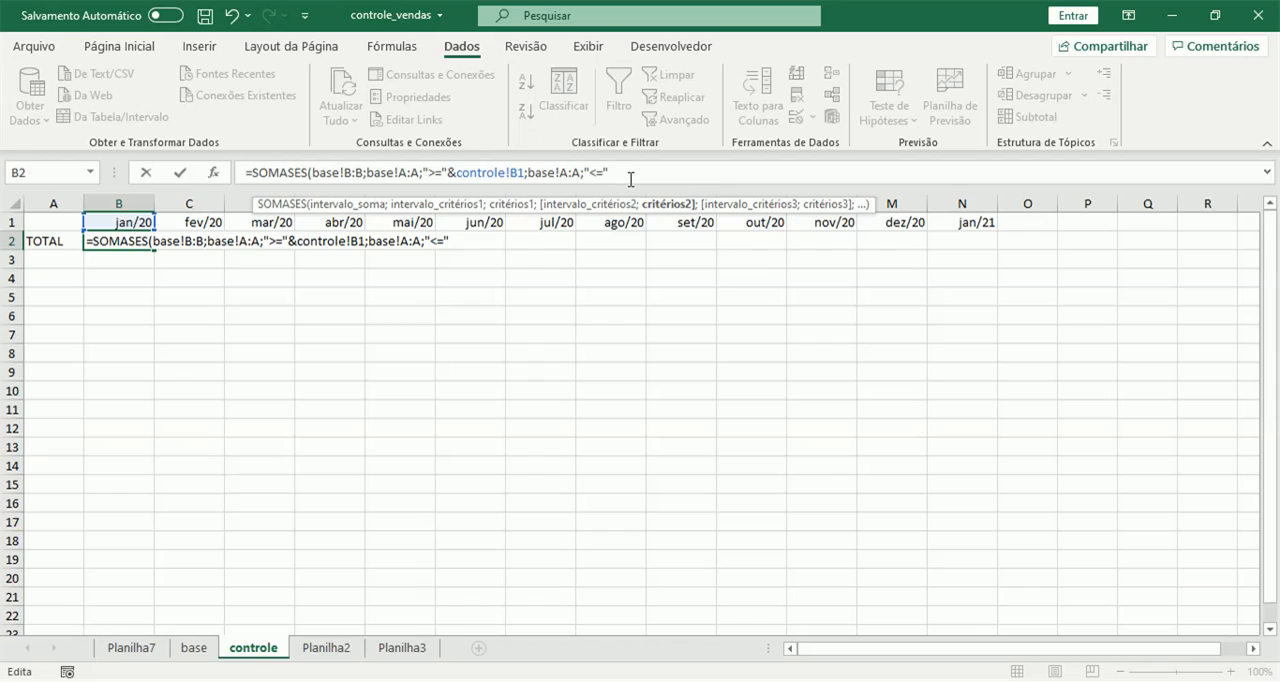
type("&fim")
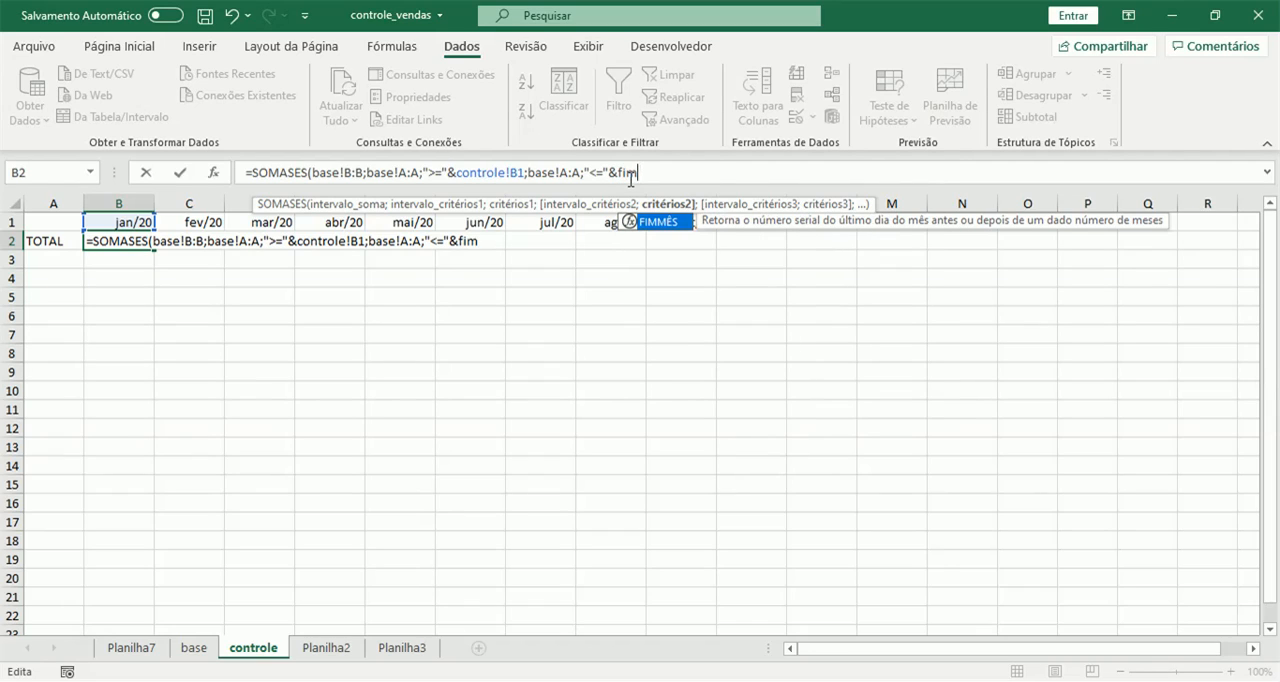
Complete the second criterion with &FIMMÊS(controle!B1;0) and enter the formula in B2.
key("Tab")
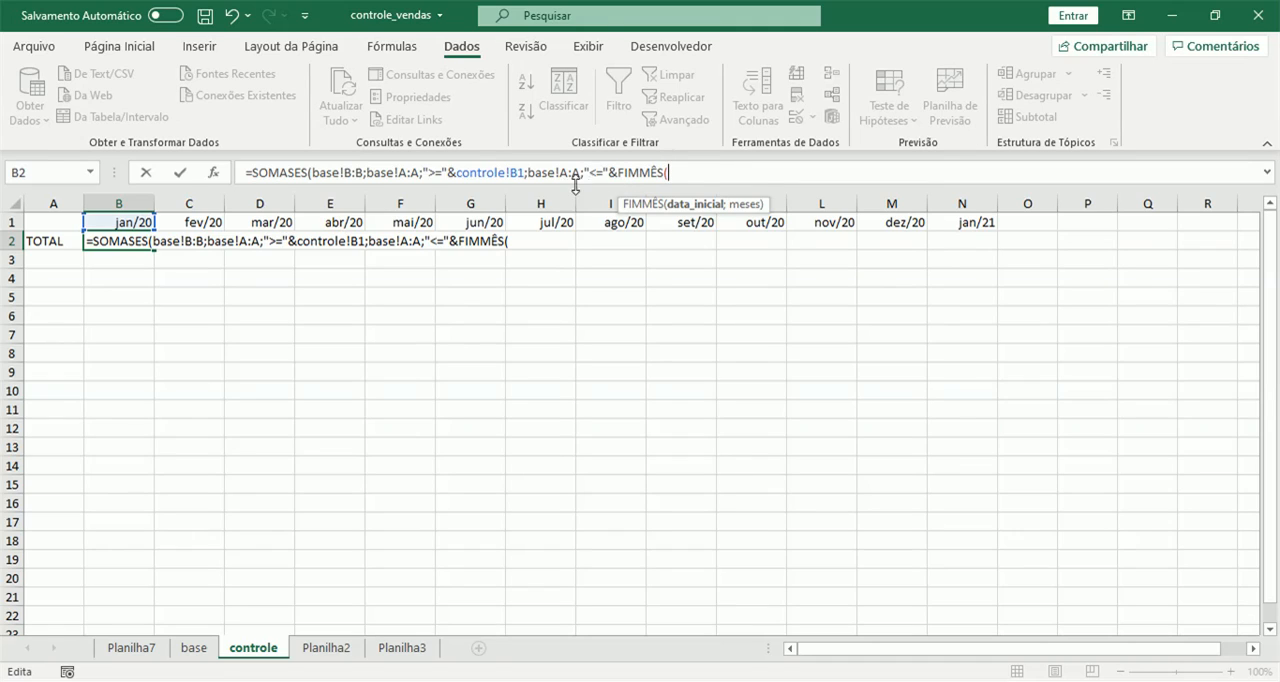
left_click(107, 221)
type(";")
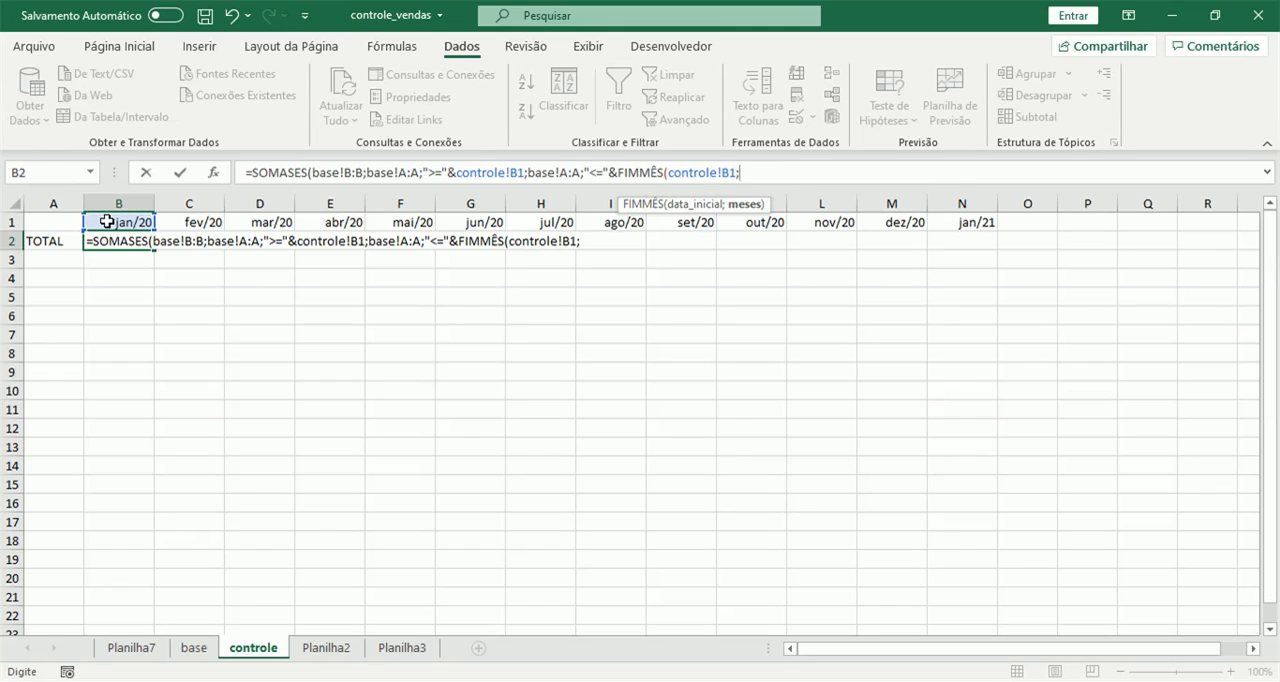
type("0)")
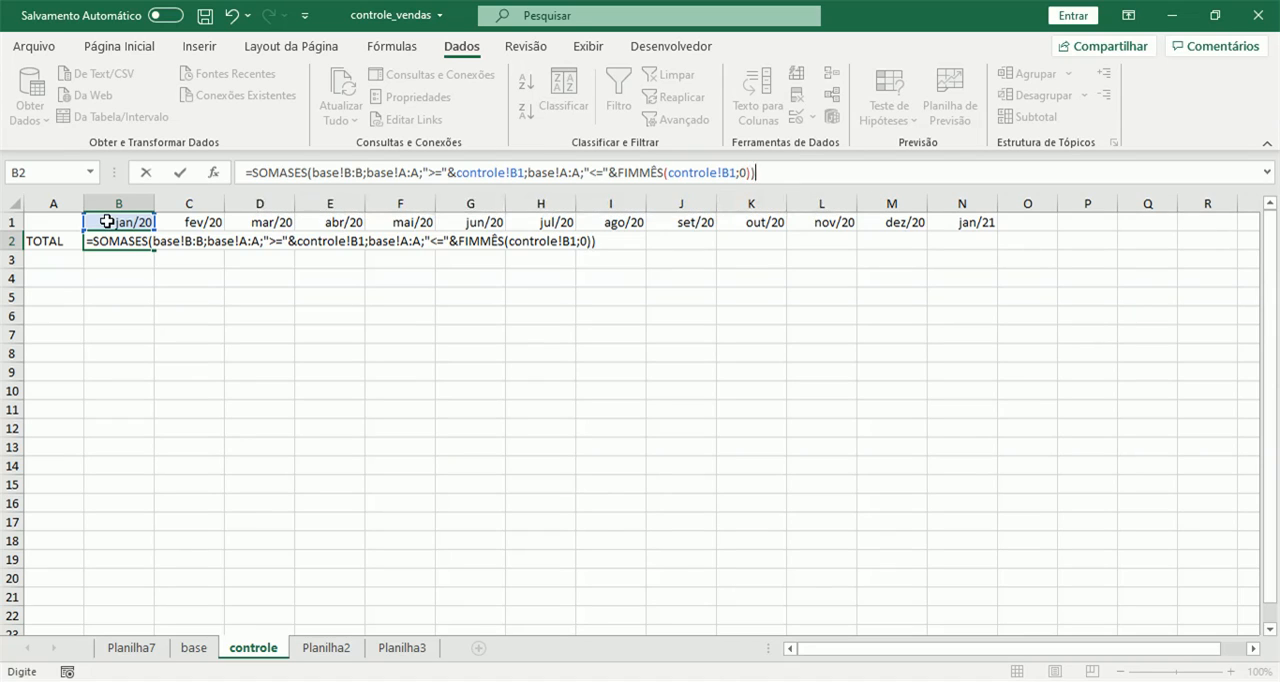
key("Return")
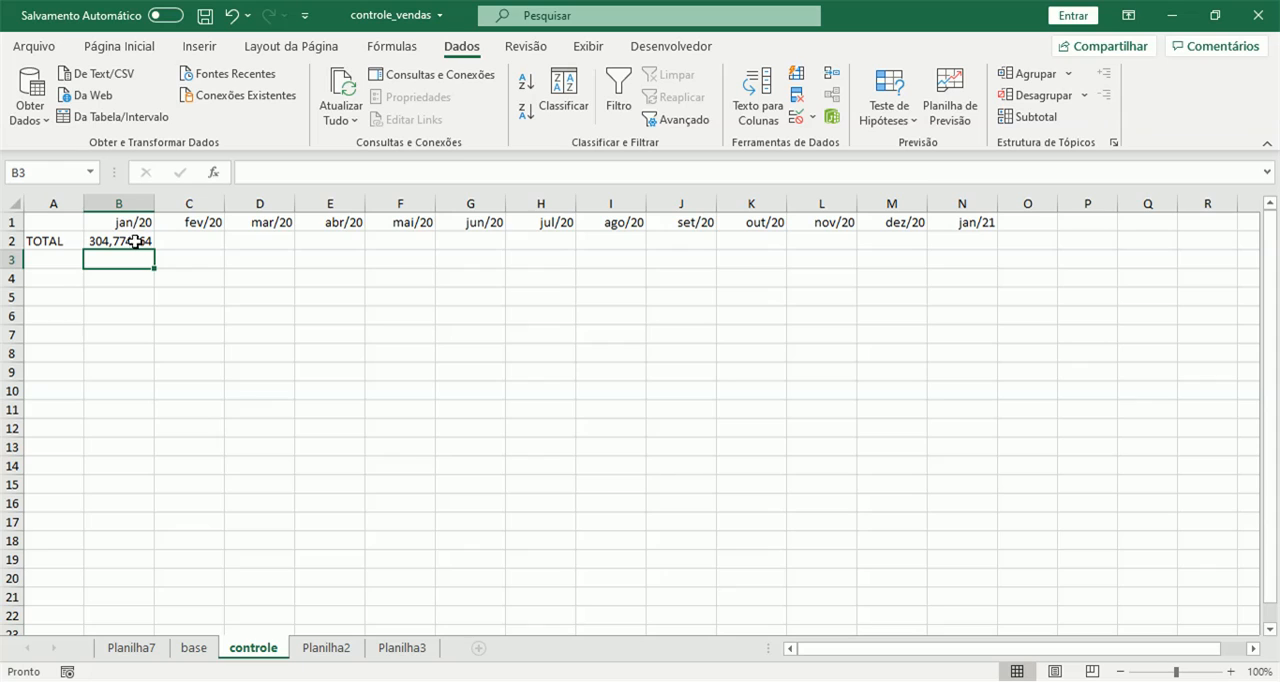
Filter the base sheet's DATA column to janeiro 2020 and select the filtered VALOR cells to read their sum.
left_click(142, 241)
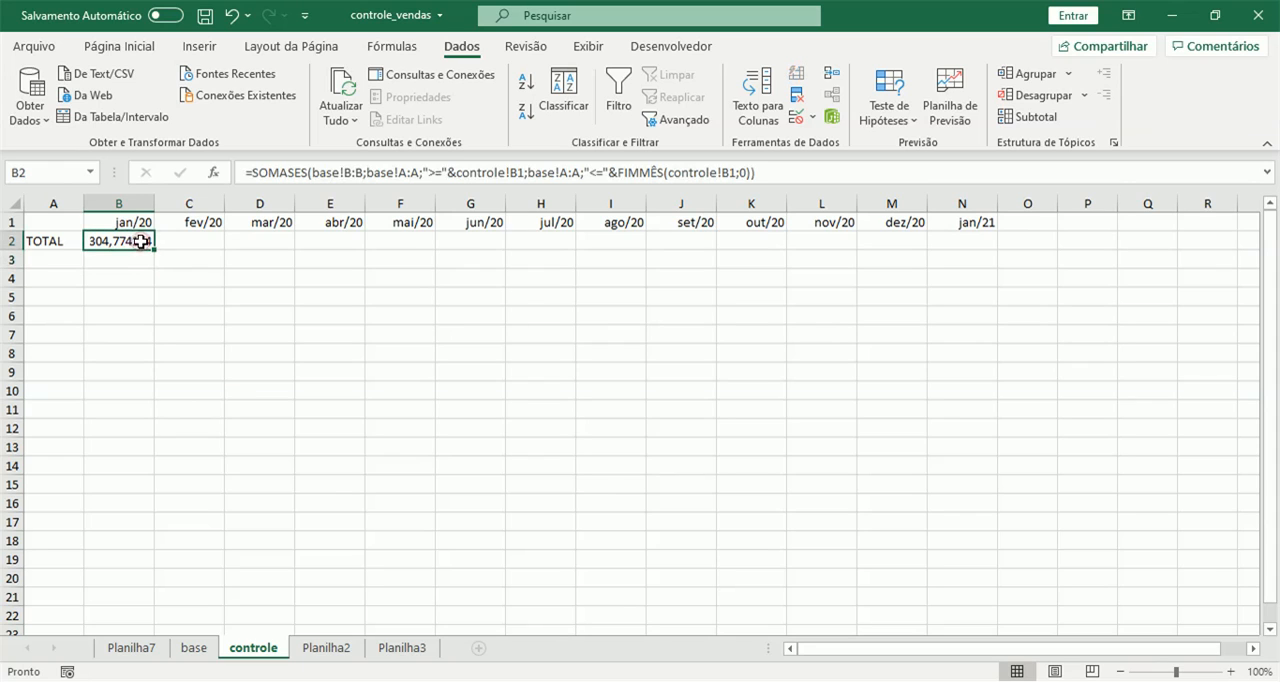
left_click(192, 648)
left_click(68, 261)
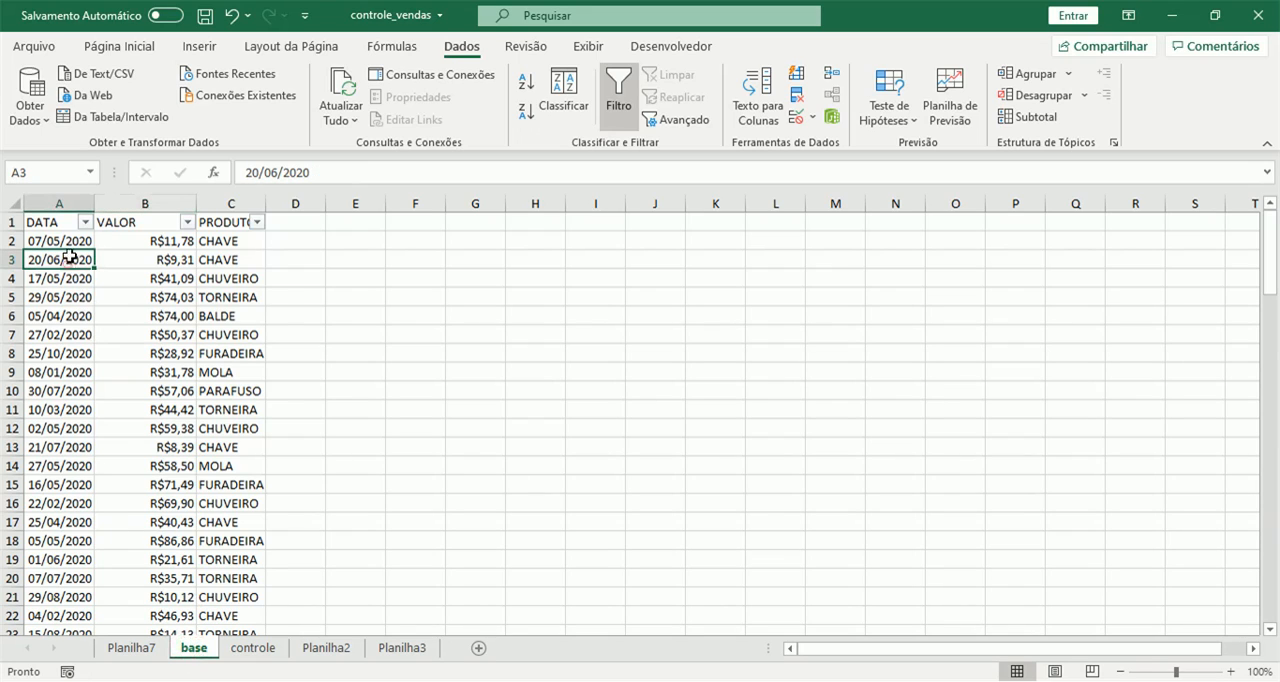
left_click(86, 222)
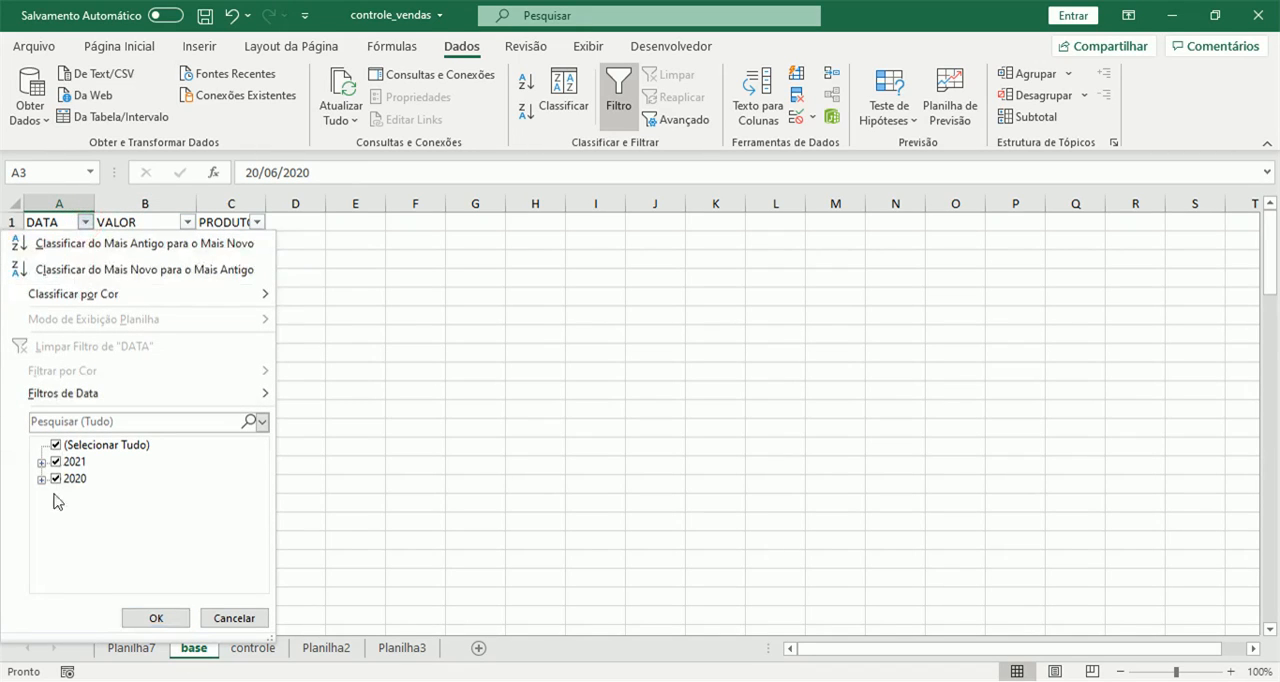
left_click(56, 462)
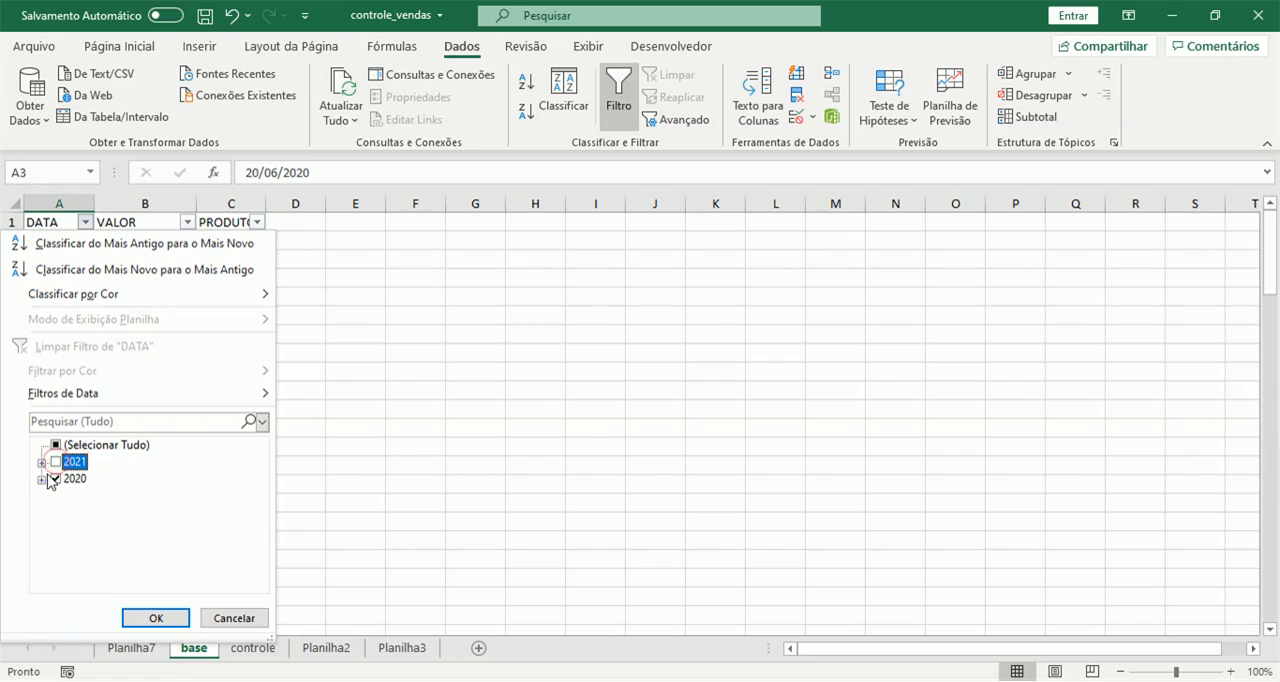
left_click(41, 479)
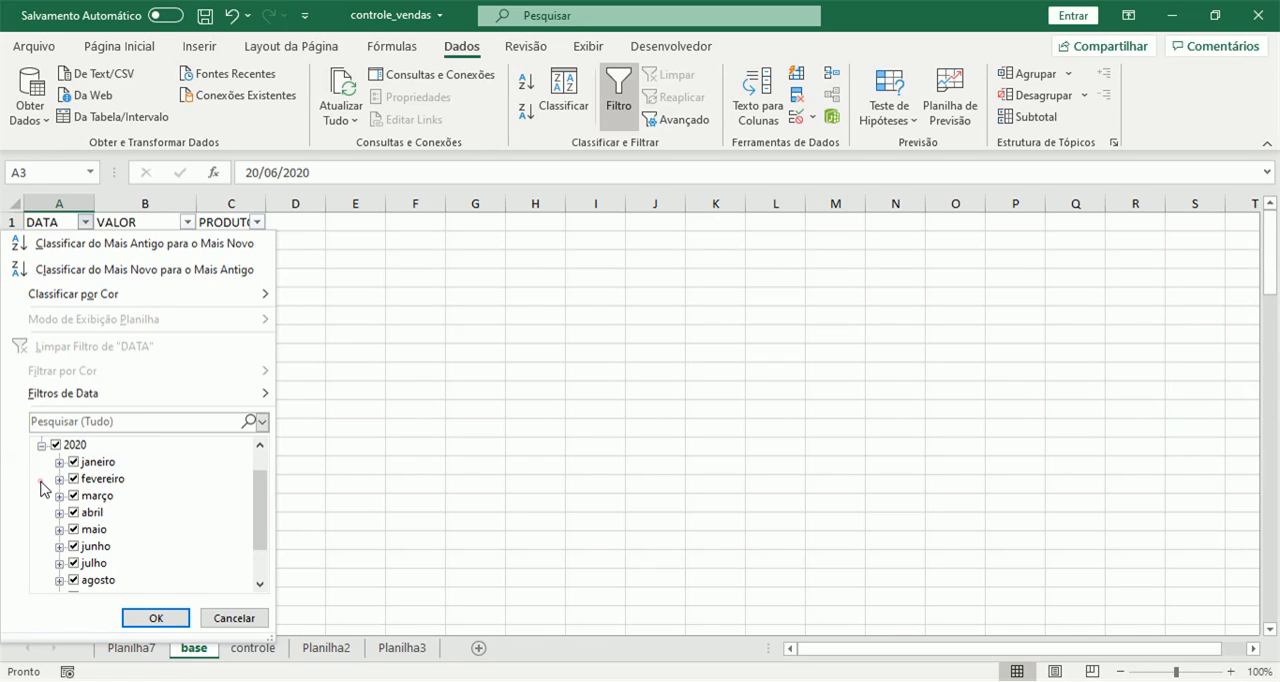
left_click(56, 446)
left_click(75, 463)
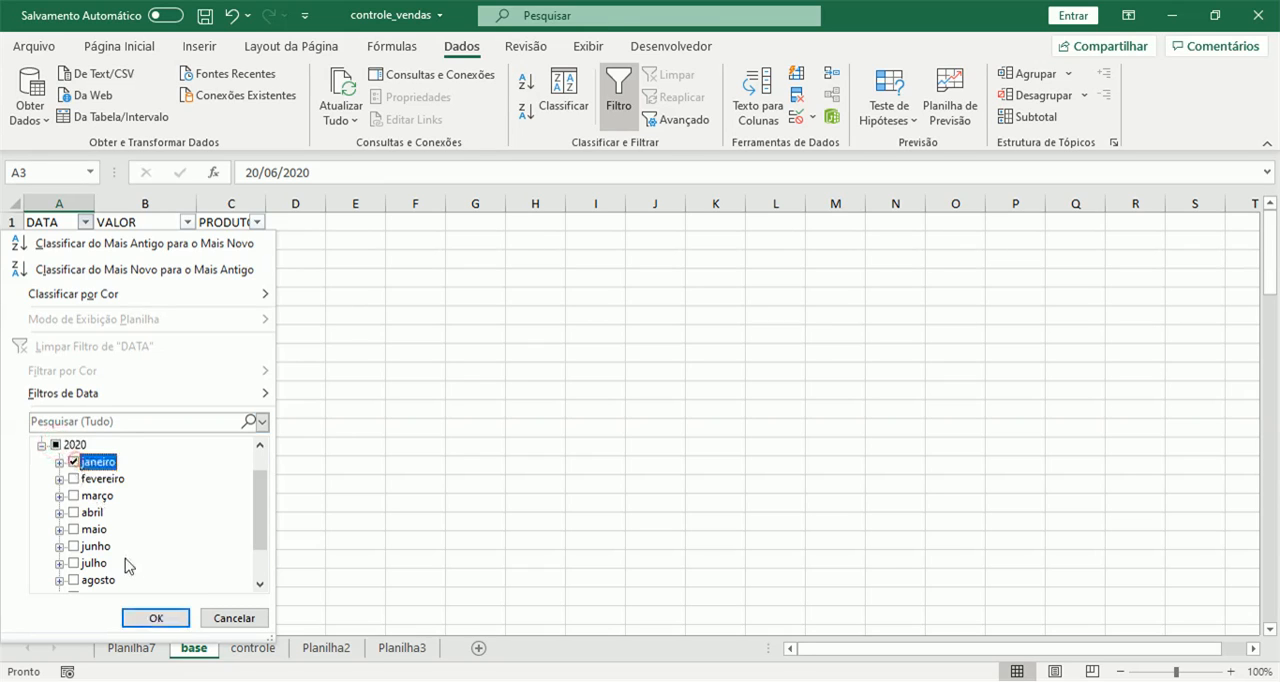
left_click(150, 616)
left_click_drag(157, 243, 166, 436)
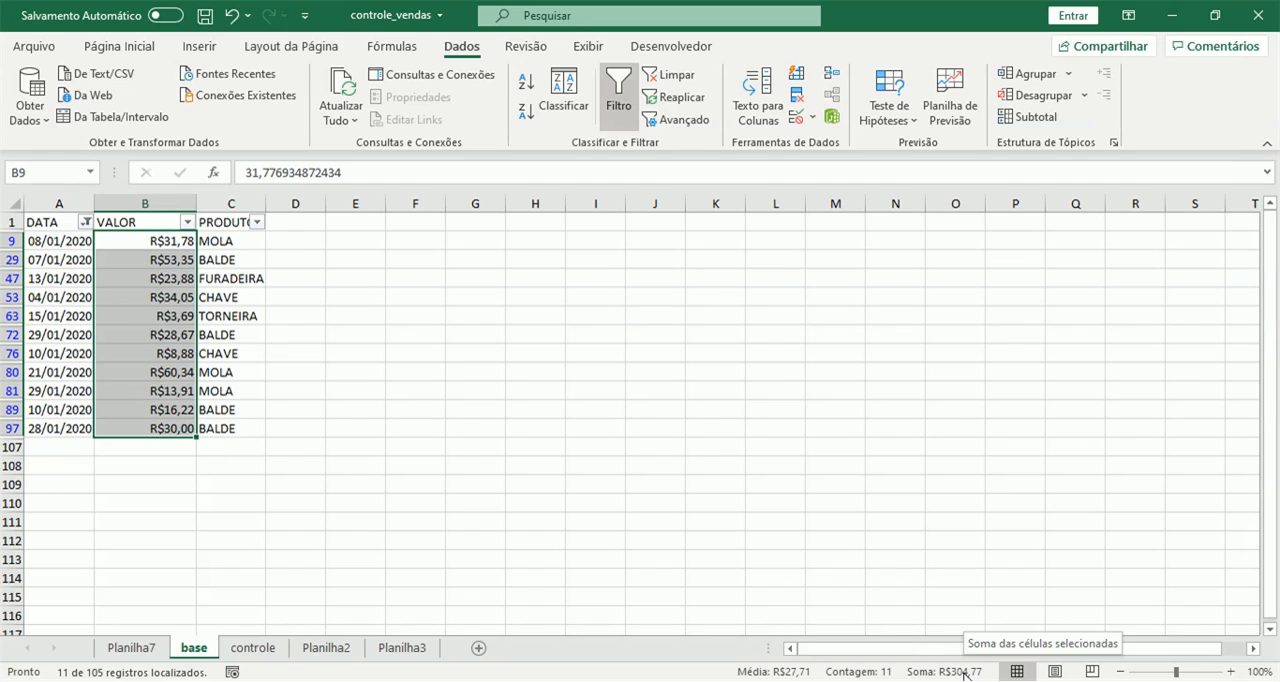
Format cell B2 of the controle sheet as Moeda with the R$ symbol and 2 decimal places.
left_click(253, 648)
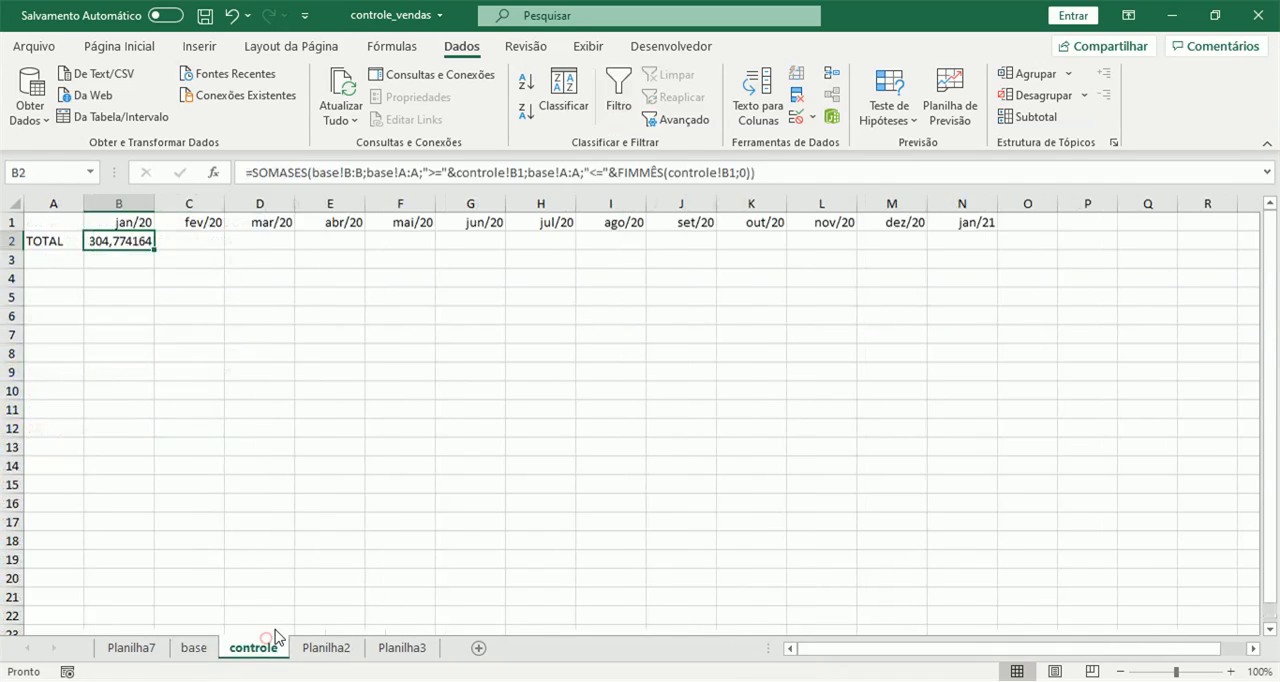
right_click(120, 241)
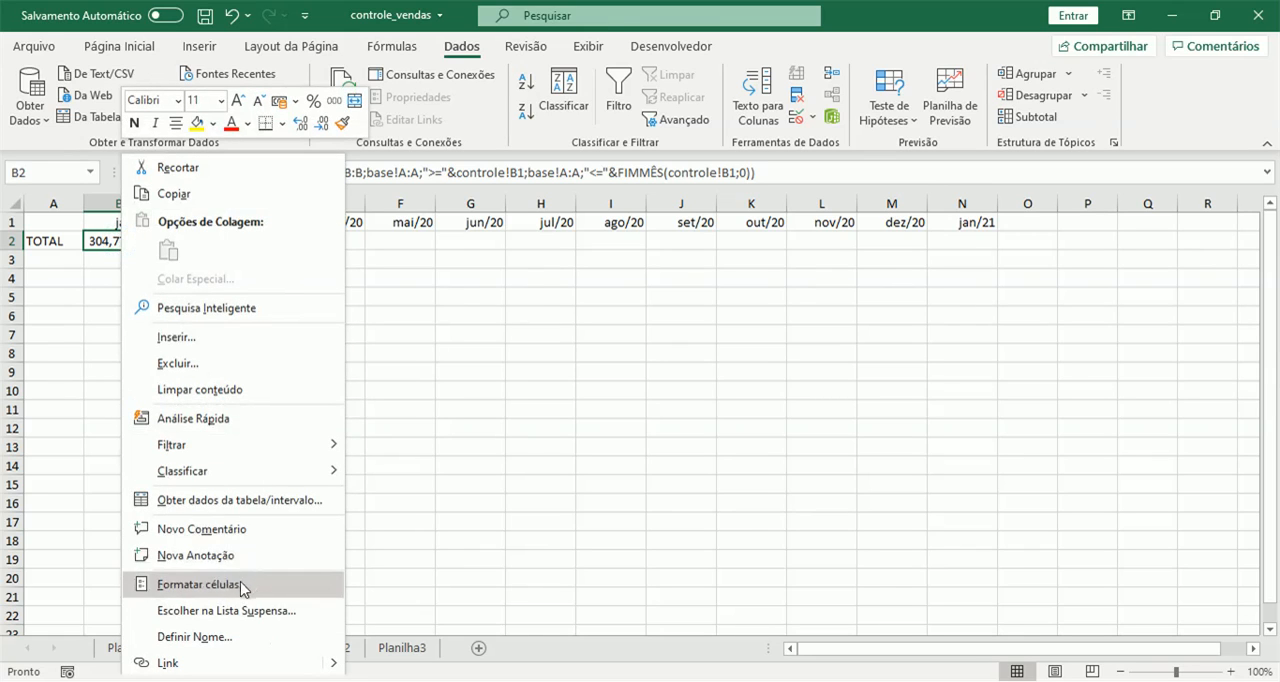
left_click(240, 588)
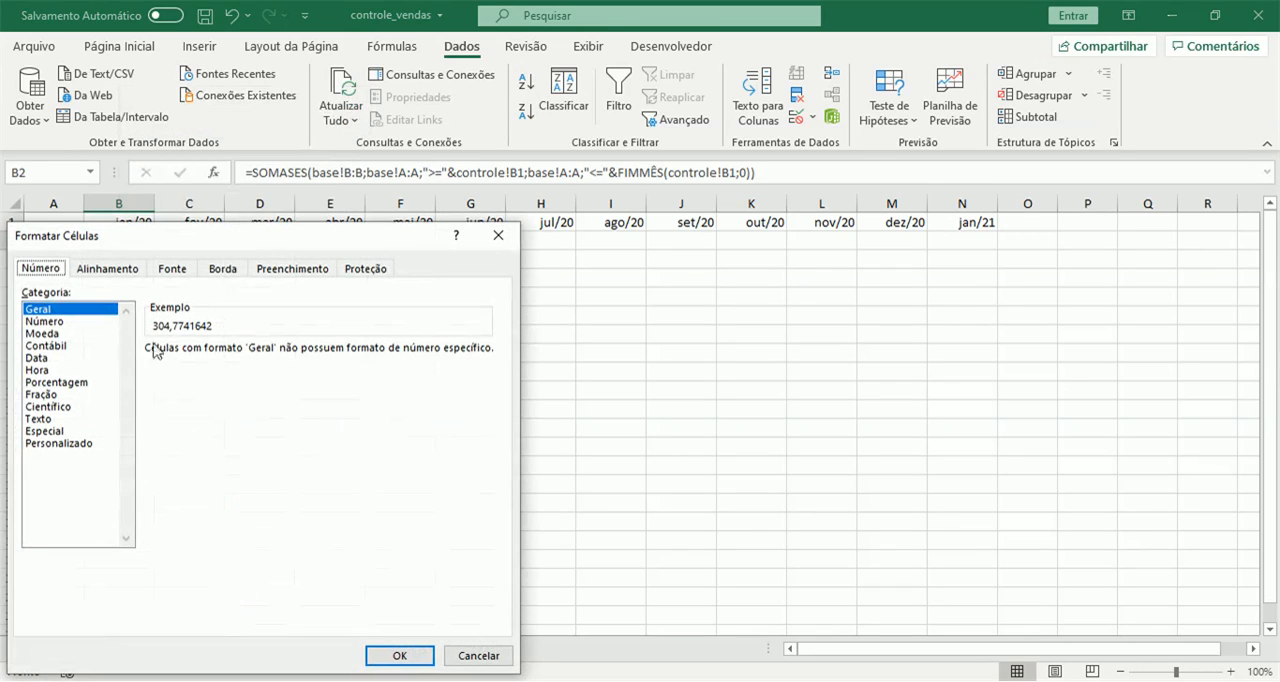
left_click(42, 336)
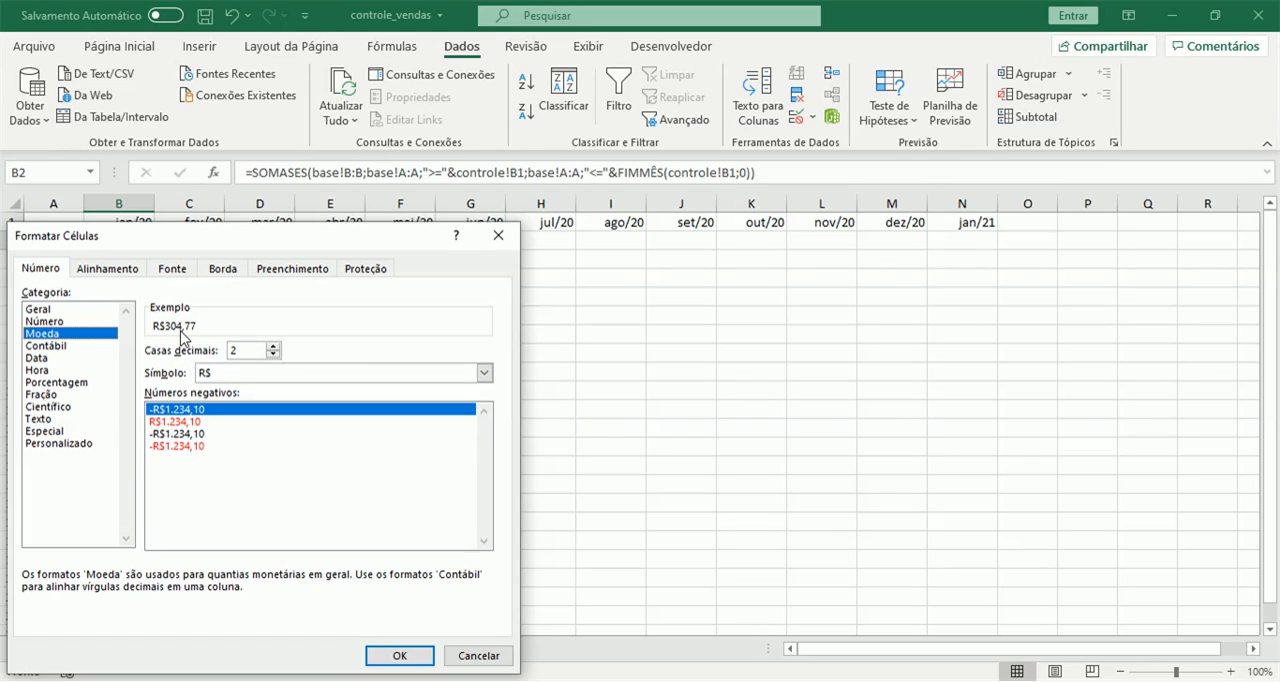
left_click(399, 655)
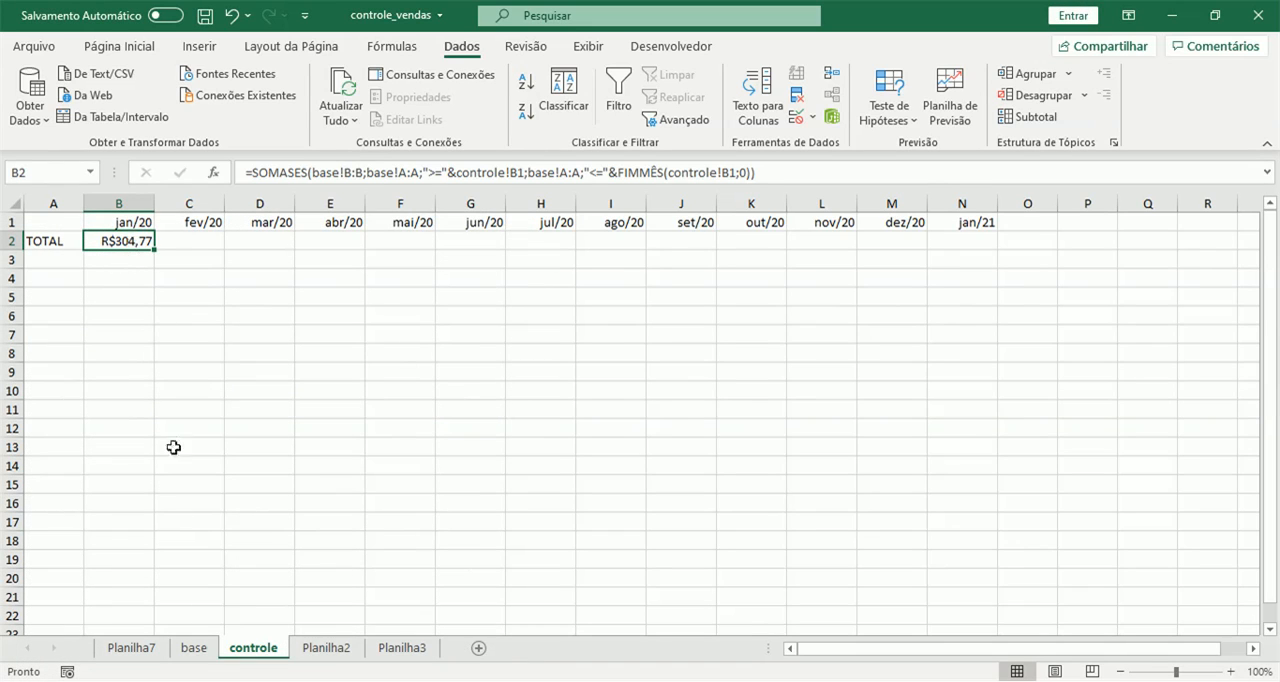
Recheck the filtered January sum on the base sheet and fill the B2 formula of the controle sheet across to N2.
left_click(201, 652)
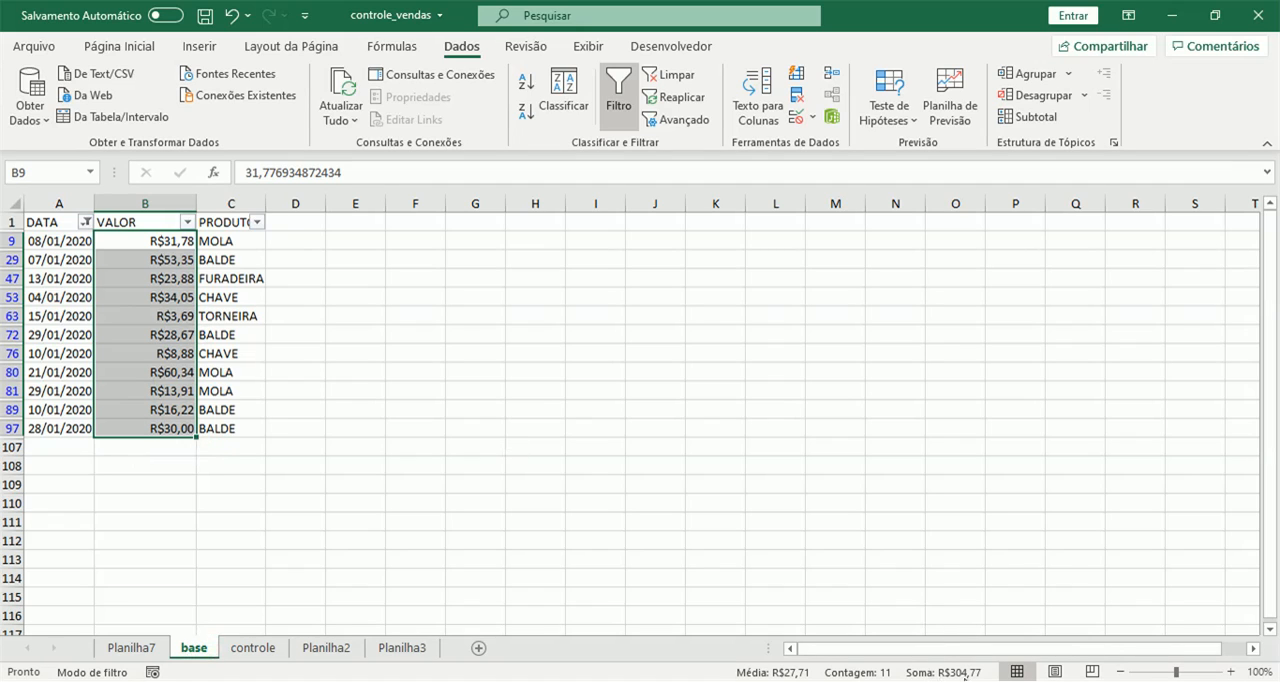
left_click(253, 648)
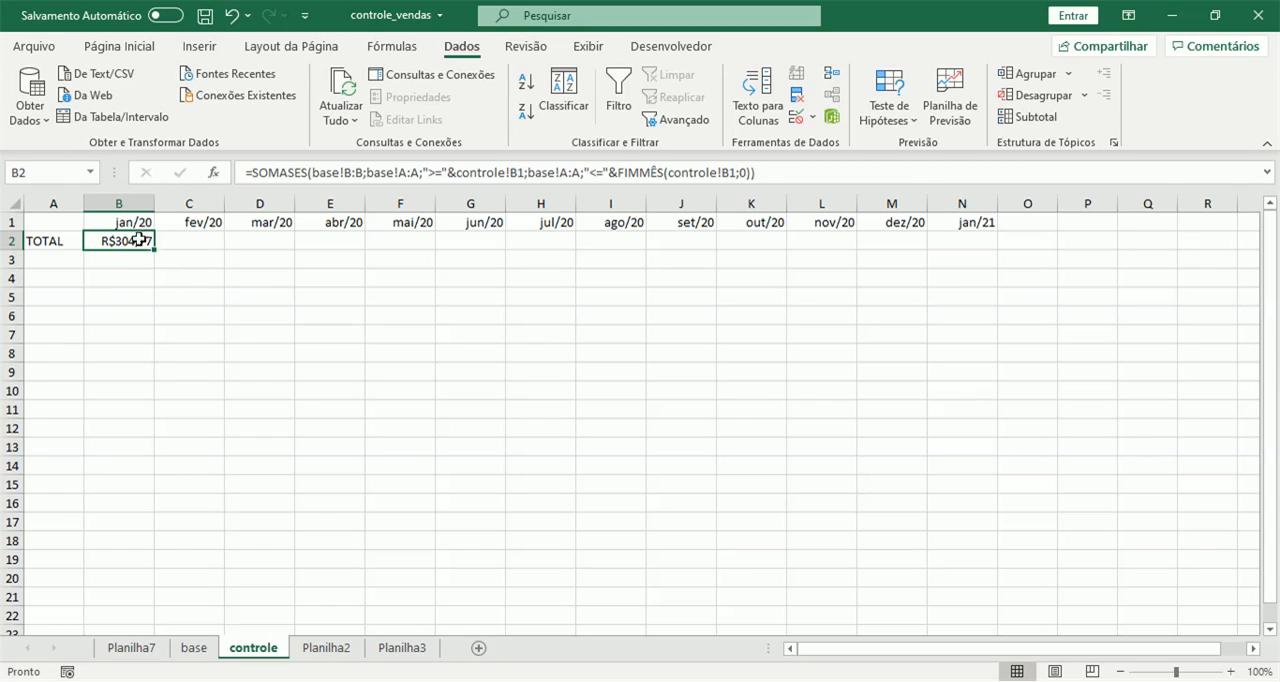
left_click_drag(154, 250, 996, 242)
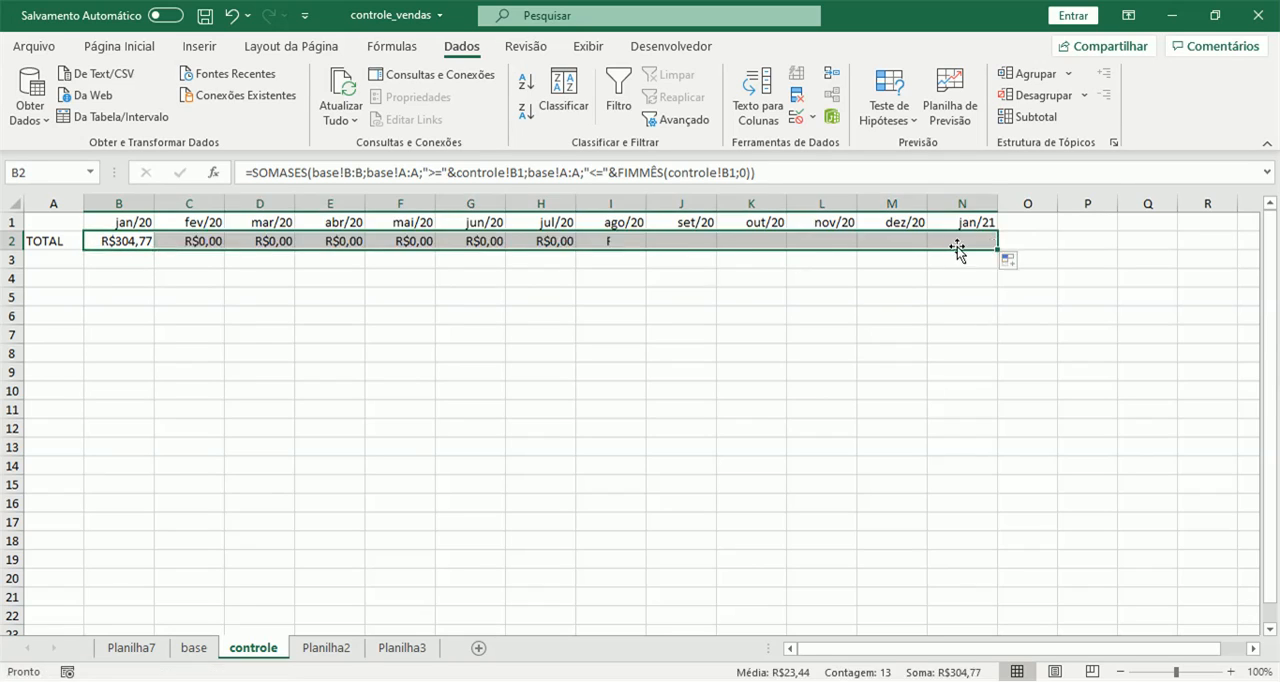
Compare the range references in the B2 and C2 formulas with the columns of the base sheet.
left_click(394, 242)
left_click(196, 242)
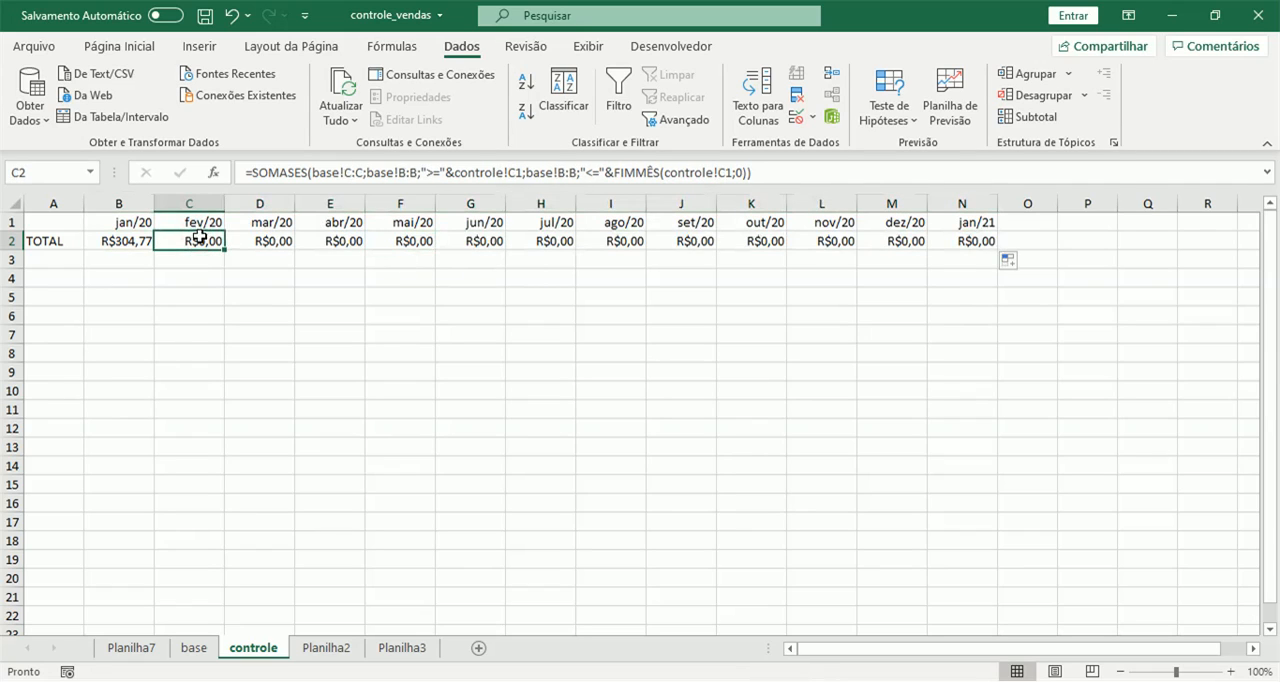
left_click(127, 241)
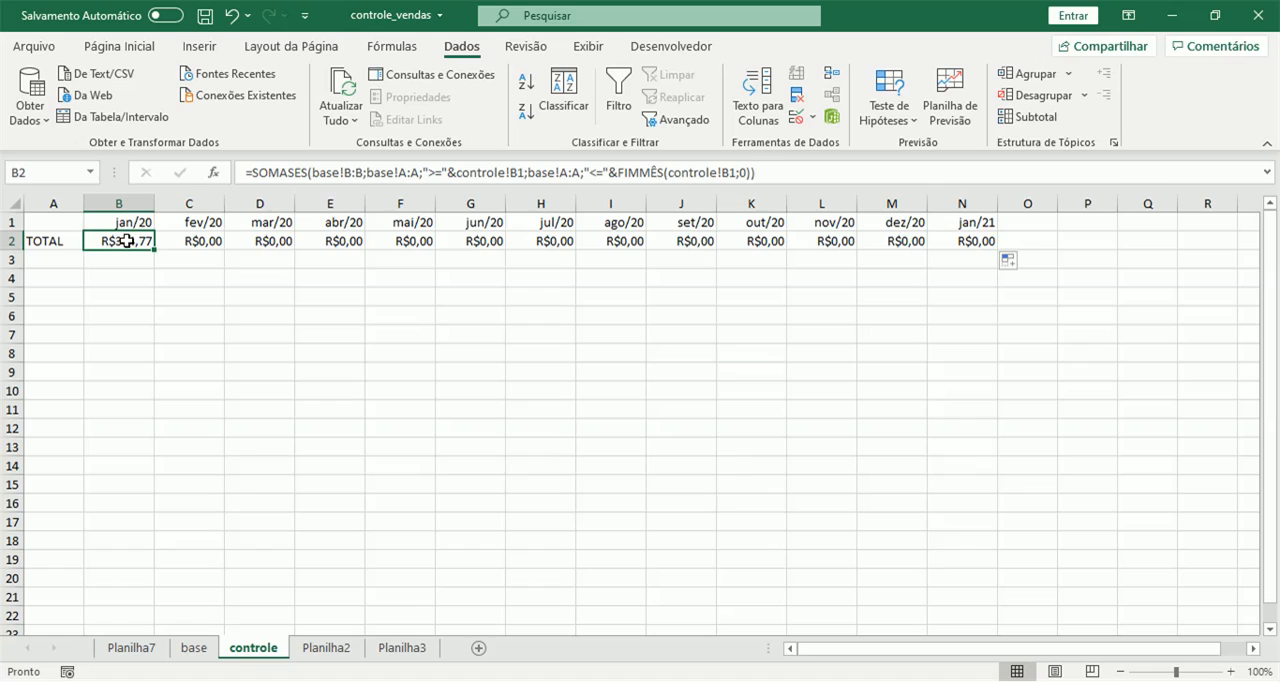
left_click(195, 243)
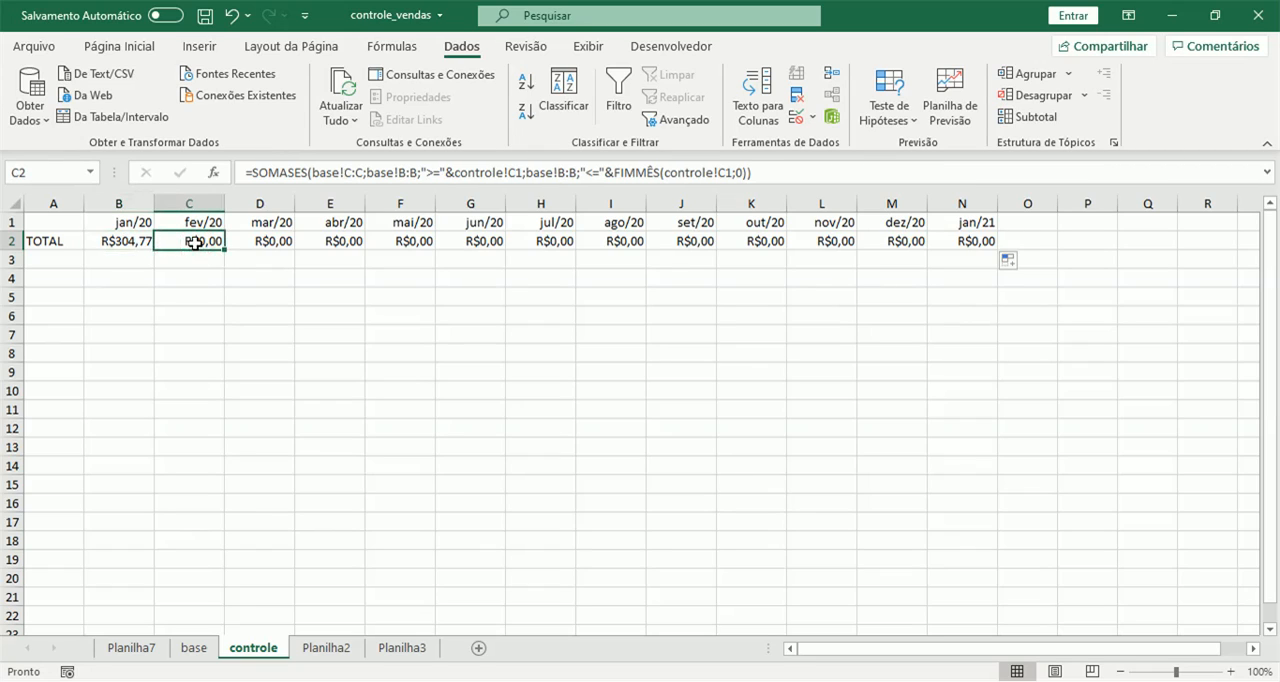
left_click(140, 241)
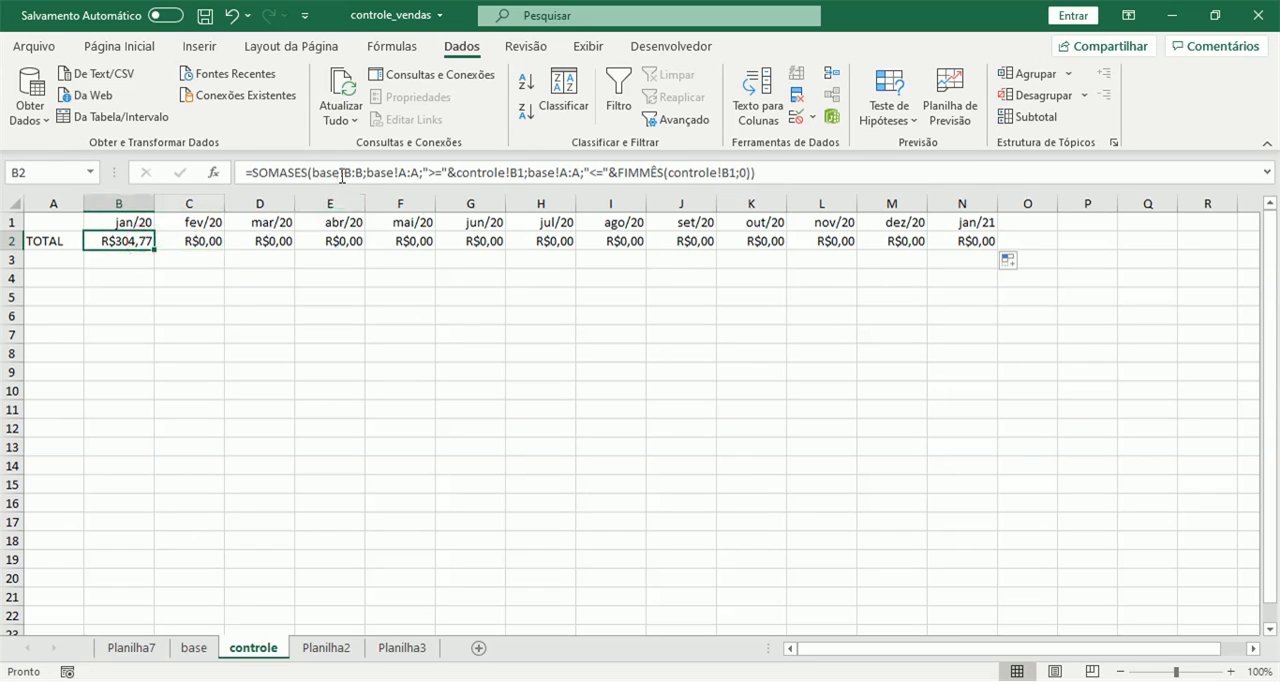
left_click(191, 243)
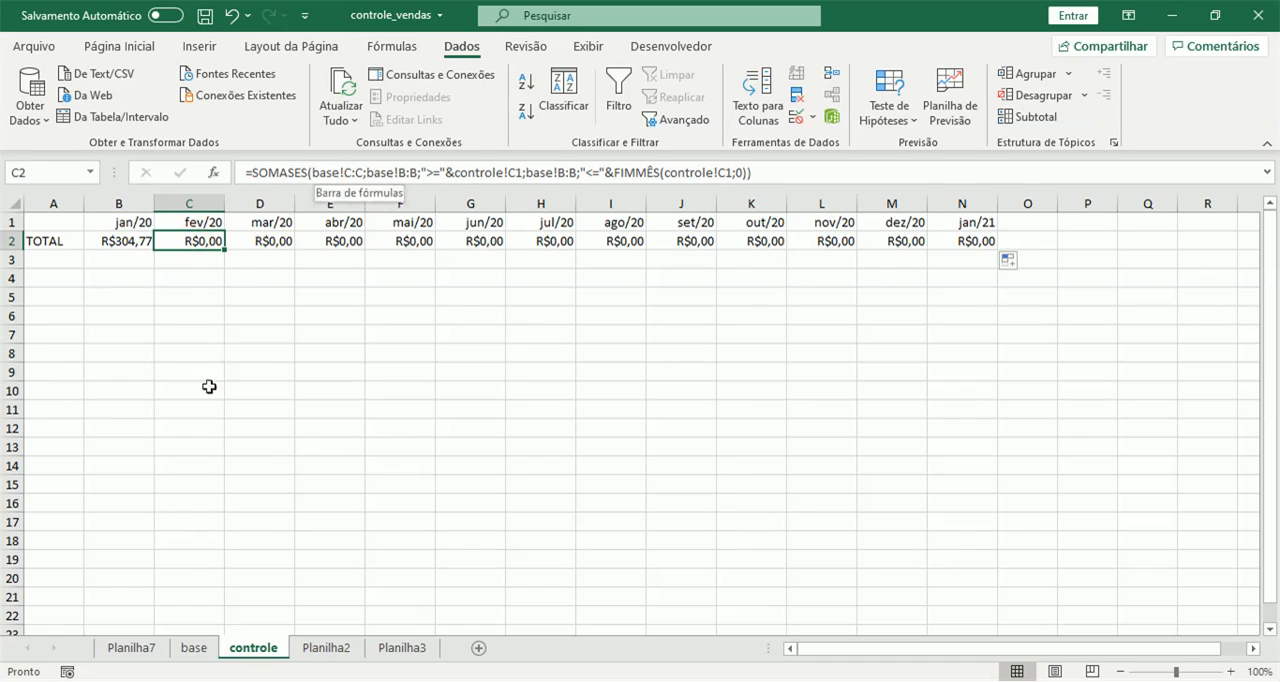
left_click(194, 648)
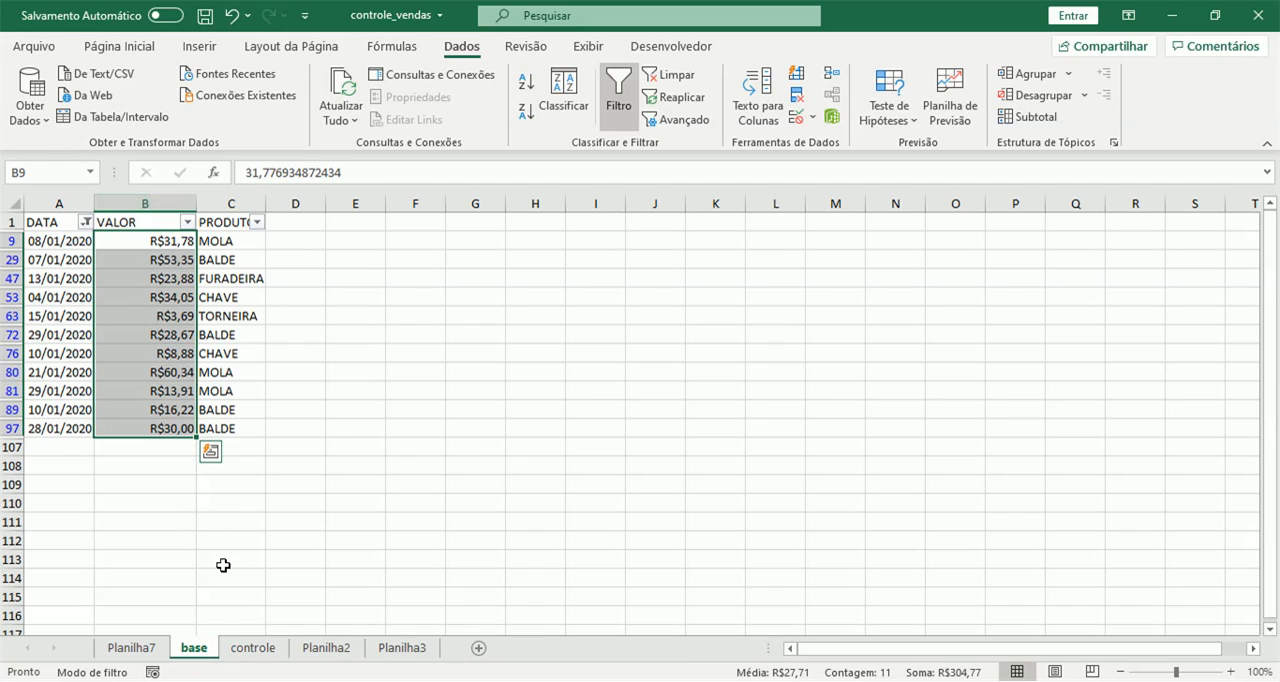
left_click(253, 648)
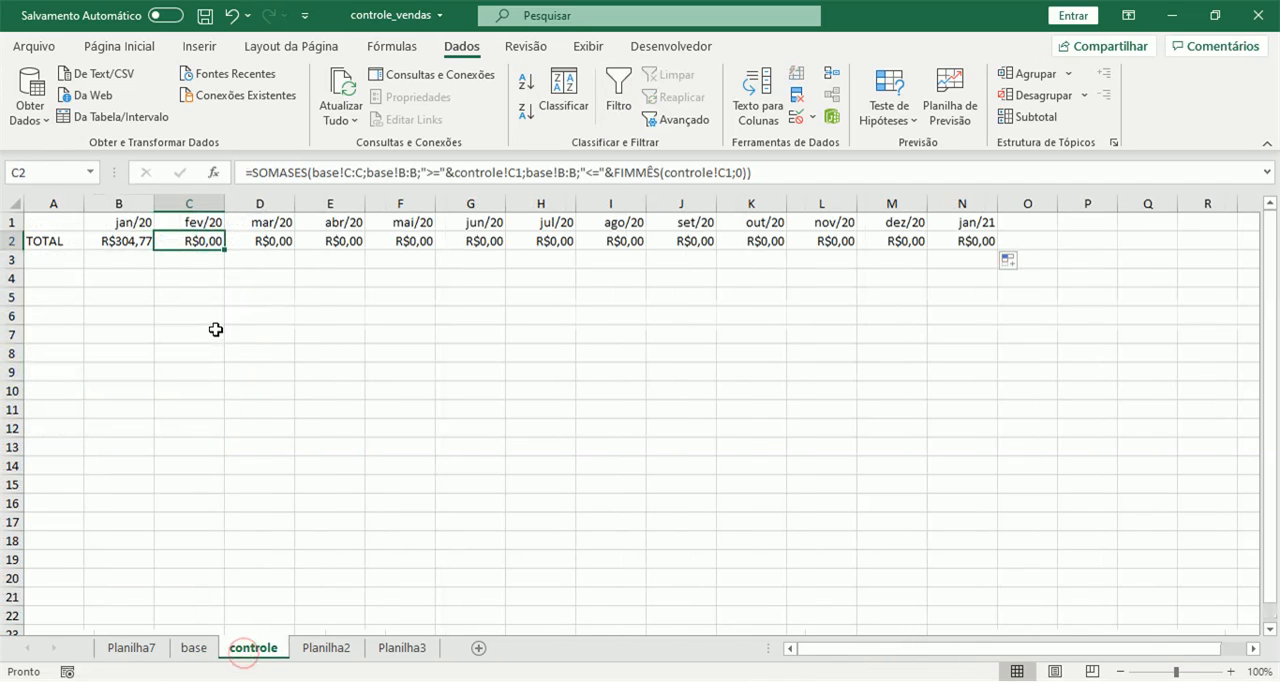
left_click(119, 238)
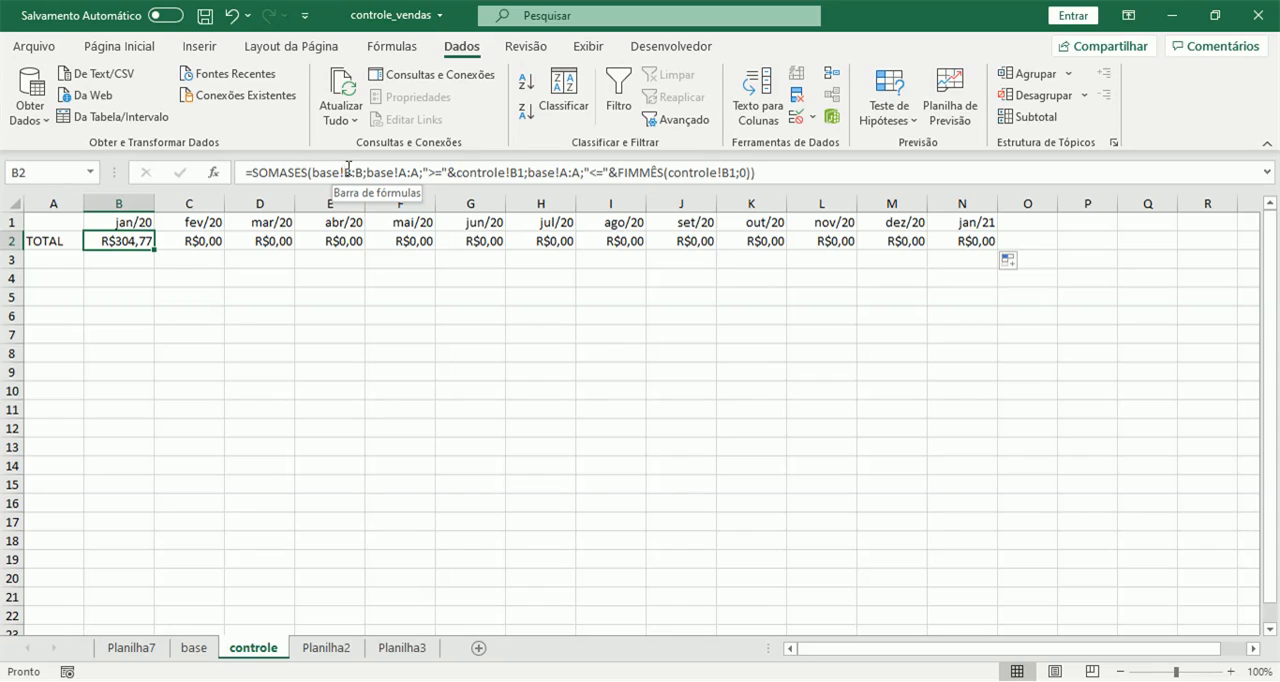
left_click(207, 241)
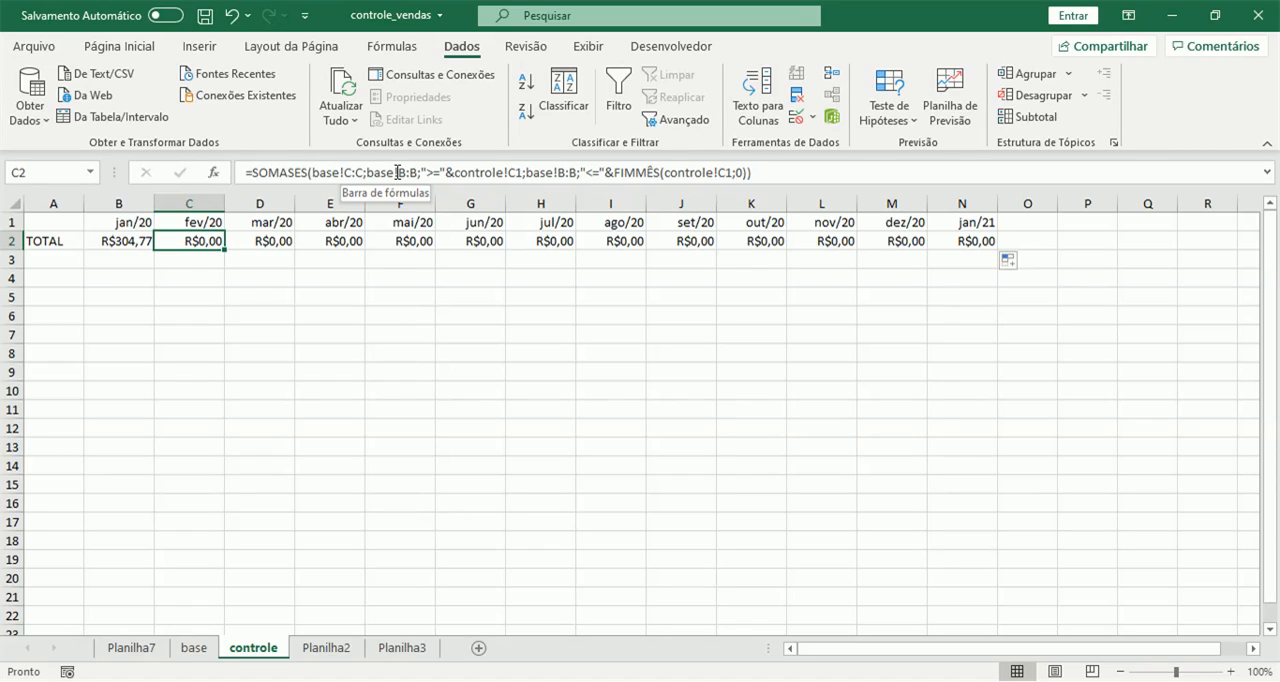
Make the sum range in the B2 formula absolute as base!$B:$B.
left_click(130, 241)
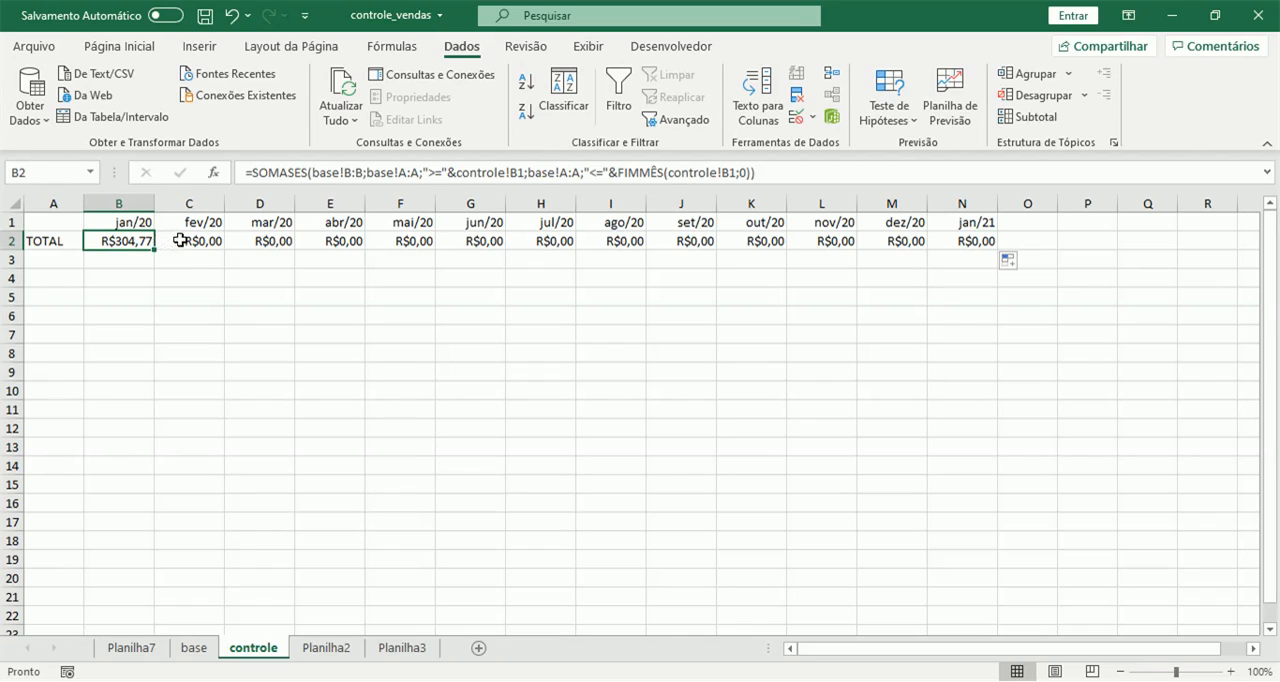
left_click(347, 173)
type("$")
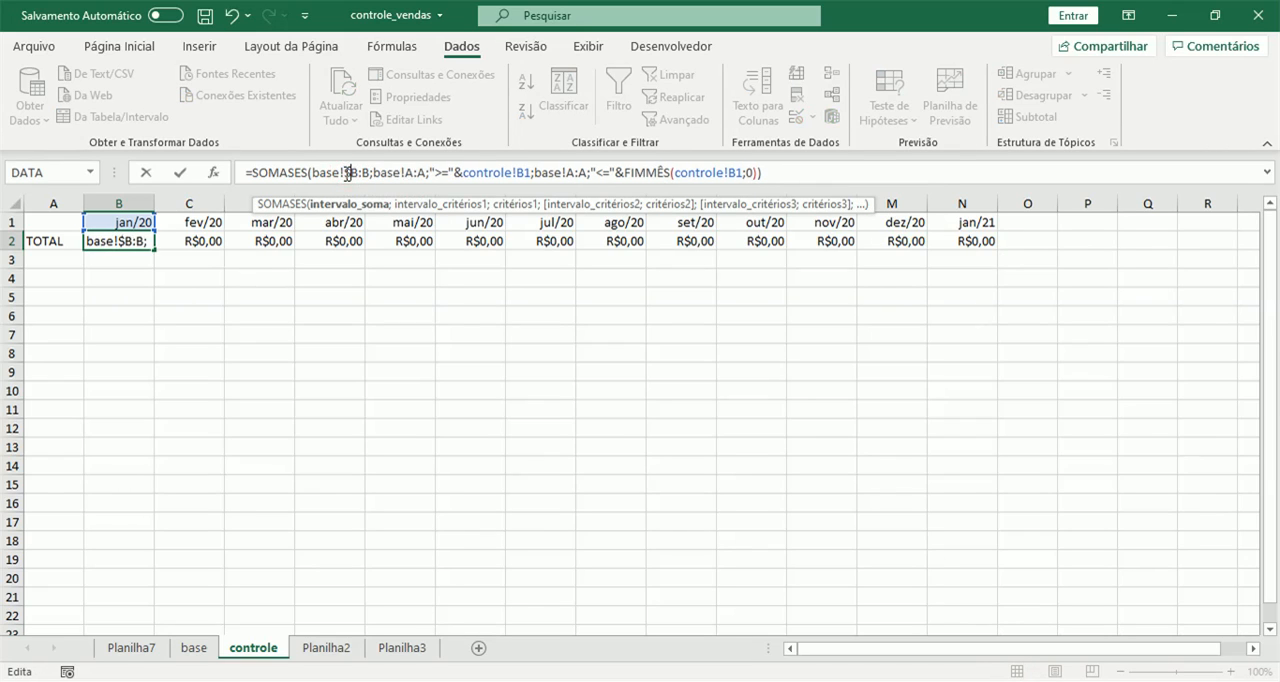
left_click(365, 172)
type("$")
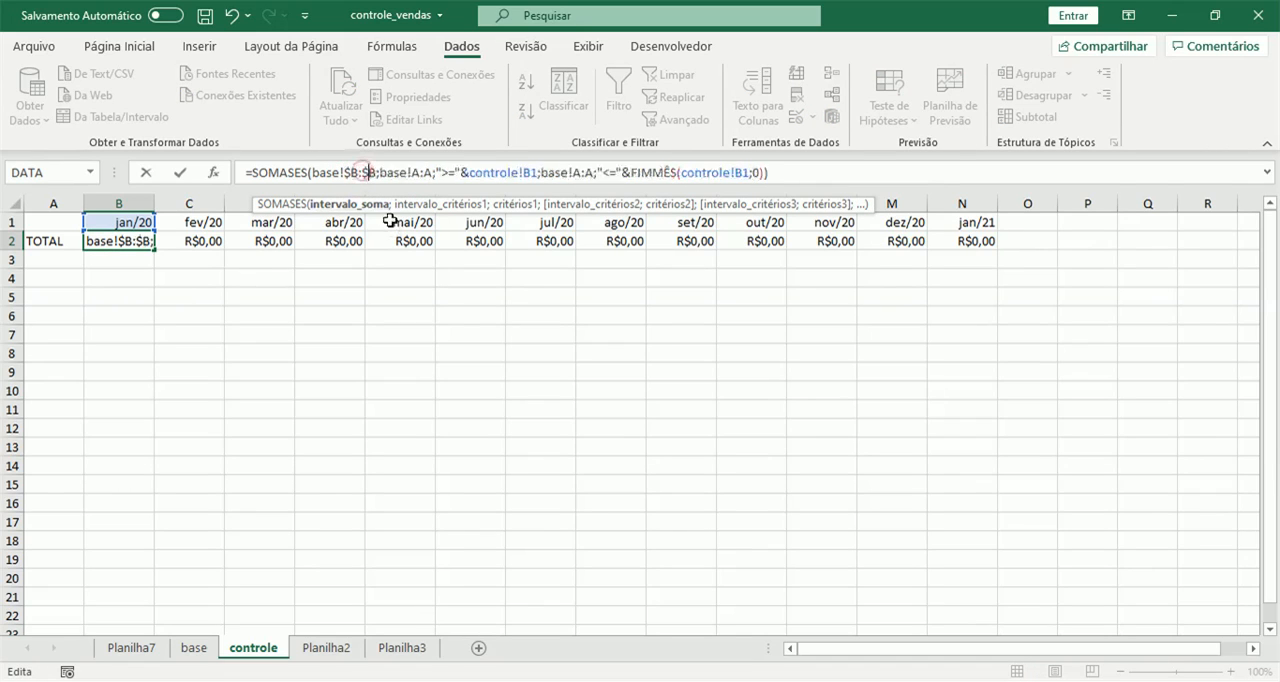
Make both criteria ranges in the B2 formula absolute as base!$A:$A and enter the formula.
left_click(416, 172)
type("$")
left_click(432, 172)
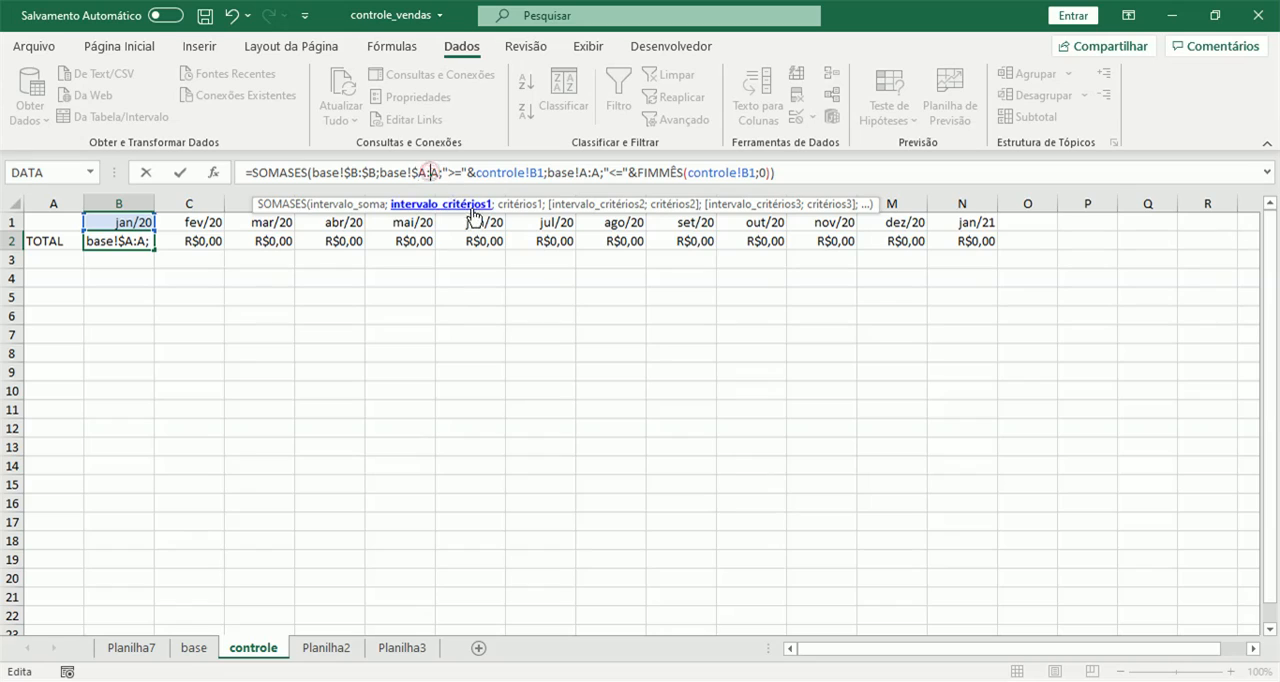
type("$")
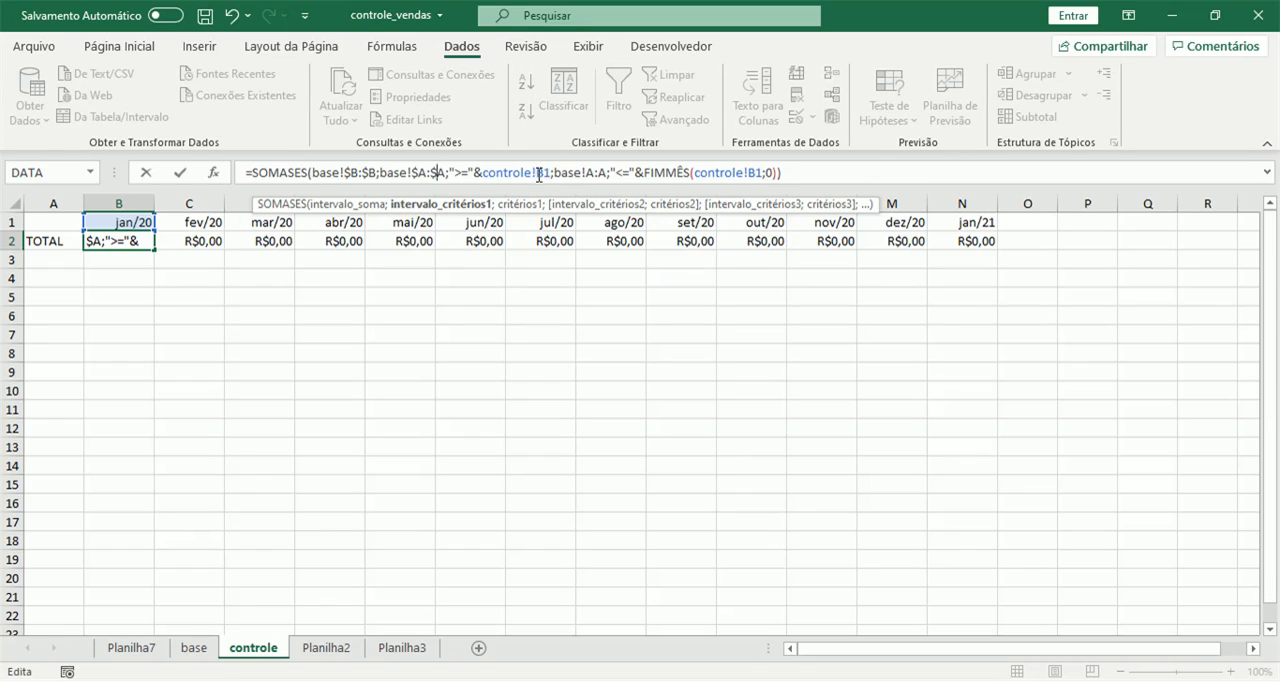
left_click(588, 173)
type("$")
left_click(605, 172)
type("$")
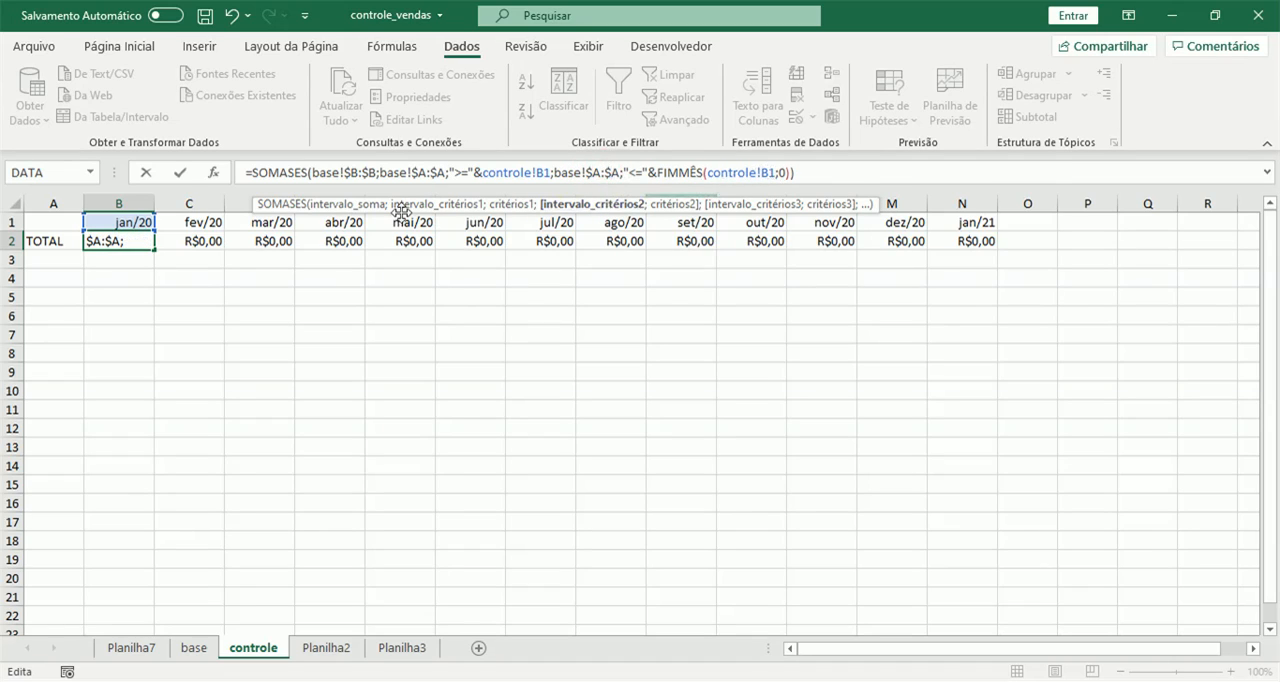
key("Return")
Fill the corrected B2 formula across the TOTAL row from jan/20 to jan/21, through N2.
left_click(133, 240)
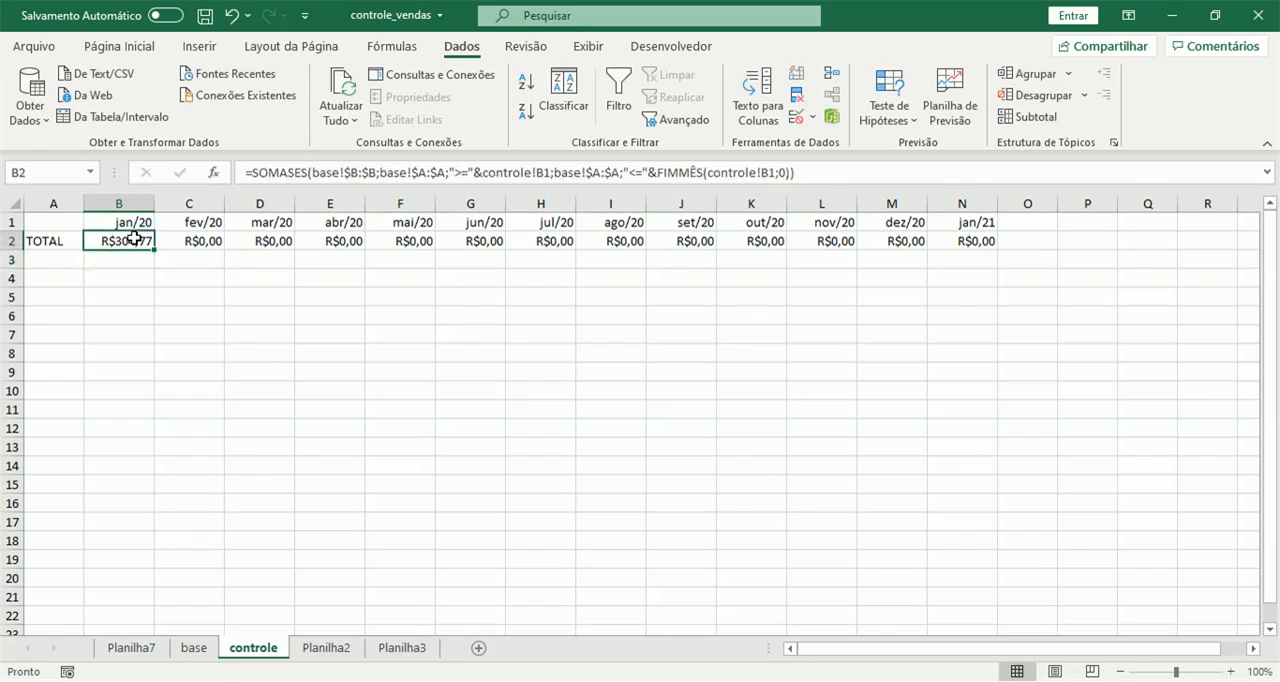
left_click_drag(156, 249, 968, 243)
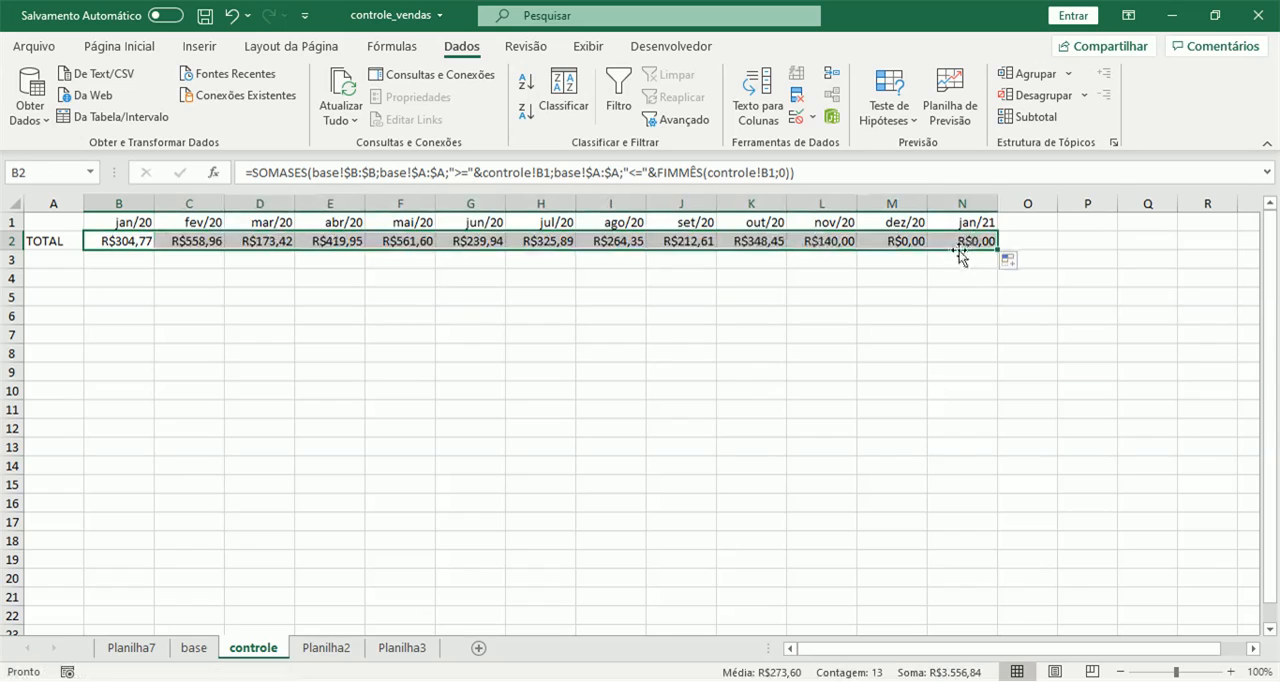
left_click(942, 279)
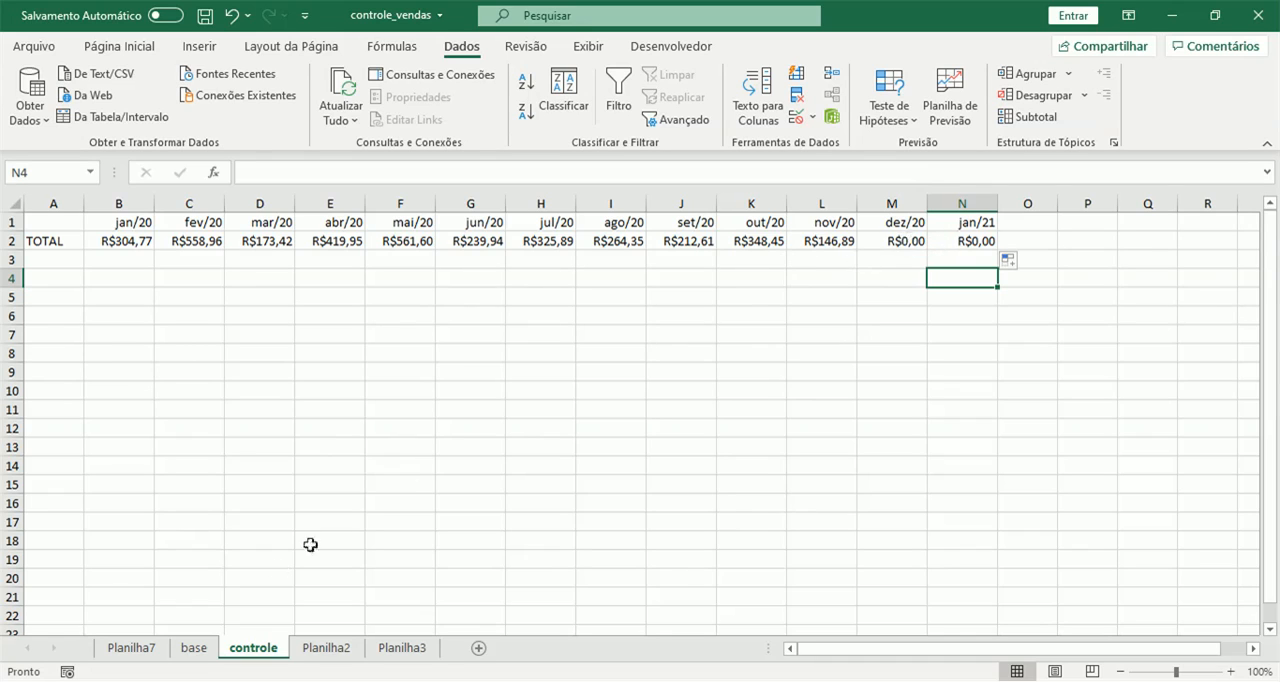
Clear the date filter on the base sheet so that all records are listed.
left_click(195, 649)
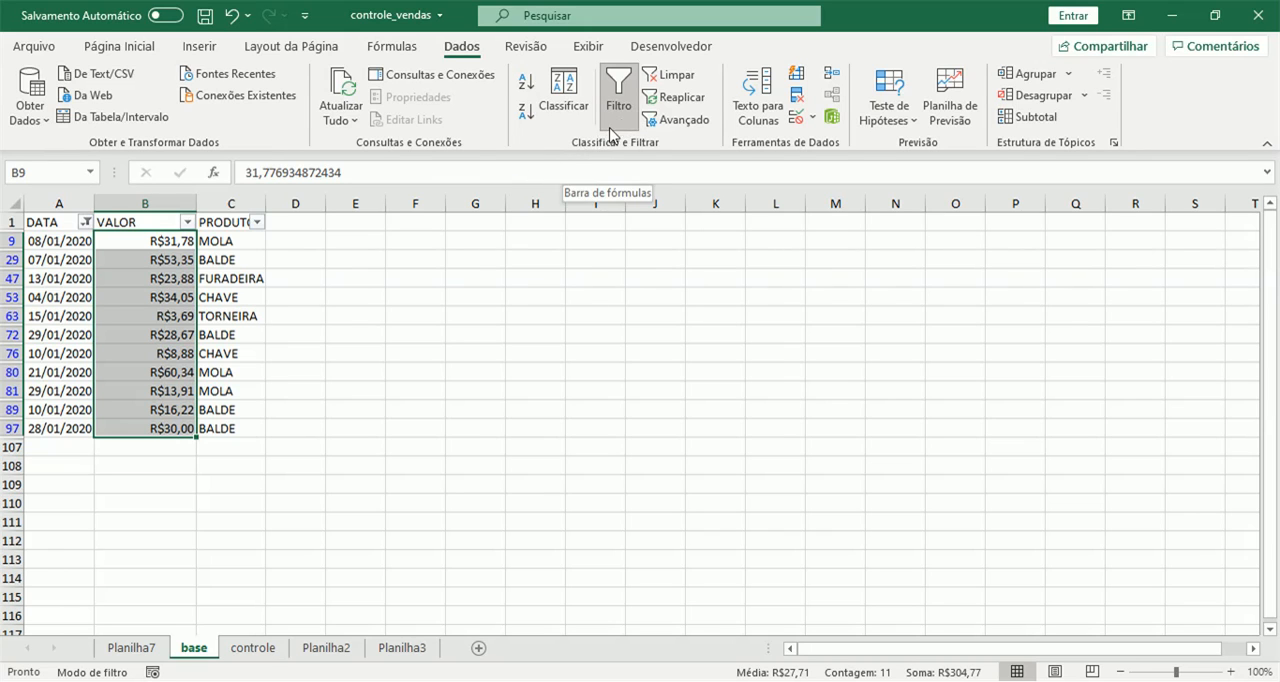
left_click(668, 76)
left_click(66, 334)
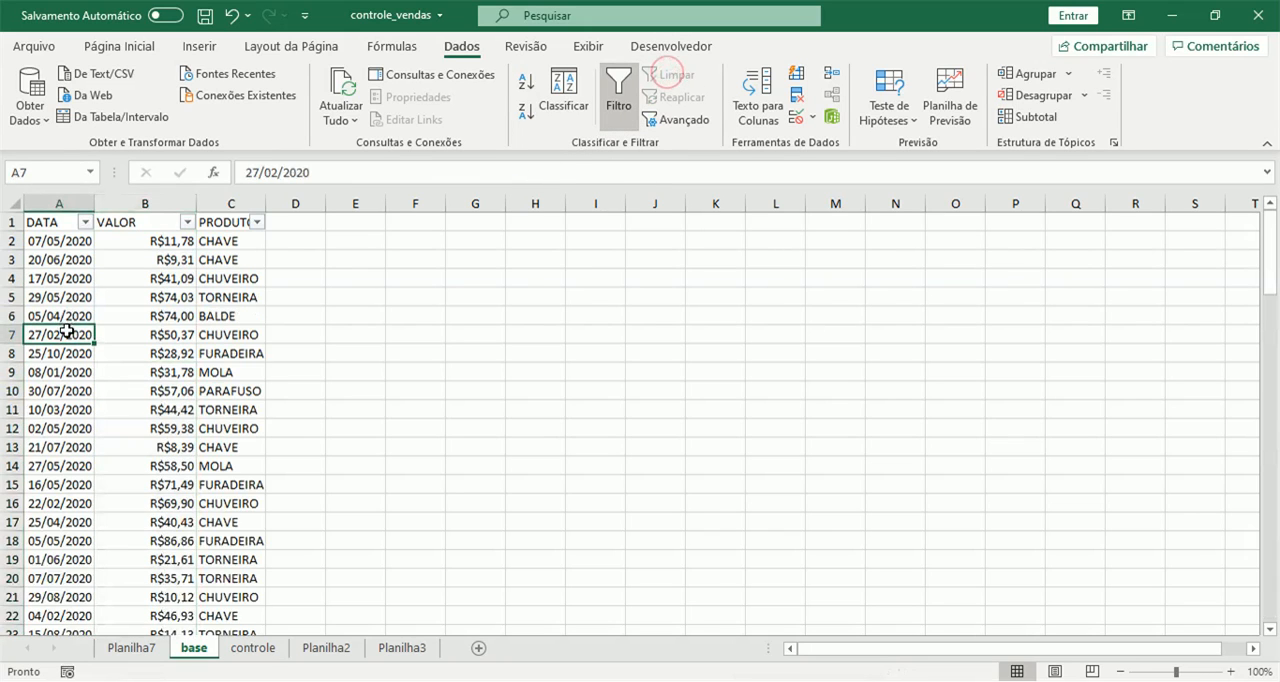
Duplicate rows 104 to 106 of the base sheet into the empty rows starting at row 107.
scroll(80, 360, "down", 15)
scroll(100, 382, "down", 18)
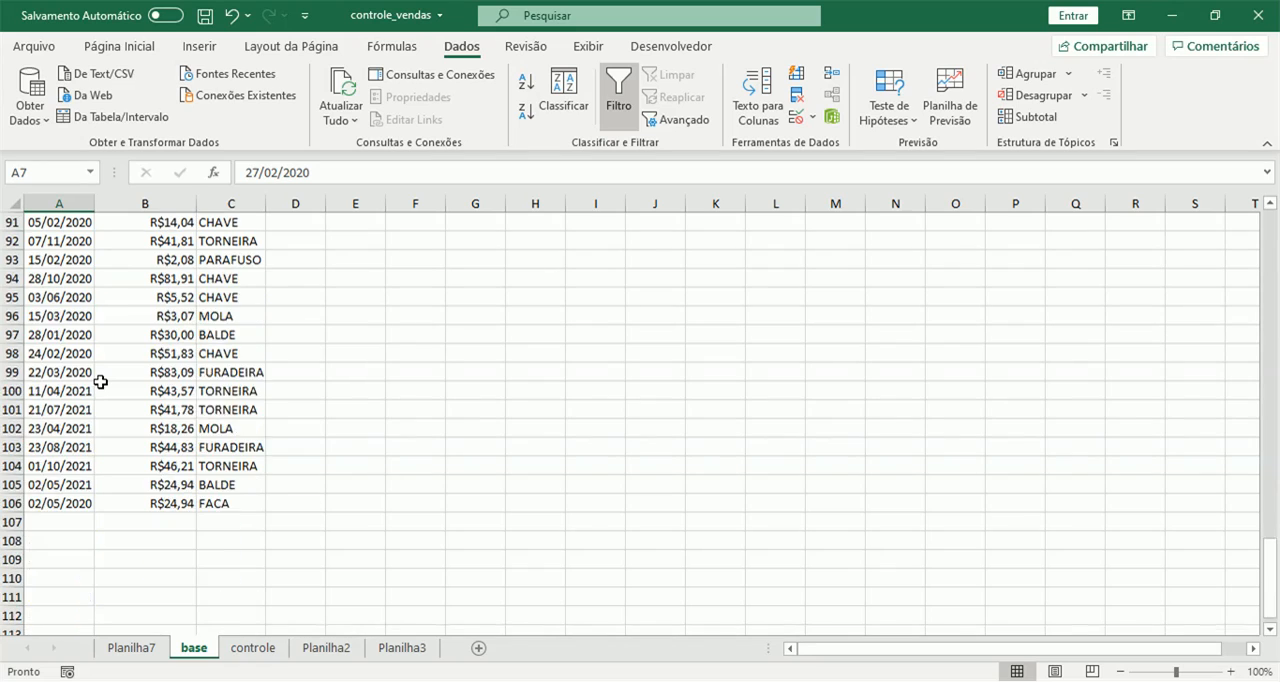
scroll(100, 382, "up", 1)
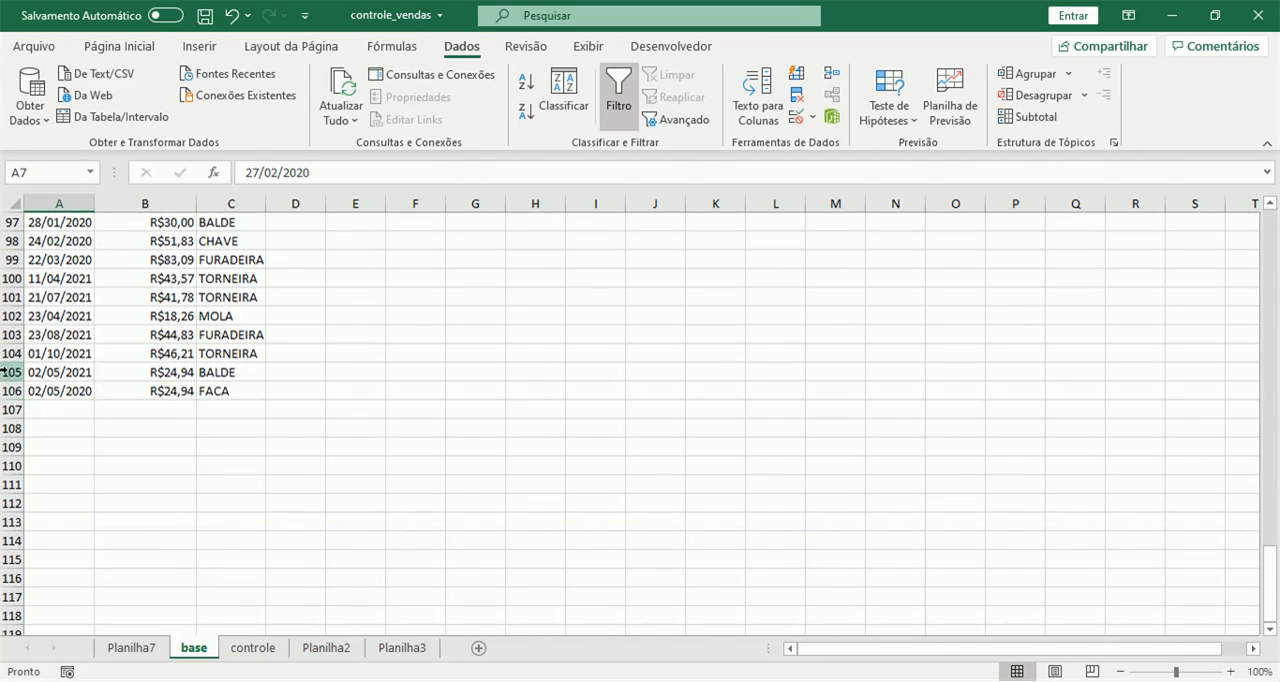
left_click_drag(4, 354, 6, 386)
key("ctrl+c")
left_click(6, 409)
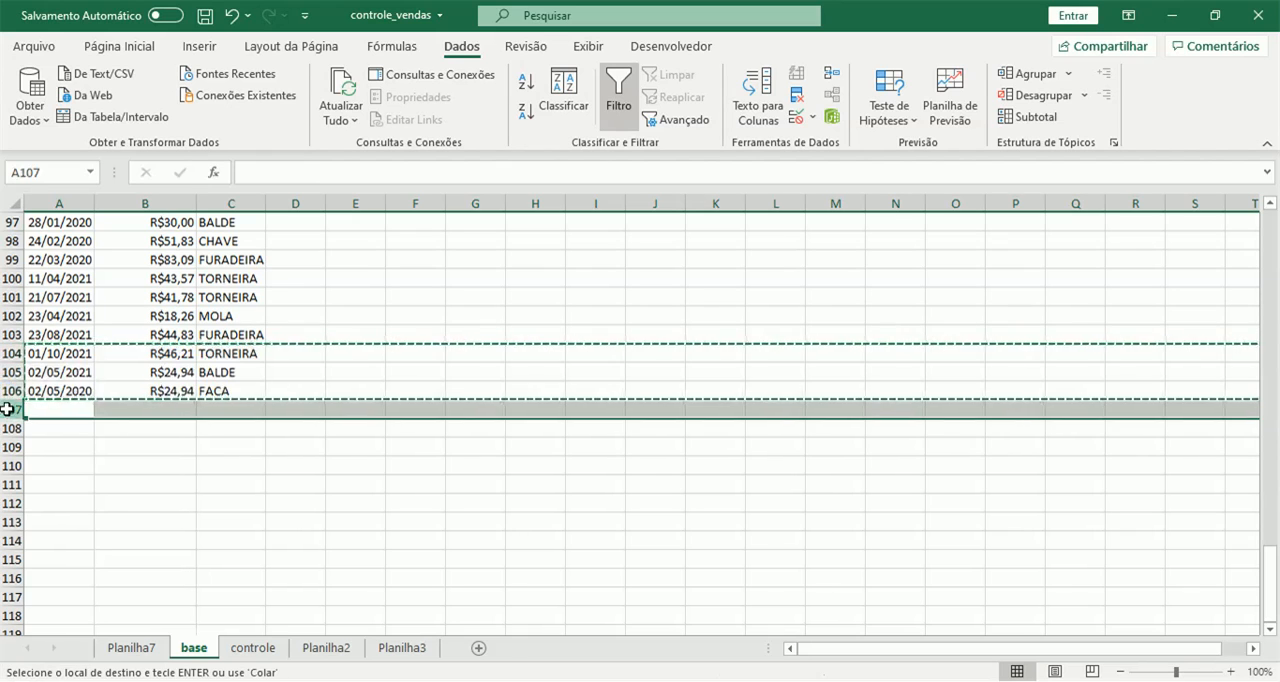
key("ctrl+v")
Change the date in A107 of the base sheet to 01/01/2021.
left_click(62, 409)
key("Escape")
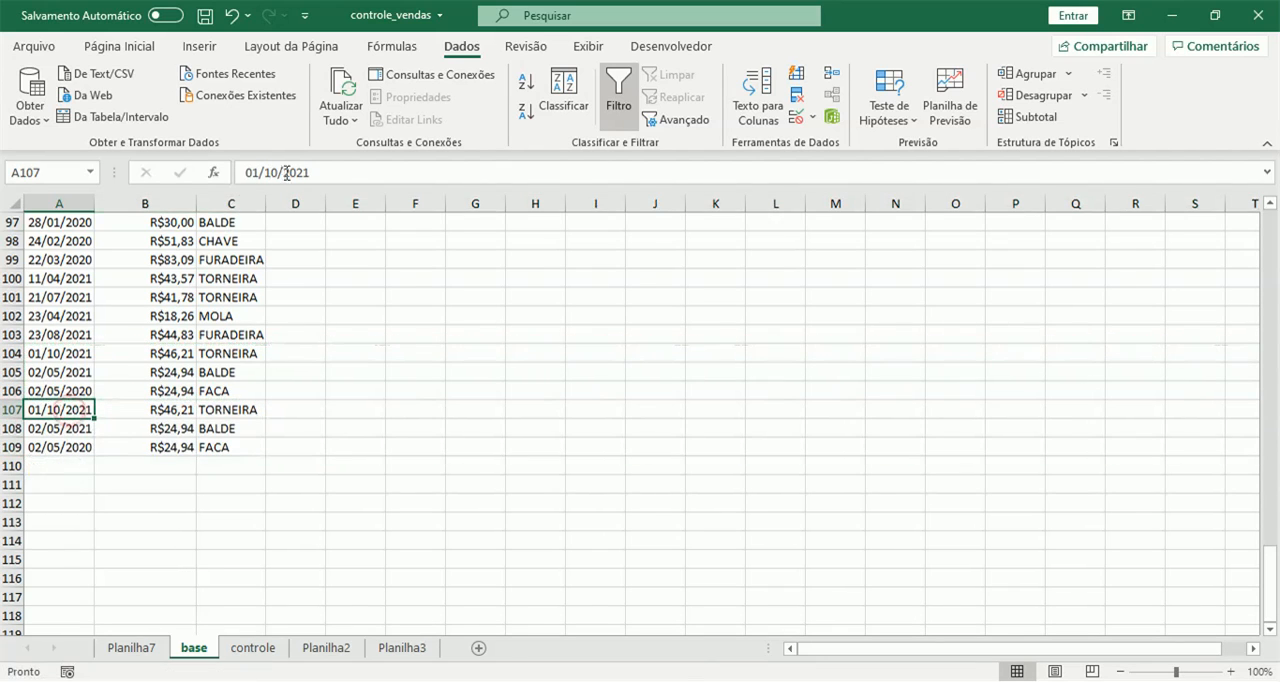
left_click(280, 172)
key("BackSpace")
key("BackSpace")
type("01")
key("Return")
Set the date in A108 to 02/01/2021 and the date in A109 to 02/01/2020.
left_click(280, 172)
key("BackSpace")
key("BackSpace")
type("01")
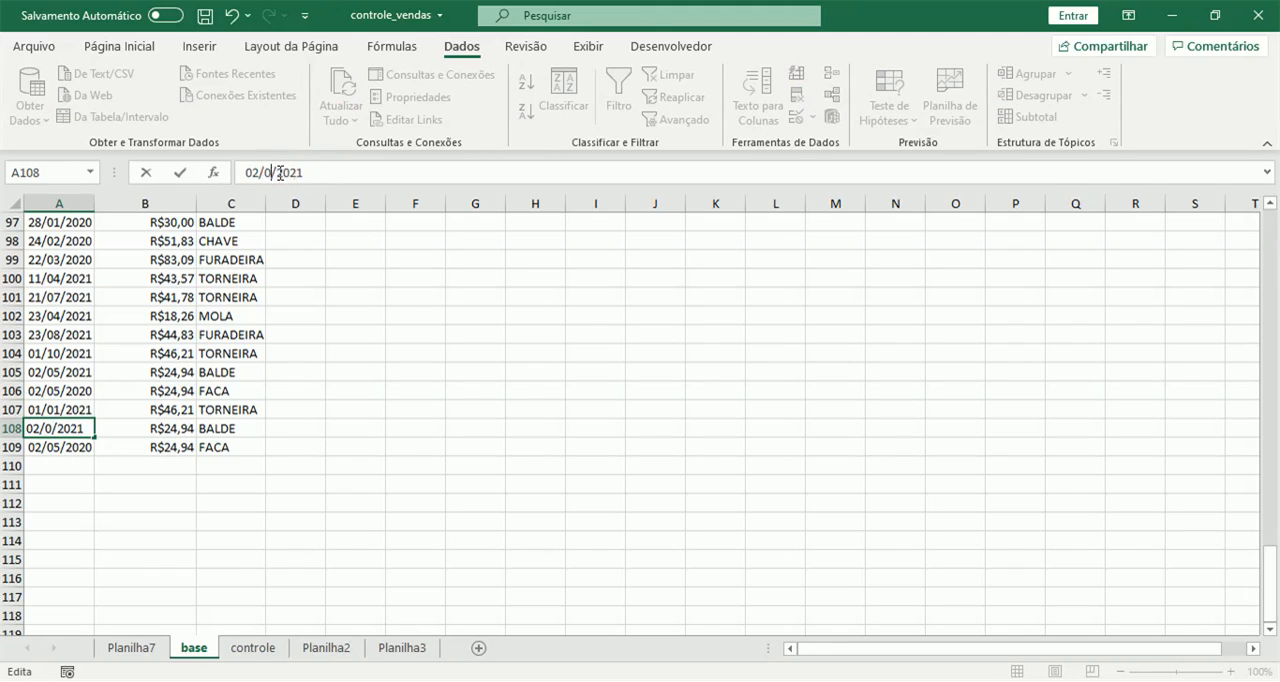
key("Return")
left_click(280, 172)
key("BackSpace")
key("BackSpace")
type("01")
key("Return")
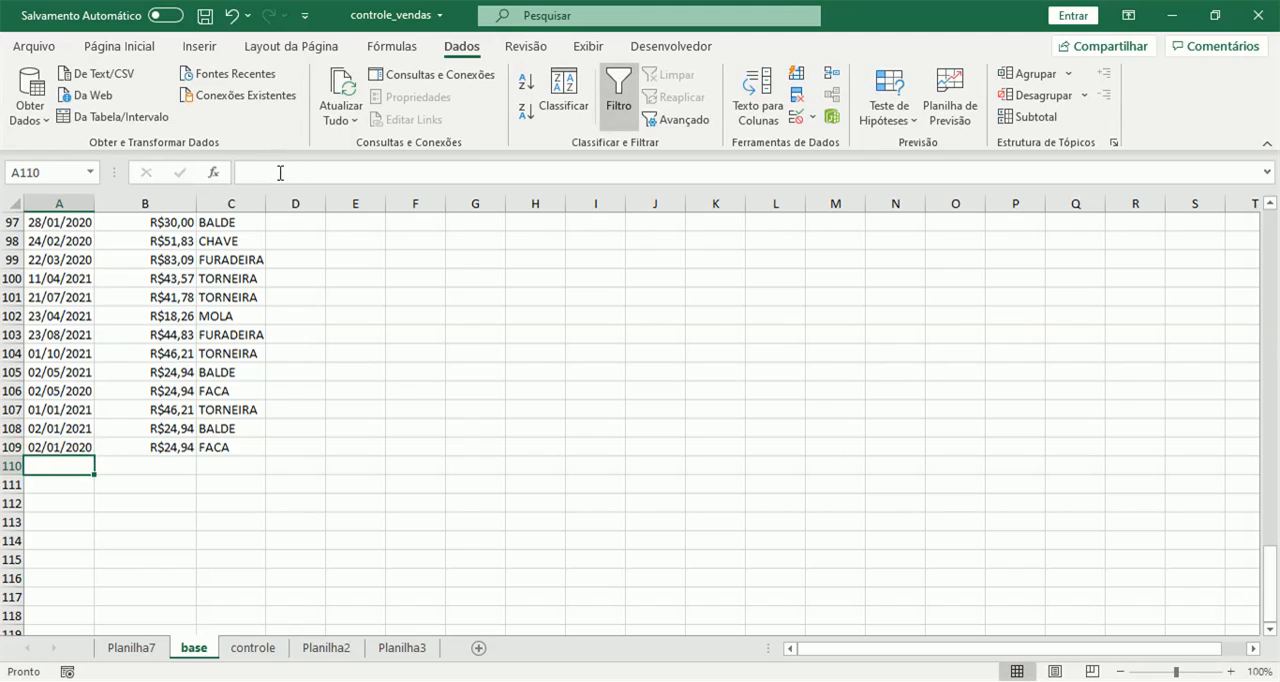
Check the jan/21 total in the controle sheet and look at the product-by-month table in Planilha2.
left_click(253, 647)
left_click(965, 243)
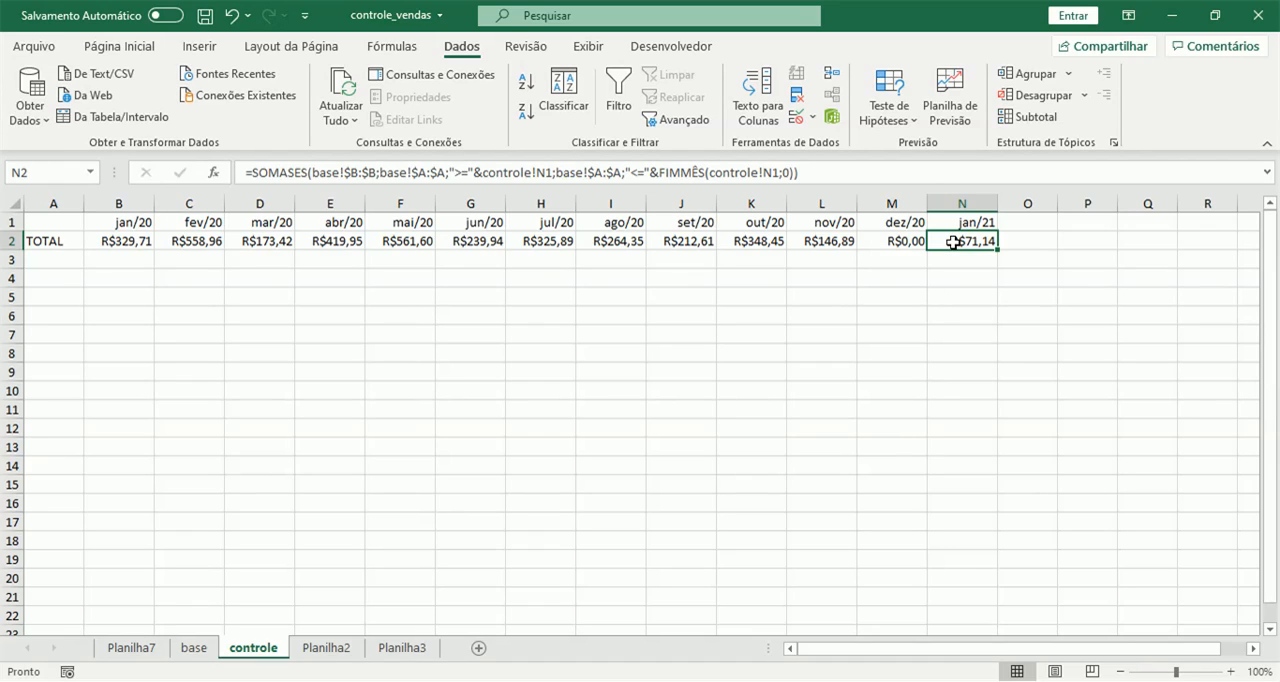
left_click(340, 648)
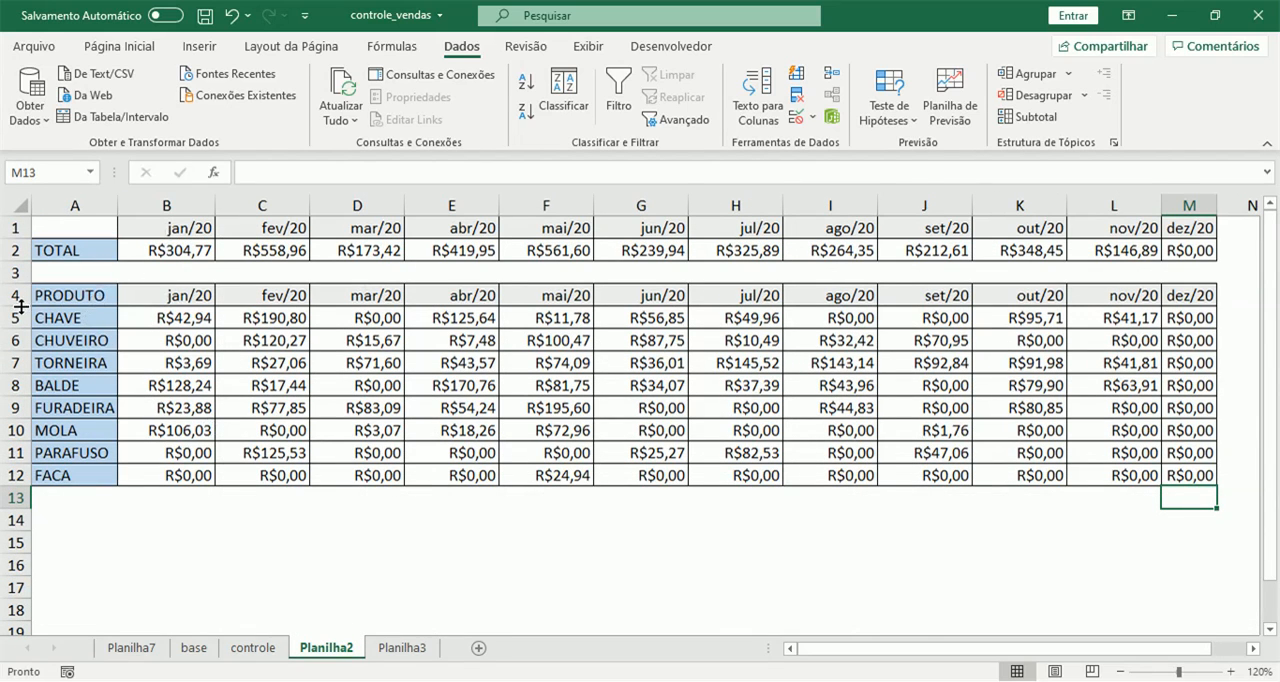
left_click(253, 648)
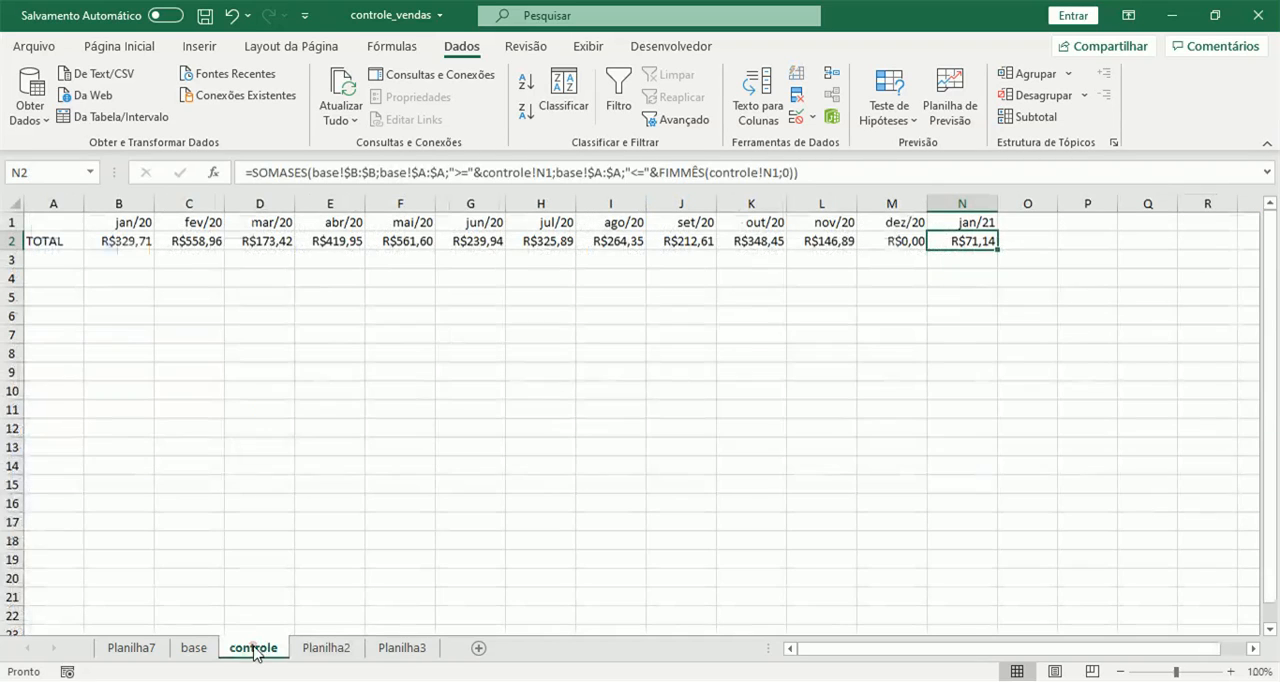
Enter =ÚNICO(base!C:C) in A4 of the controle sheet to list the unique products, and auto-fit column A.
left_click(46, 277)
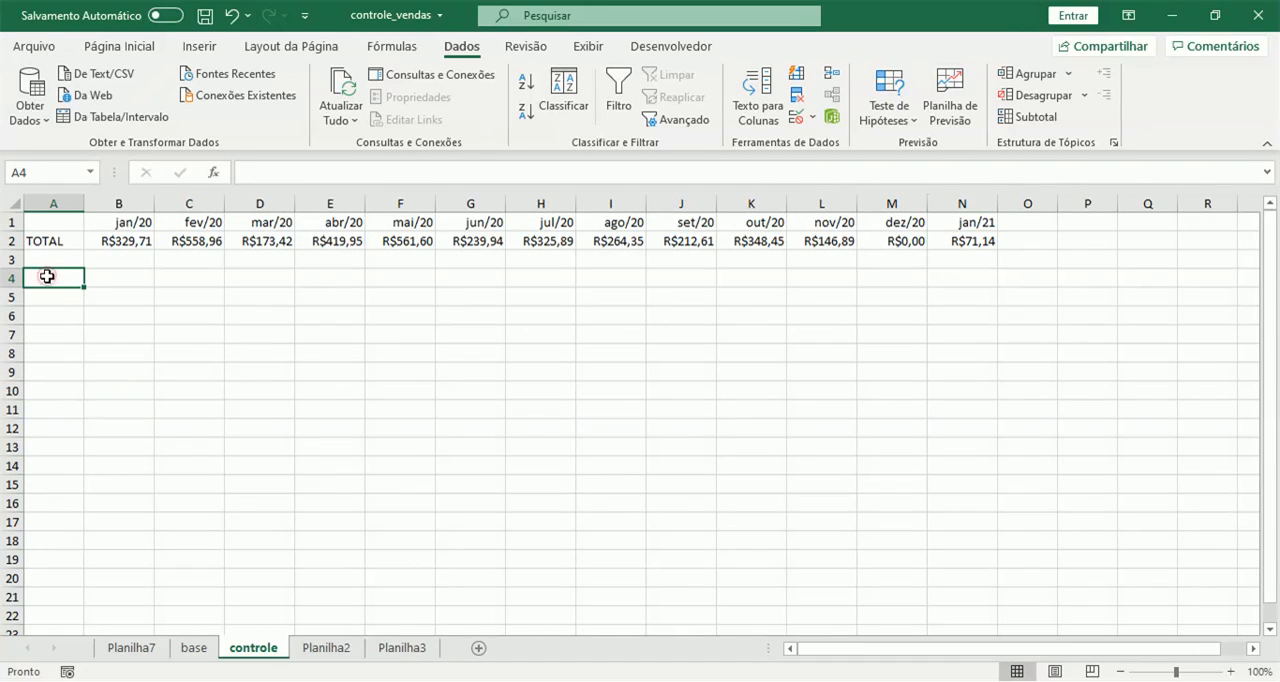
type("=")
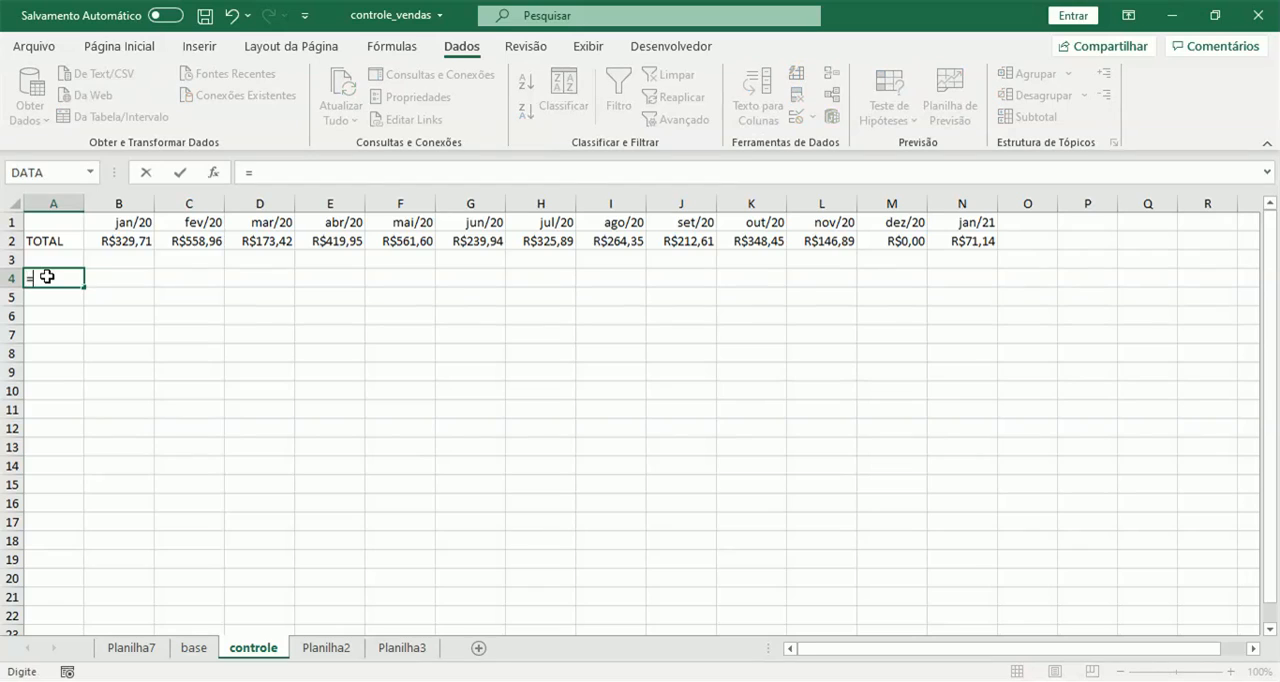
type("único")
key("Tab")
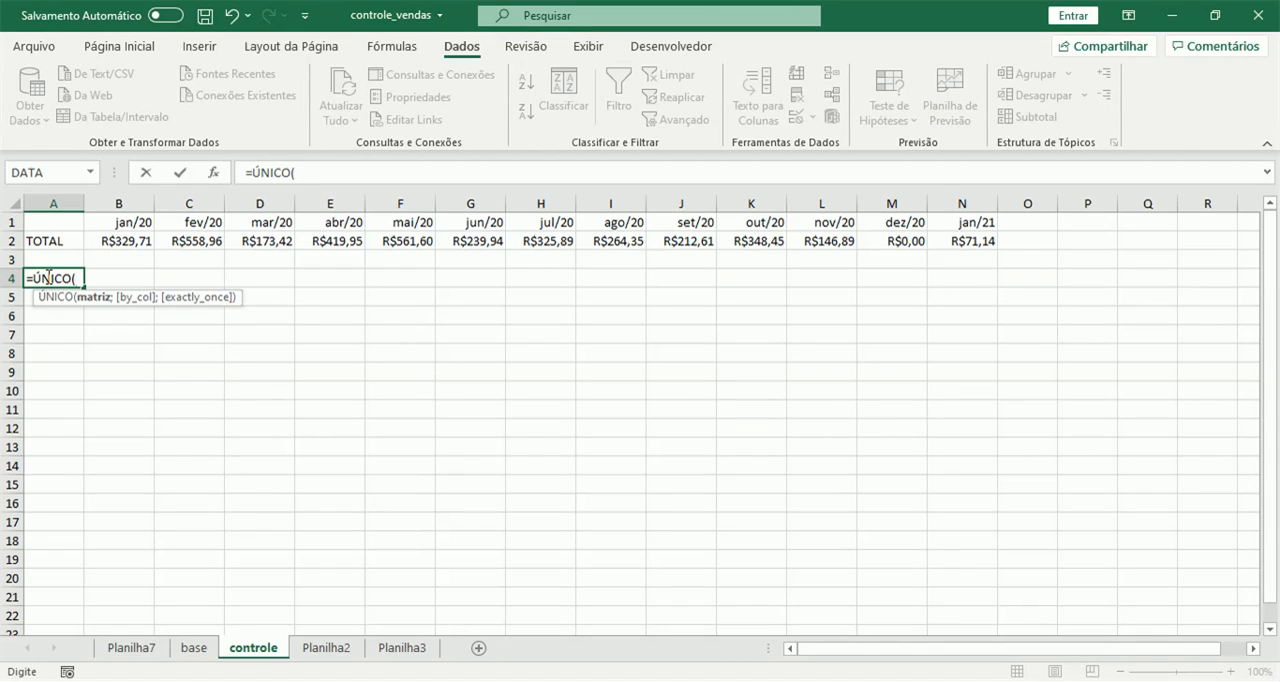
left_click(194, 648)
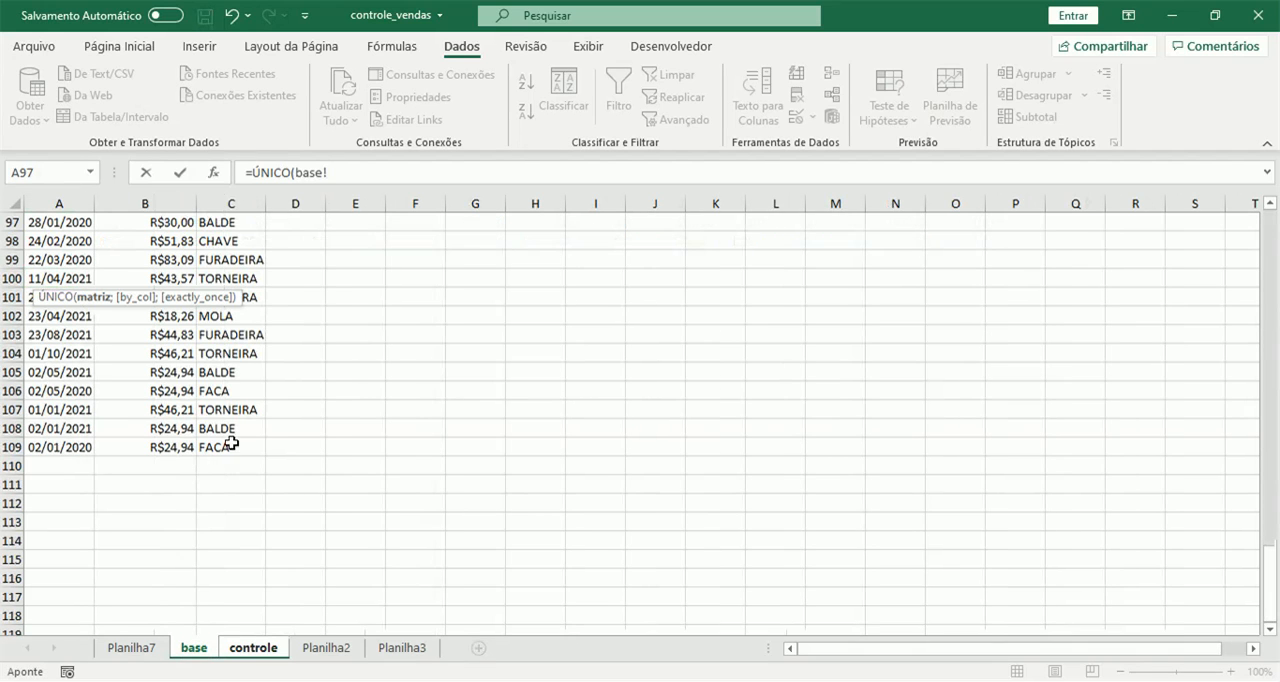
left_click(228, 201)
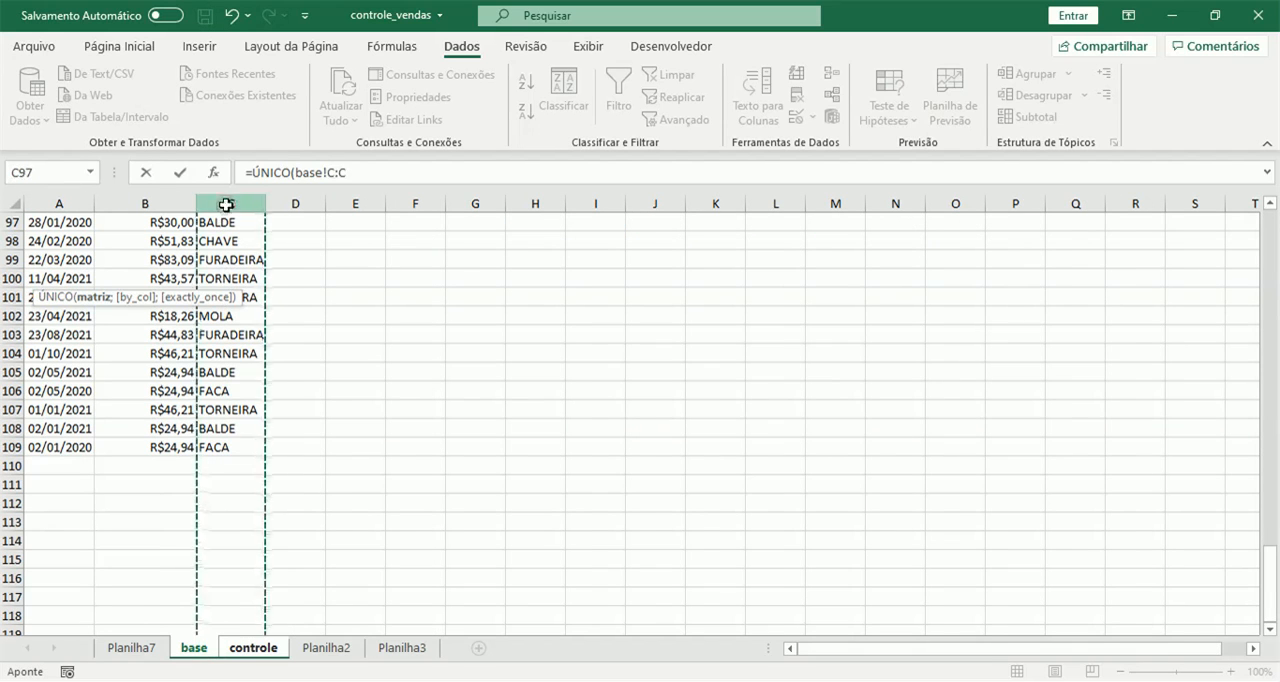
key("Return")
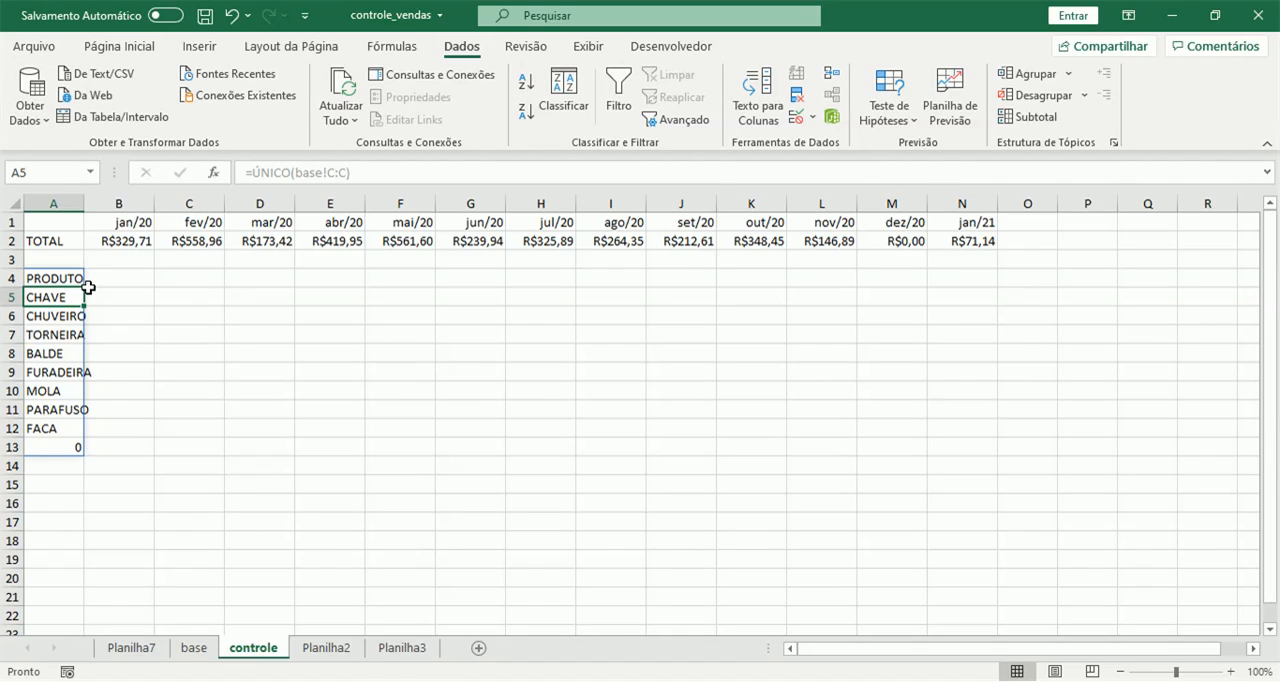
double_click(85, 200)
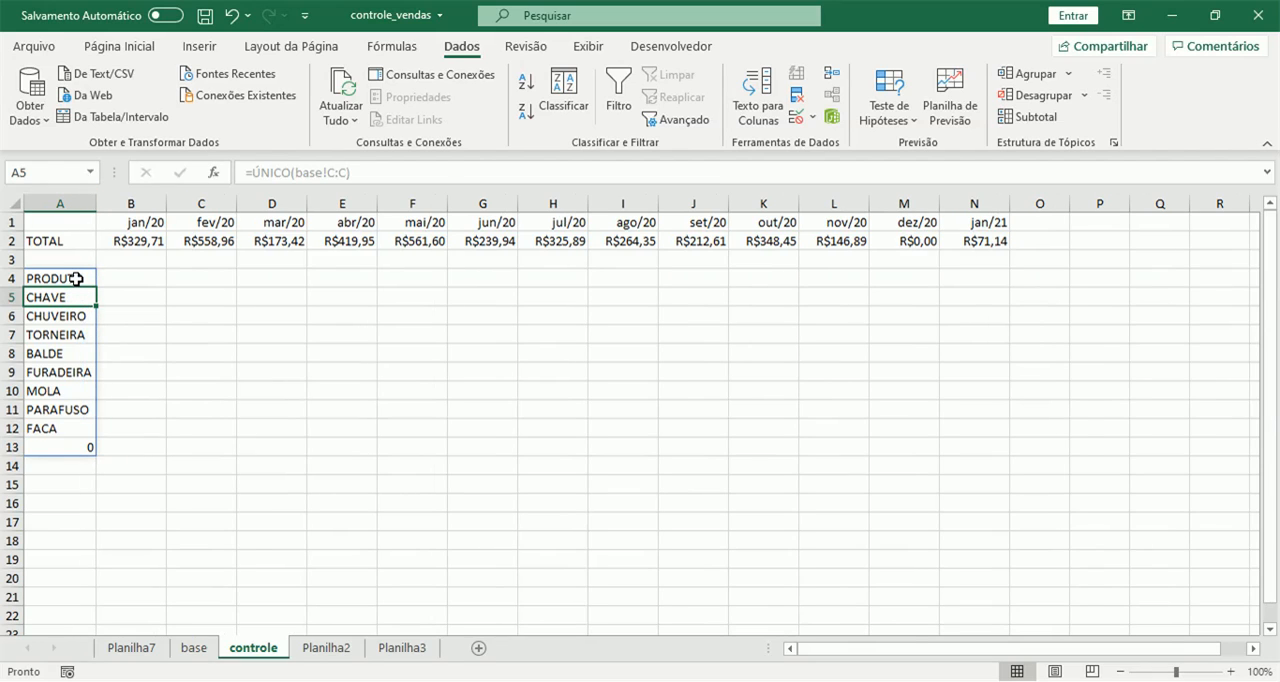
Examine the end of the base sheet's product column and the last entry of the product list in A13.
left_click(197, 652)
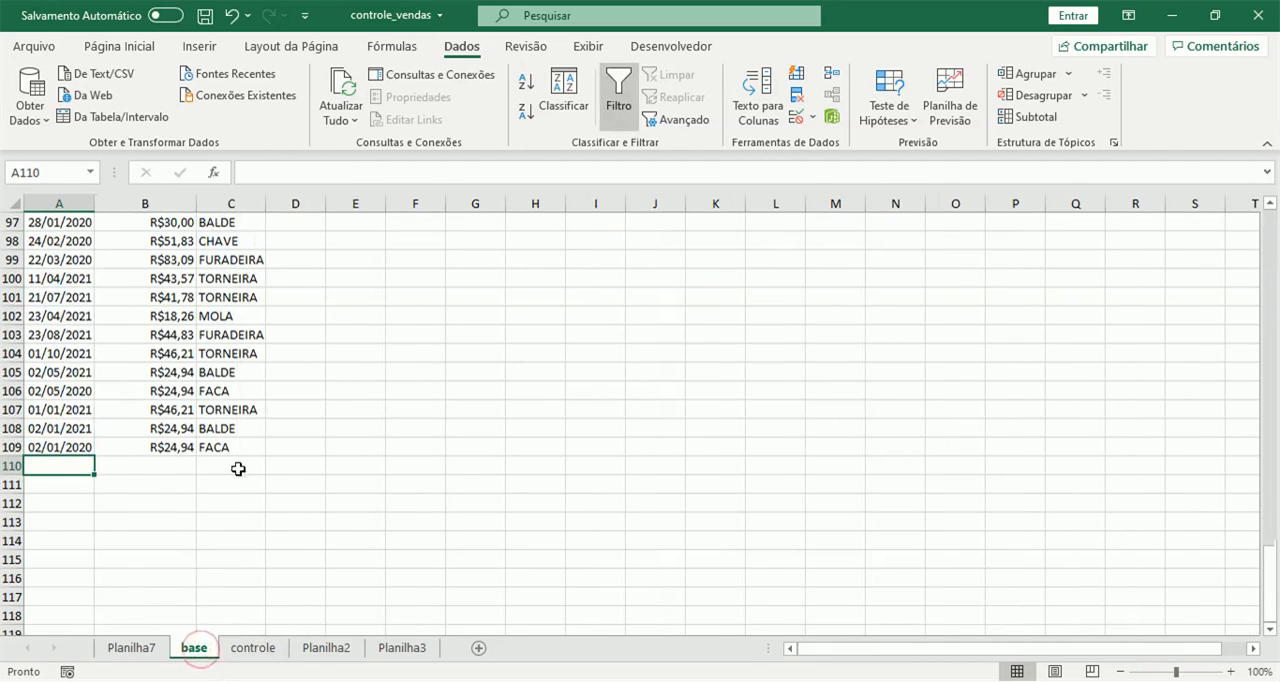
left_click(248, 649)
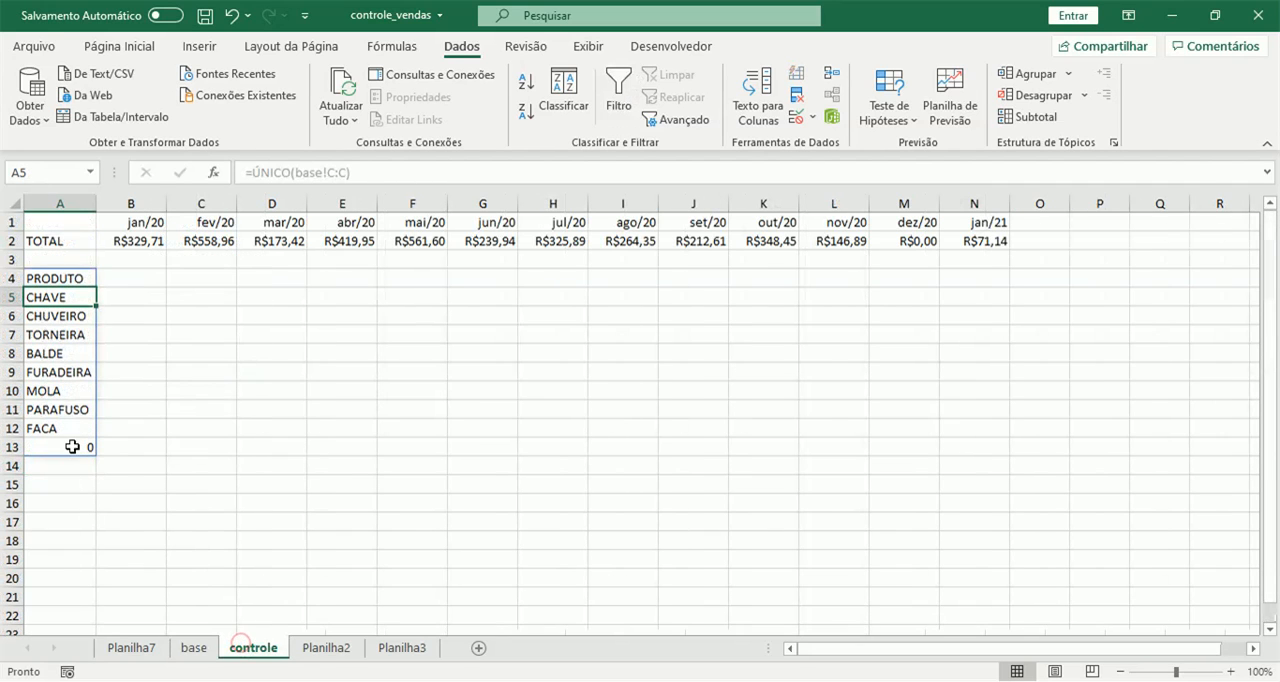
left_click(67, 444)
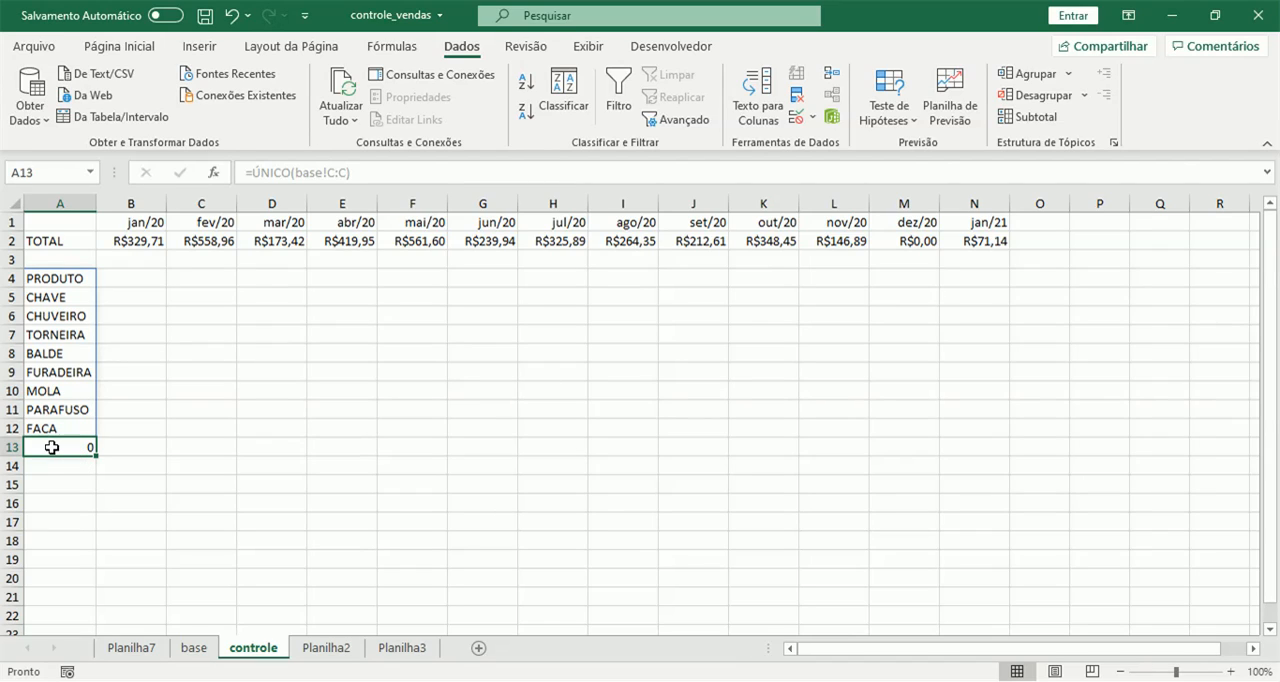
Wrap the A4 formula in an SE function that tests ÚNICO(base!C:C)=0 and gives "" when true.
left_click(45, 275)
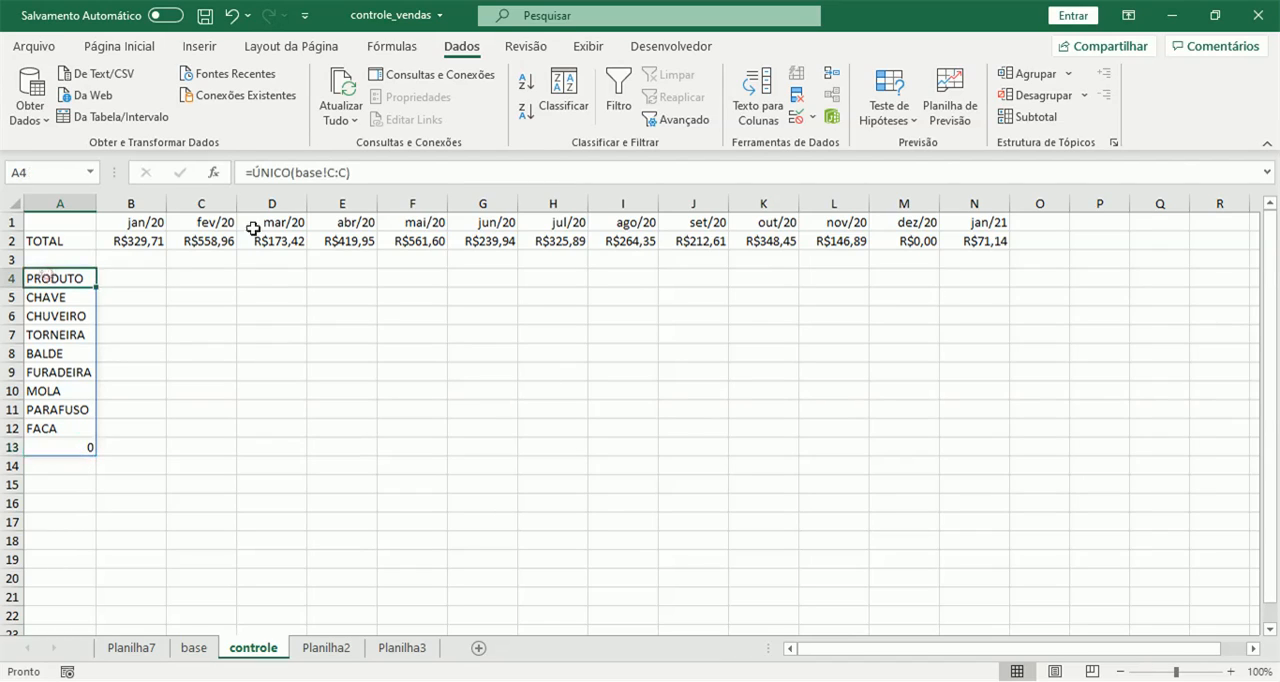
left_click(252, 172)
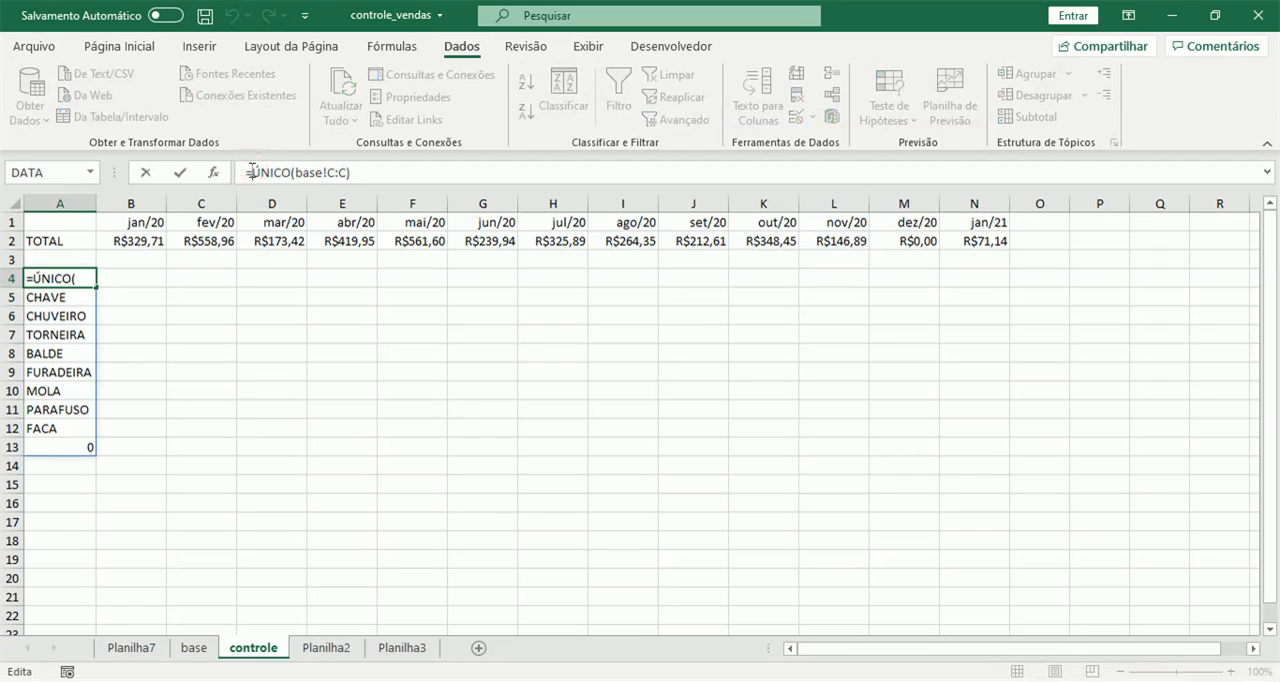
type("se")
double_click(279, 204)
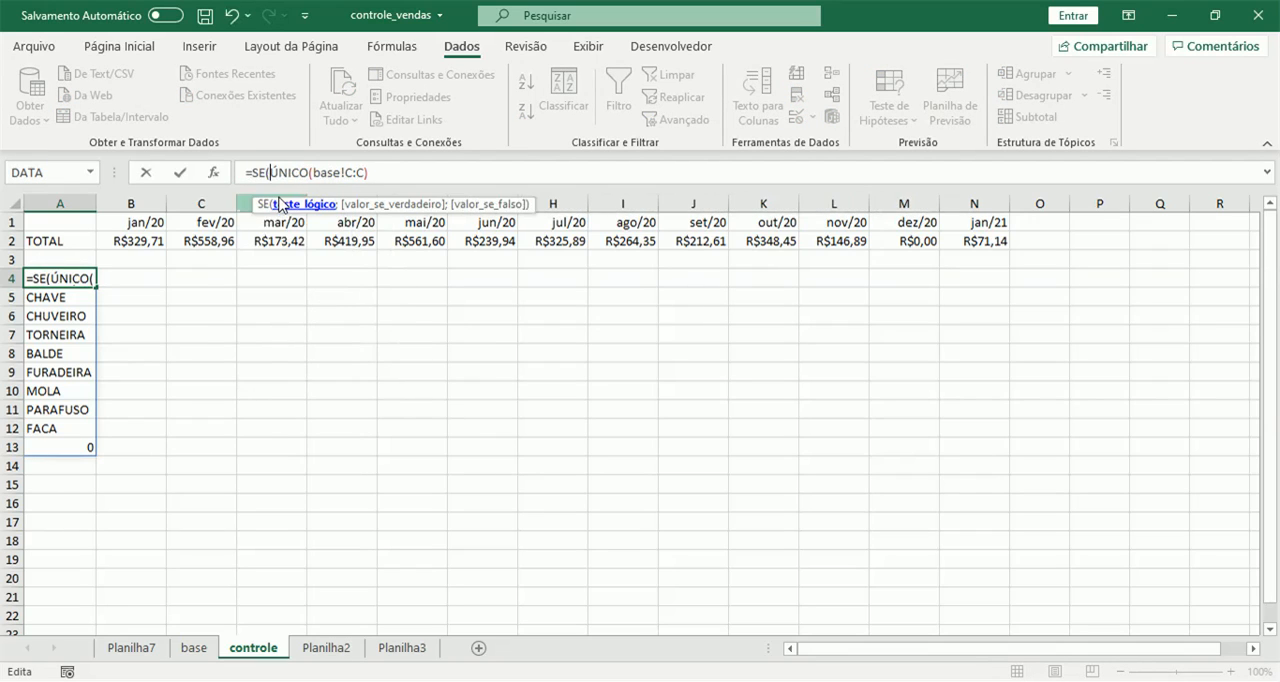
left_click(380, 168)
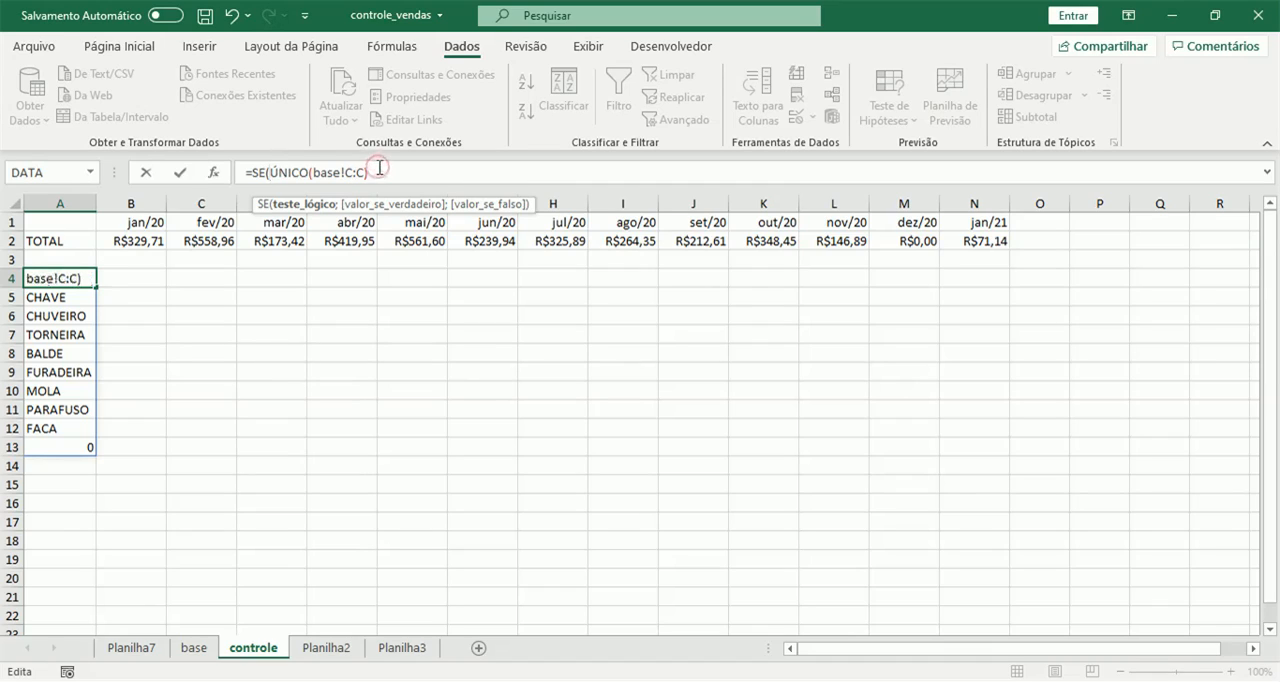
type("=0;")
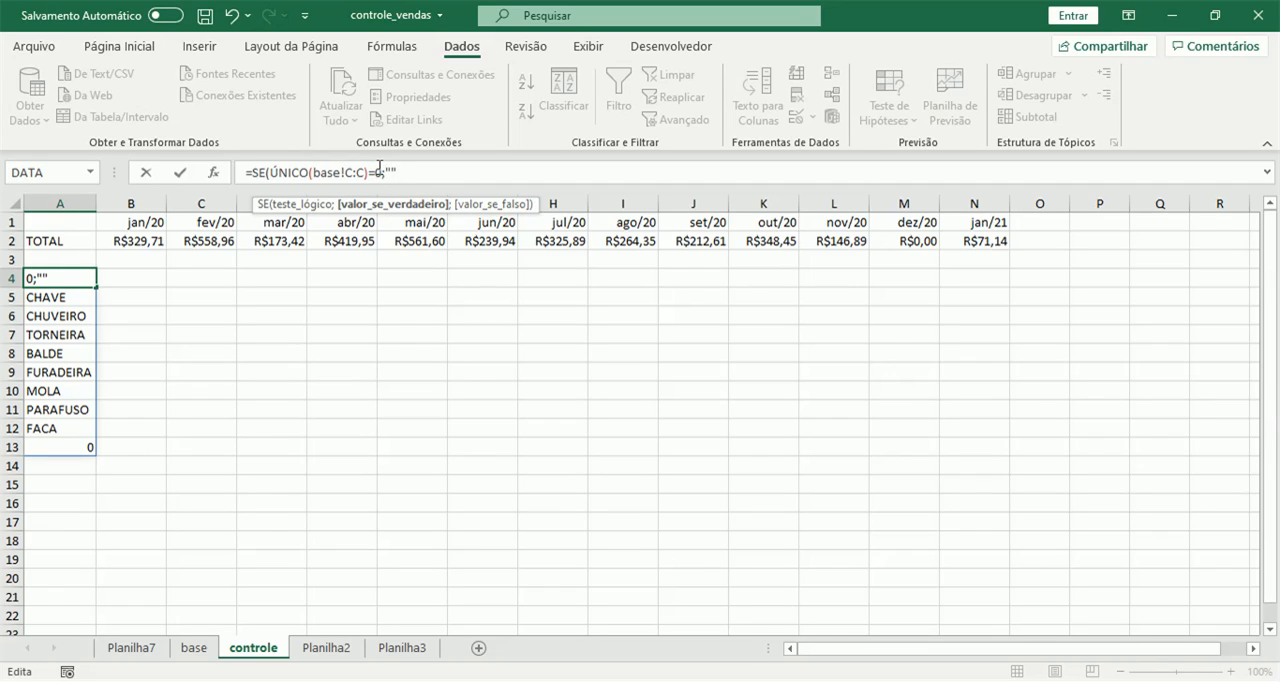
type("\"\";")
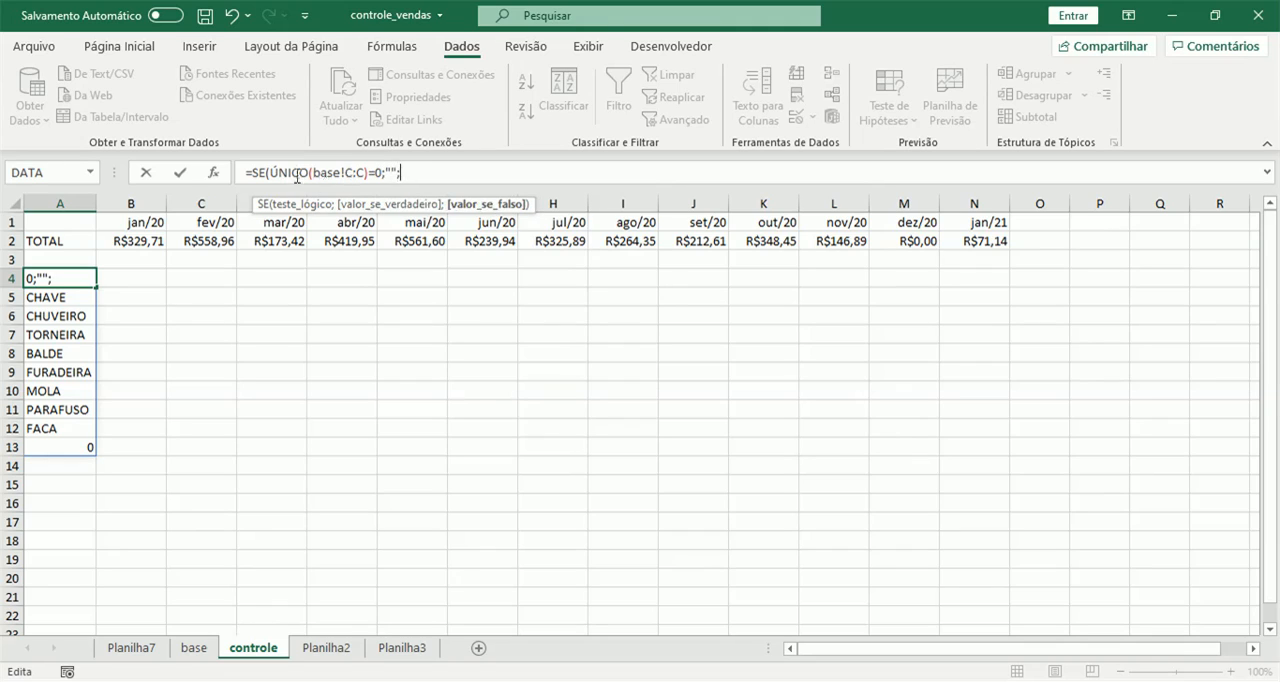
Use a copy of ÚNICO(base!C:C) as the SE value if false, add the closing parenthesis and enter the A4 formula.
left_click_drag(273, 174, 372, 165)
key("ctrl+c")
left_click(430, 173)
key("ctrl+v")
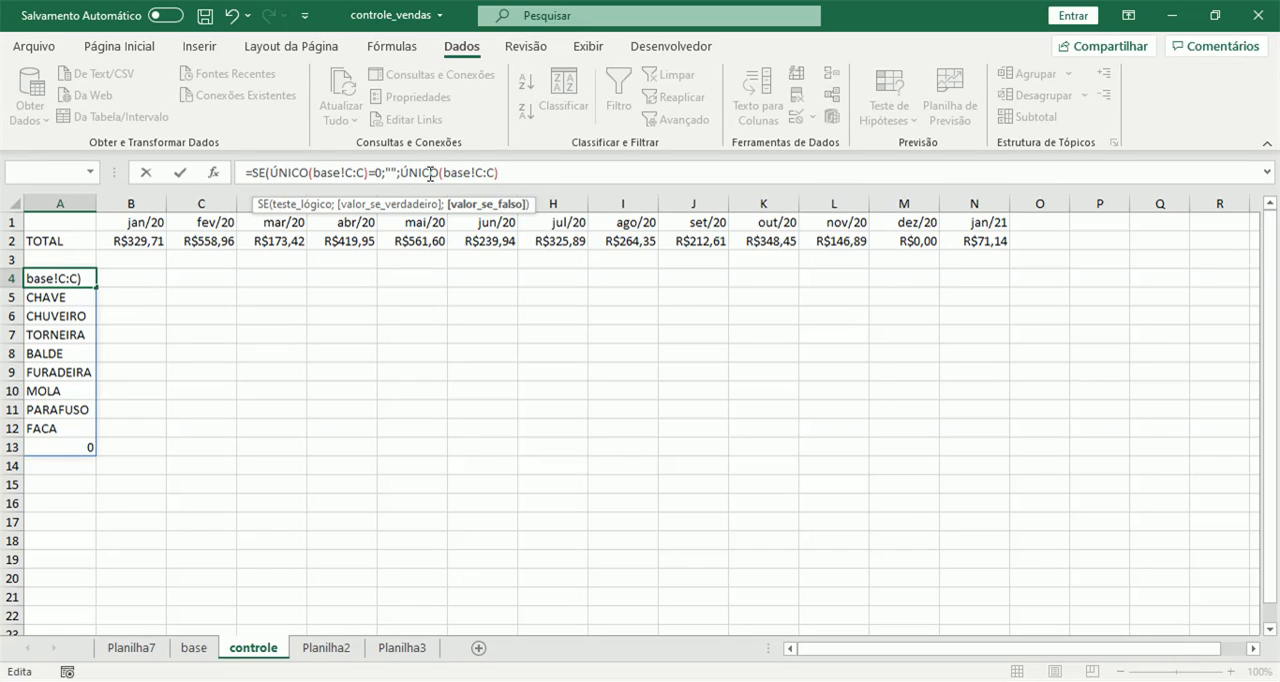
key("Return")
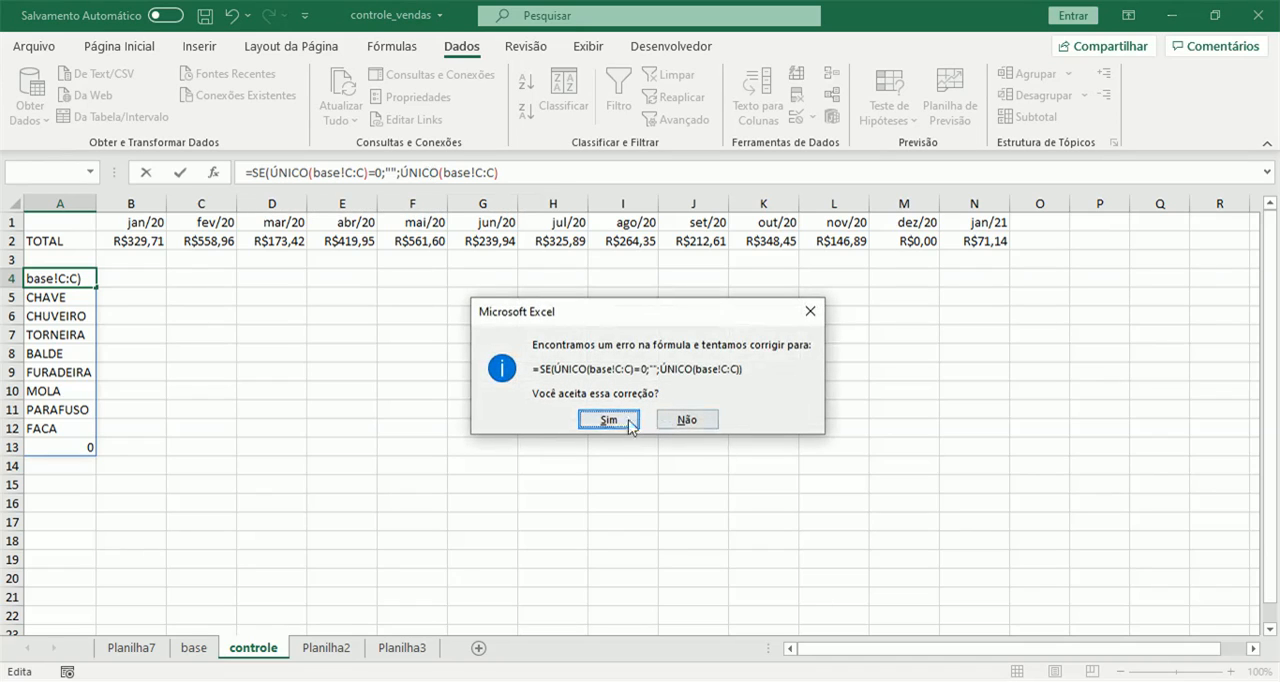
left_click(810, 311)
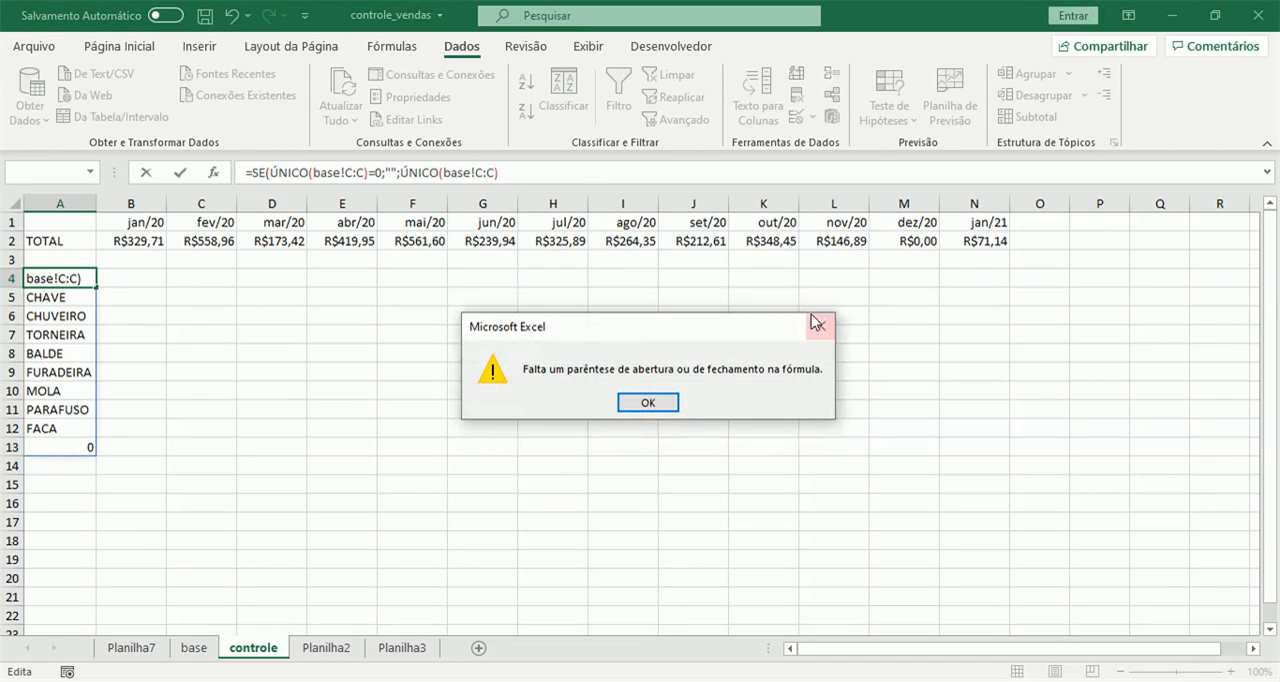
left_click(821, 316)
left_click(561, 180)
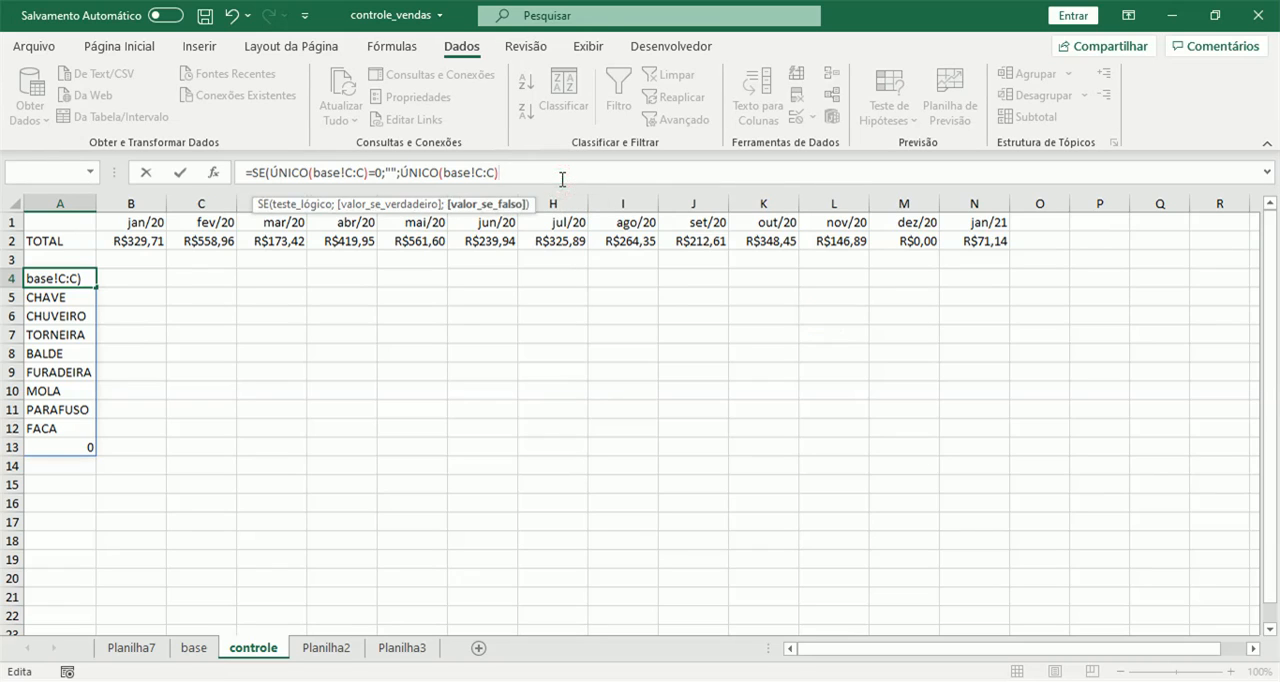
type(")")
key("Return")
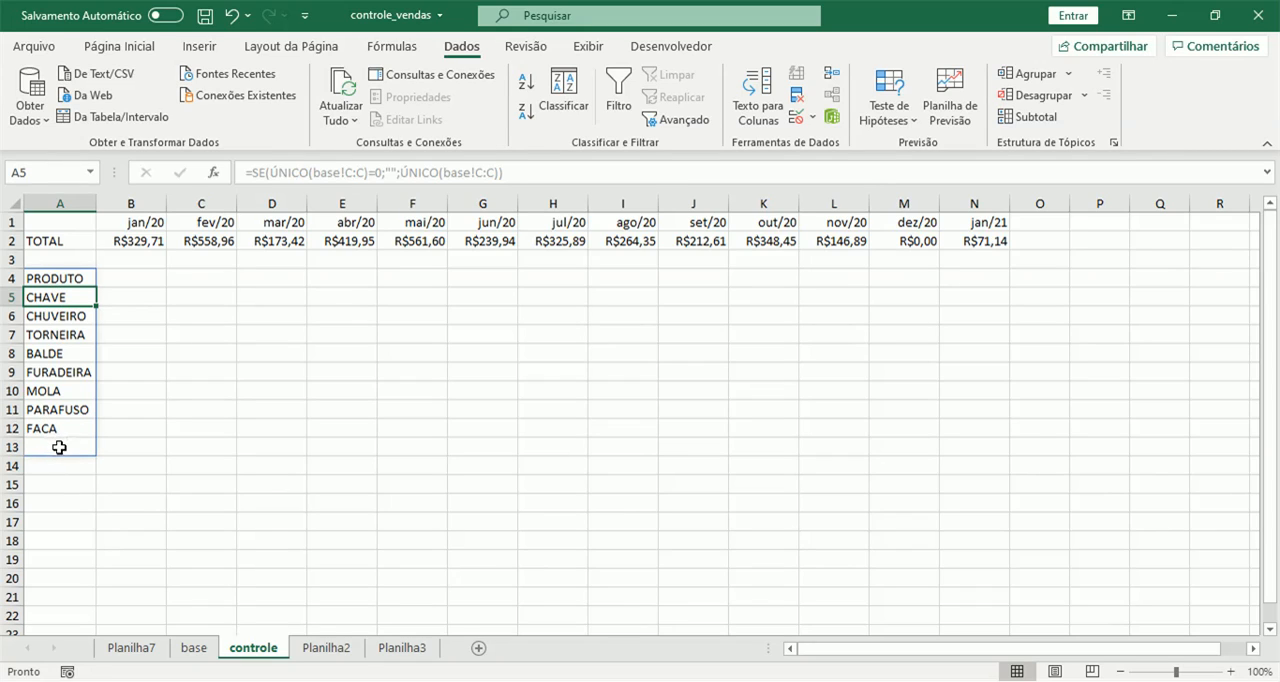
Copy the month headers jan/20 to jan/21 from B1:N1 into row 4 beside PRODUTO, starting at B4.
left_click_drag(150, 222, 998, 224)
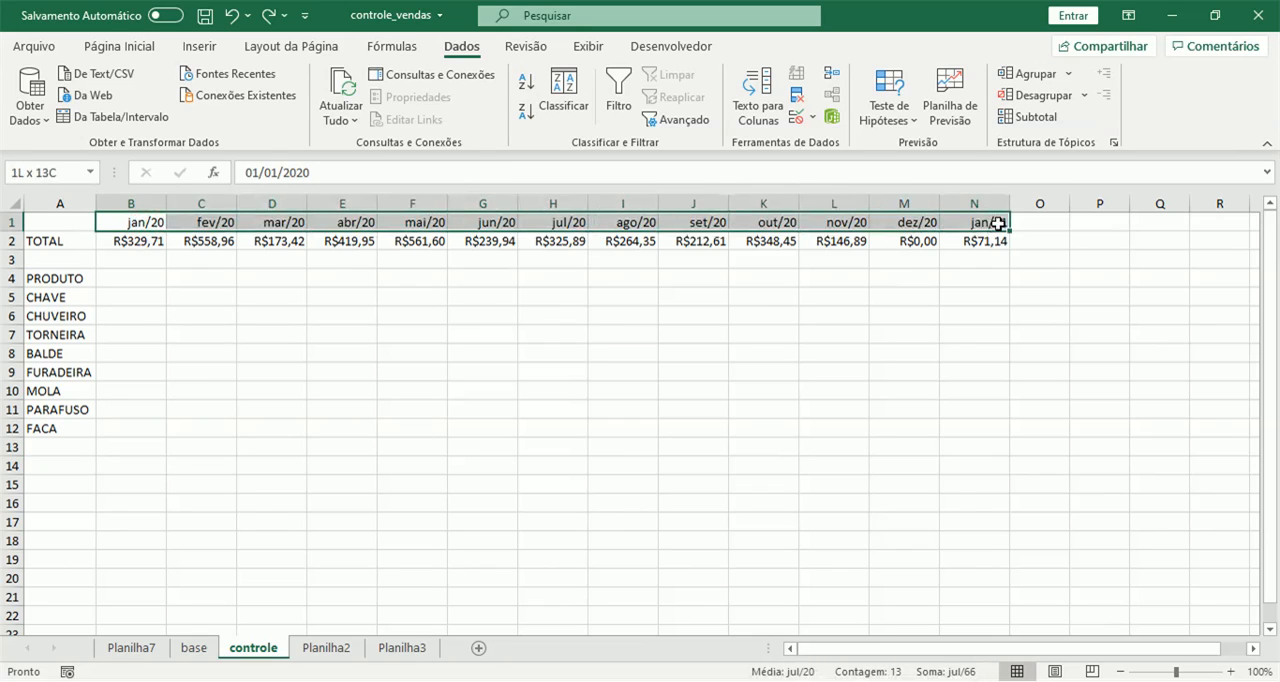
key("ctrl+c")
left_click(120, 274)
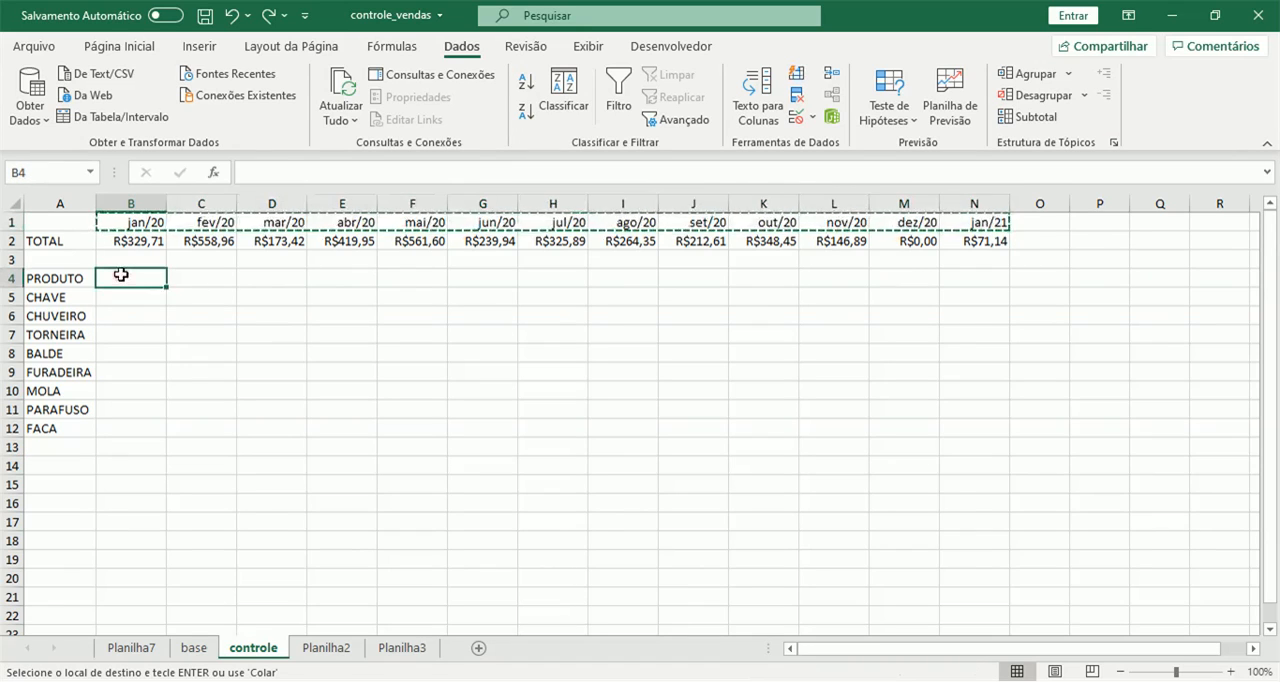
key("ctrl+v")
Copy the SOMASES formula from B2 into B5, the jan/20 cell of the CHAVE row.
left_click(132, 241)
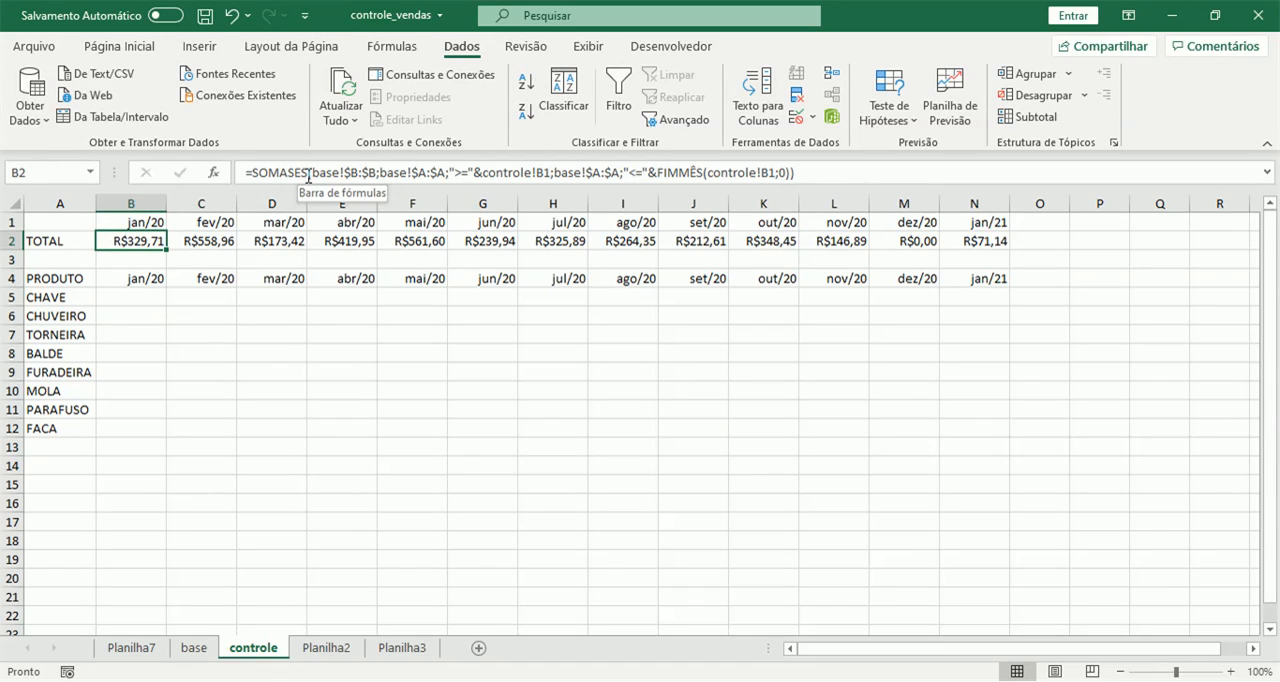
key("ctrl+c")
left_click(131, 298)
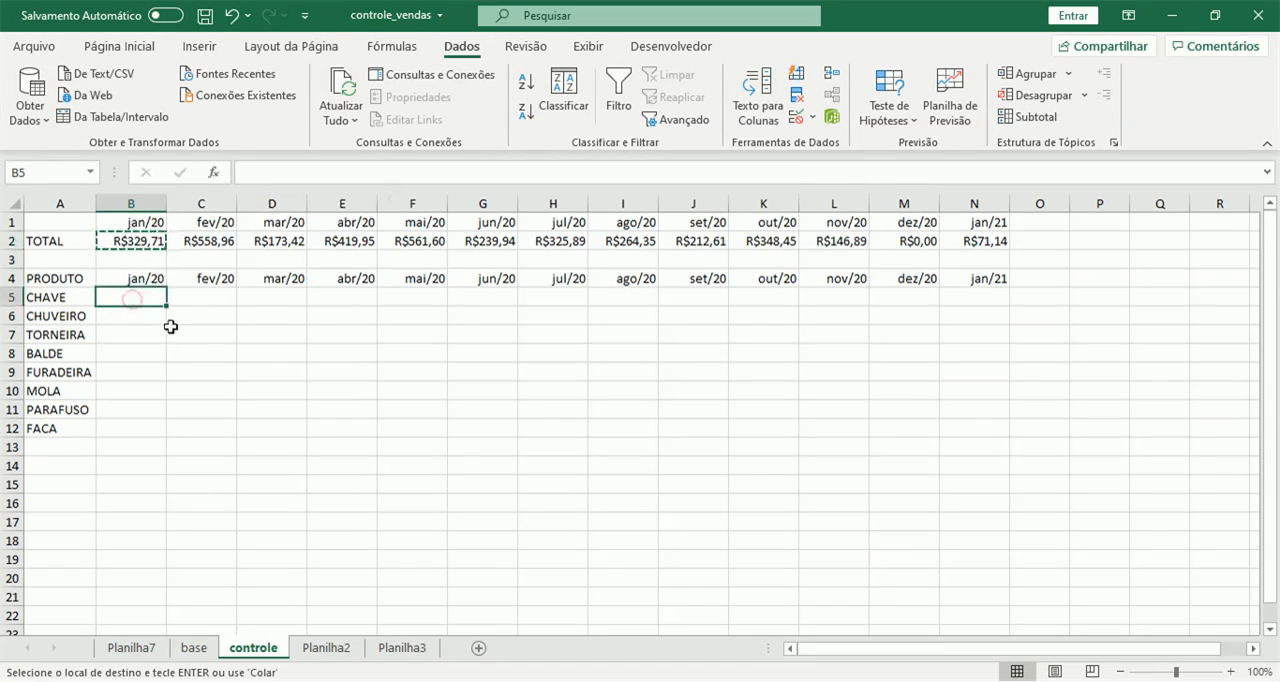
key("ctrl+v")
key("Escape")
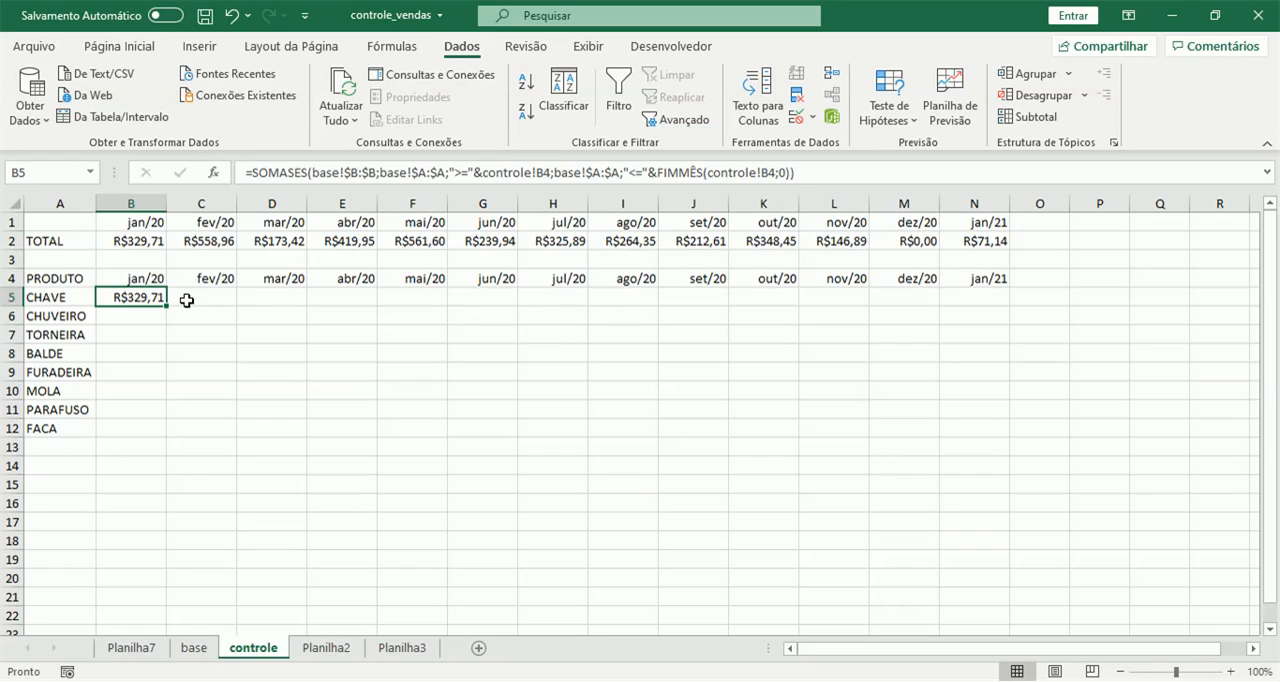
left_click_drag(89, 226, 1063, 240)
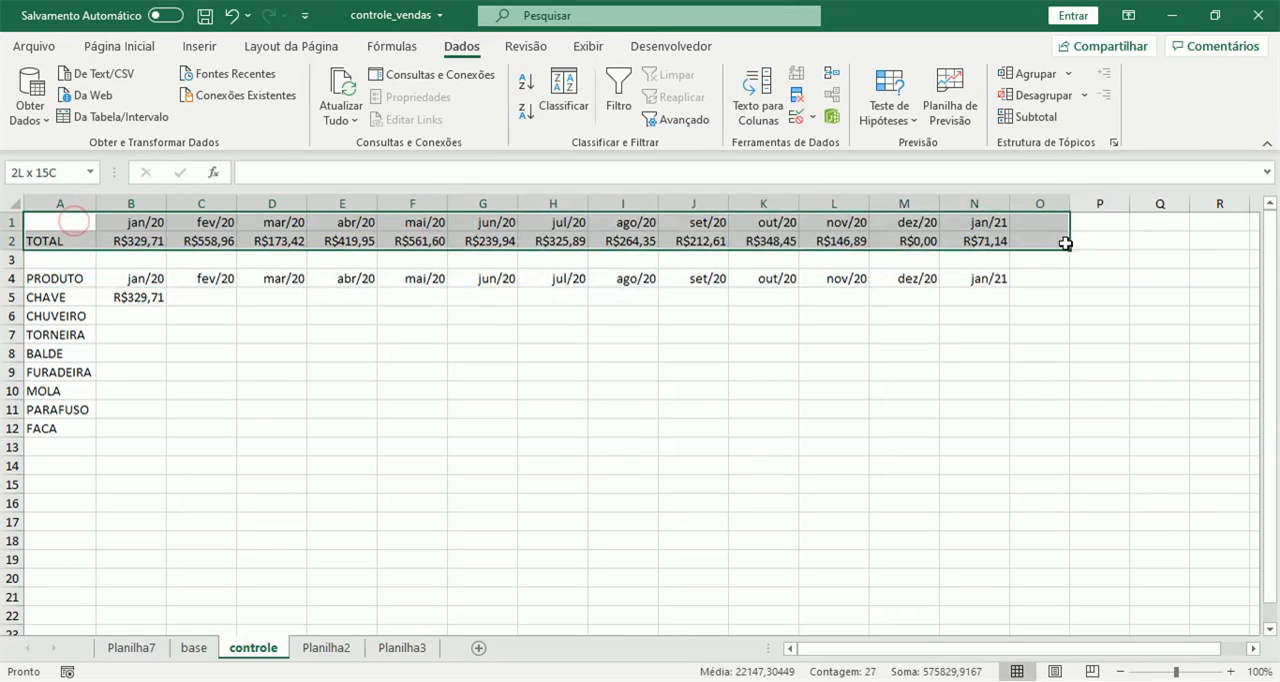
left_click(128, 290)
left_click(47, 298)
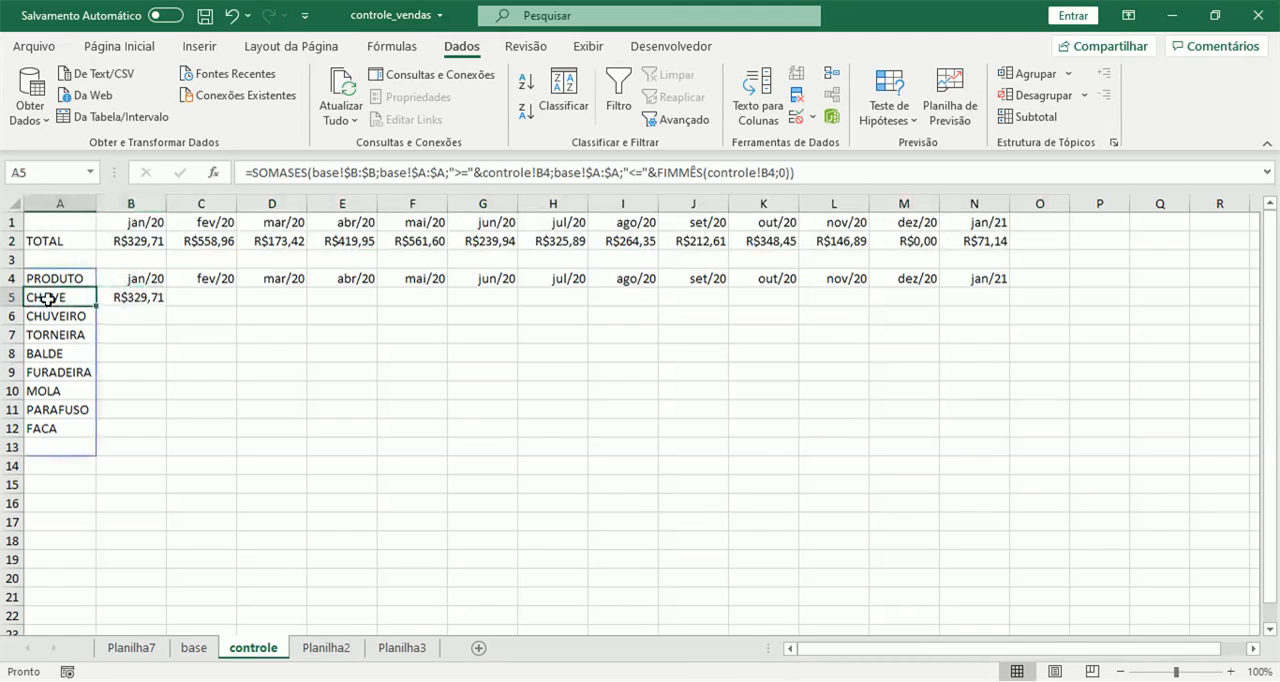
Extend the B5 SOMASES formula with base!$C:$C as the third criteria range and controle!A5 as its criterion.
left_click(148, 298)
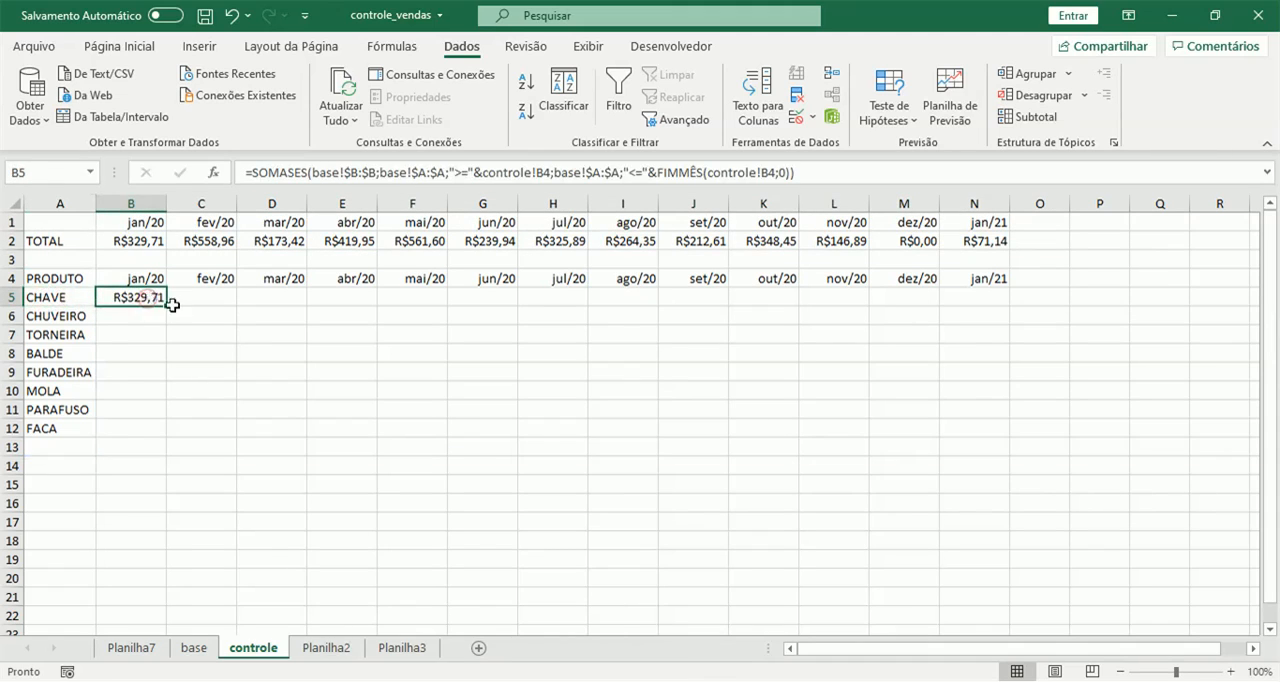
left_click(790, 172)
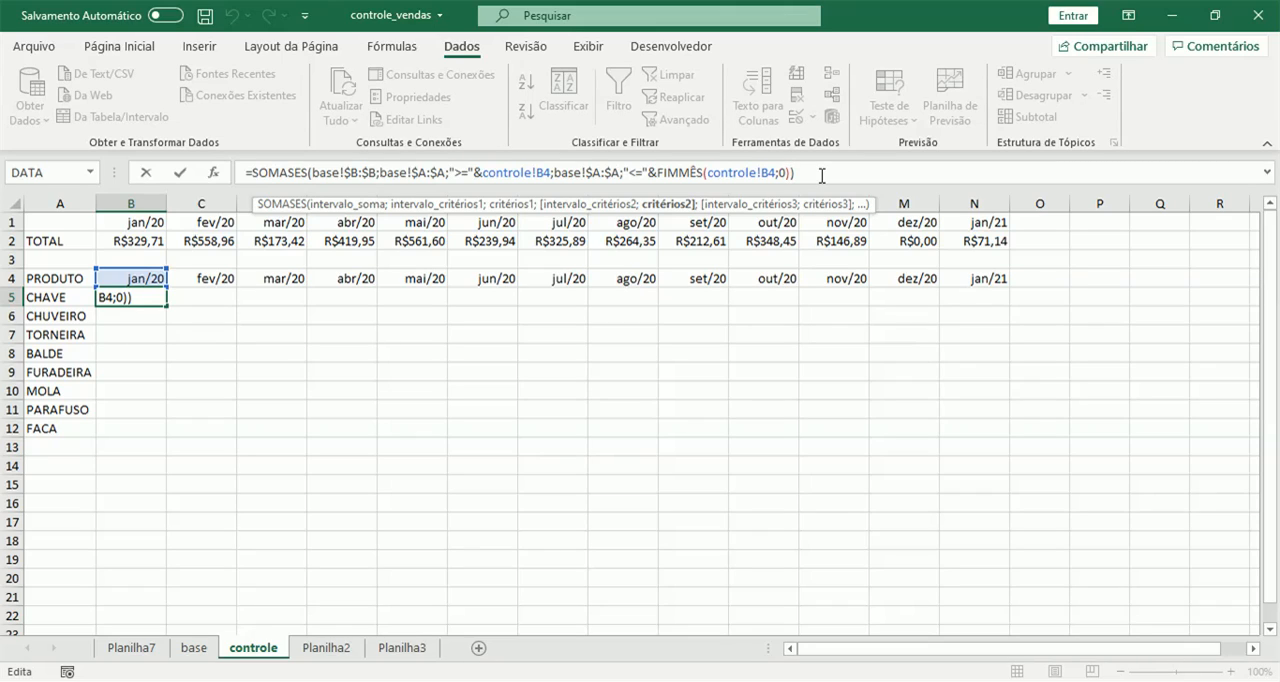
type(";")
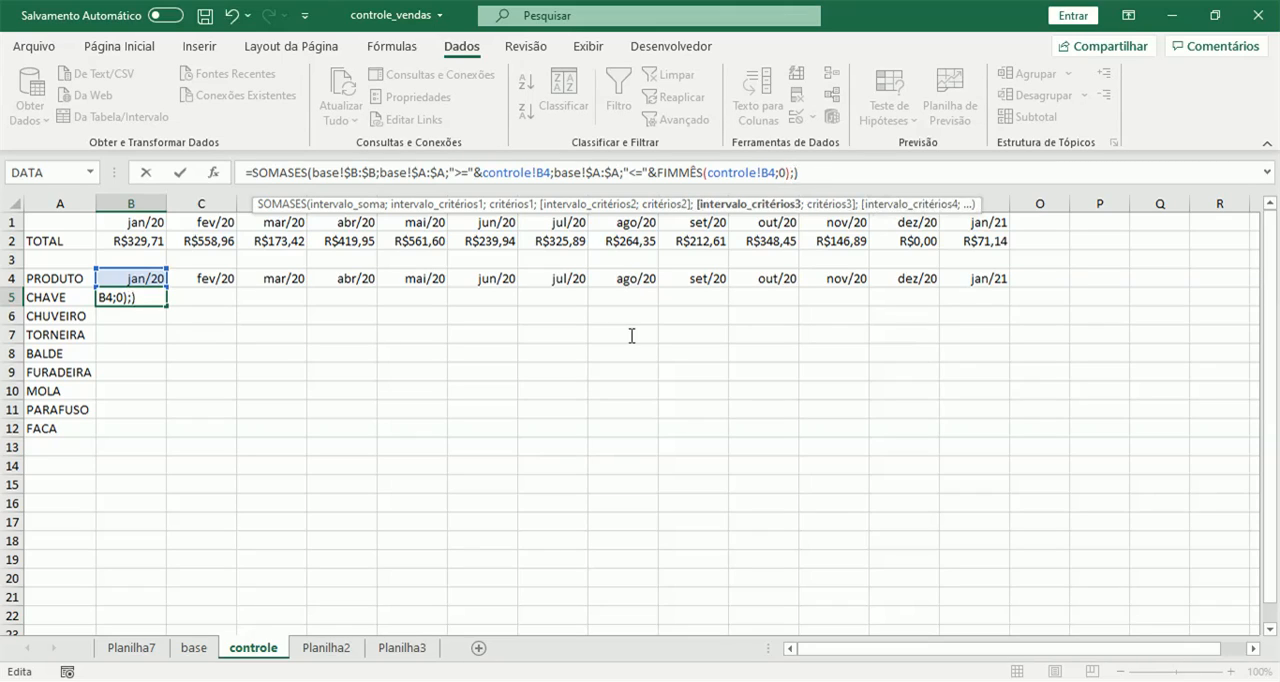
left_click(193, 647)
left_click(221, 200)
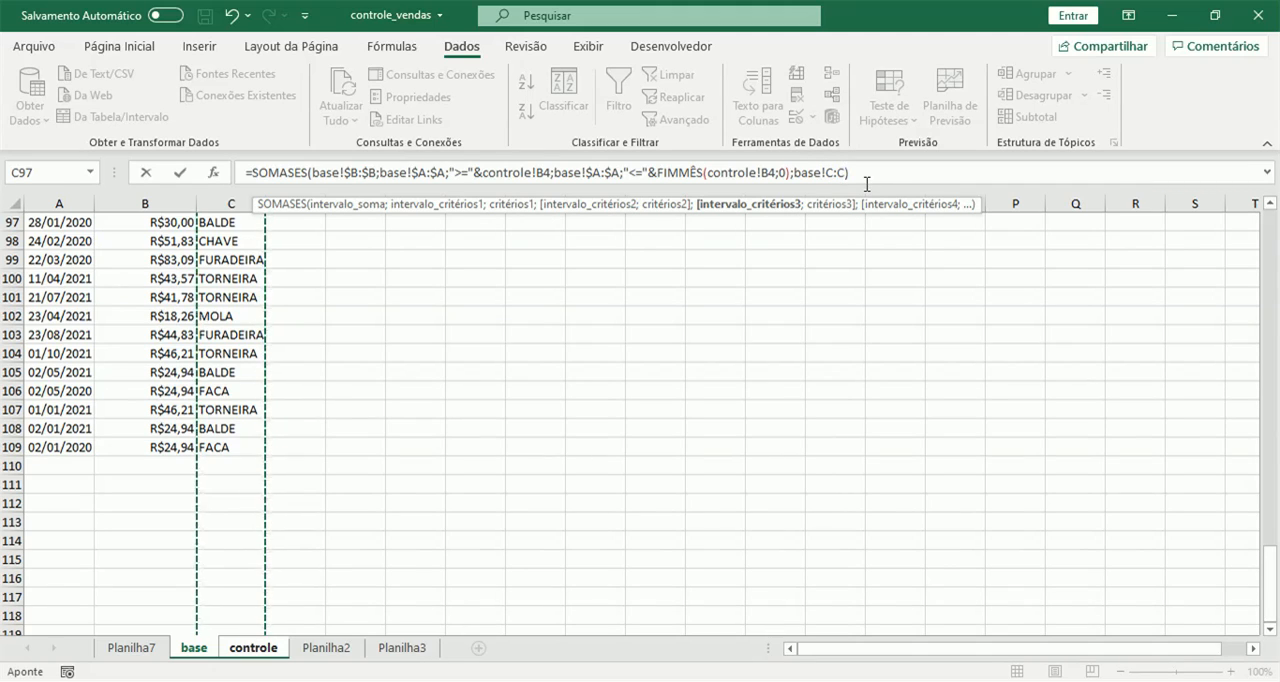
key("F4")
type(";")
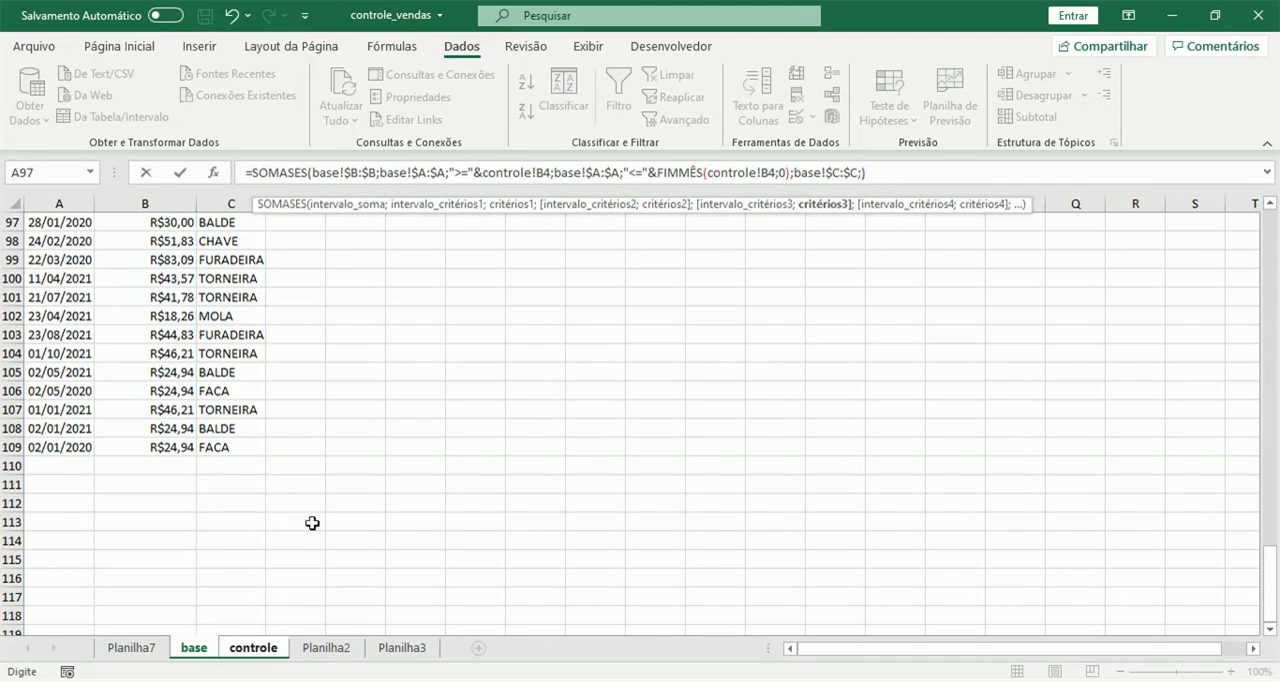
left_click(253, 648)
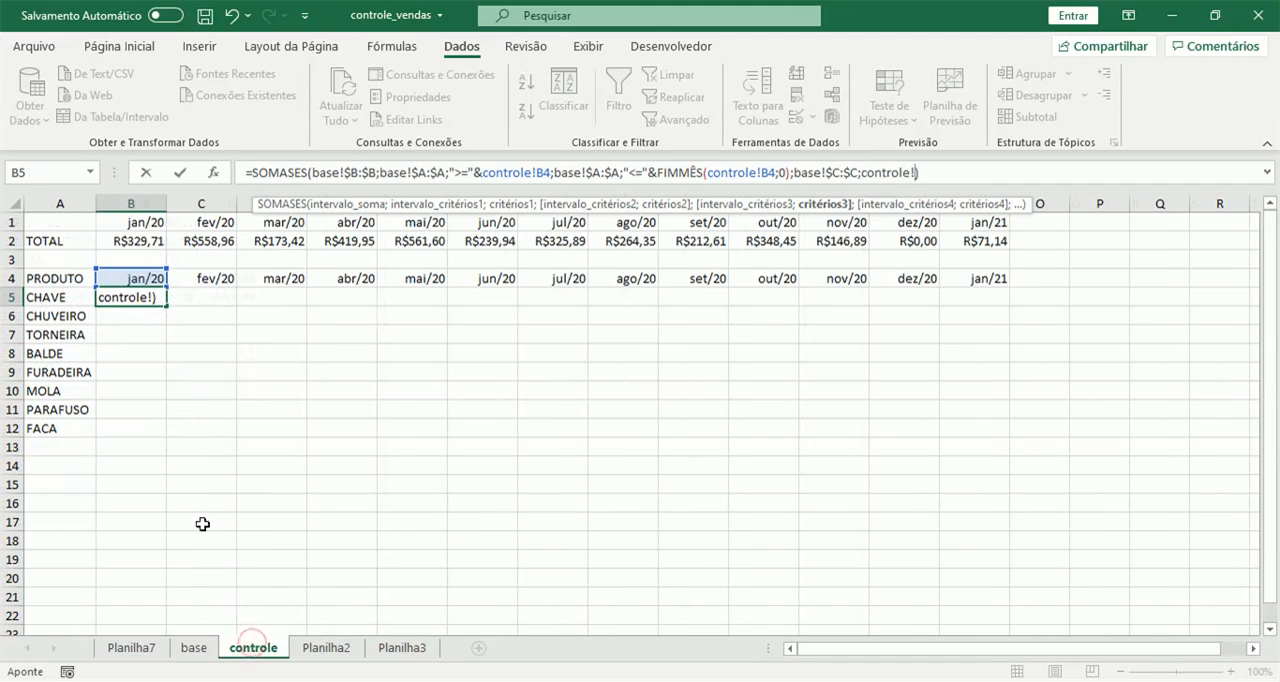
left_click(49, 297)
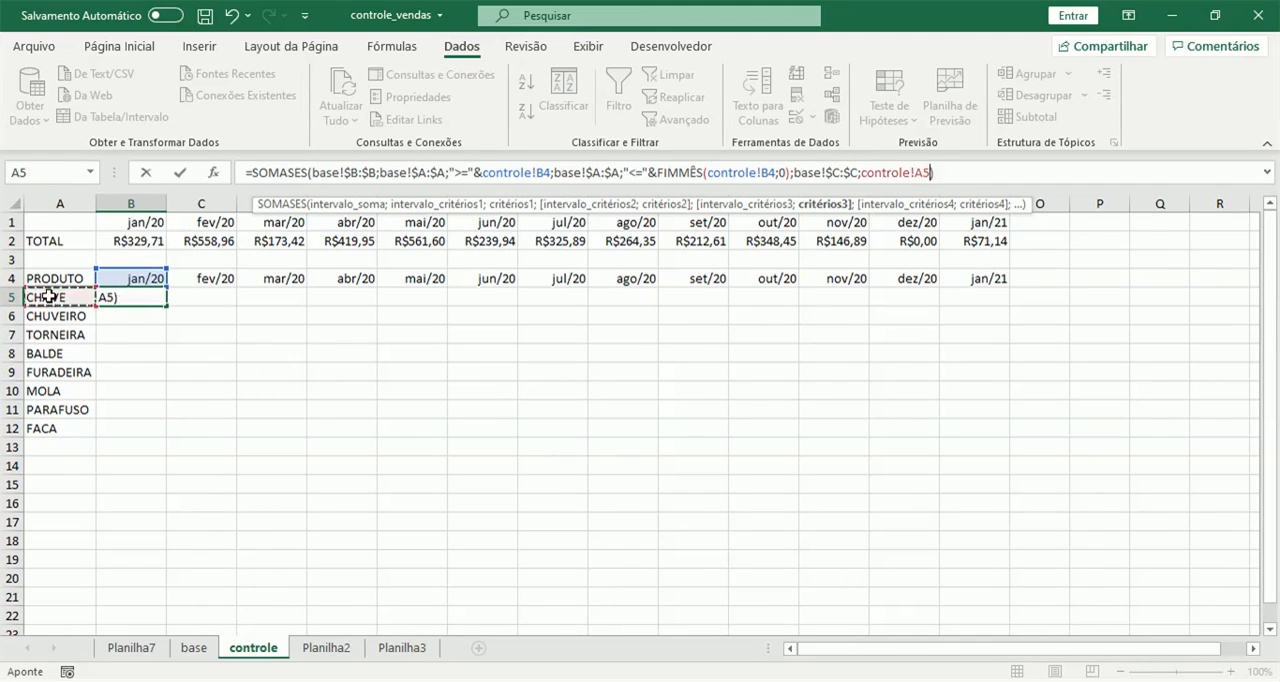
key("Return")
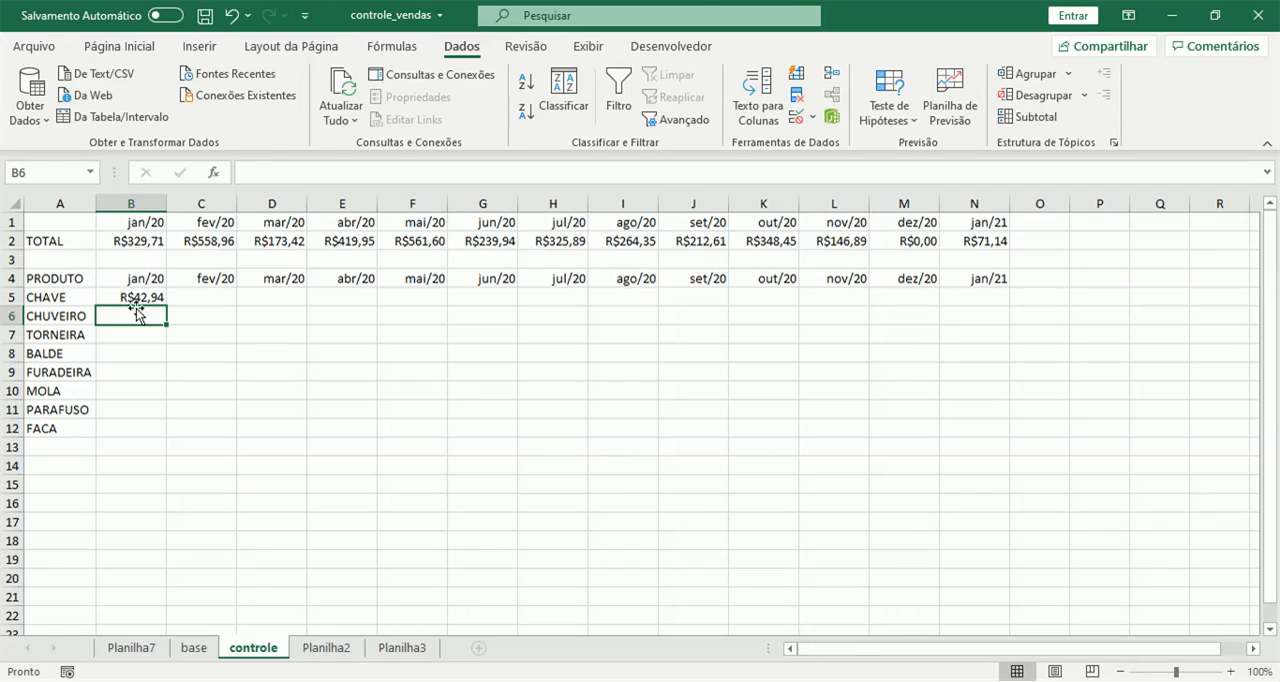
Fill the B5 formula across the CHAVE row to N5.
left_click(135, 298)
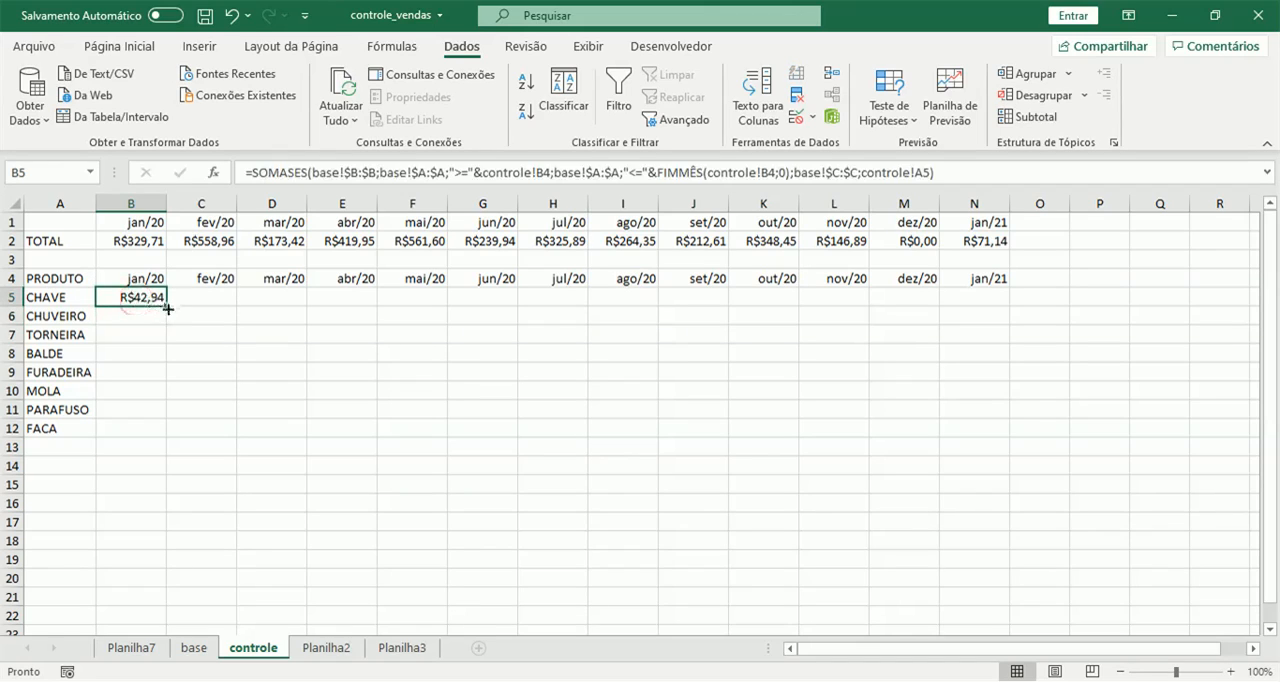
left_click_drag(166, 304, 995, 304)
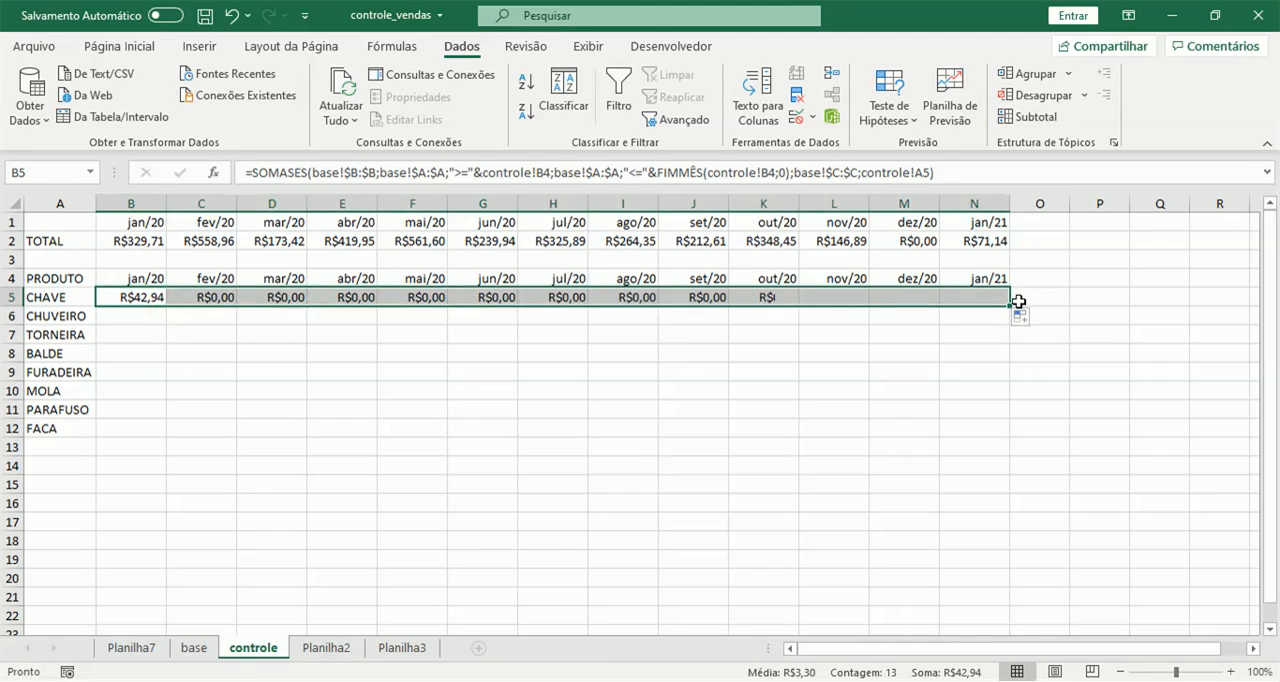
left_click(514, 299)
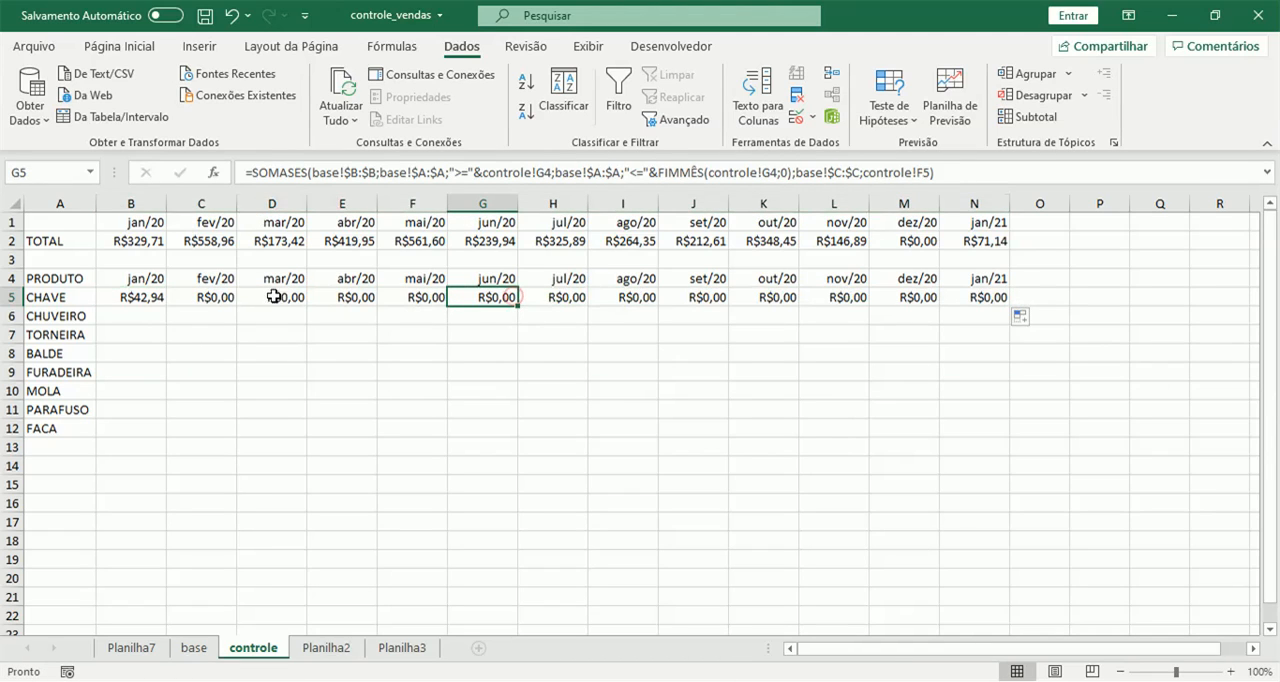
Compare the product criterion references in the C5 and B5 SOMASES formulas.
left_click(206, 299)
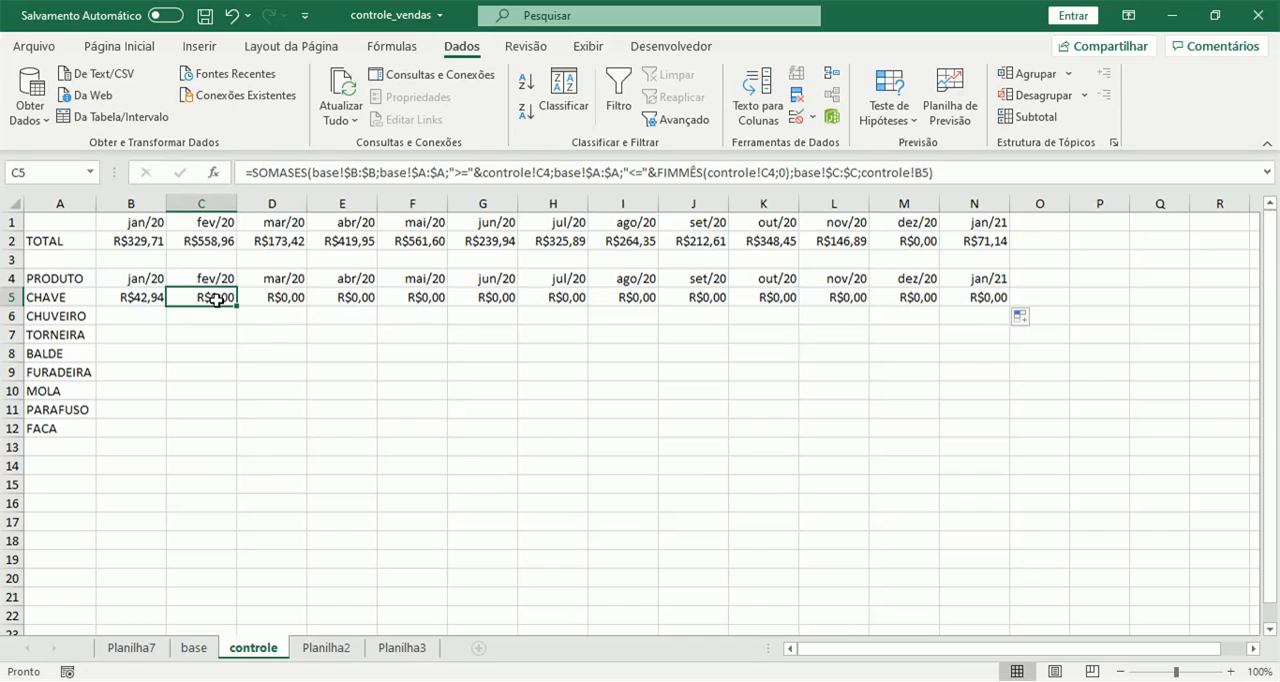
key("F2")
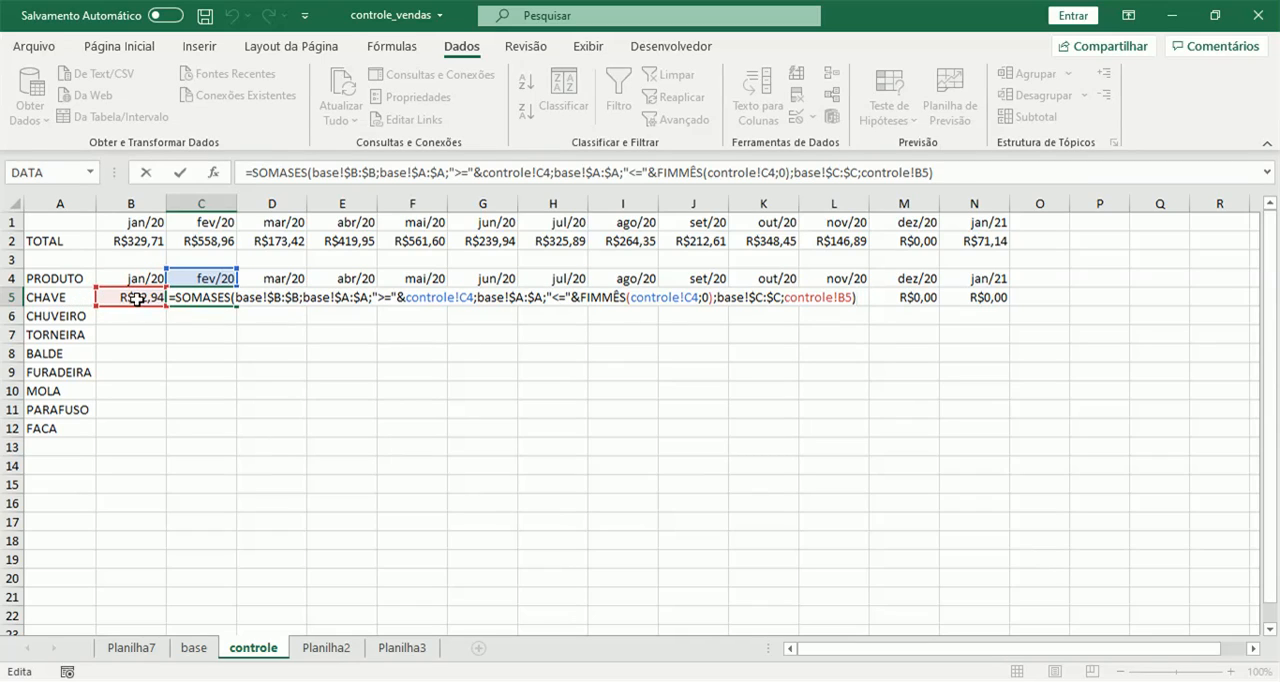
key("ctrl+Return")
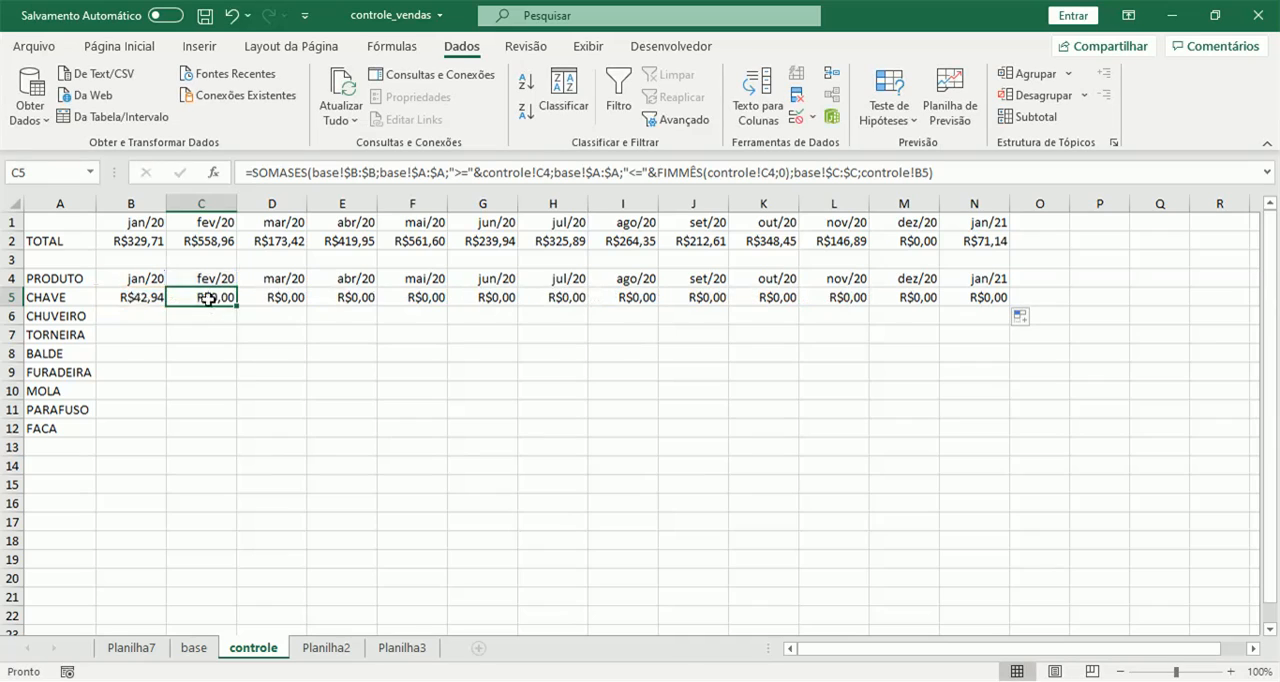
left_click(136, 298)
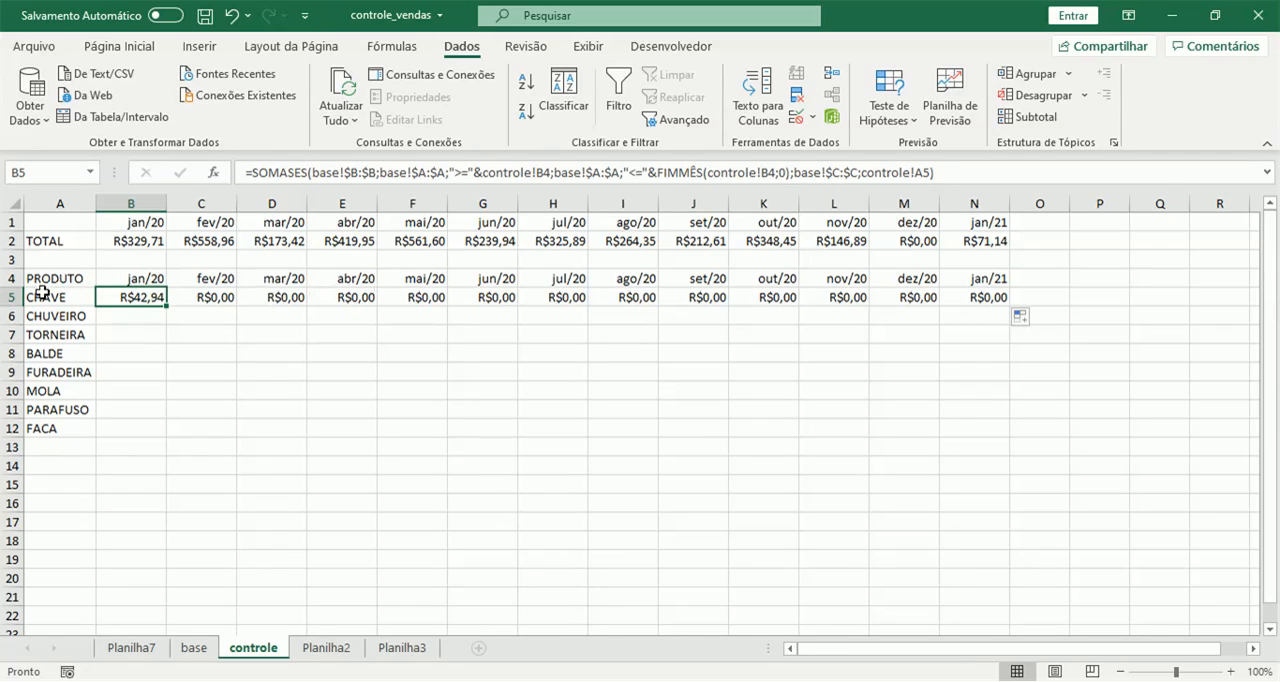
left_click(916, 173)
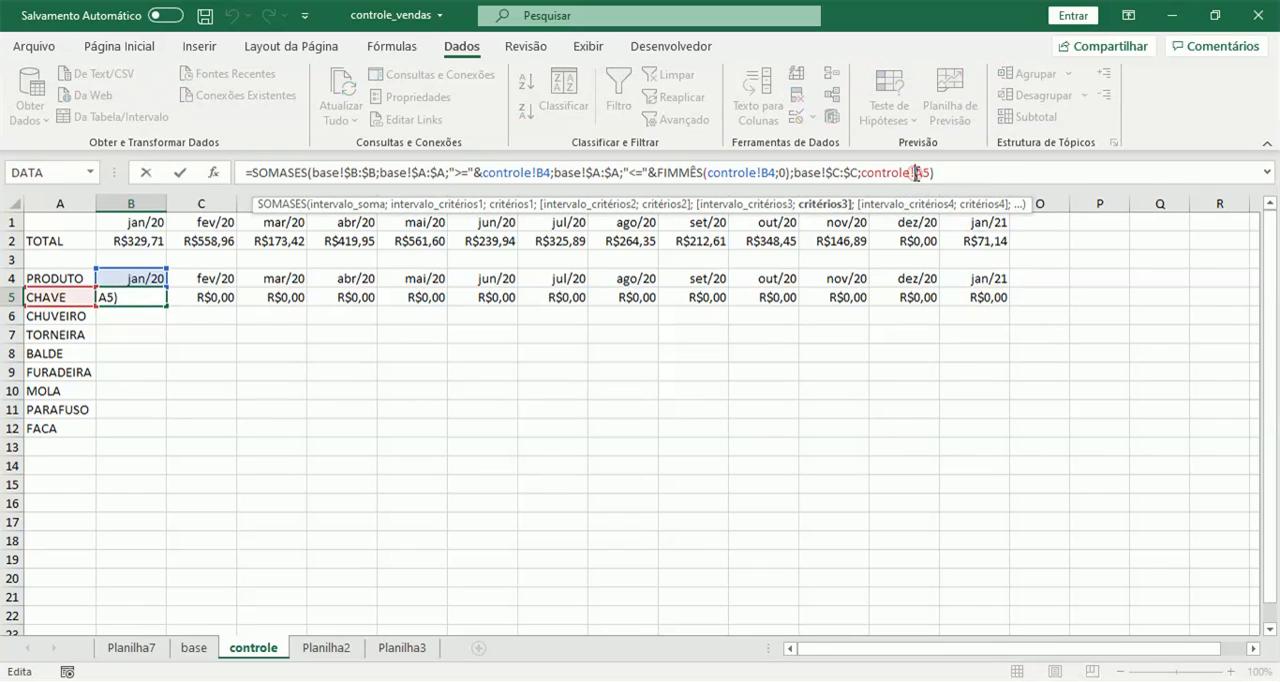
left_click(215, 296)
key("Escape")
left_click(220, 292)
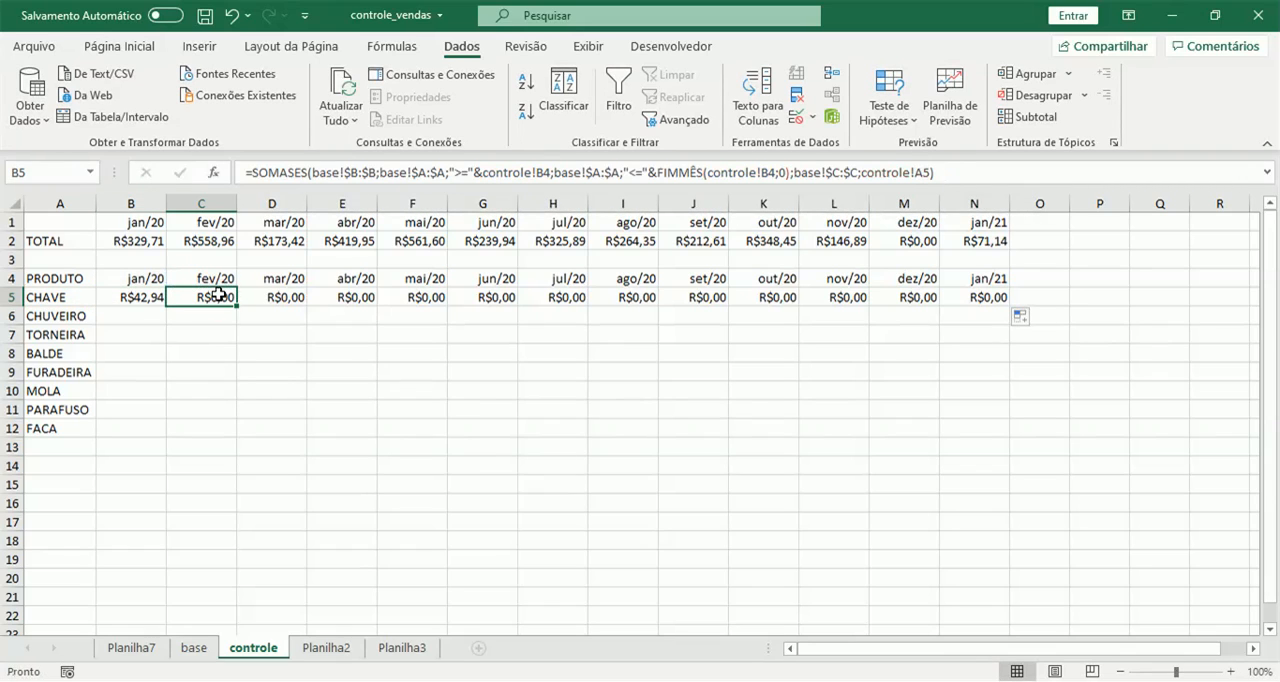
Lock the column of the product criterion in the B5 formula by changing it to controle!$A5.
left_click(143, 295)
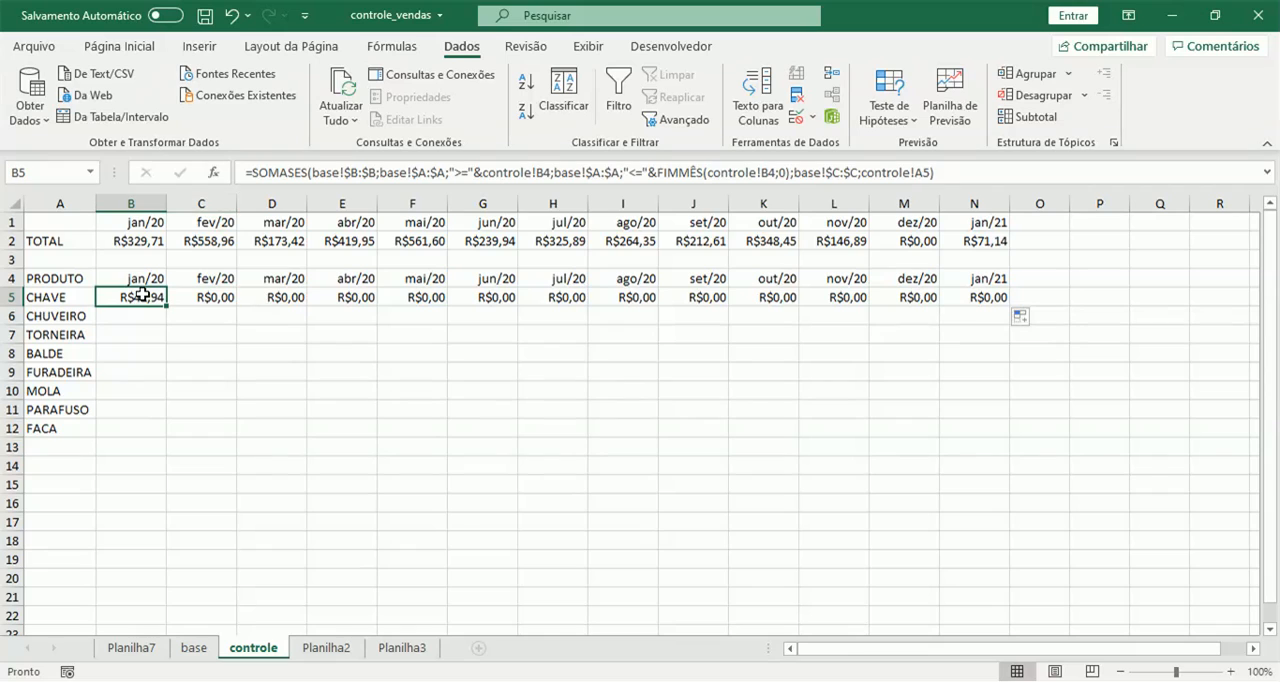
left_click(916, 173)
type("$")
key("Return")
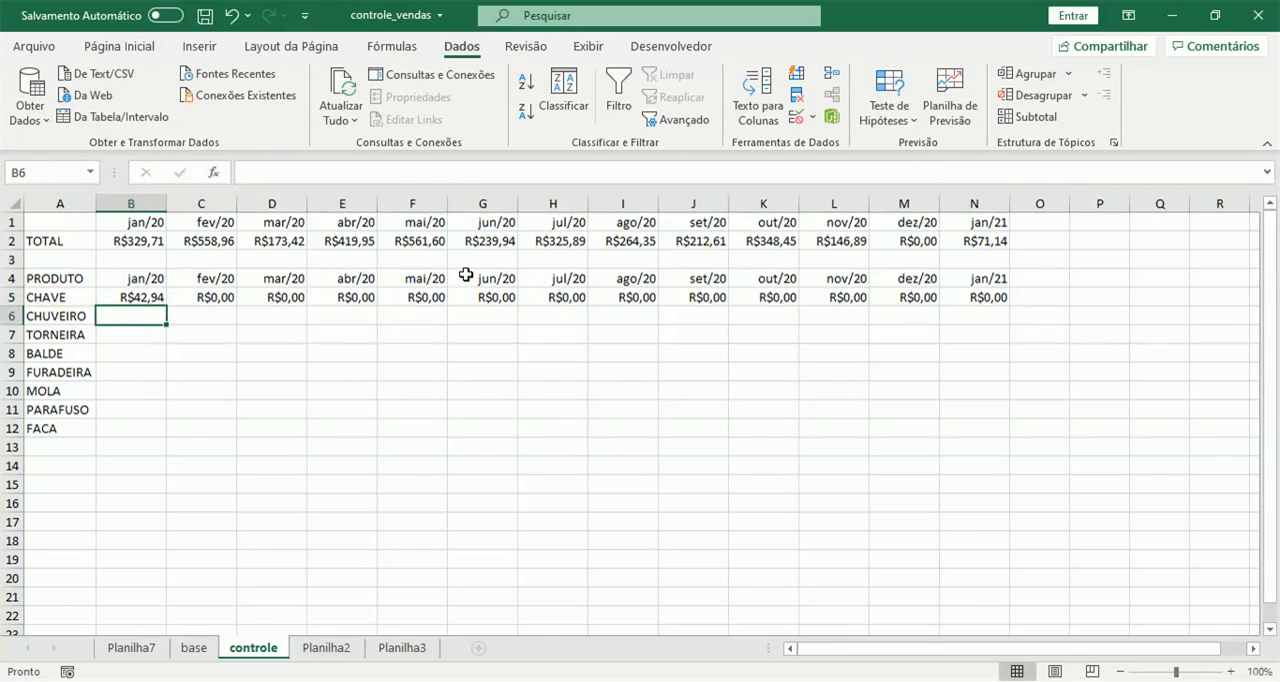
Fill the B5 formula with the locked product column across to N5 and down through the FACA row.
left_click(160, 296)
left_click_drag(165, 306, 1005, 290)
left_click(888, 297)
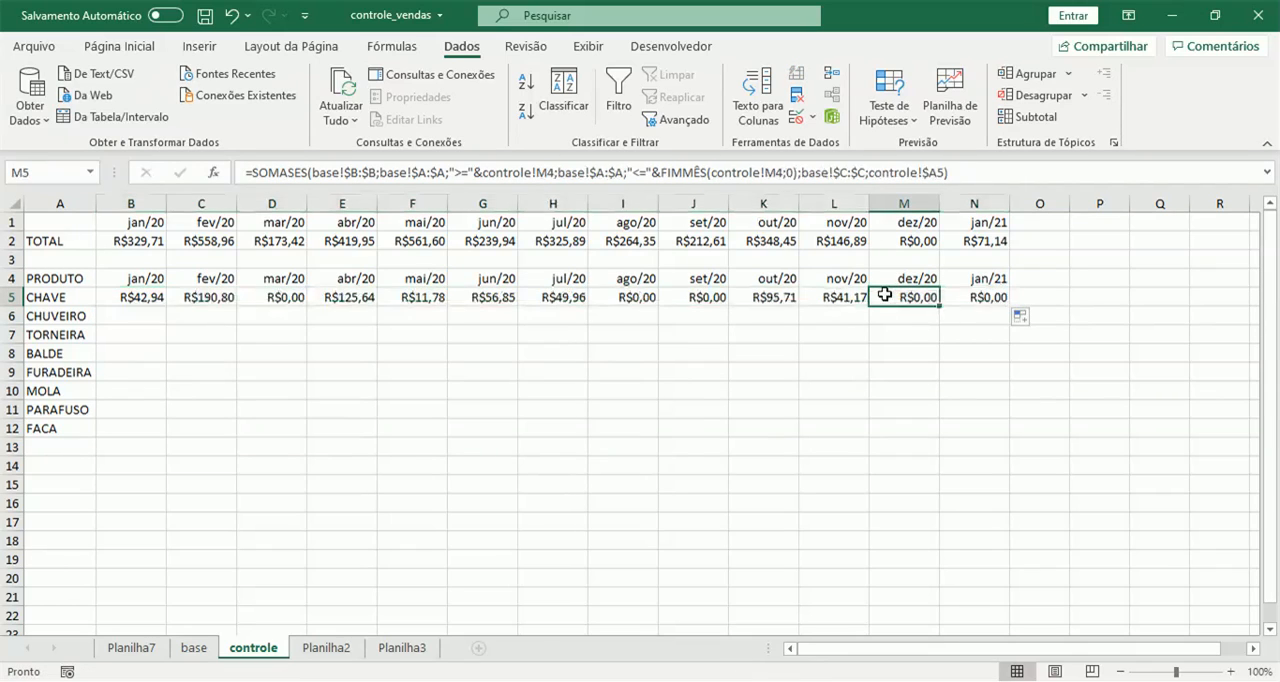
left_click_drag(128, 299, 983, 439)
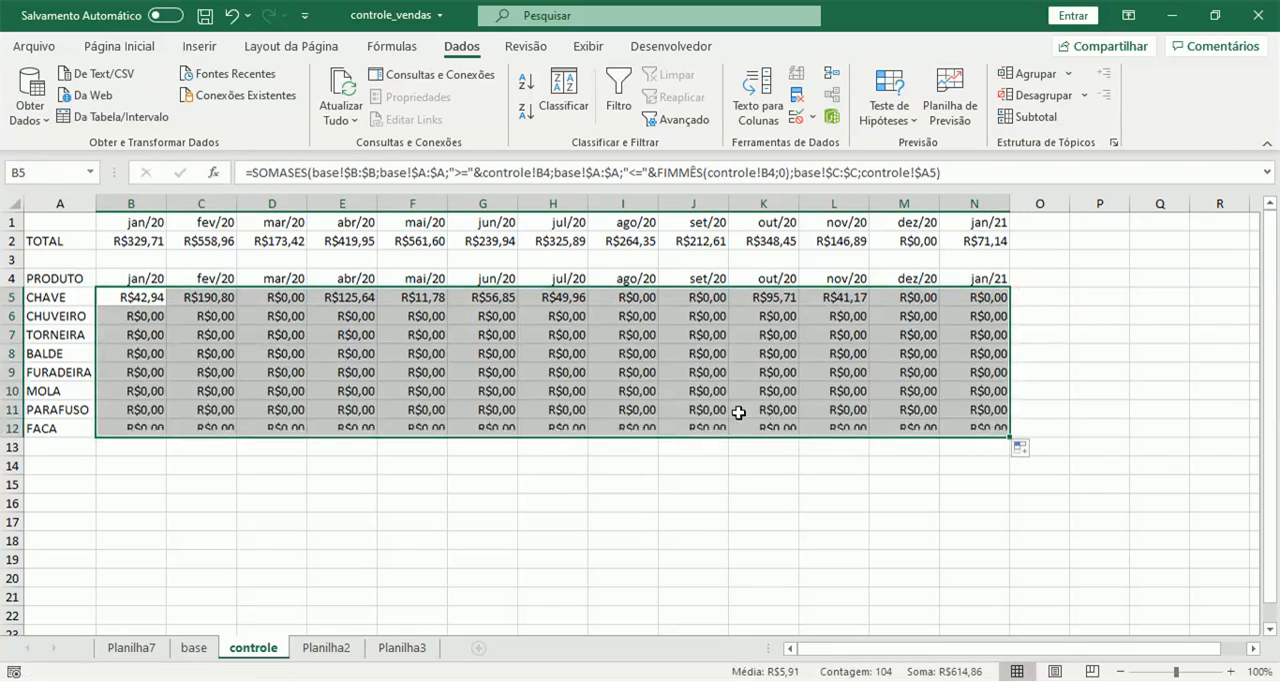
Check which month cells the formulas in G8, B5 and B2 refer to.
left_click(500, 355)
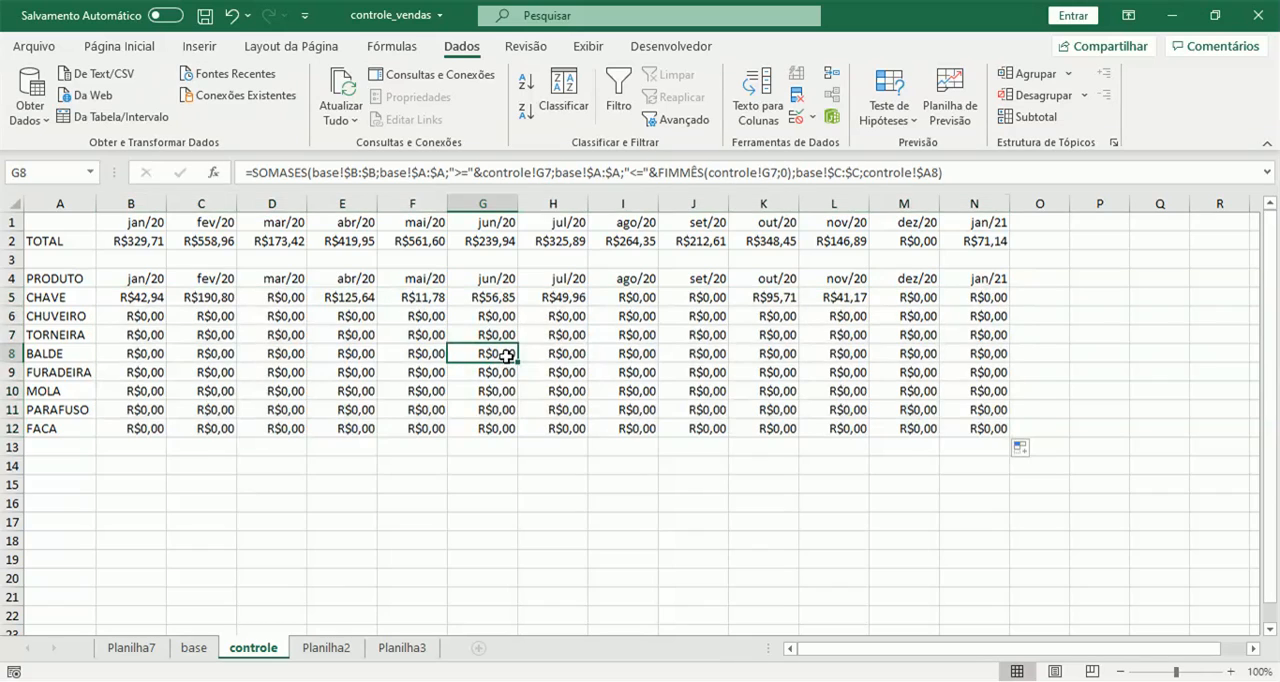
left_click(143, 297)
left_click_drag(148, 226, 956, 257)
left_click(130, 241)
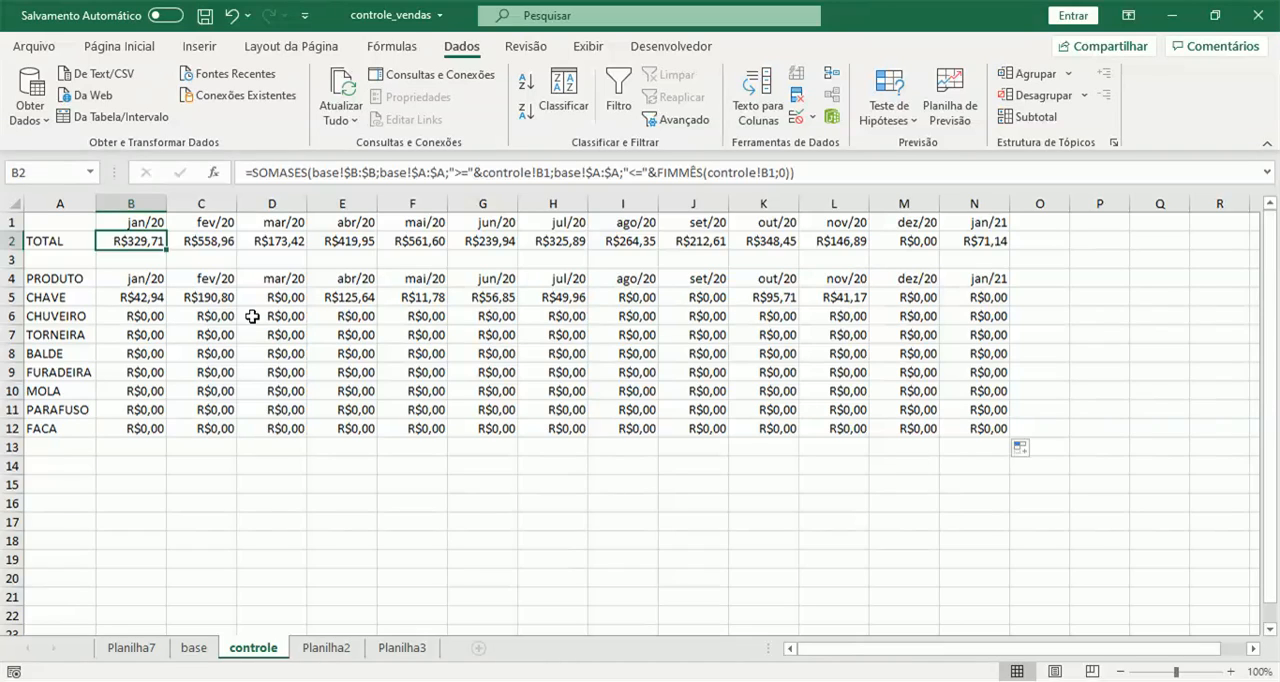
Lock the row of both month references in the B5 formula by changing them to controle!B$4.
left_click(155, 297)
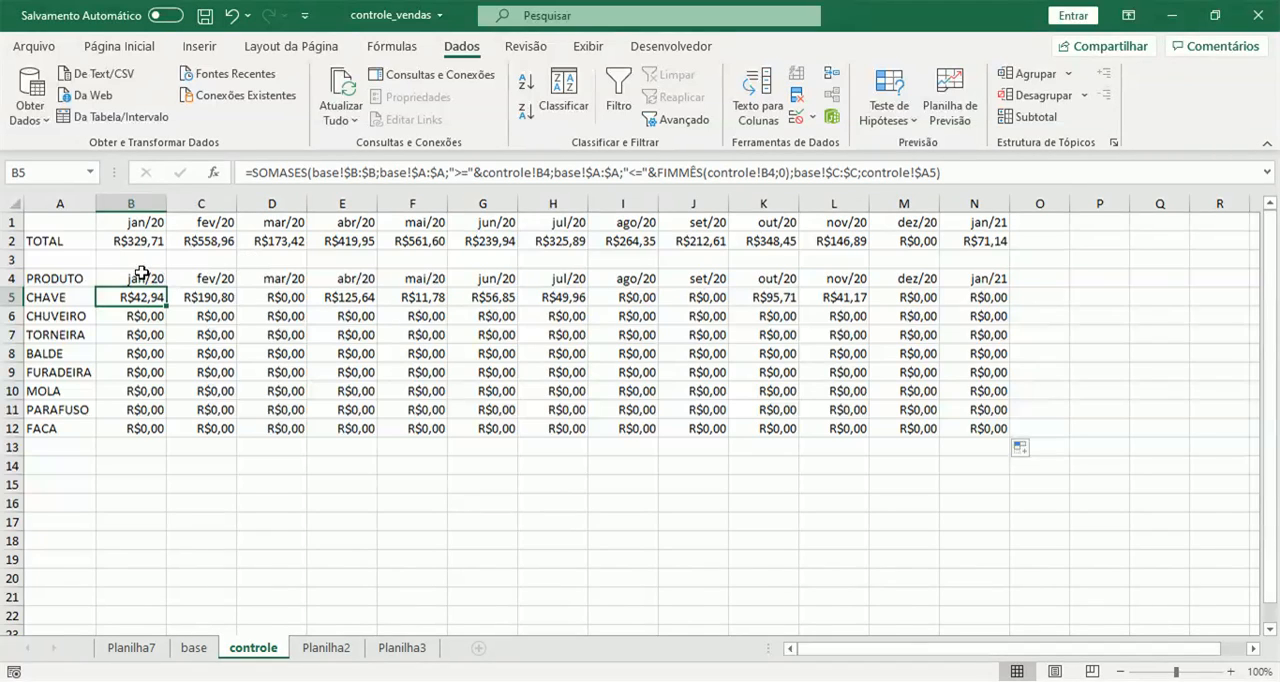
left_click(541, 173)
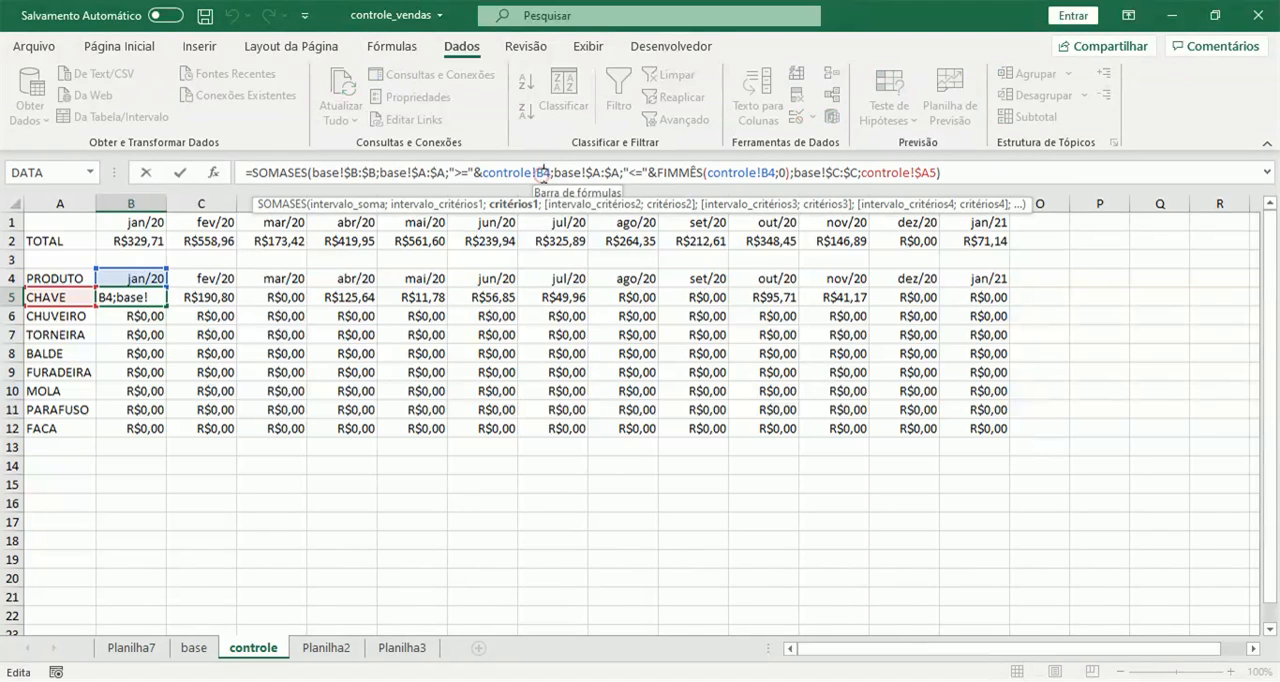
type("$")
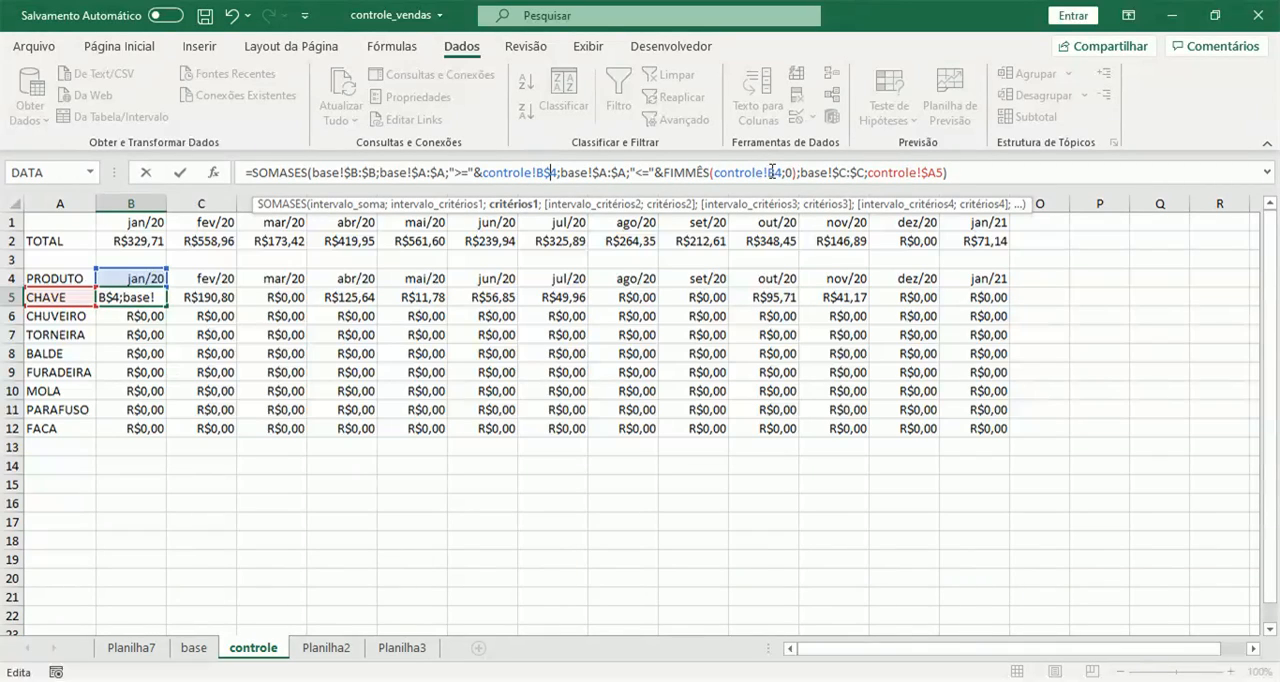
left_click(773, 173)
type("$")
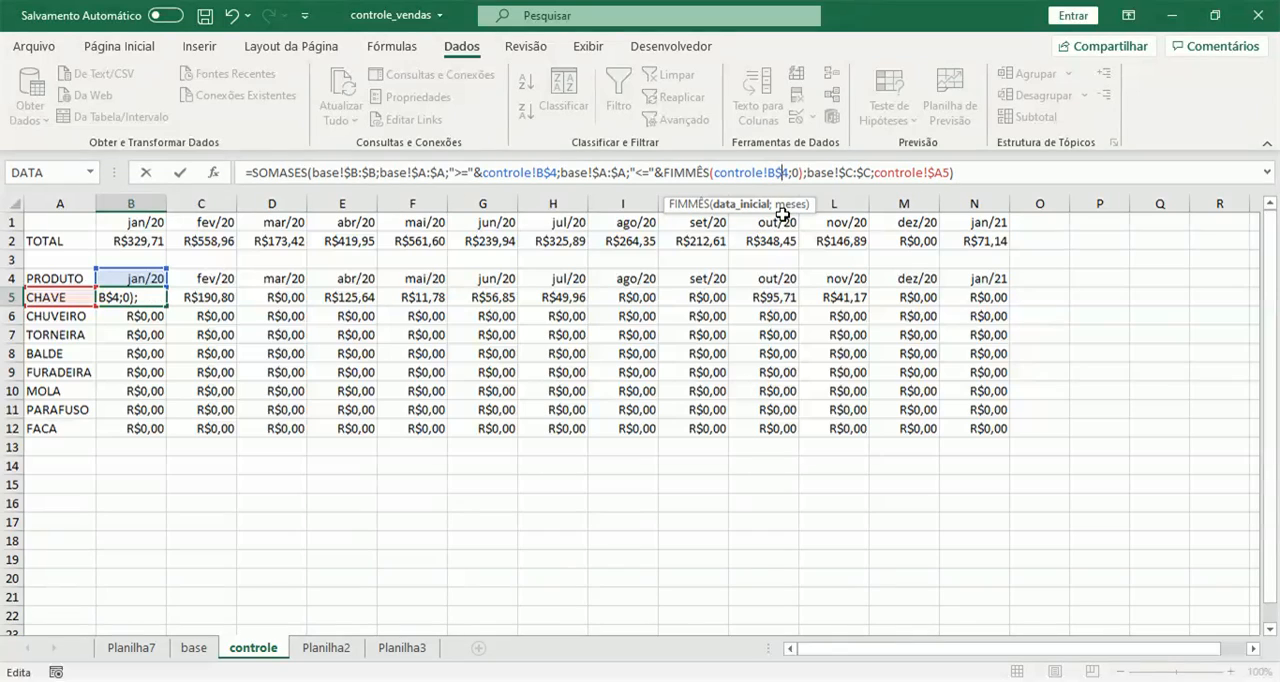
key("Return")
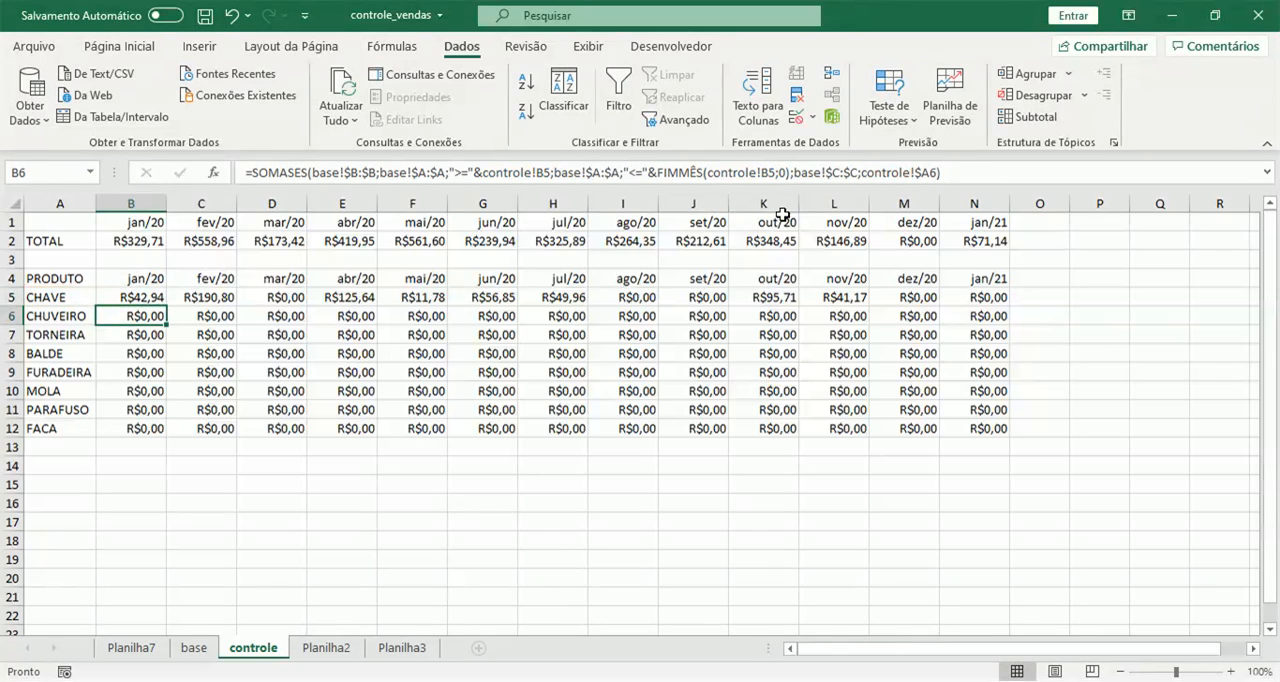
Fill the B5 formula with the locked month row across to N5 and down to row 12, covering all products.
left_click(150, 297)
left_click_drag(166, 305, 1015, 293)
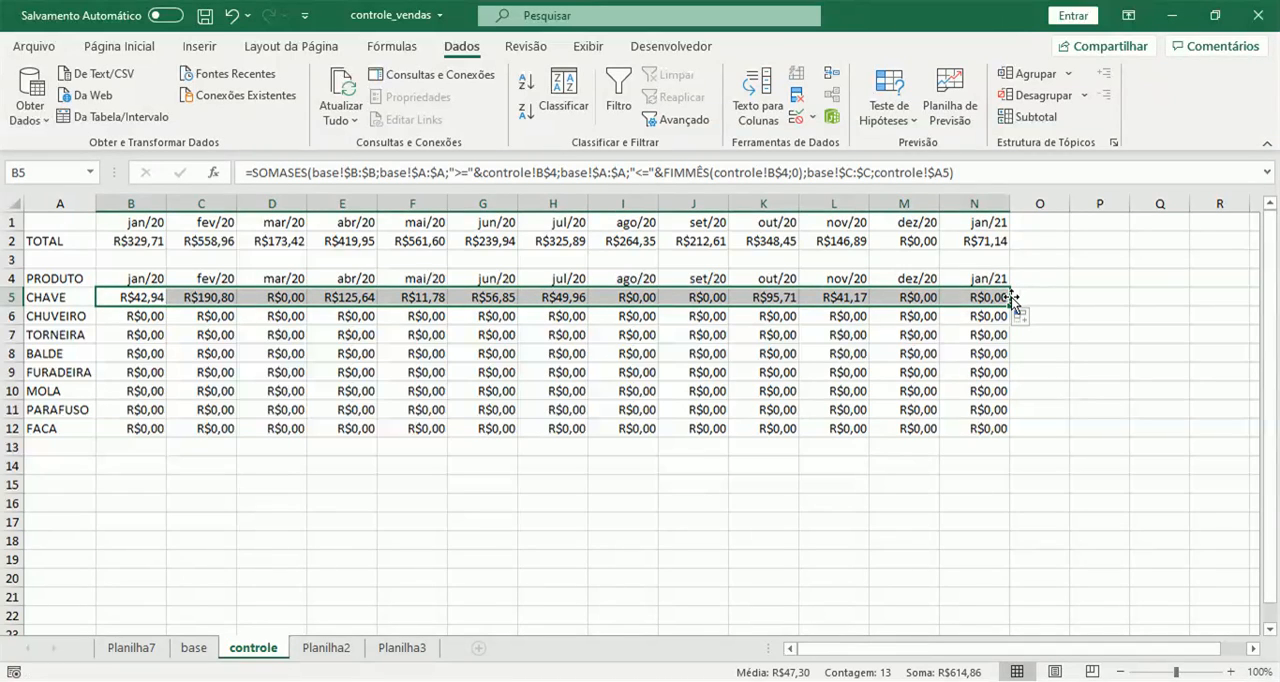
left_click_drag(1009, 304, 1011, 429)
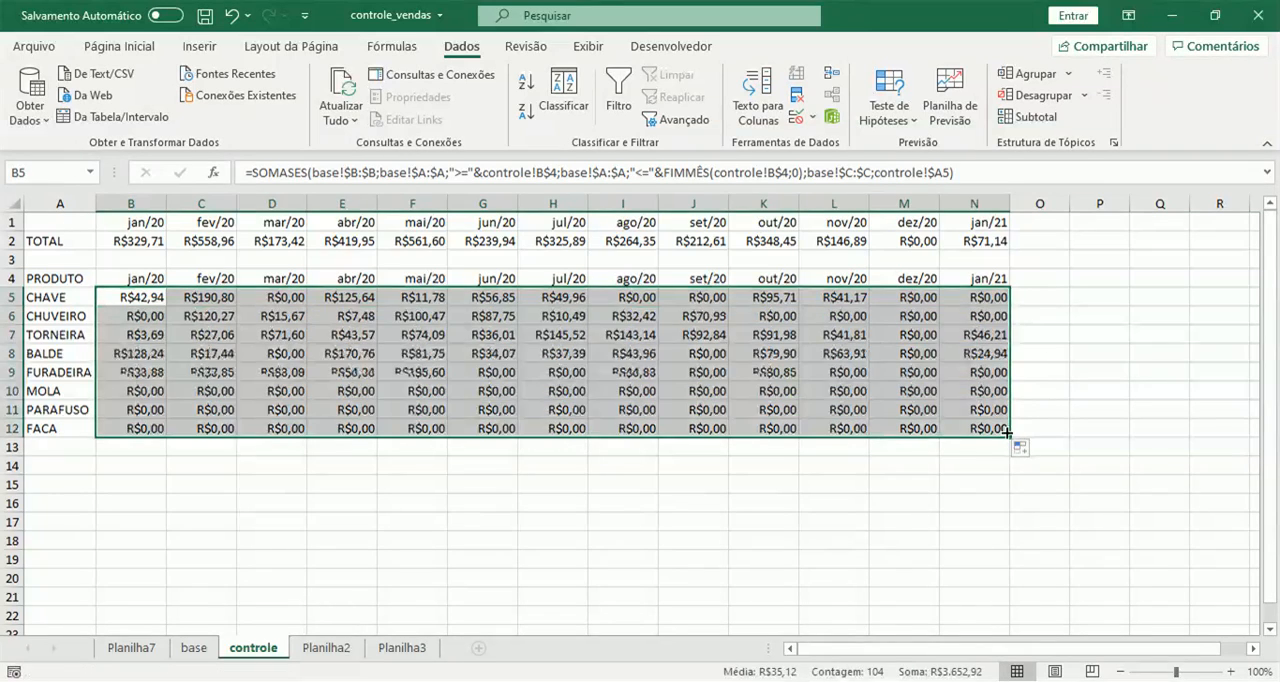
left_click(545, 354)
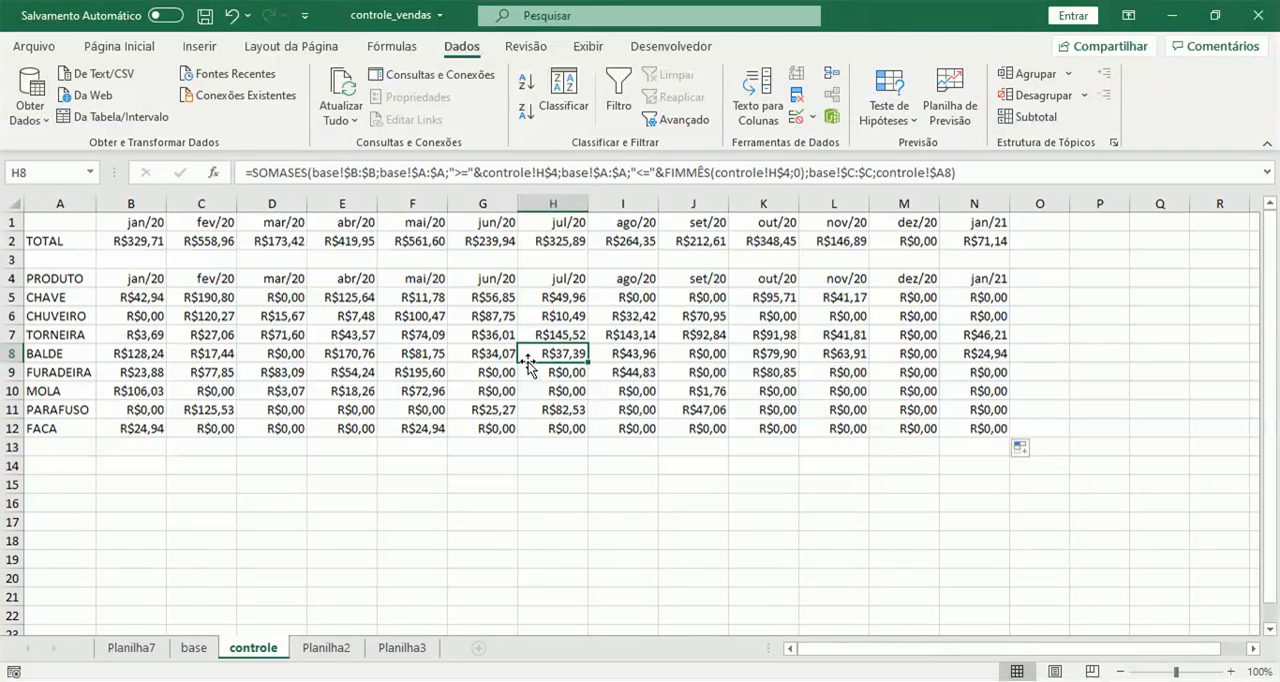
View the formatted example table on the Planilha2 sheet and return to the controle sheet.
left_click(325, 648)
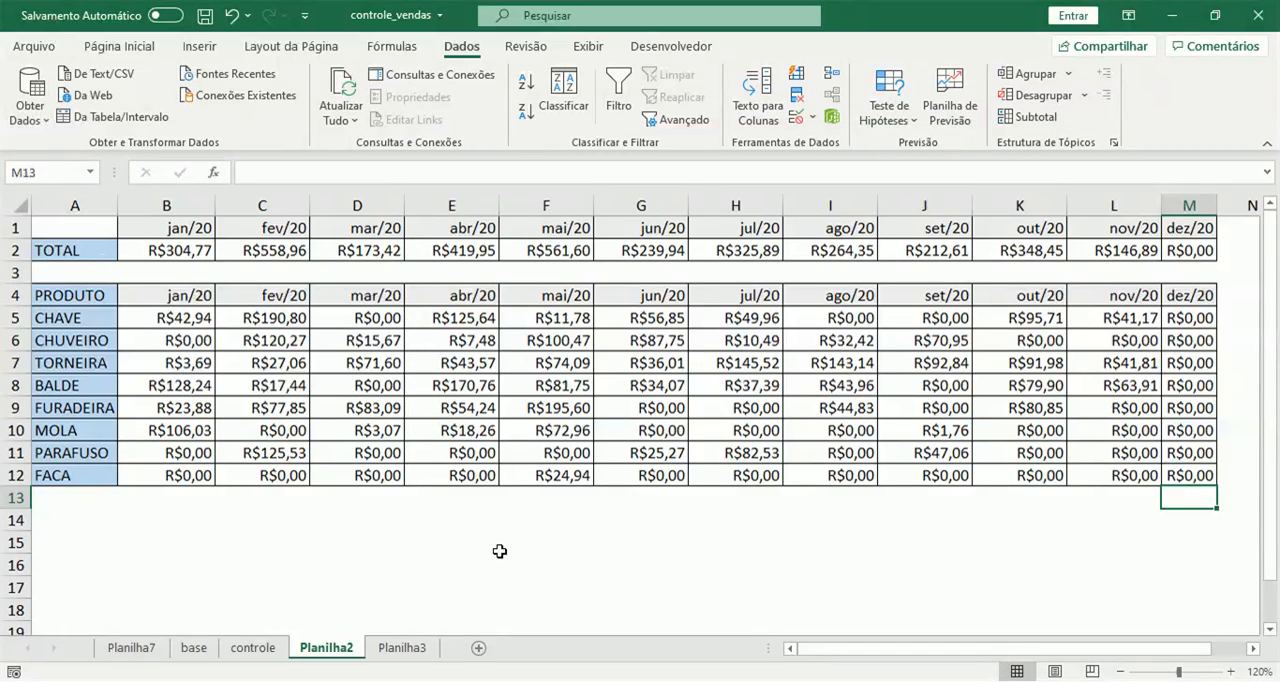
left_click(253, 648)
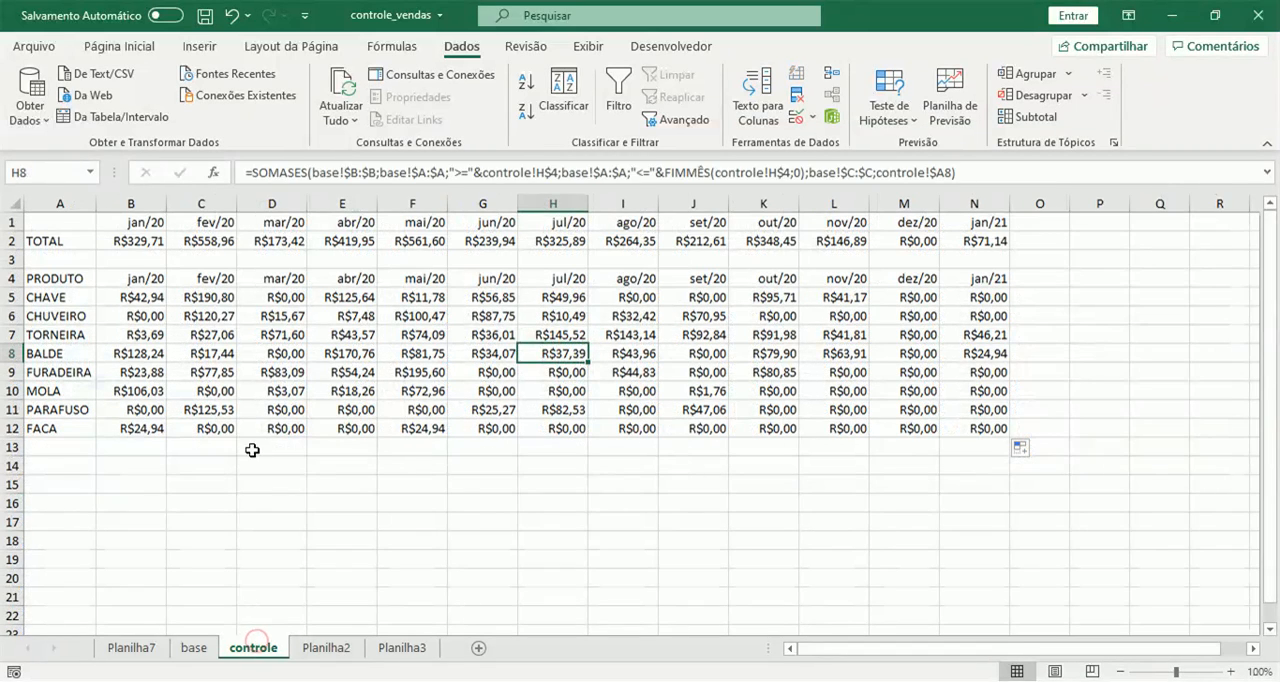
Hide the gridlines on the controle sheet and apply all borders to the monthly totals in B1:N2 and to cell A2.
left_click(587, 46)
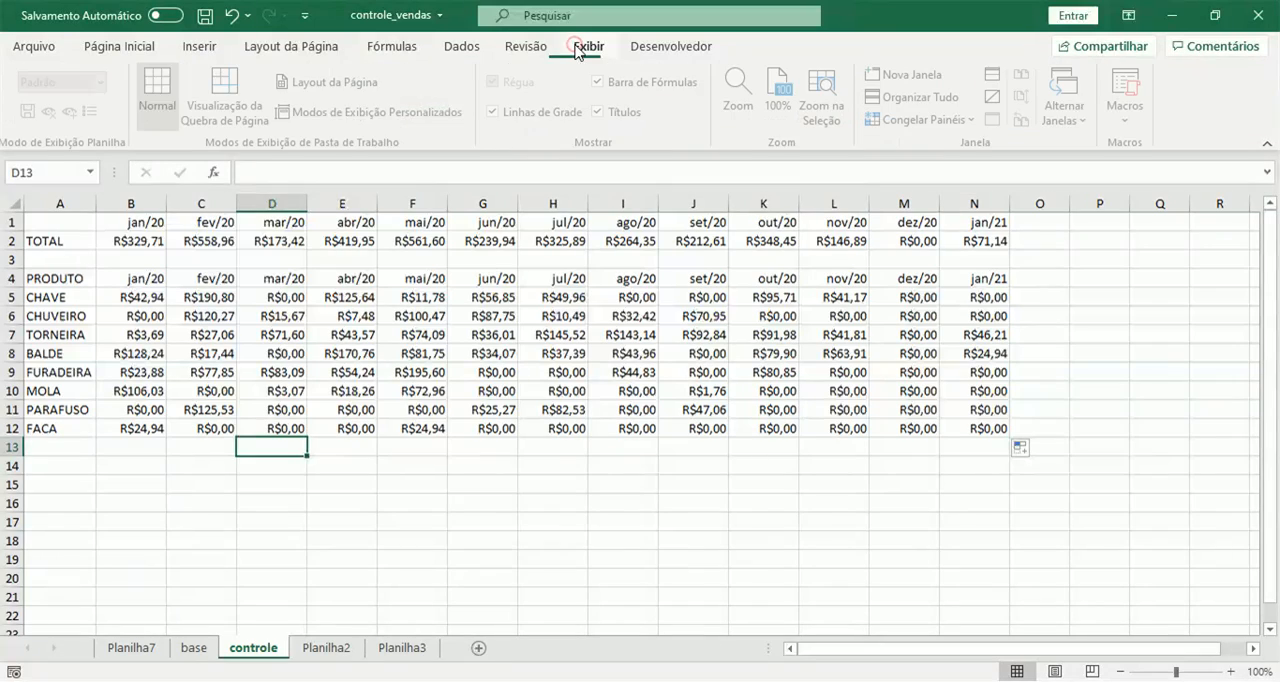
left_click(498, 112)
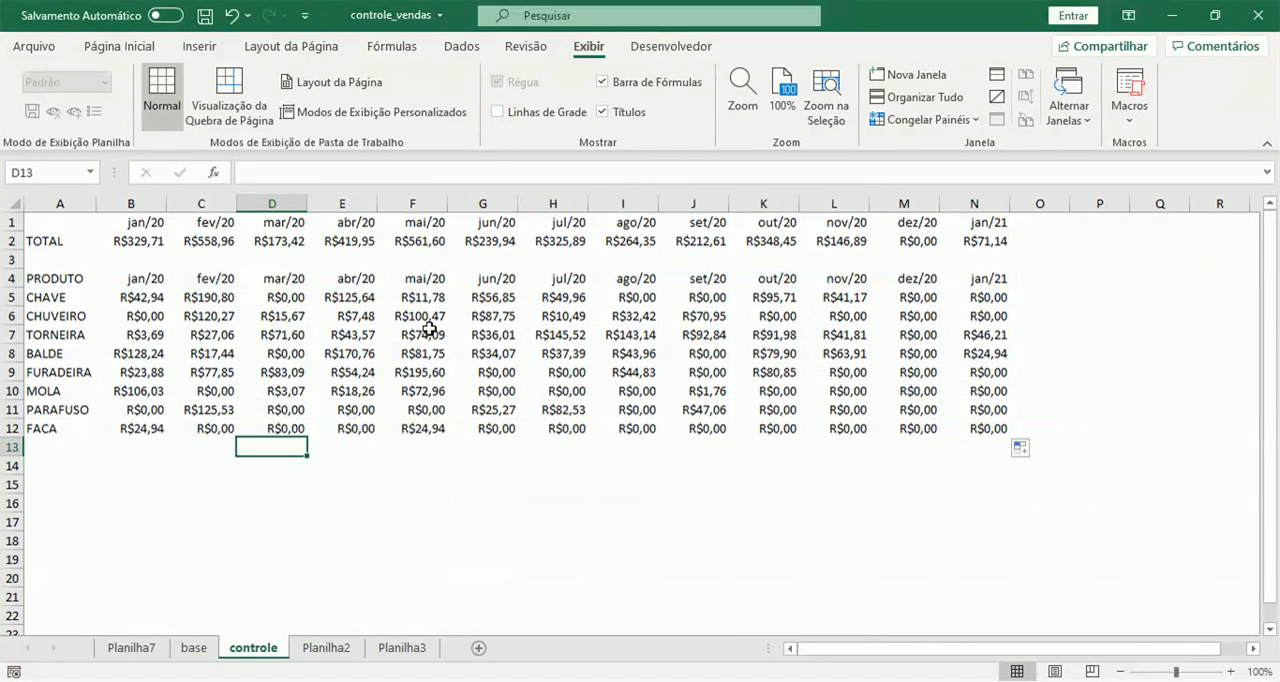
left_click_drag(143, 222, 974, 240)
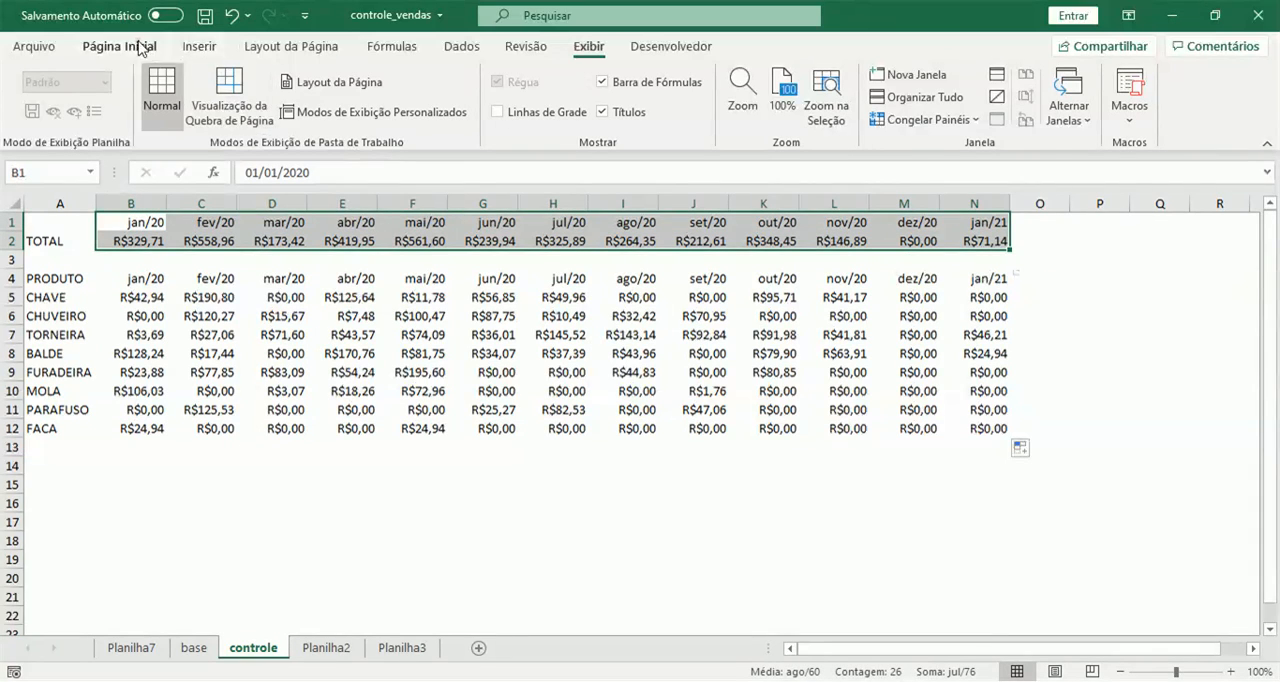
left_click(135, 46)
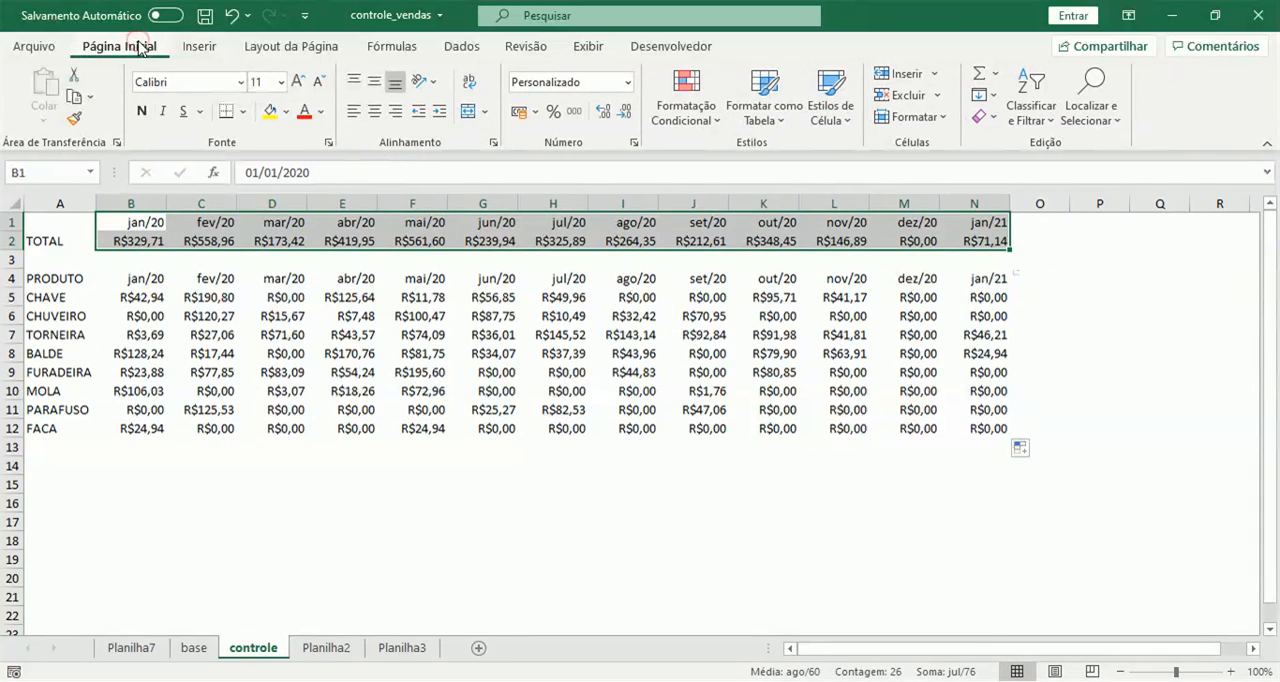
left_click(244, 112)
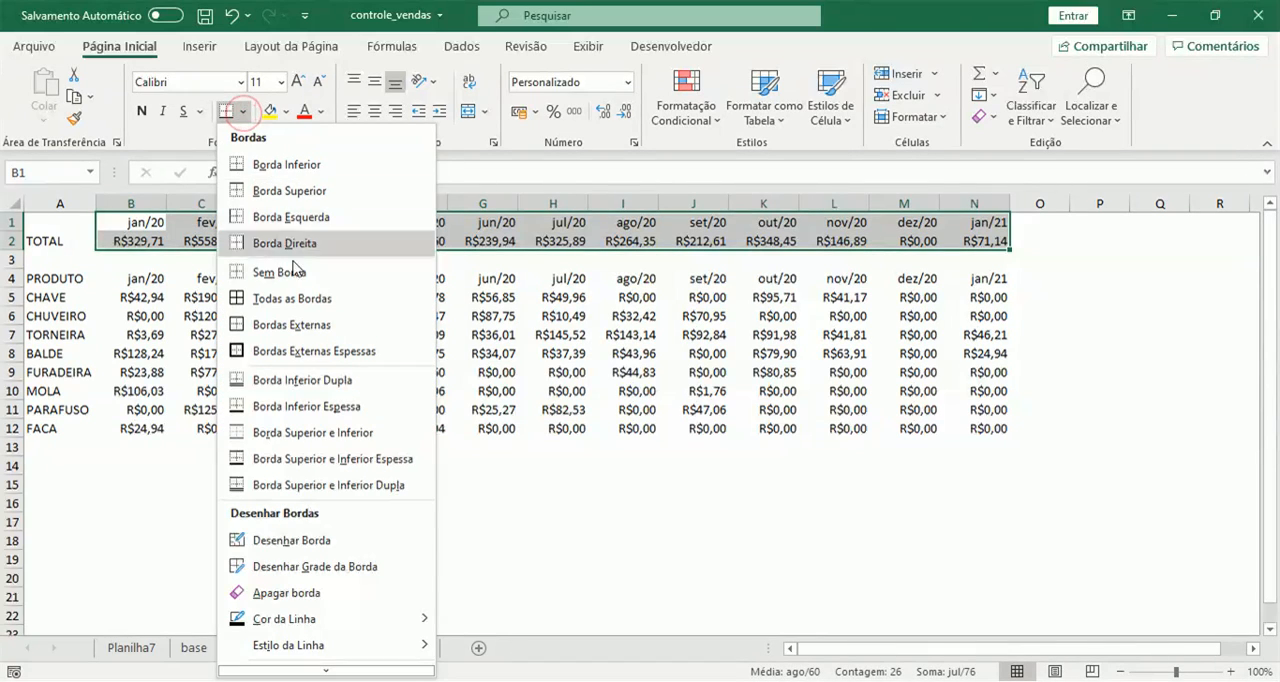
left_click(297, 298)
left_click(63, 243)
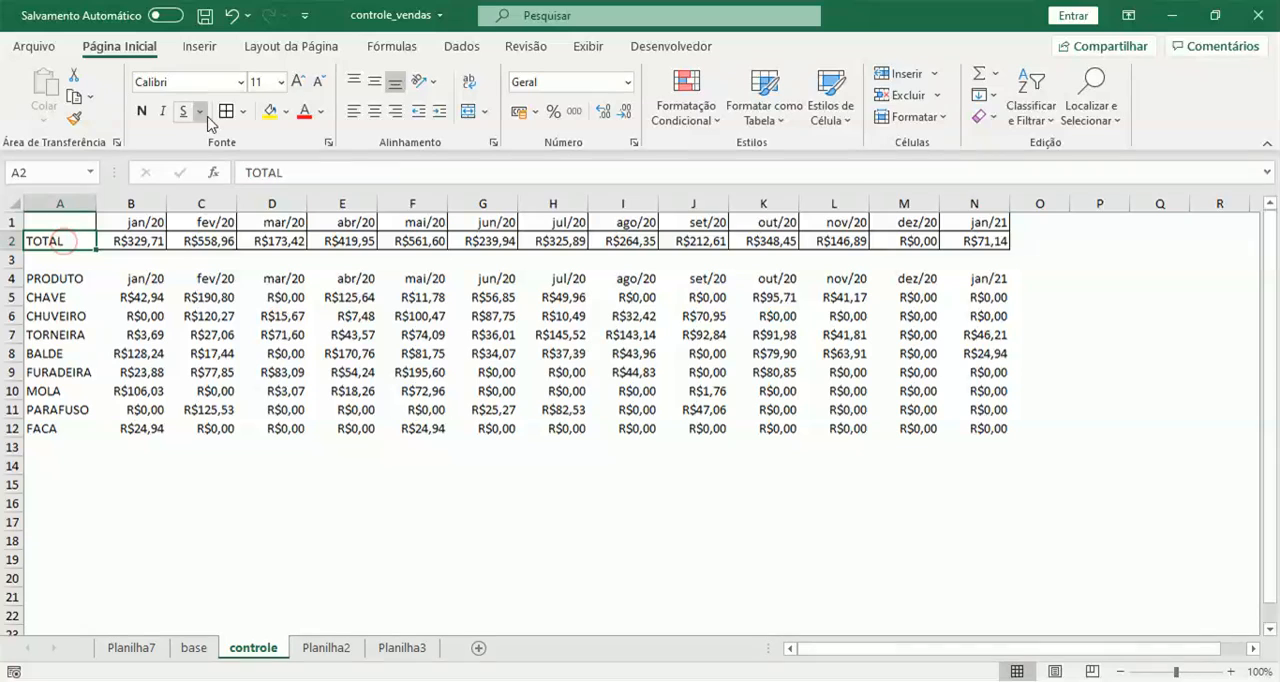
Apply all borders to the product-by-month table in A4:N12.
left_click_drag(55, 278, 995, 431)
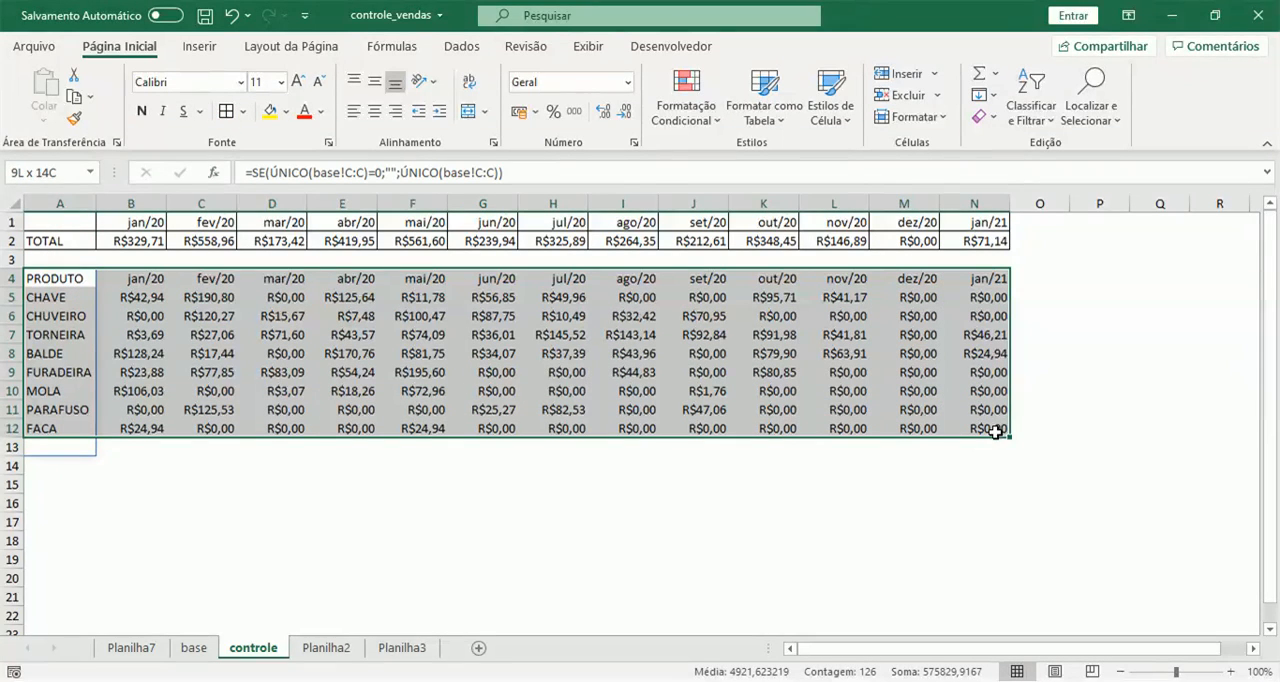
left_click(226, 112)
left_click(364, 336)
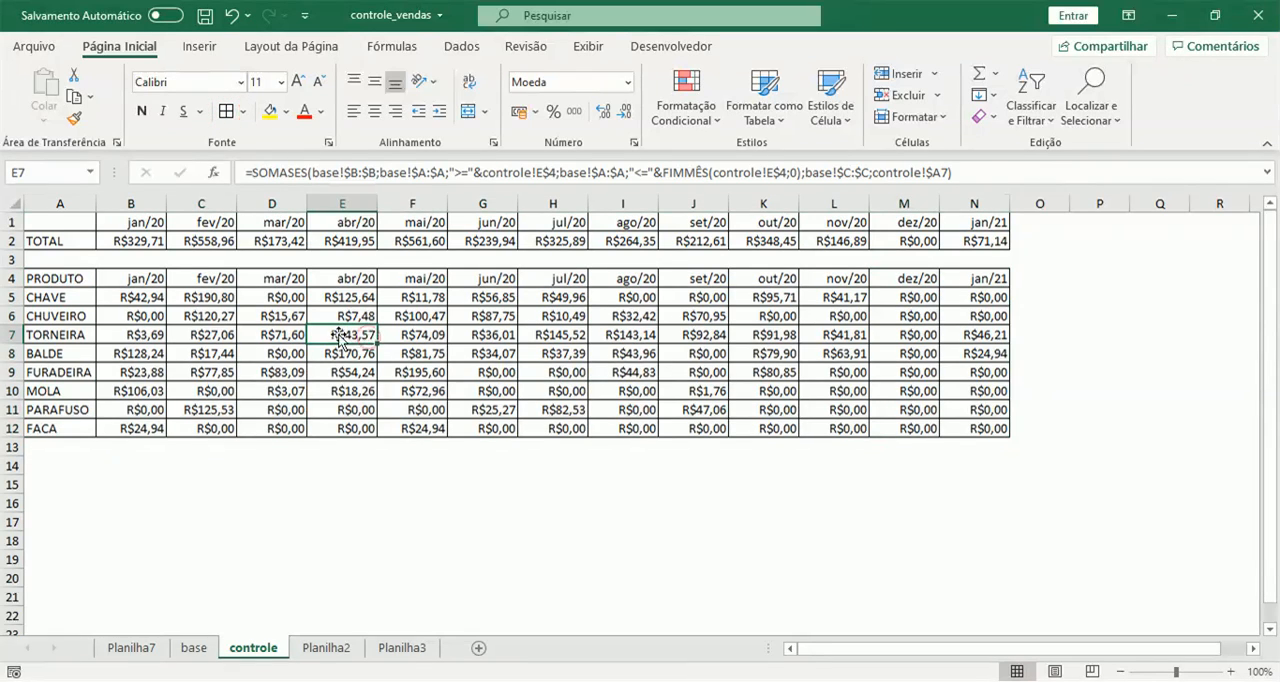
Fill the month headers in B1:N1 and B4:N4 with light gray, following the example on Planilha2.
left_click_drag(148, 221, 986, 215)
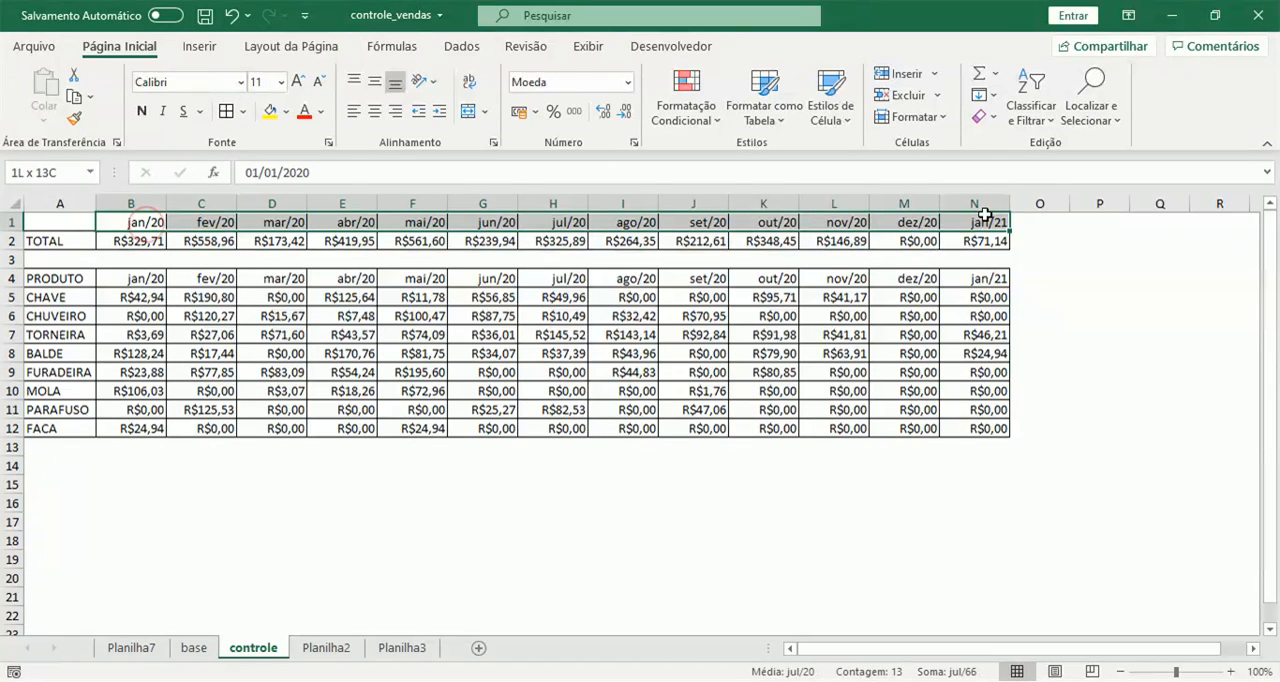
left_click(333, 650)
left_click(235, 648)
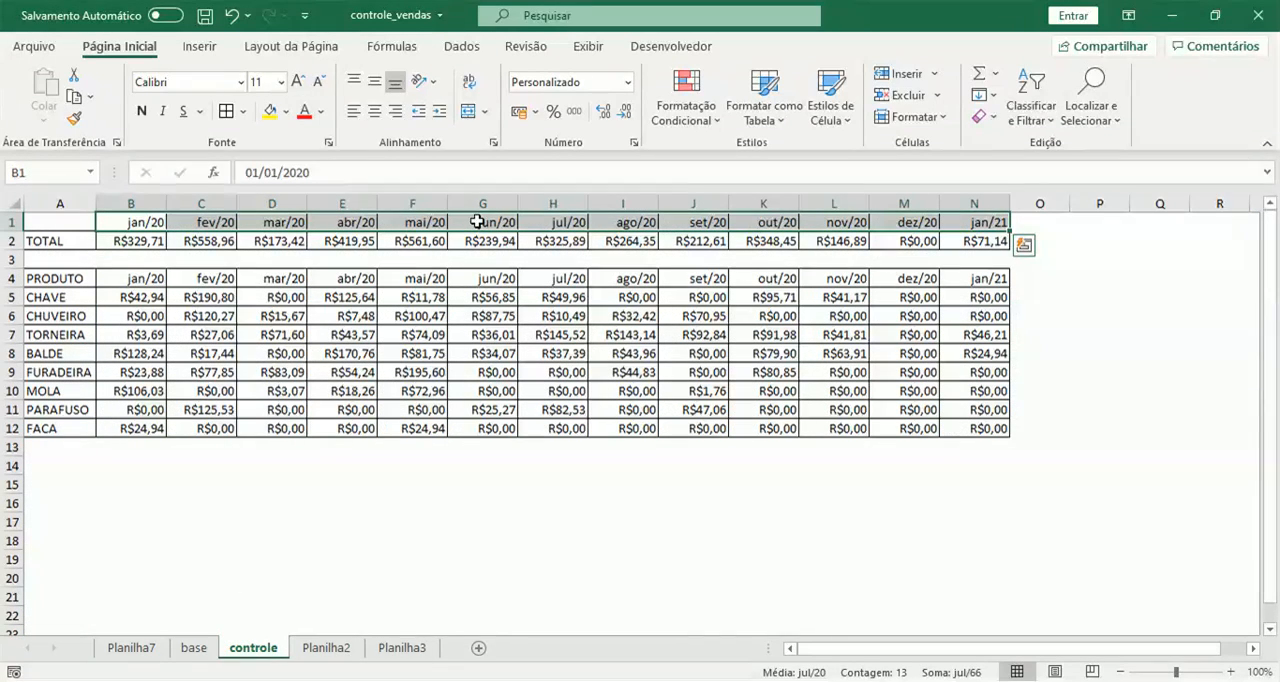
left_click(287, 112)
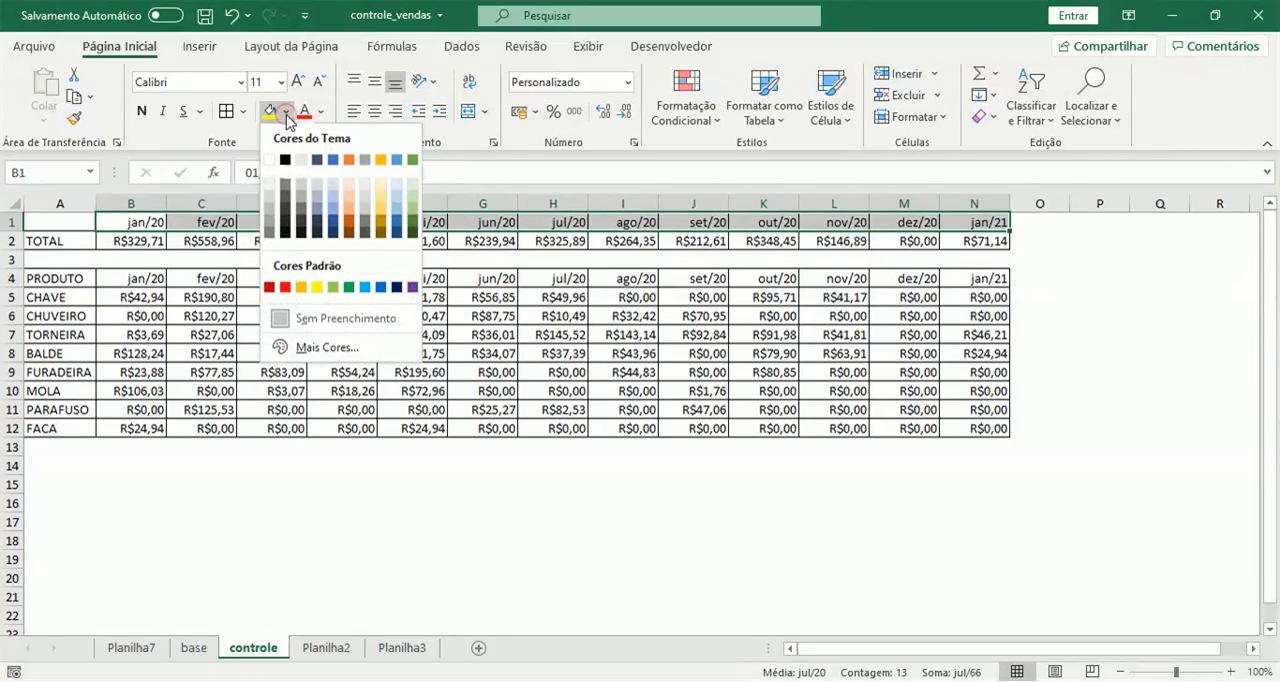
left_click(366, 192)
left_click_drag(140, 280, 997, 282)
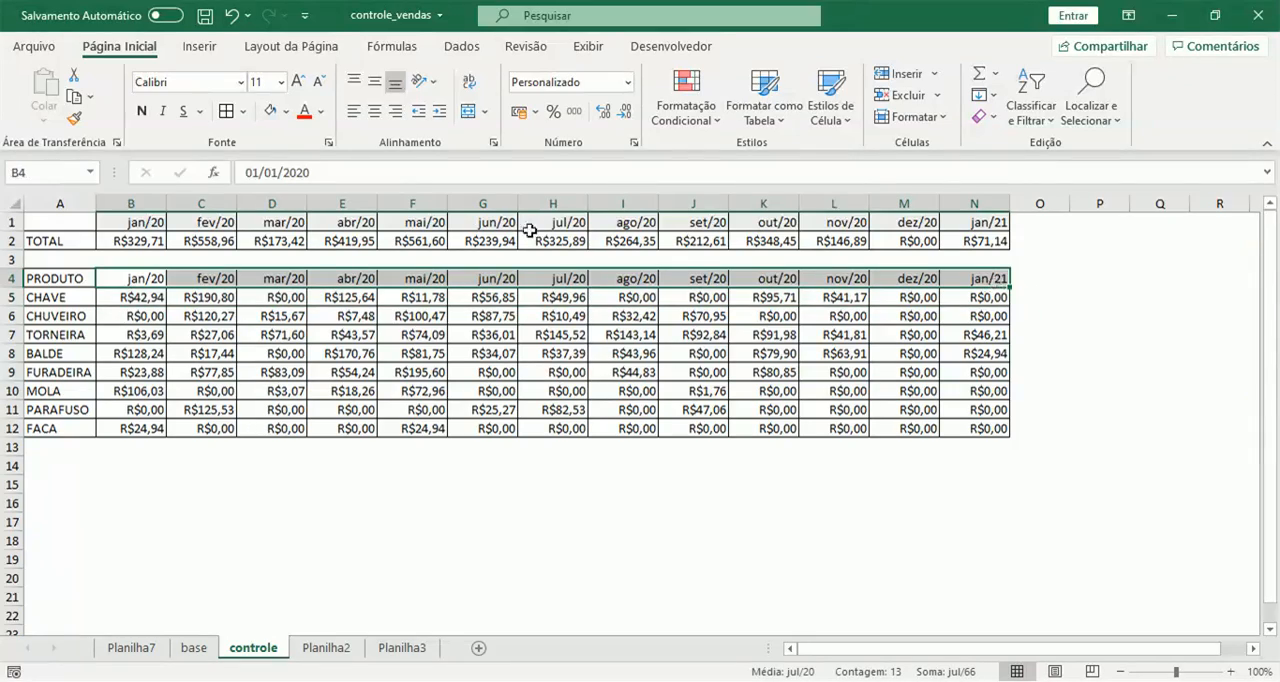
left_click(267, 112)
Check the example on Planilha2, and fill the TOTAL label in A2 and the product column A4:A12 on controle with light blue.
left_click(326, 648)
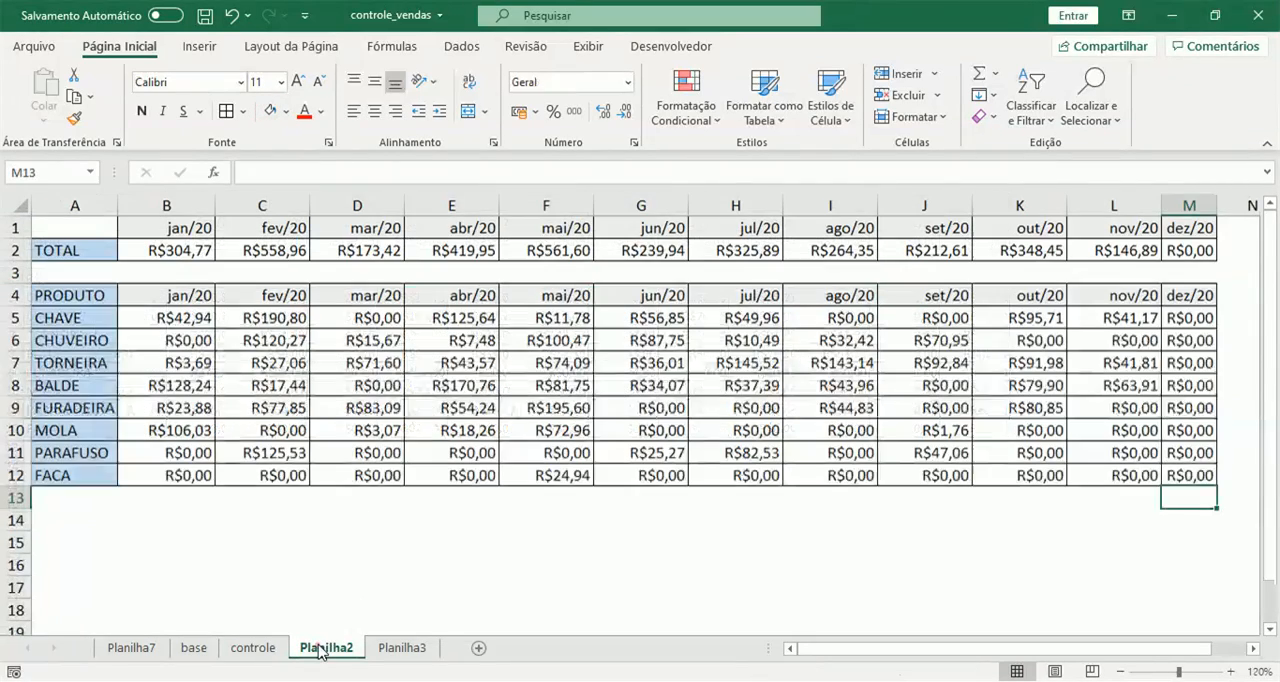
left_click(276, 655)
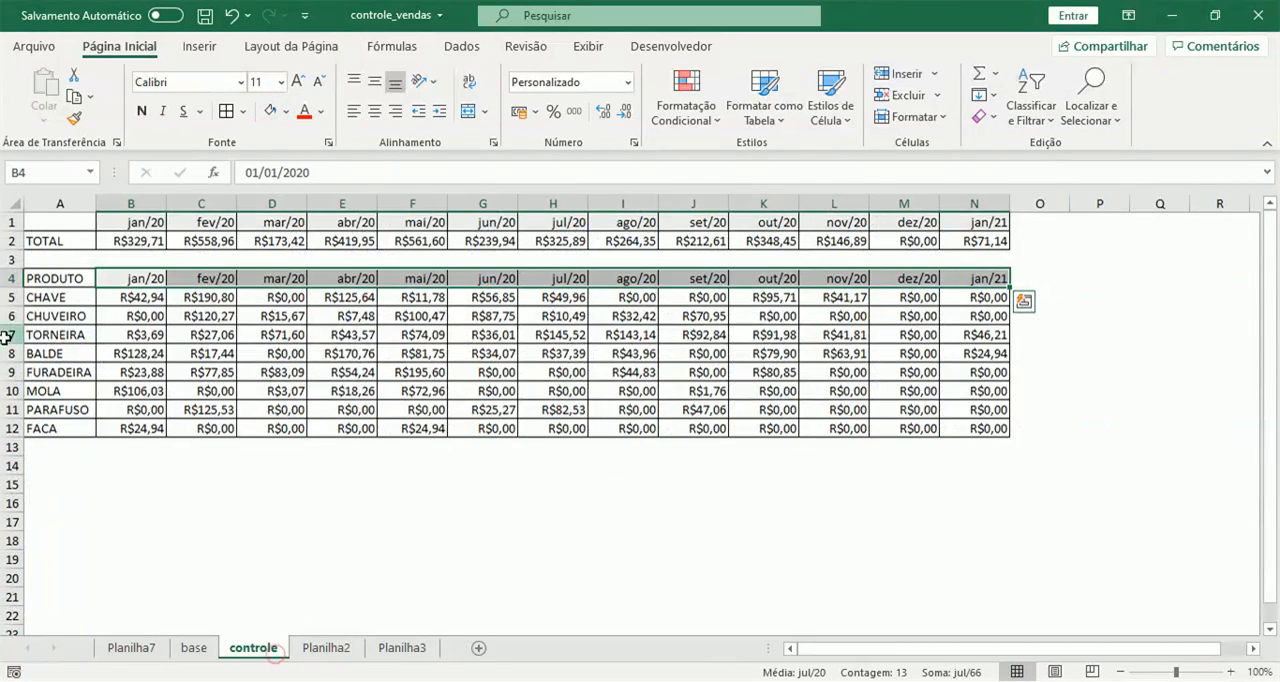
left_click(45, 240)
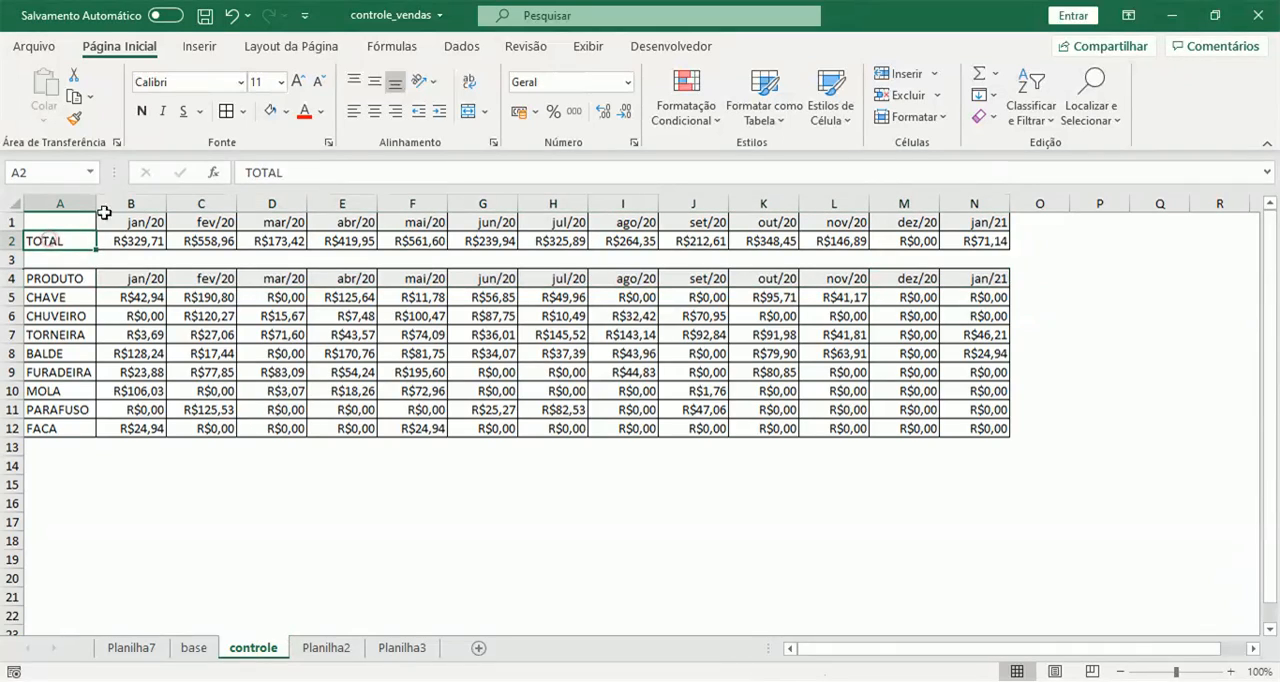
left_click(286, 112)
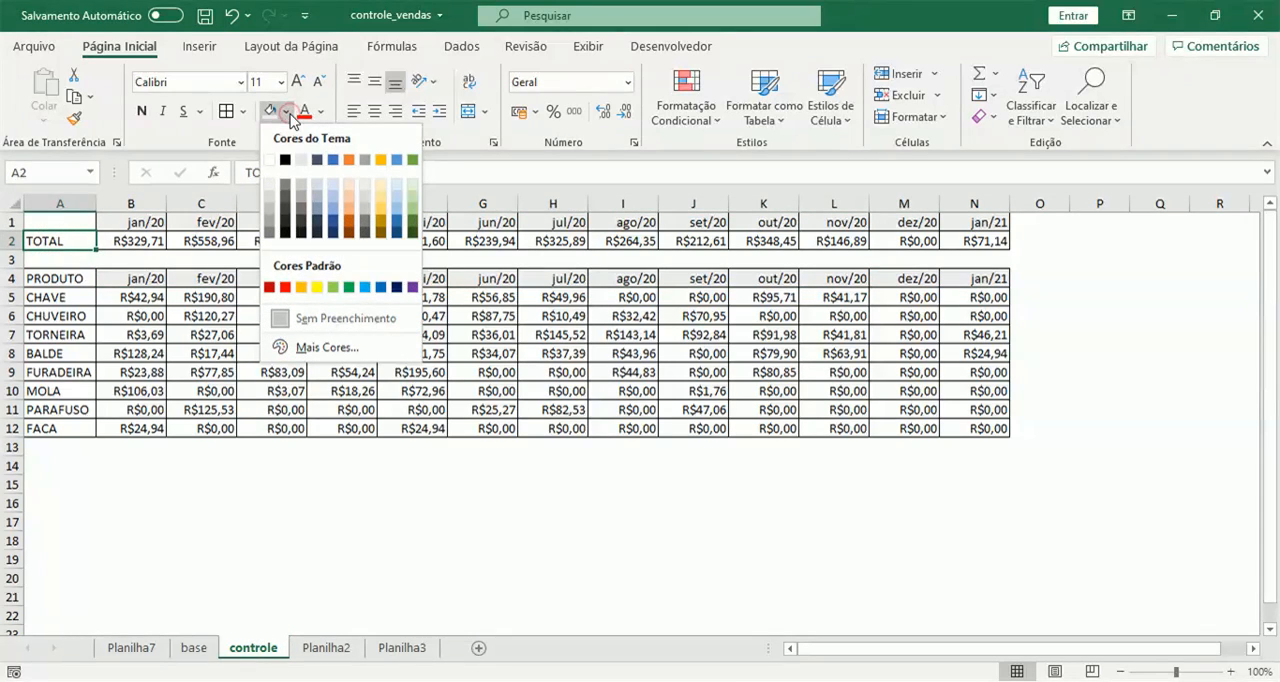
left_click(338, 190)
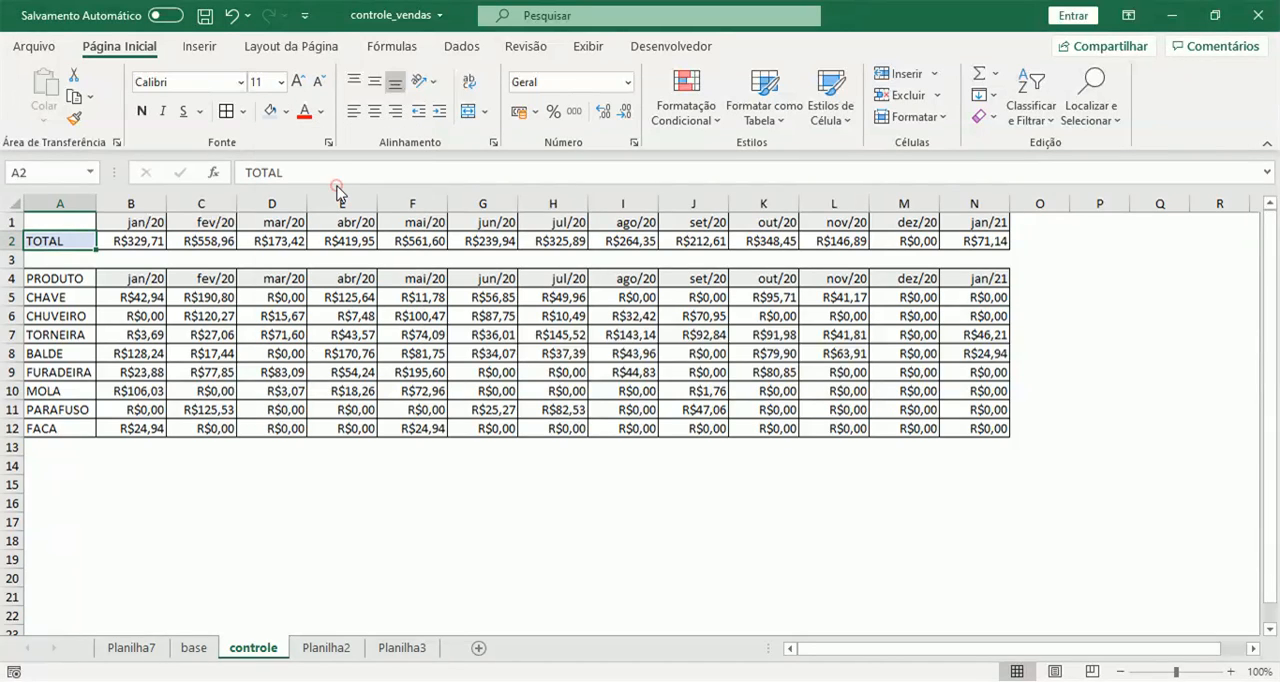
left_click(68, 282)
left_click_drag(68, 282, 75, 430)
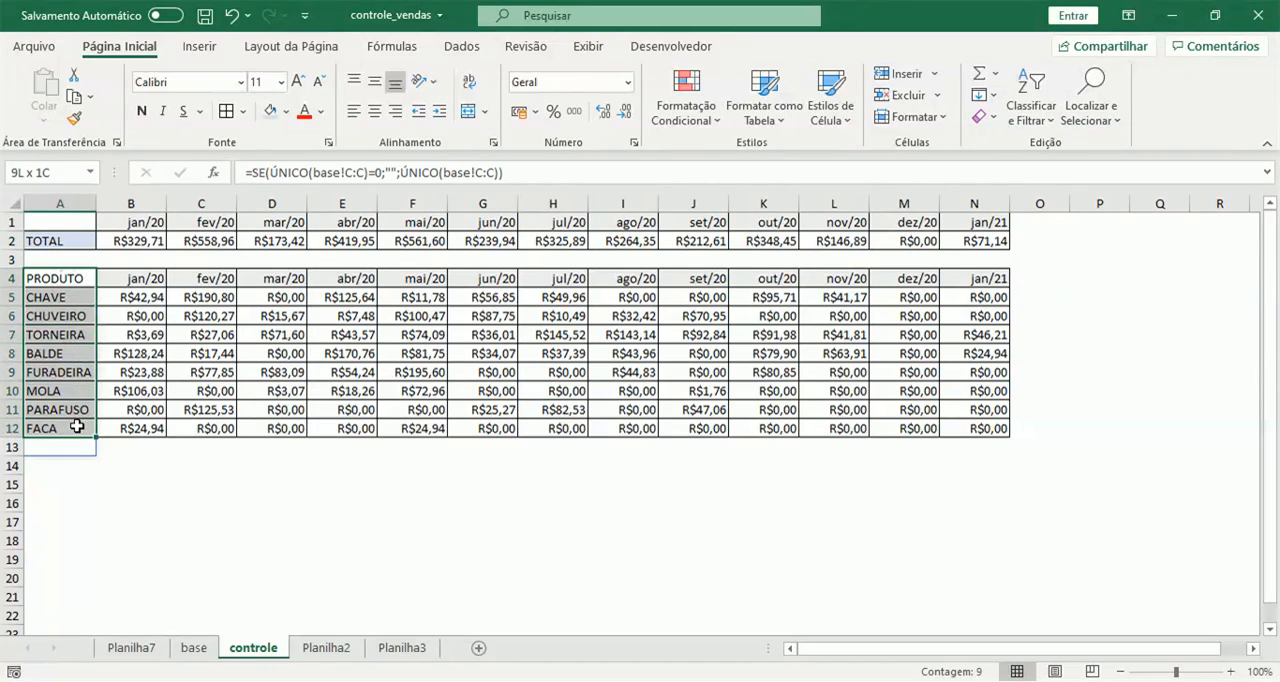
left_click(270, 111)
left_click(290, 314)
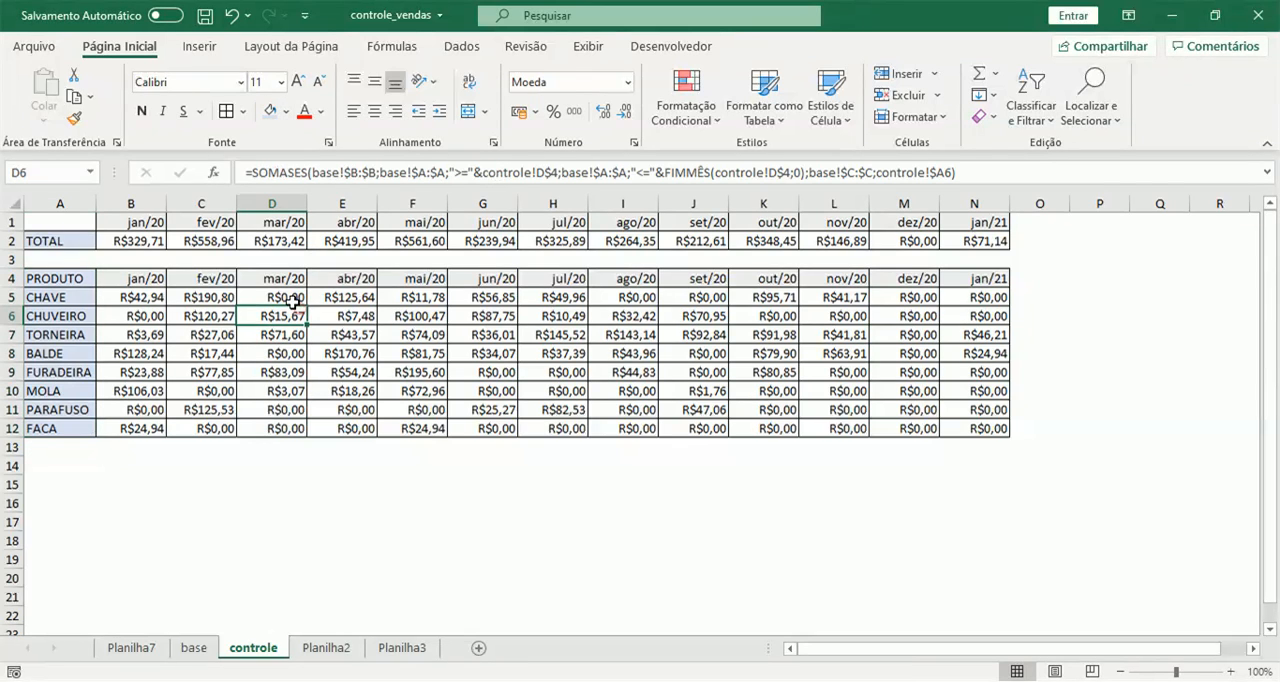
Compare the result with Planilha2 and set the controle sheet's zoom to 120%.
left_click(326, 648)
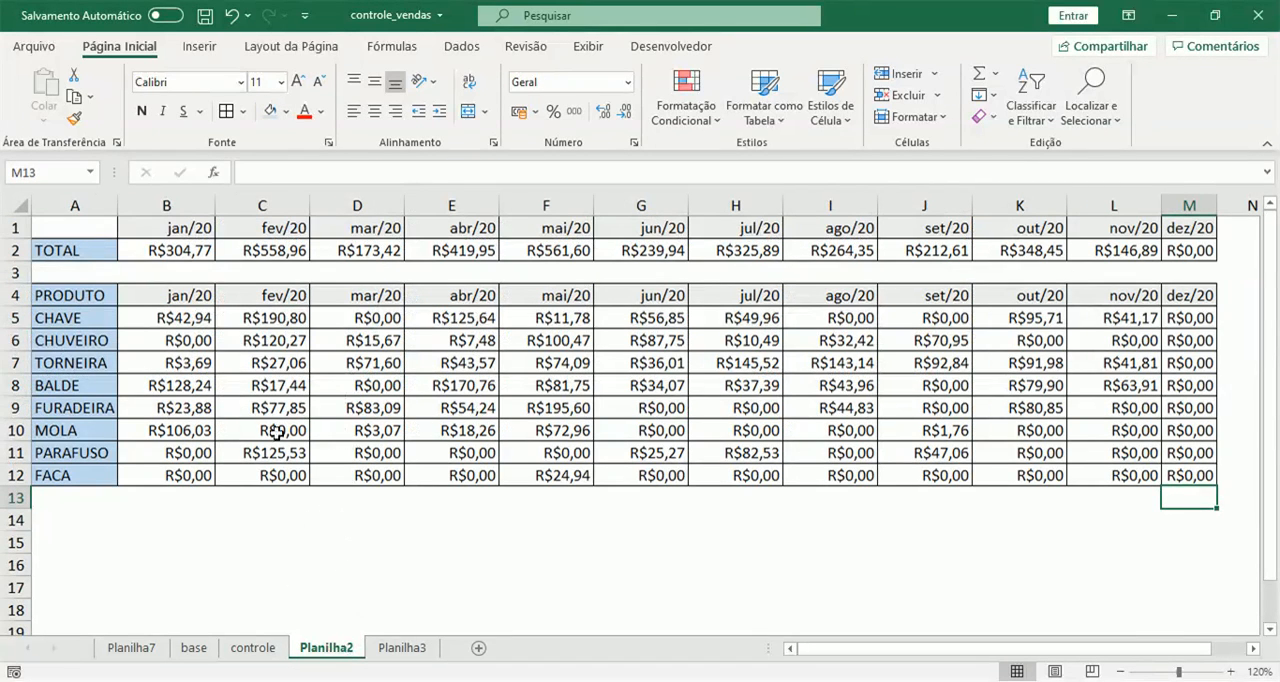
left_click(253, 648)
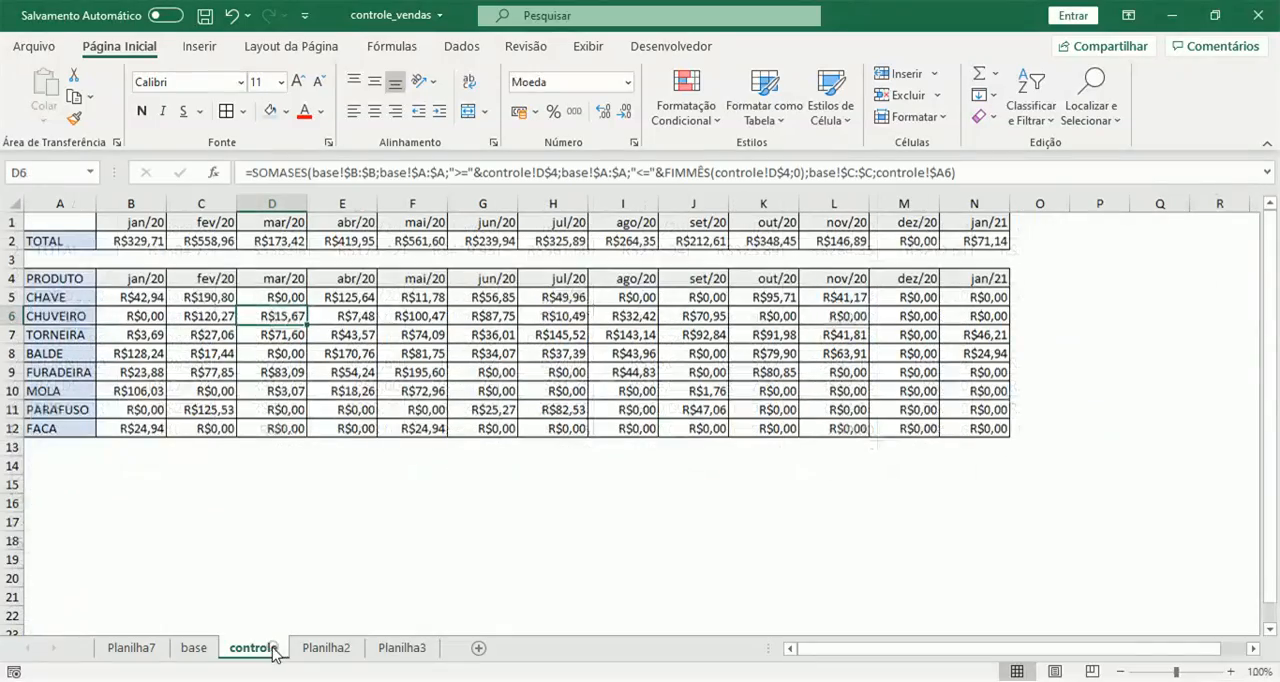
left_click(1232, 672)
left_click(1232, 672)
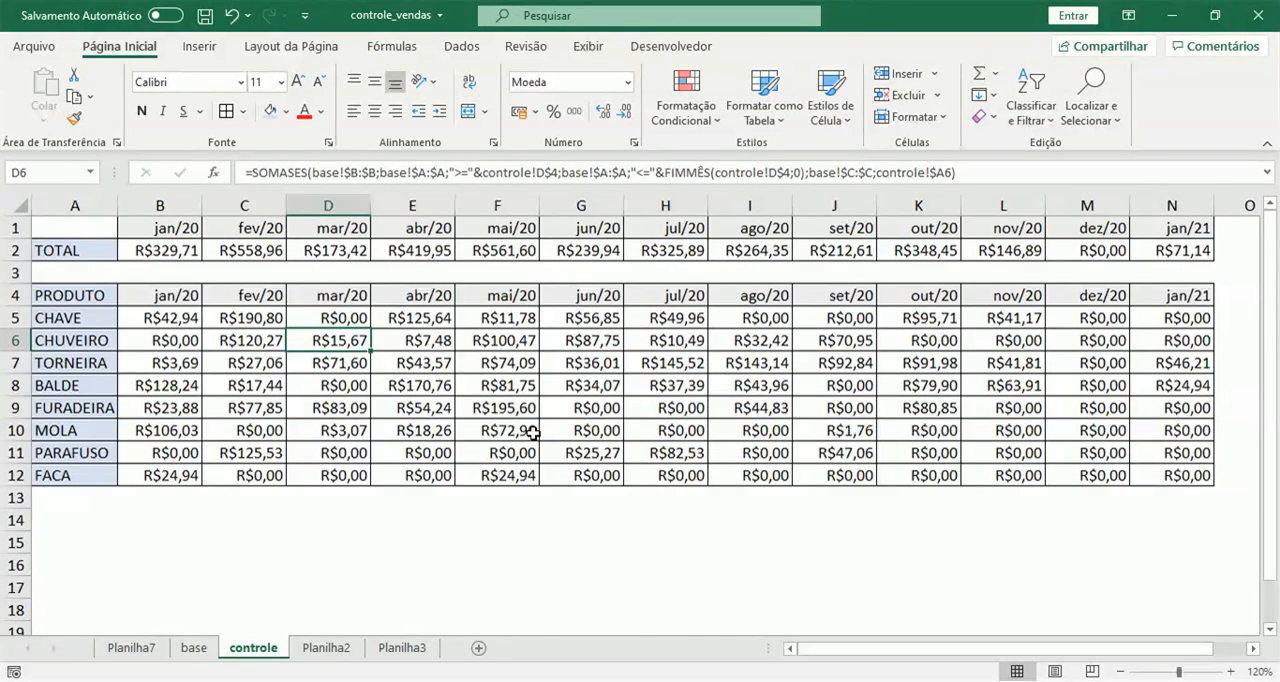
Insert a blank column before the VALOR column on the base sheet.
left_click(194, 648)
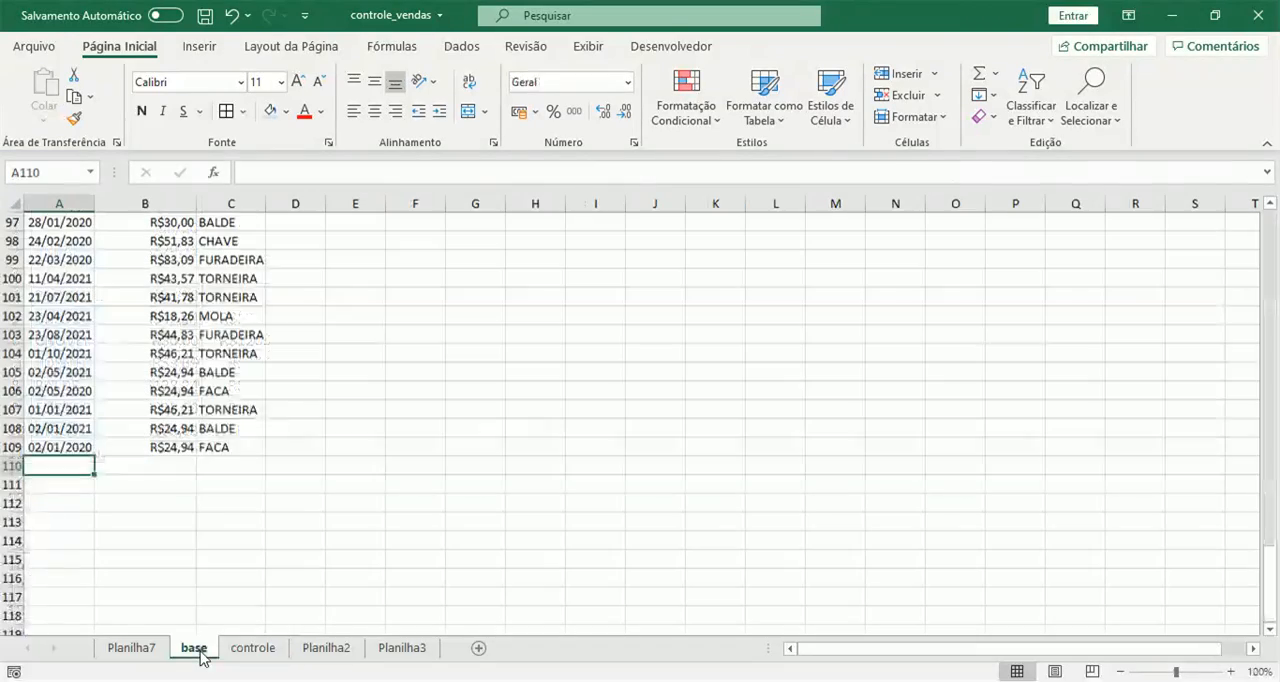
scroll(165, 372, "up", 14)
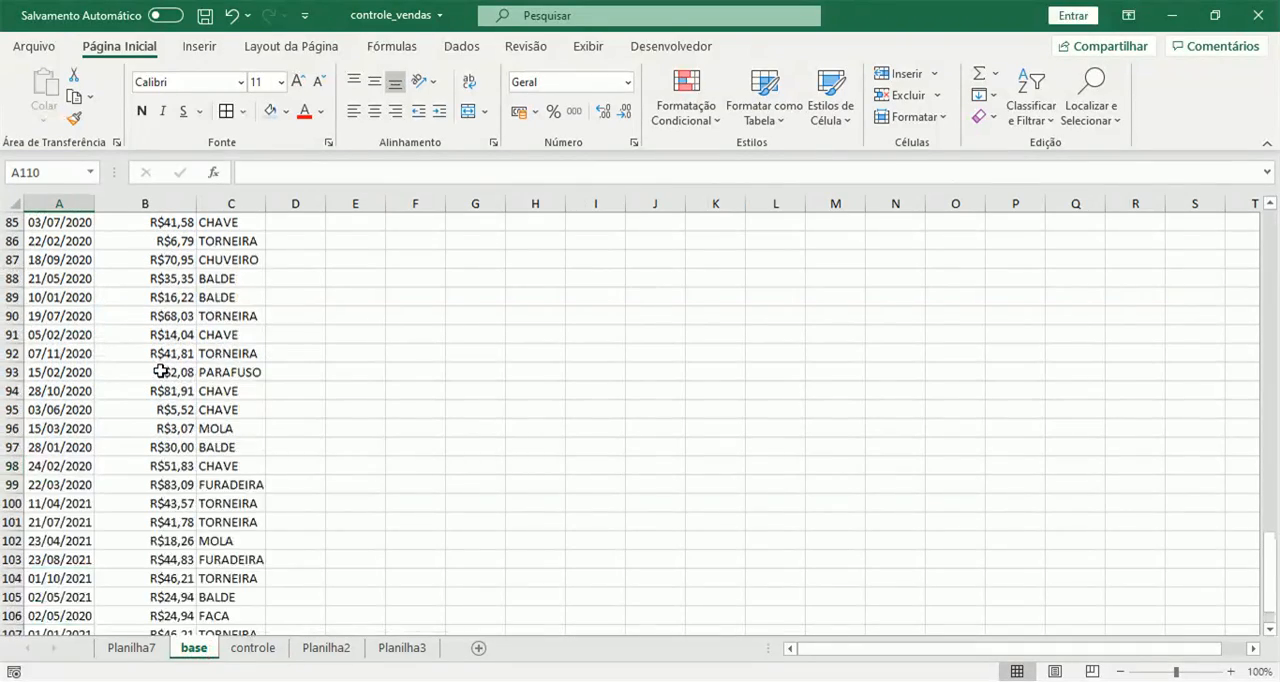
scroll(160, 372, "up", 18)
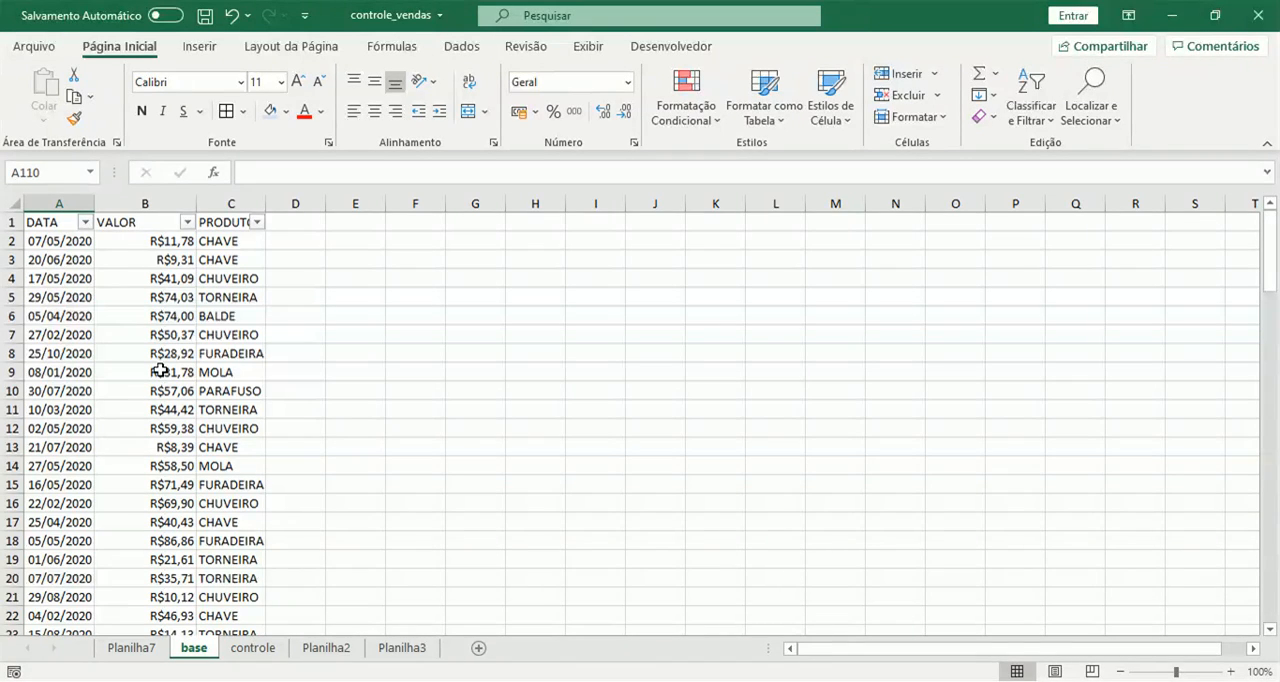
left_click(131, 199)
right_click(133, 206)
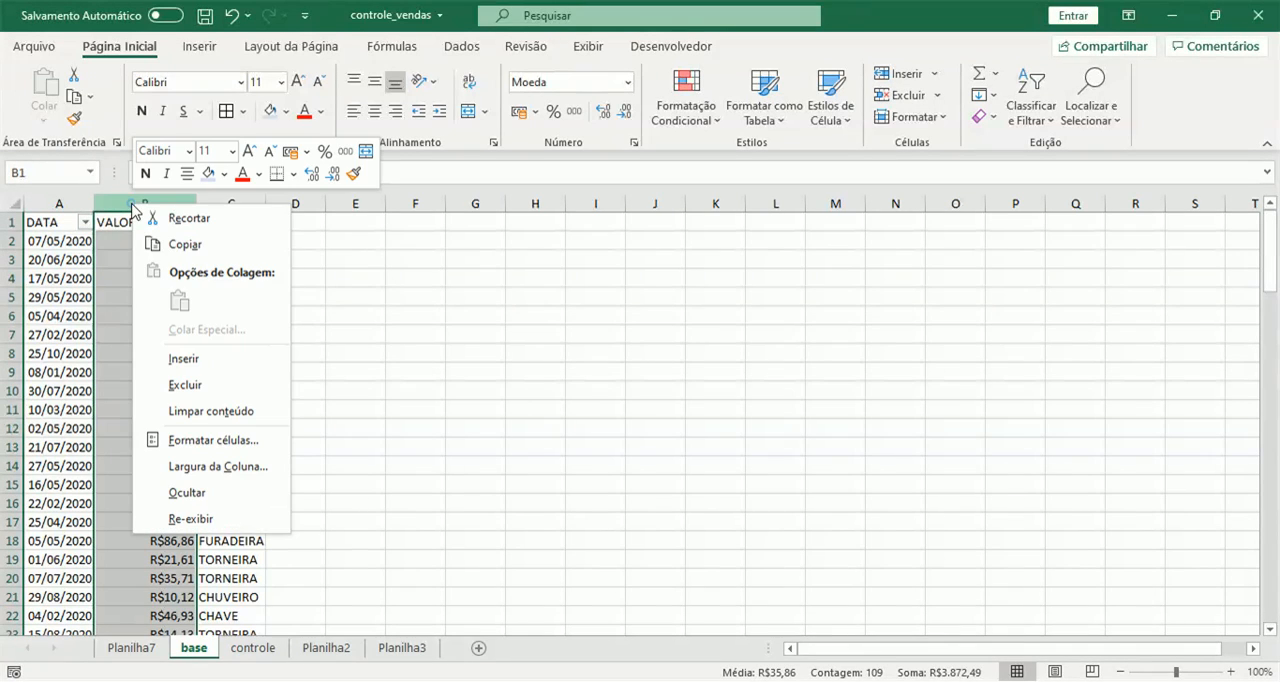
left_click(183, 358)
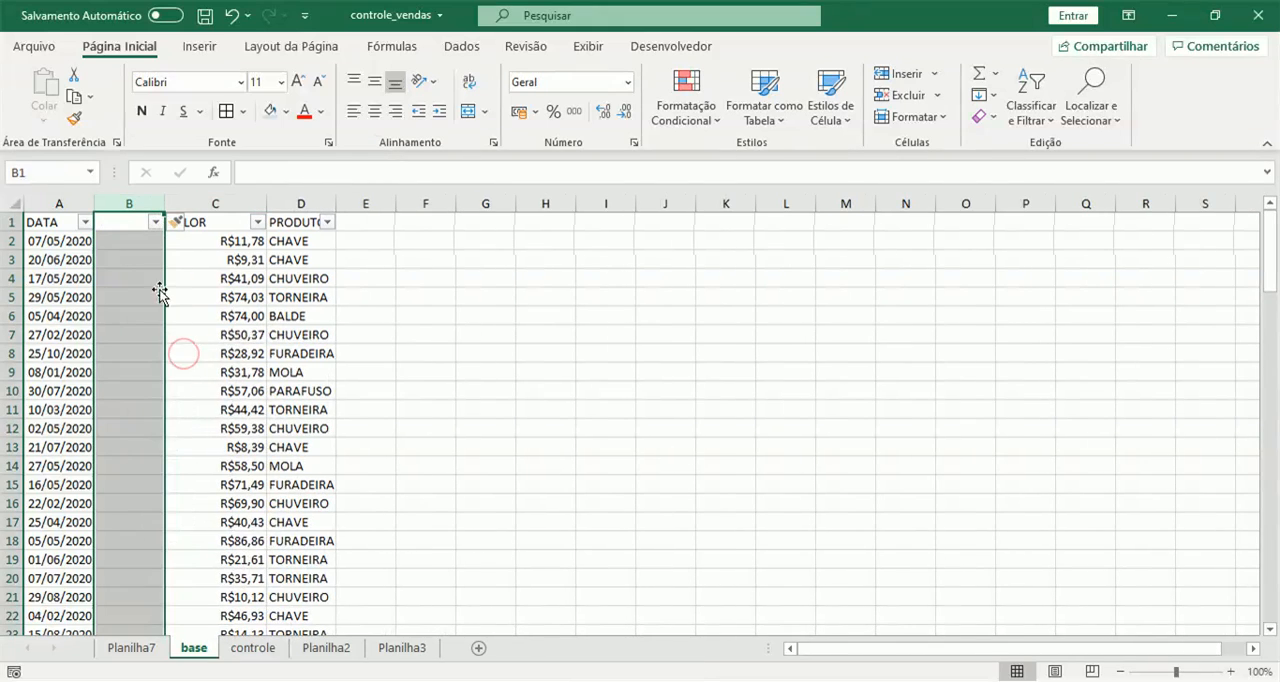
Enter the header ANOMES in cell B1 of the new column.
left_click(129, 221)
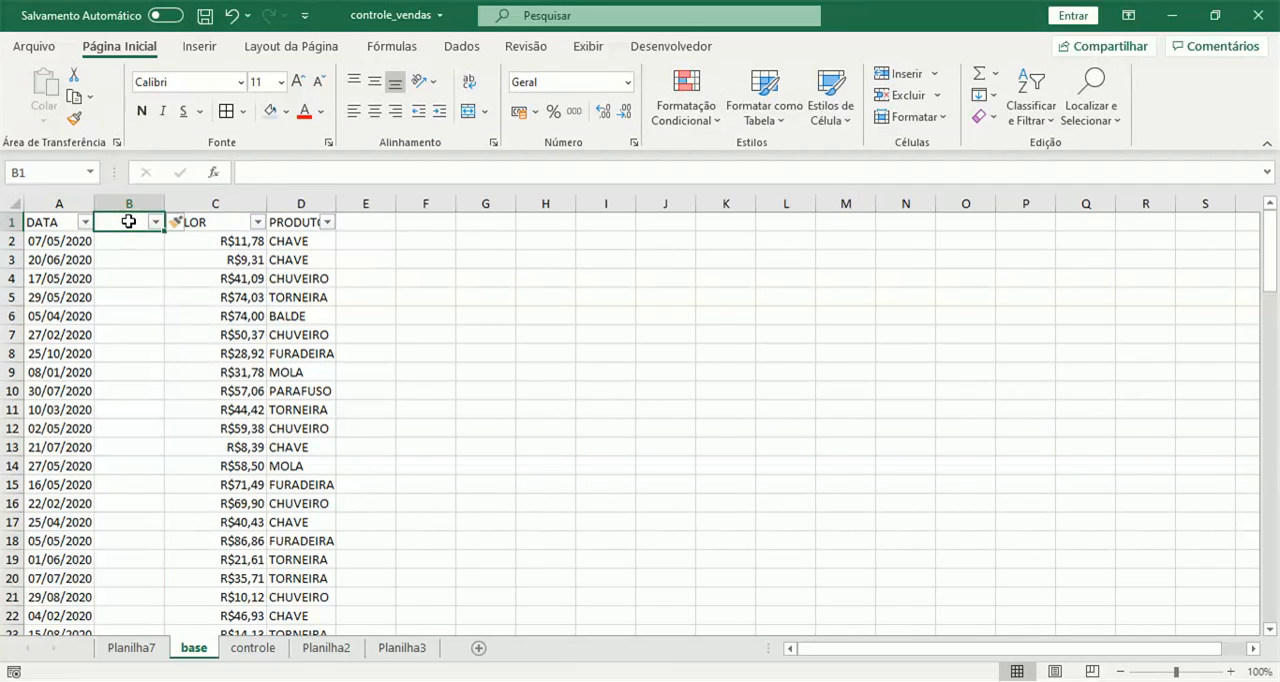
type("a")
type("ANOMES")
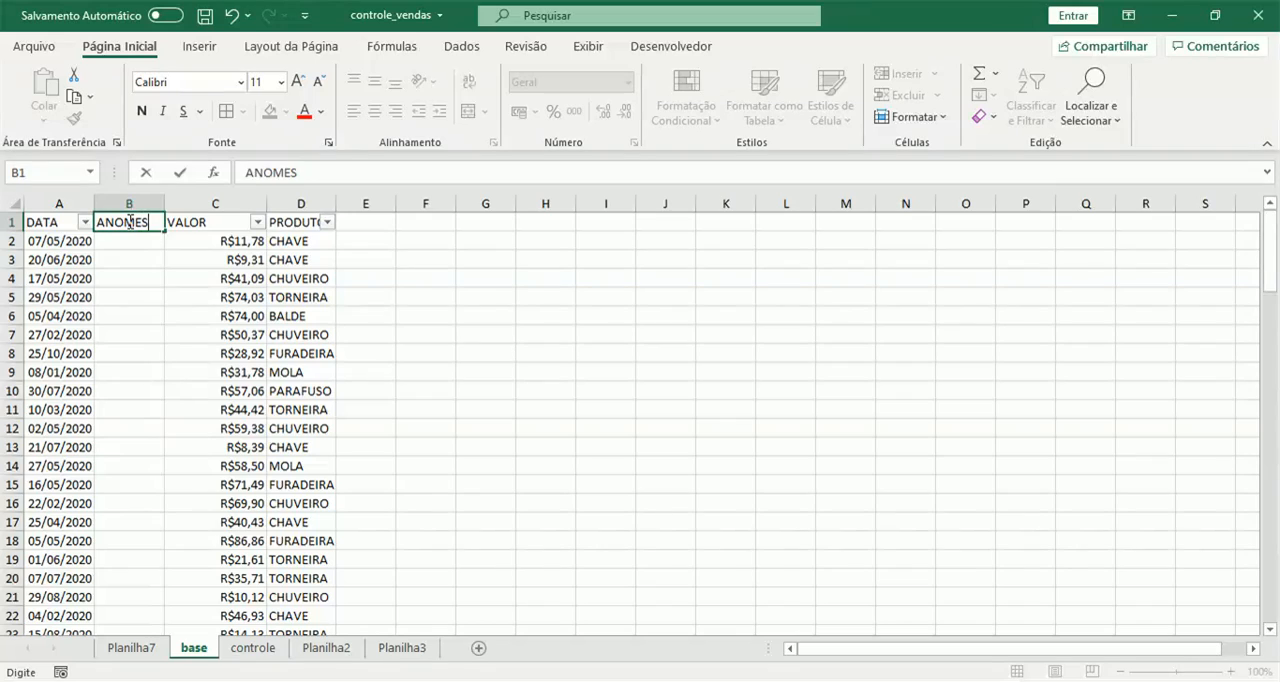
key("Return")
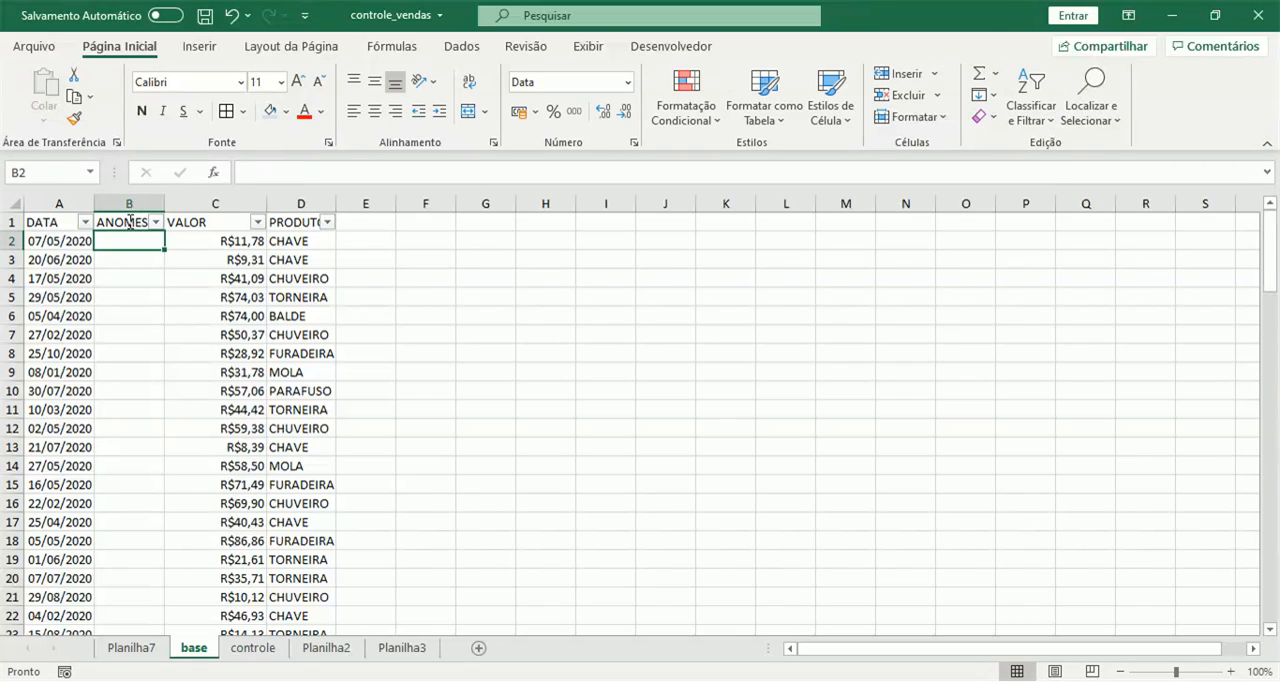
Enter the formula =DATA(ANO(A2);MÊS(A2);1) in cell B2 of the ANOMES column on base.
type("=data")
key("Tab")
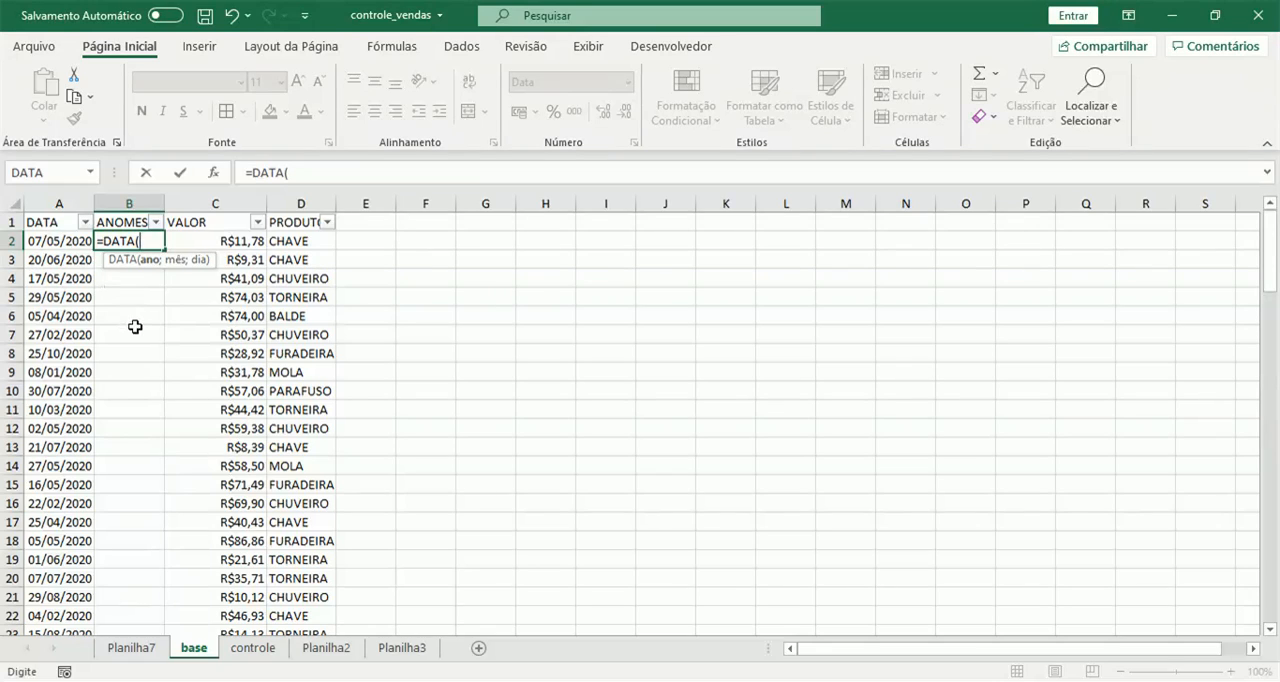
type("ano")
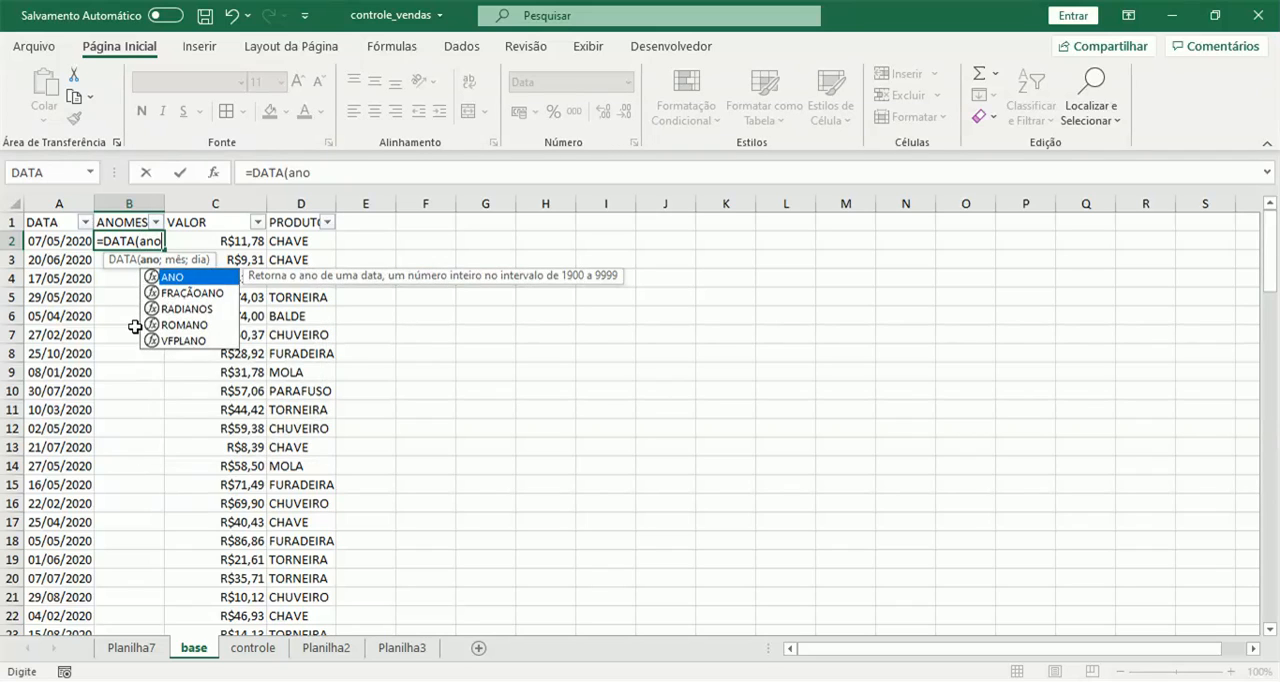
key("Tab")
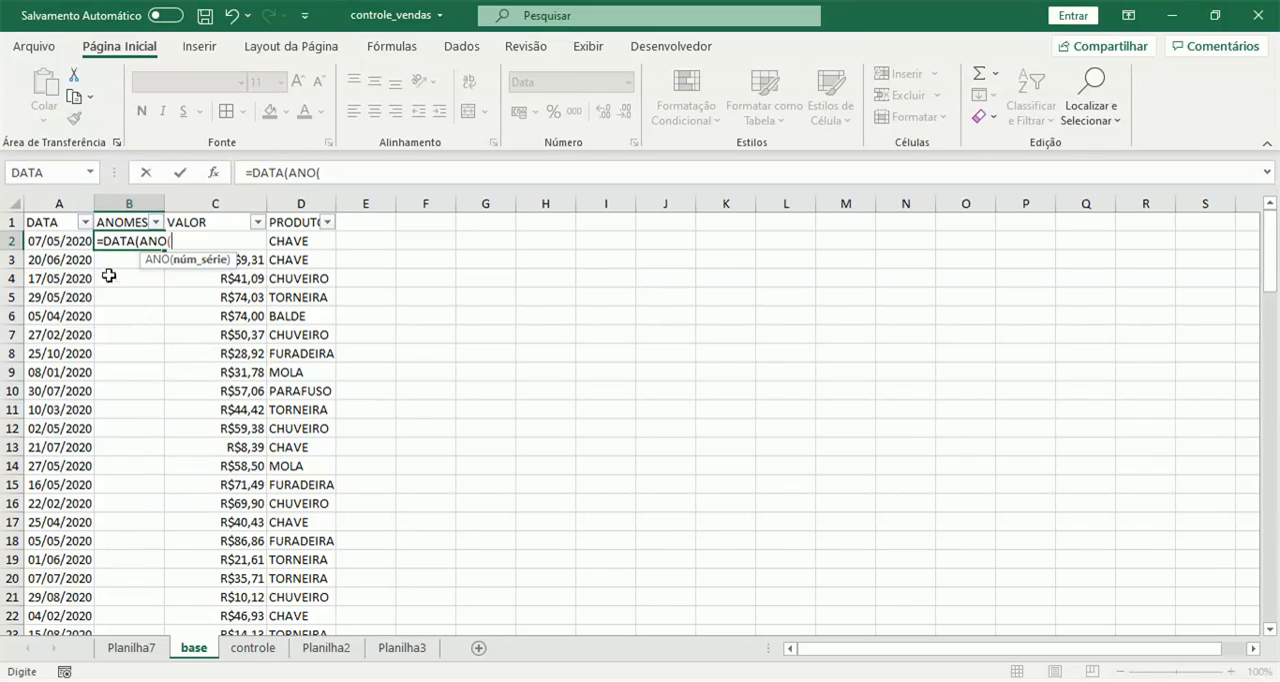
left_click(65, 246)
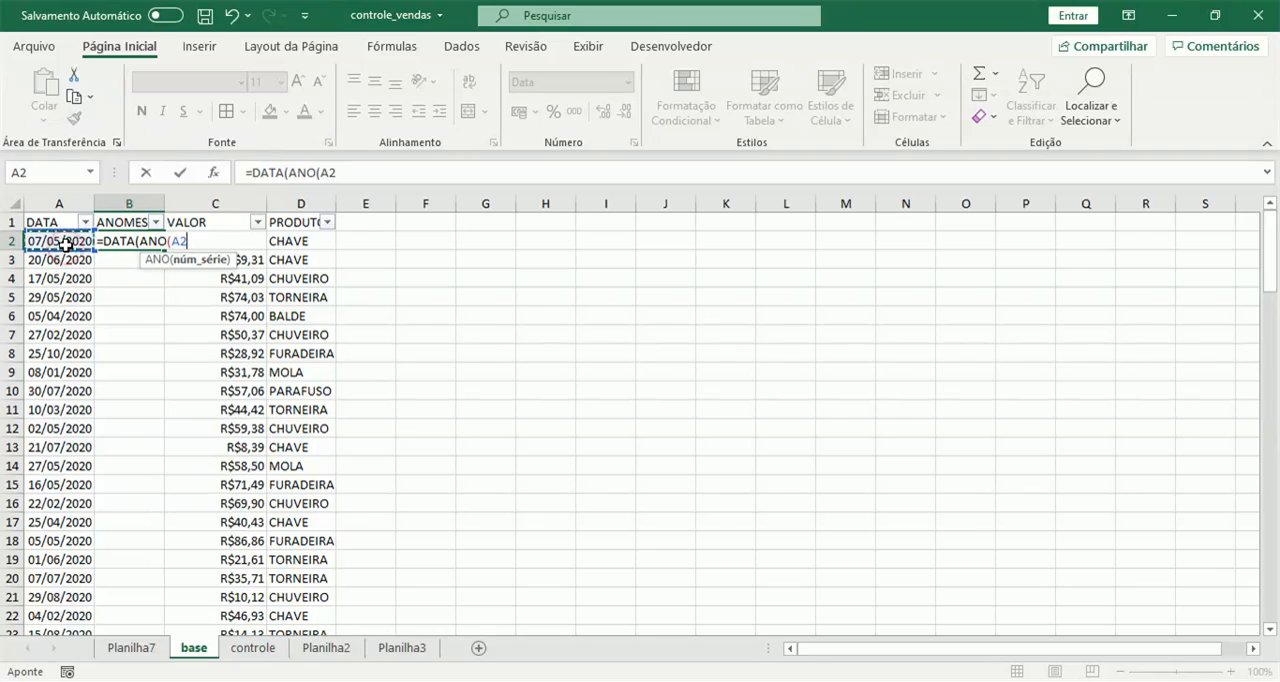
type(")")
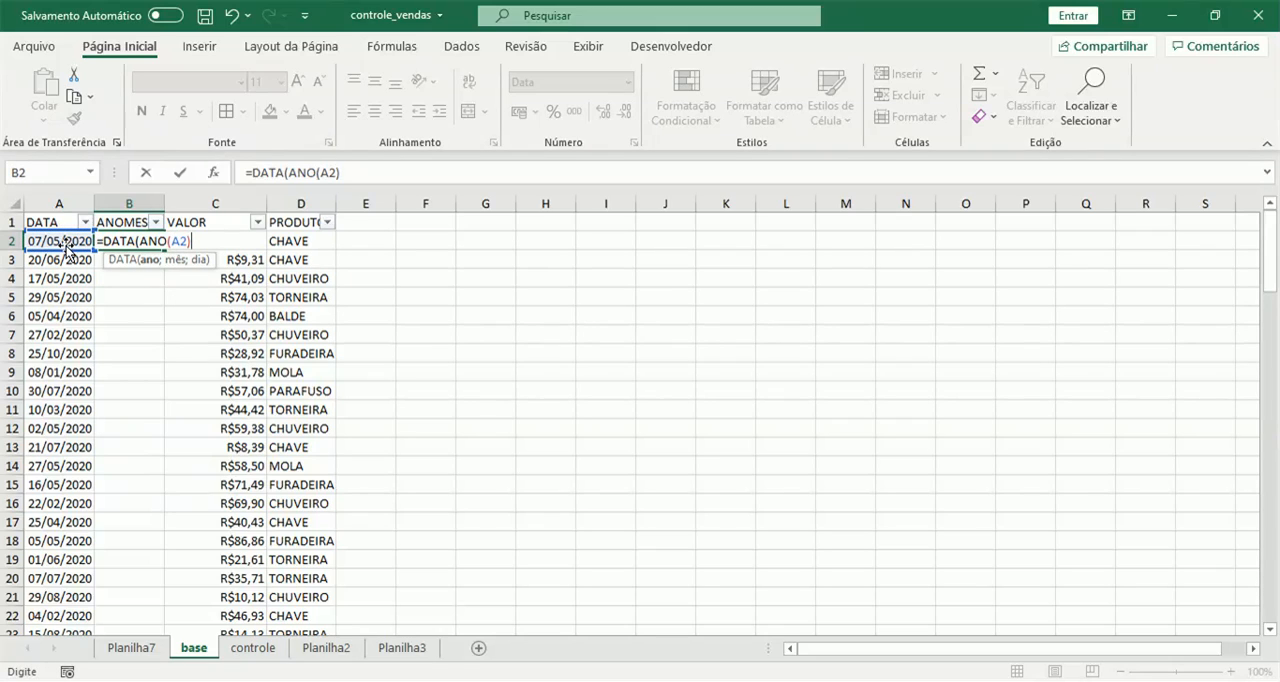
type(";mês(")
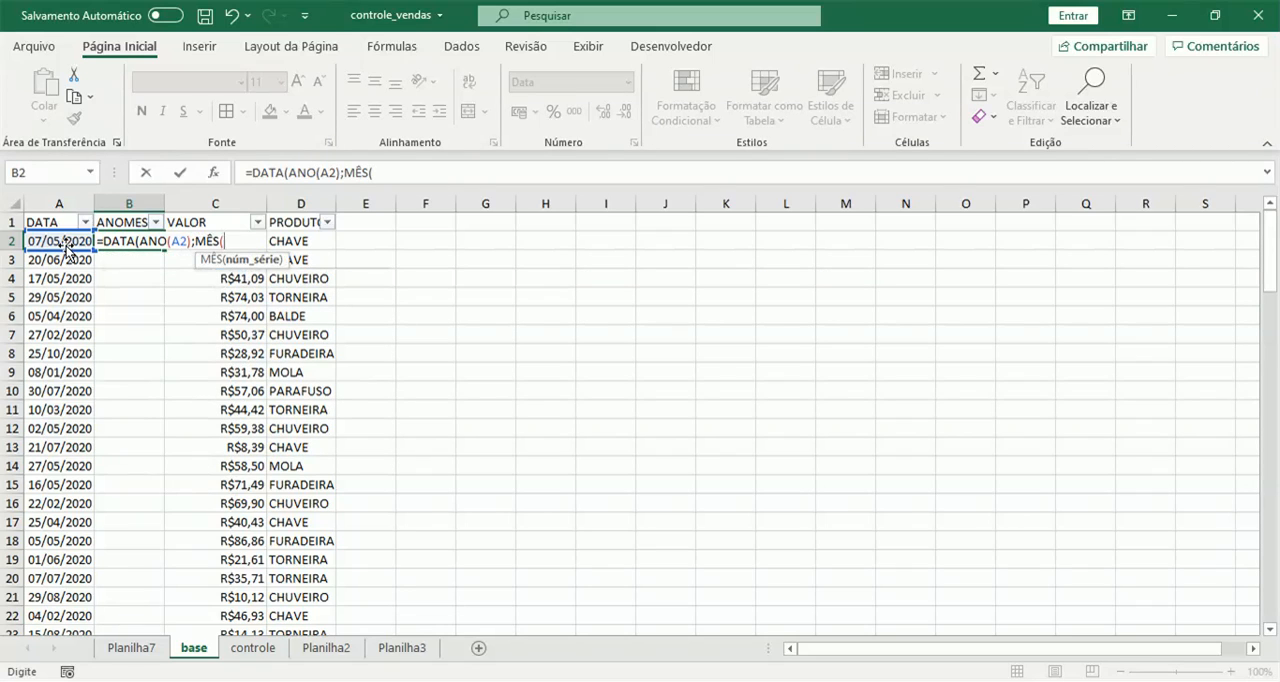
left_click(60, 241)
type(");")
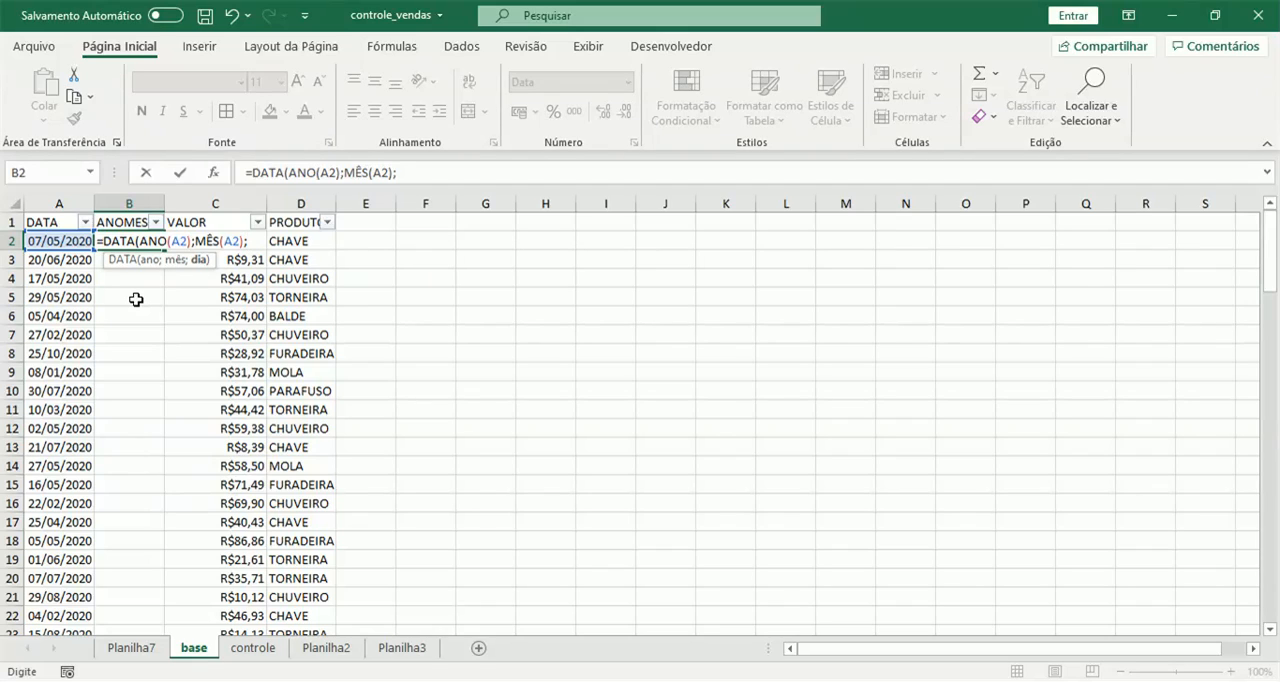
type("1)")
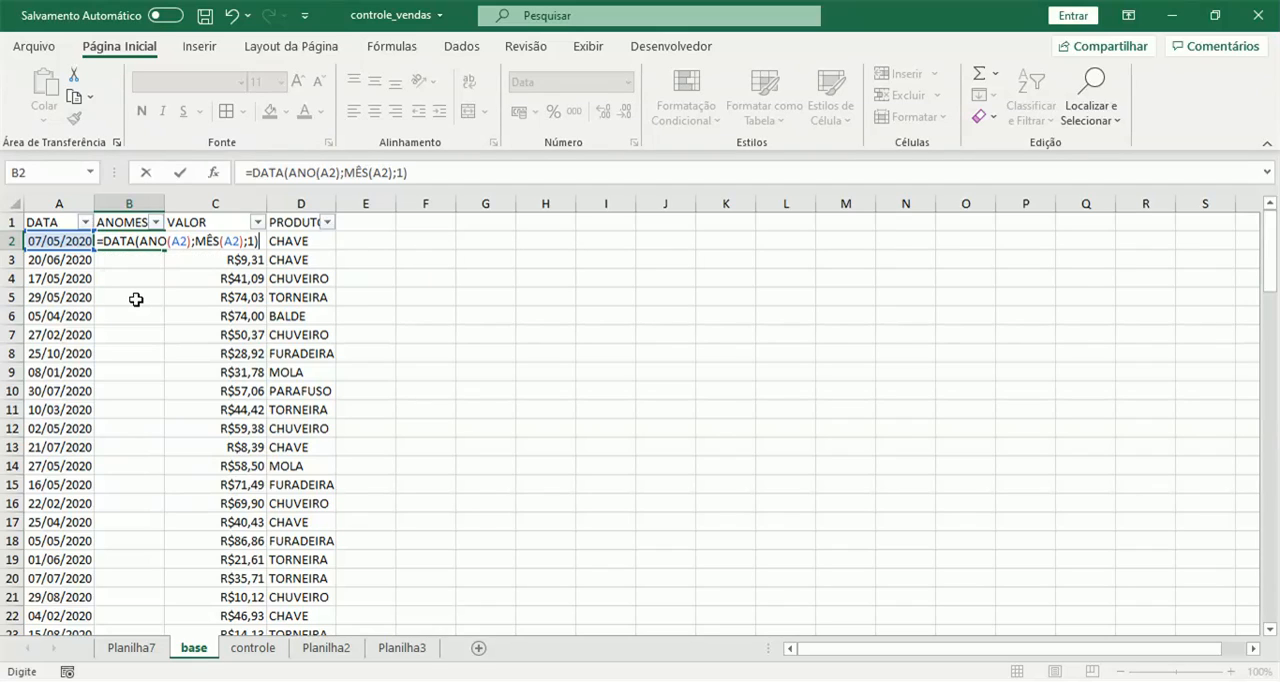
key("Return")
Copy the B2 formula down the ANOMES column to row 109, and clear the copies in B3:B109.
left_click(150, 245)
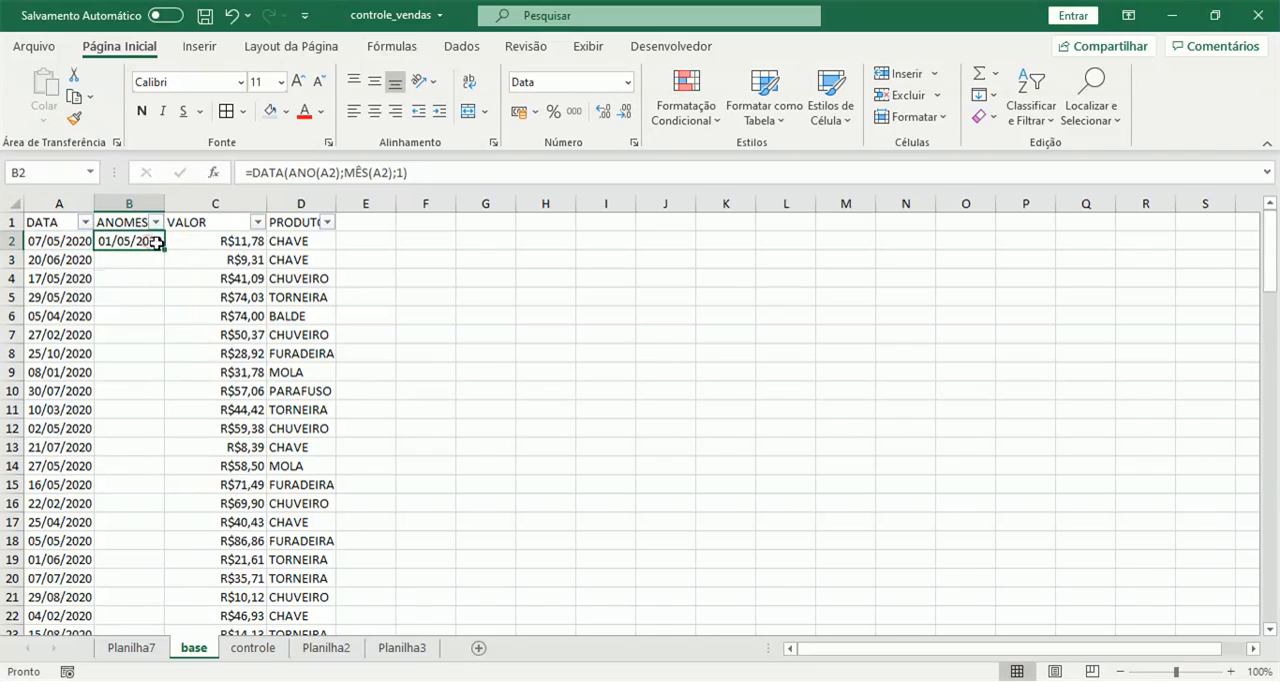
left_click_drag(160, 250, 157, 604)
left_click(134, 615)
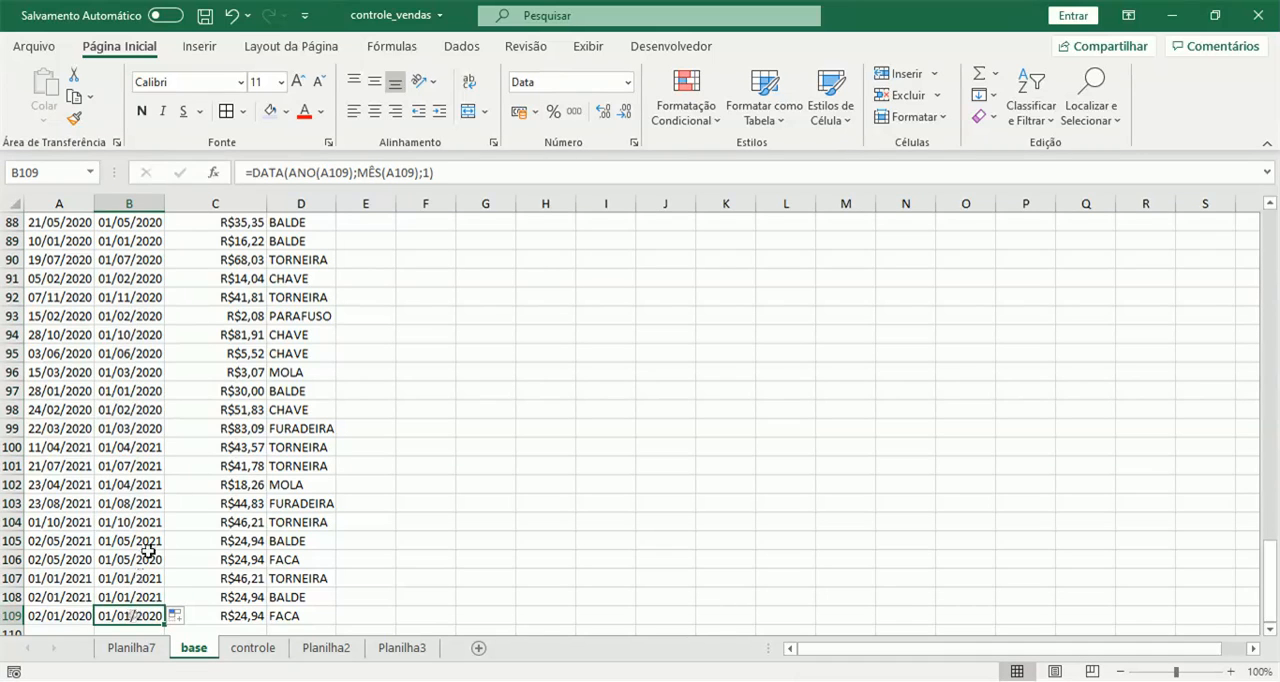
scroll(166, 492, "up", 7)
scroll(169, 492, "up", 20)
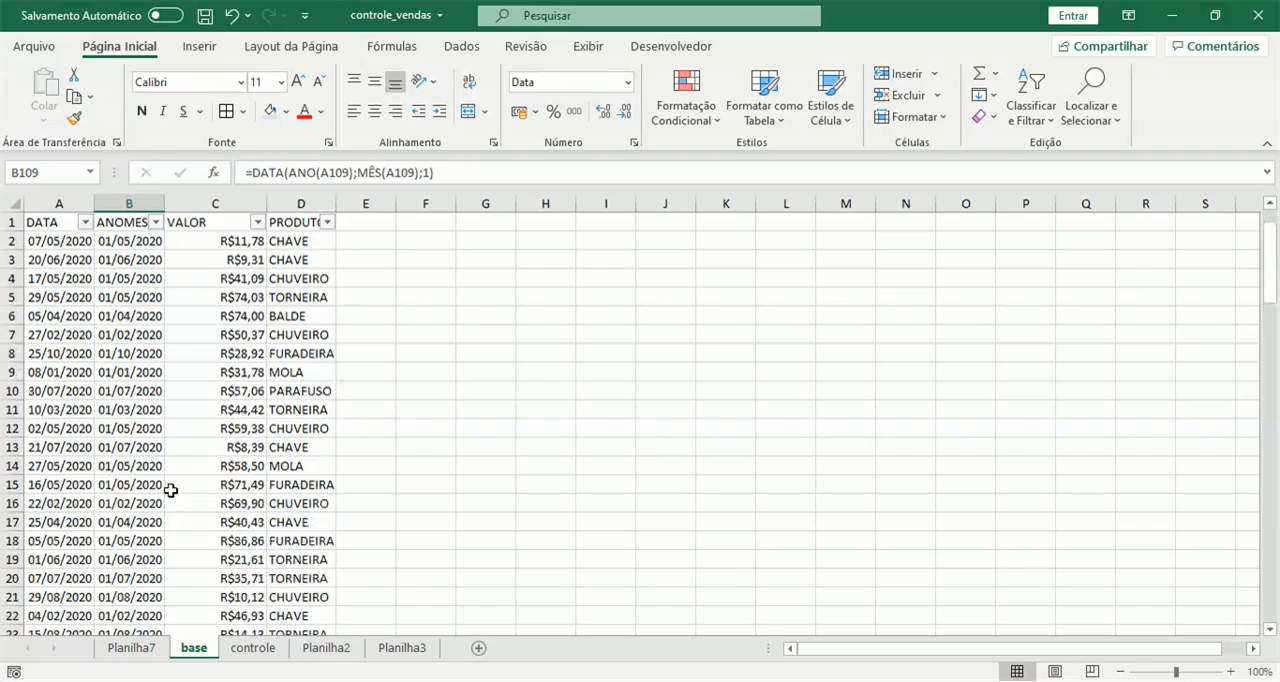
left_click(146, 242, "shift")
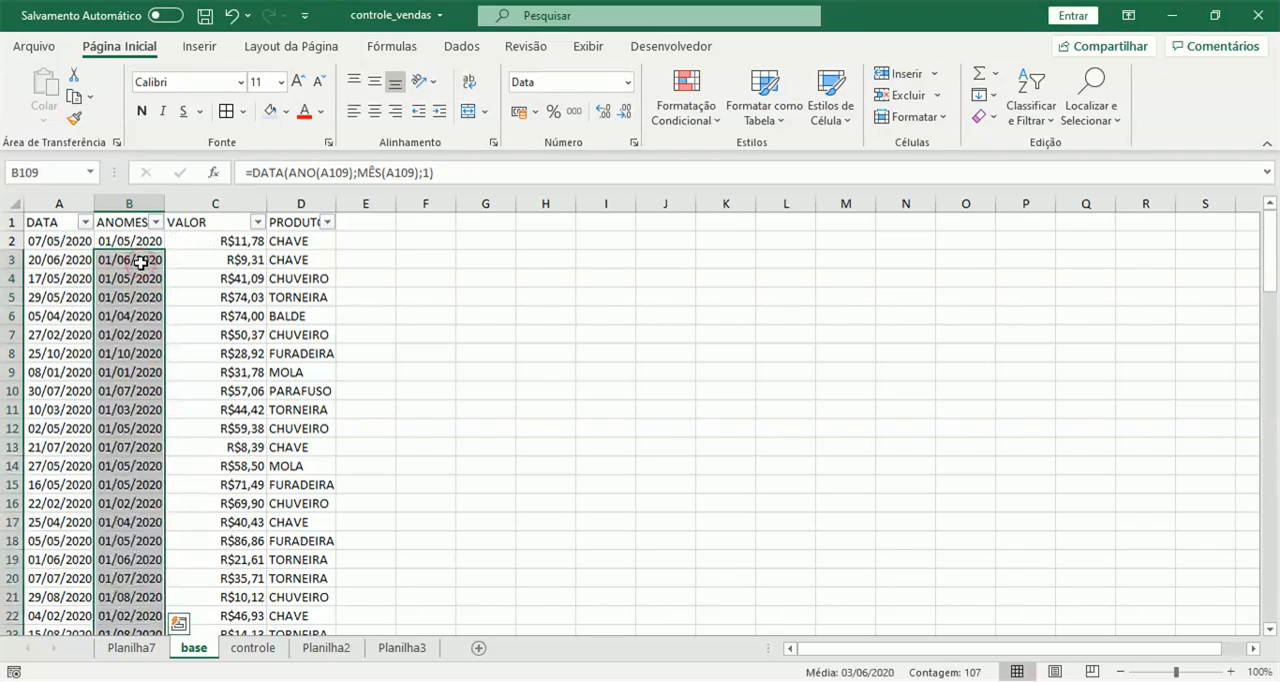
key("Delete")
scroll(157, 337, "up", 20)
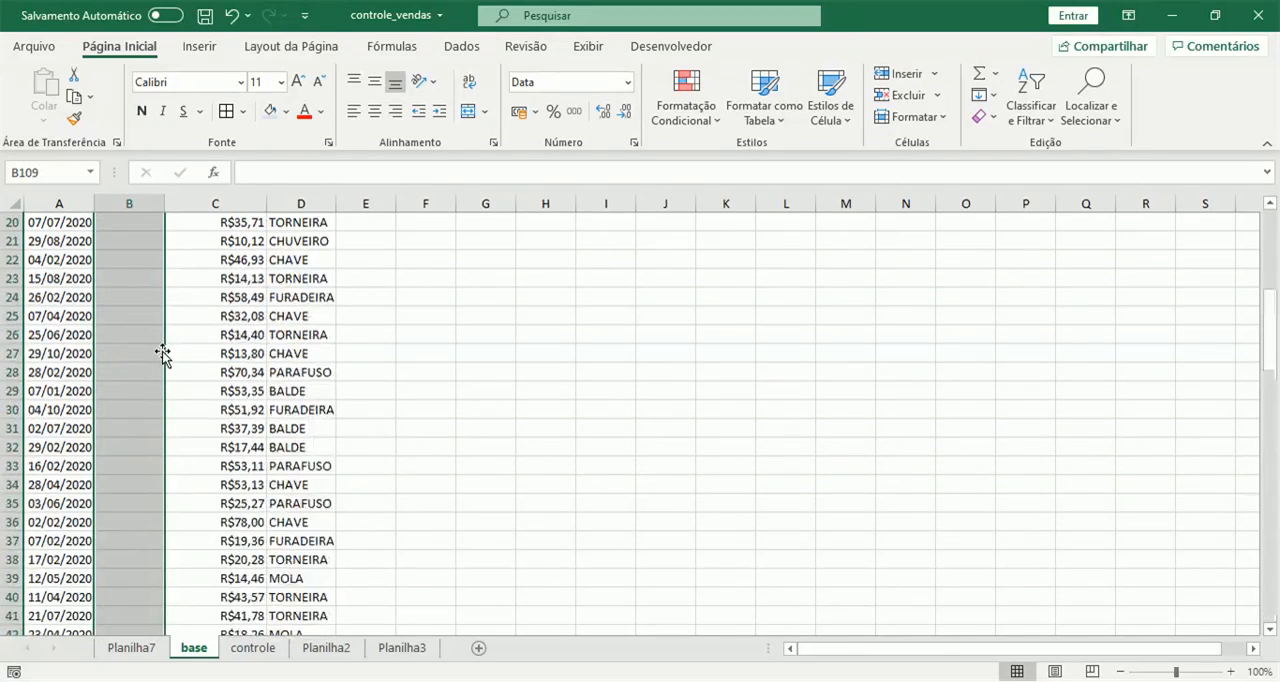
Fill the month formula from B2 down through B109 on base and check the filled dates.
left_click(122, 242)
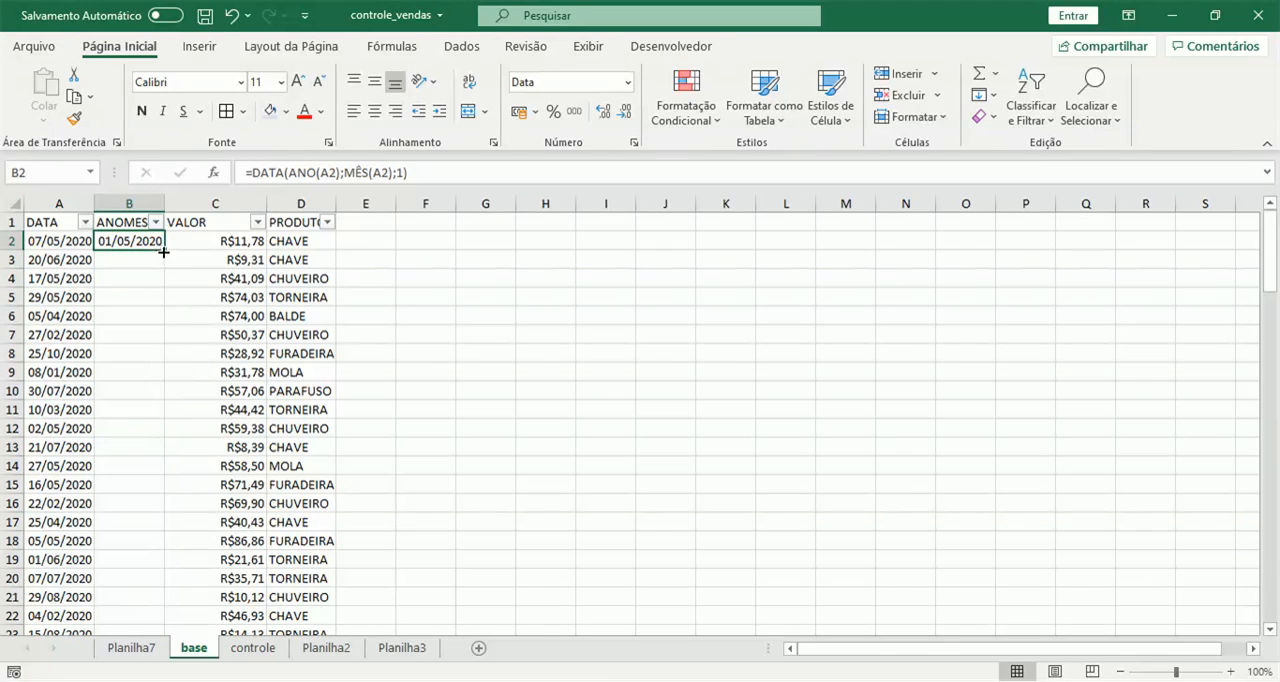
double_click(165, 252)
left_click(137, 276)
scroll(145, 330, "down", 13)
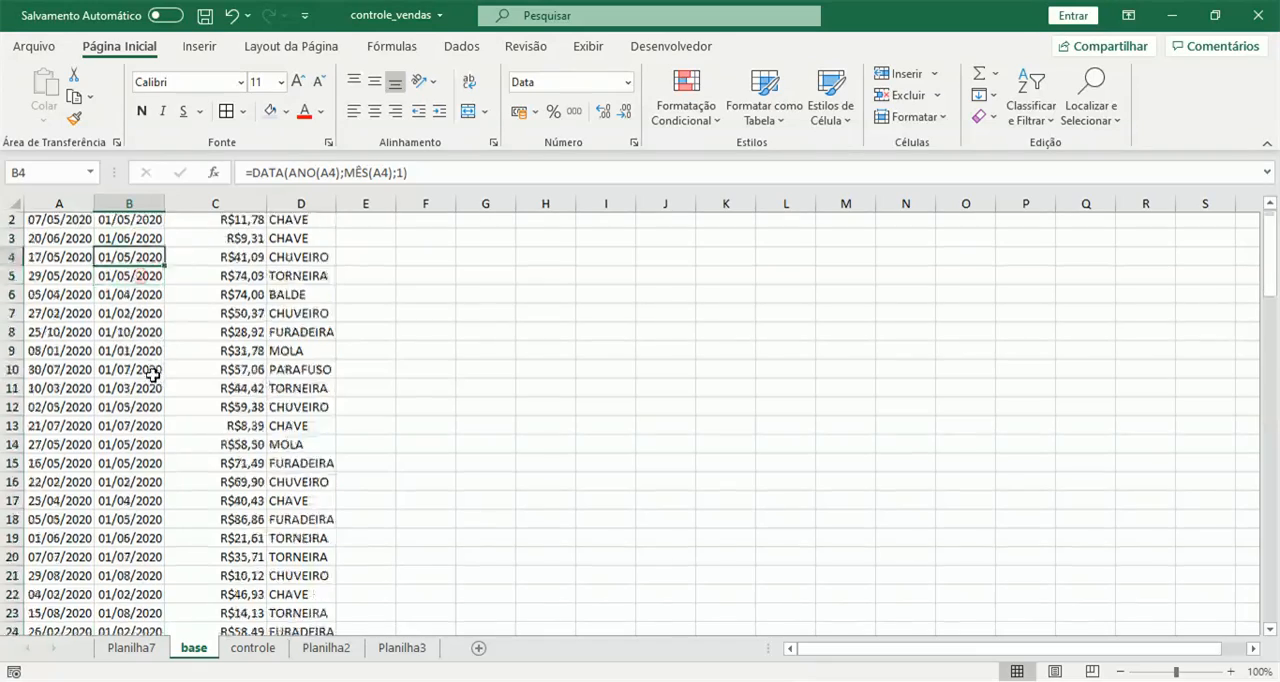
scroll(152, 379, "down", 19)
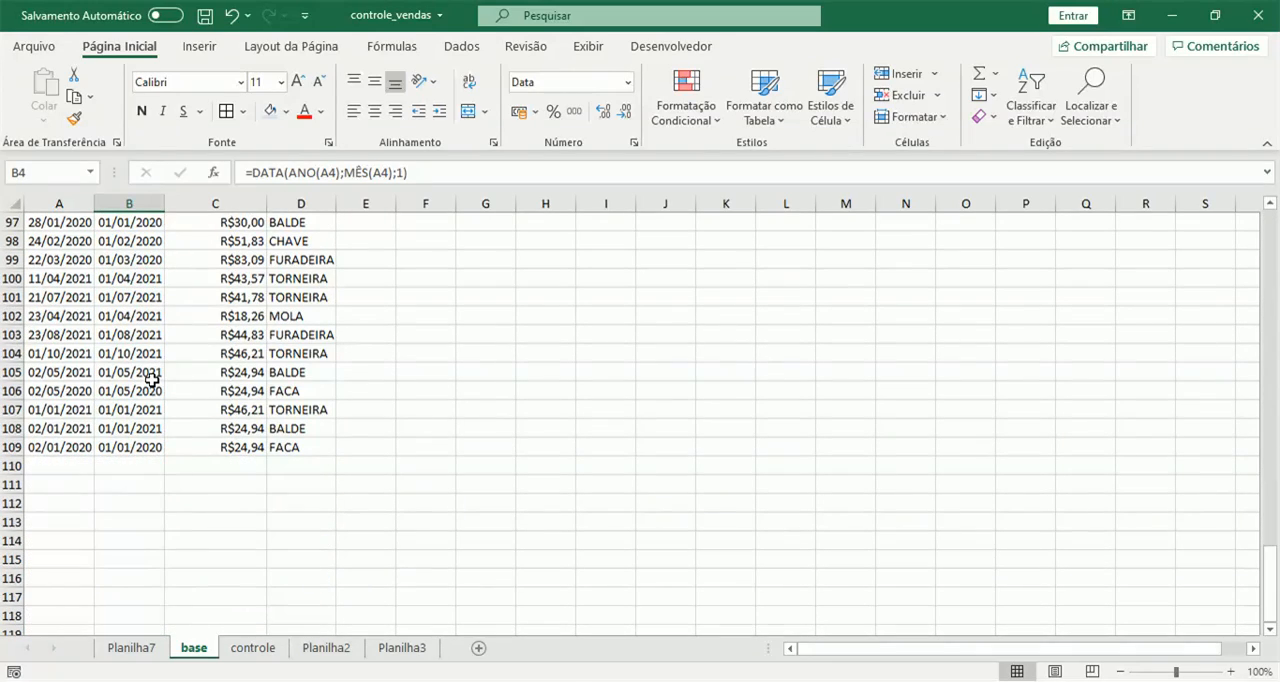
Replace the date criteria in controle cell B2 so the formula reads =SOMASES(base!$C:$C;base!$B:$B;controle!B1).
left_click(252, 648)
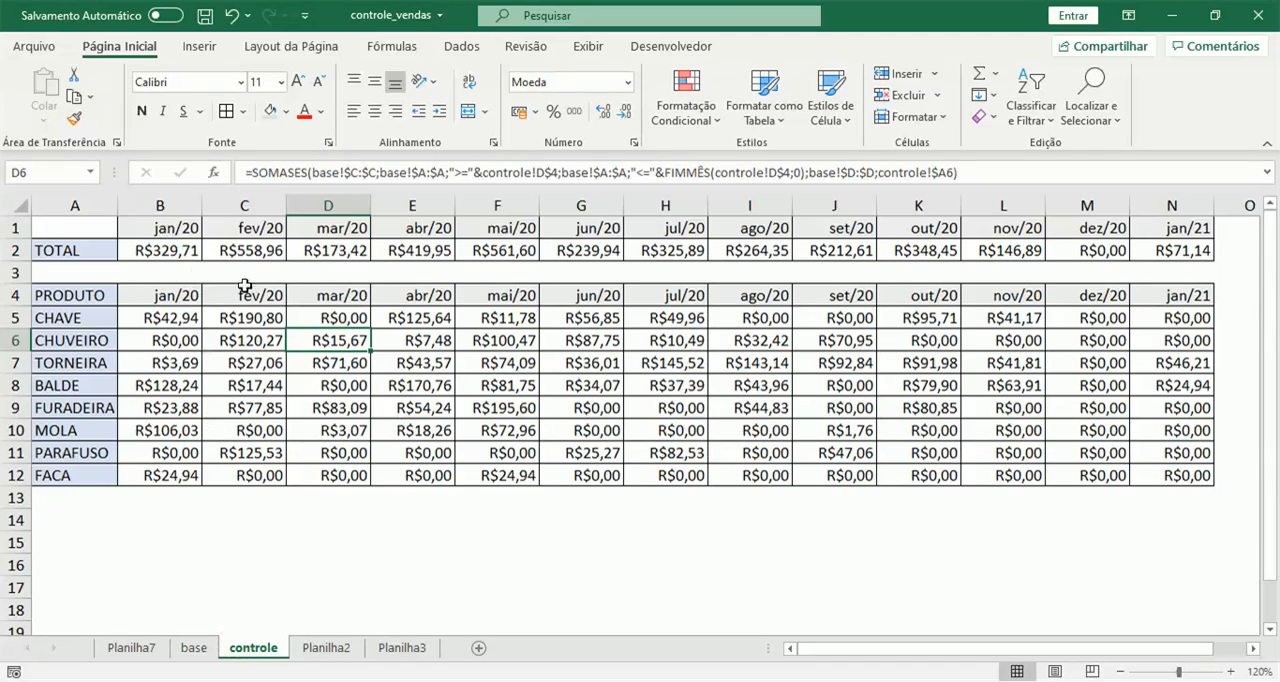
left_click(170, 248)
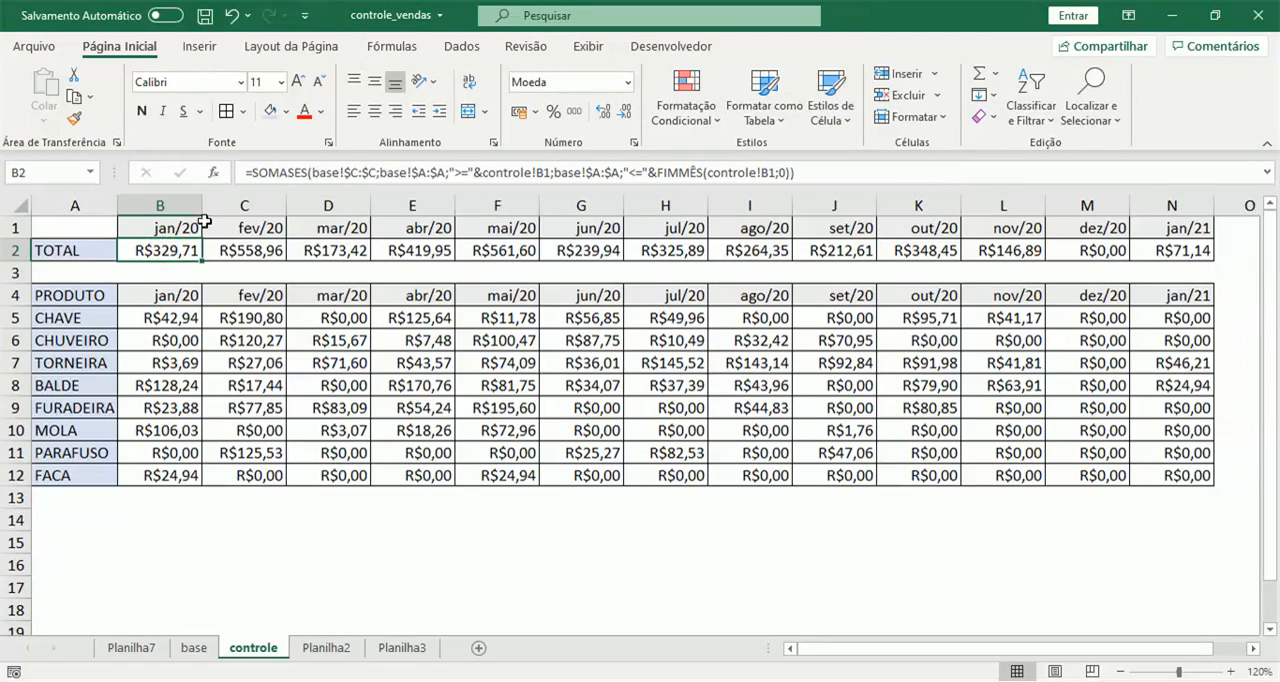
left_click_drag(378, 172, 795, 174)
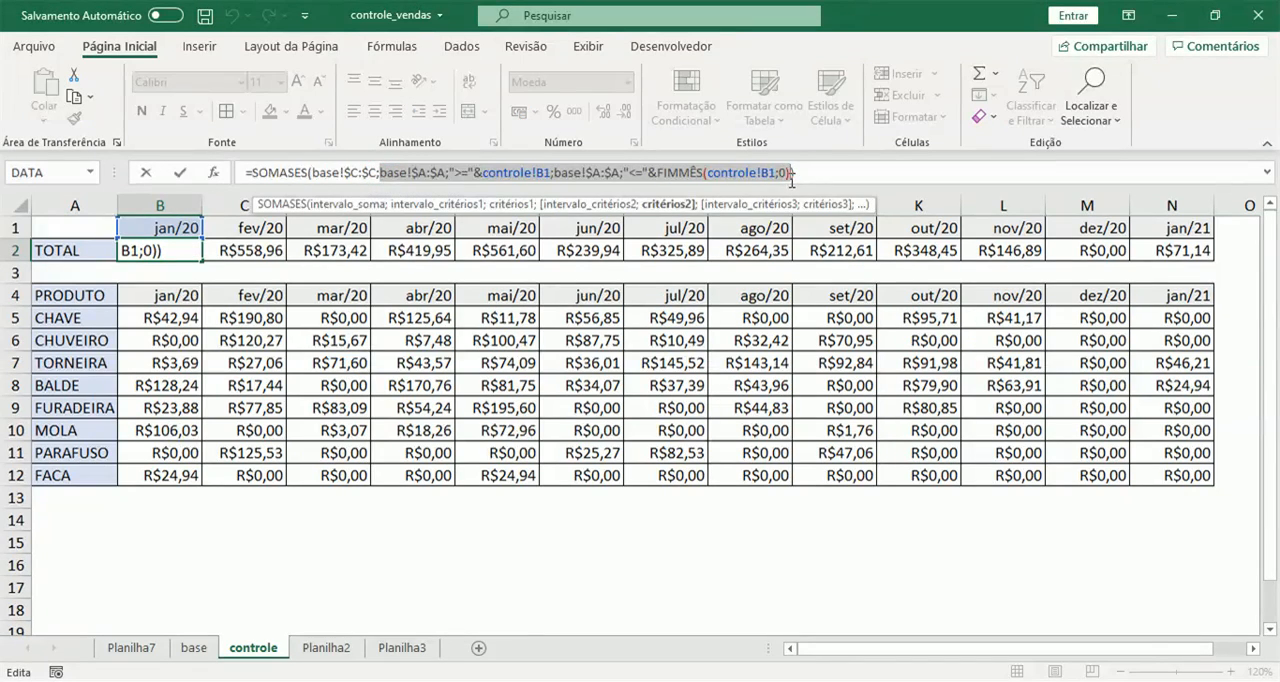
key("BackSpace")
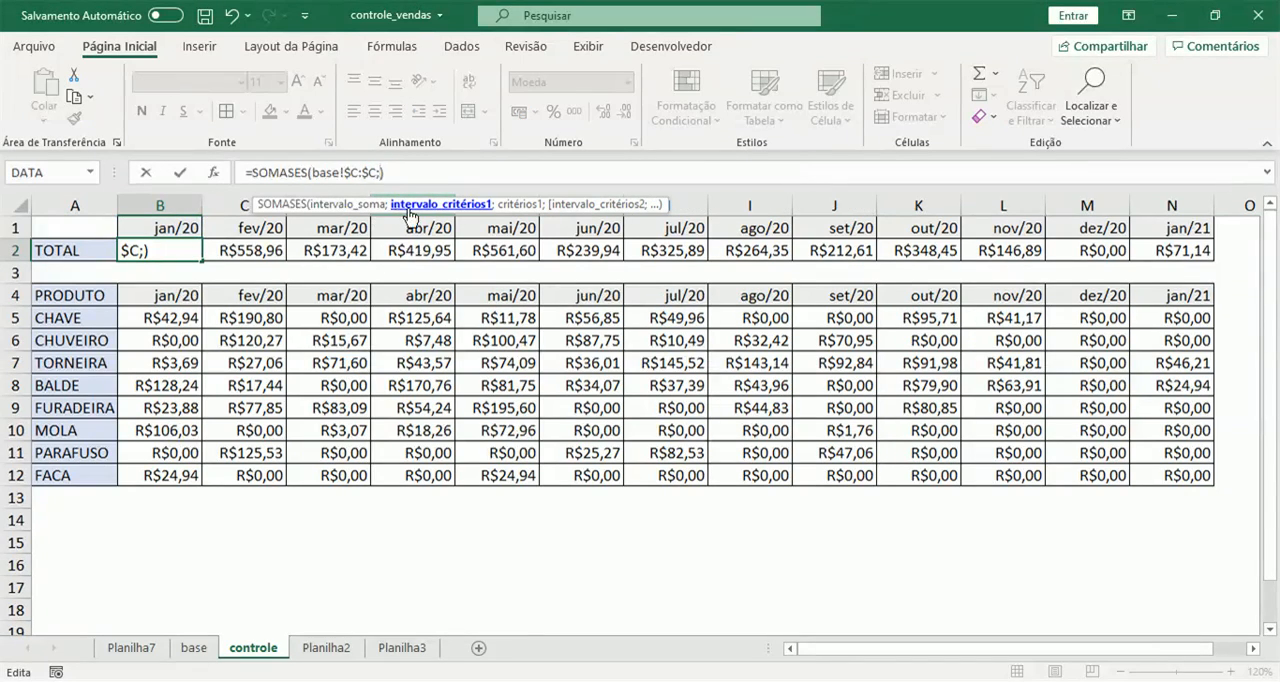
left_click(194, 648)
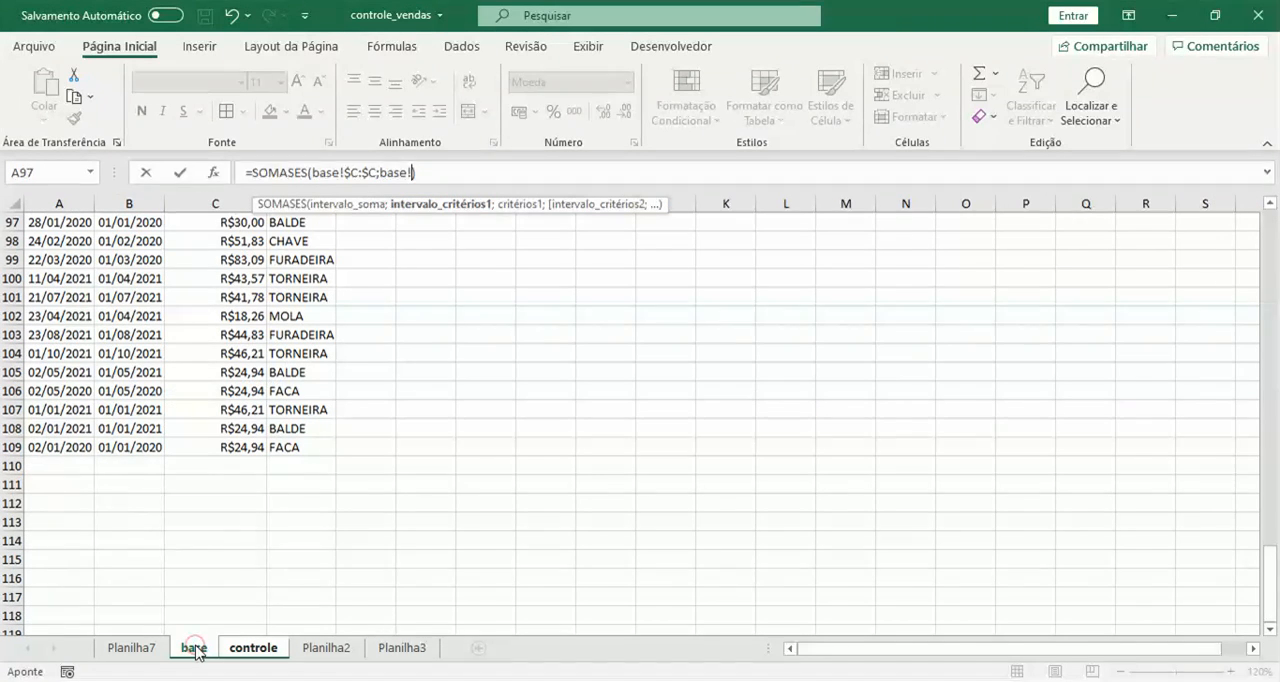
left_click(137, 202)
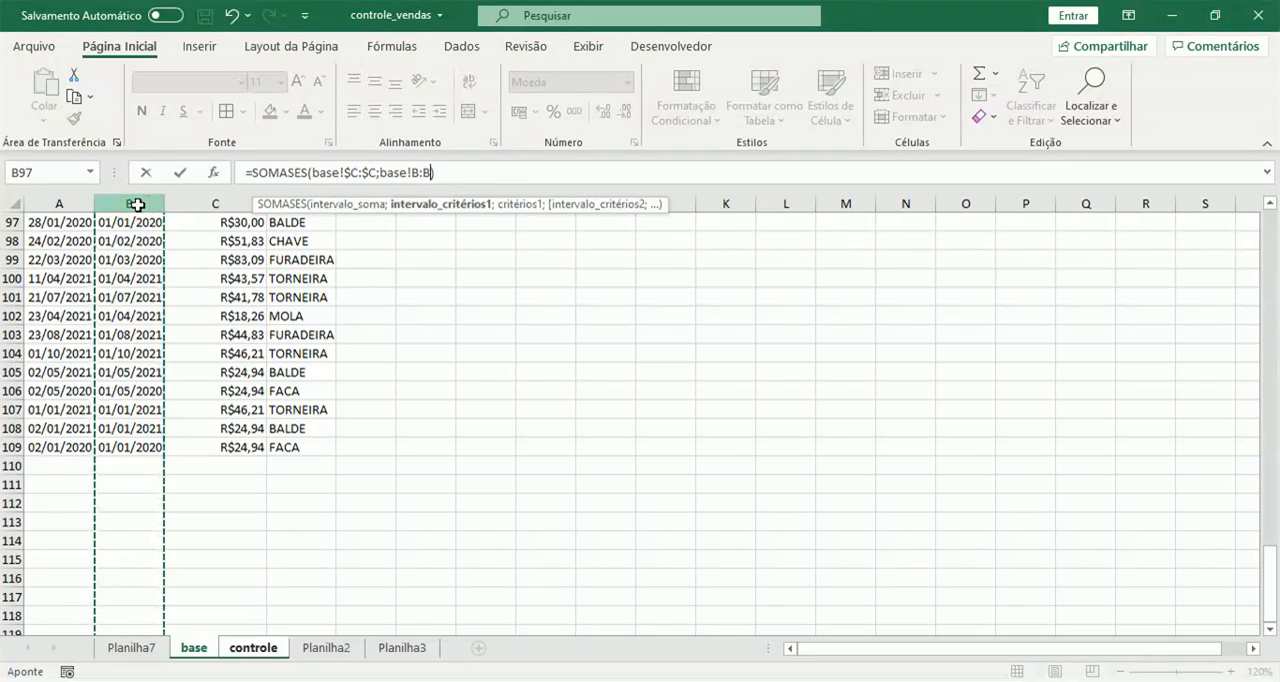
type(";")
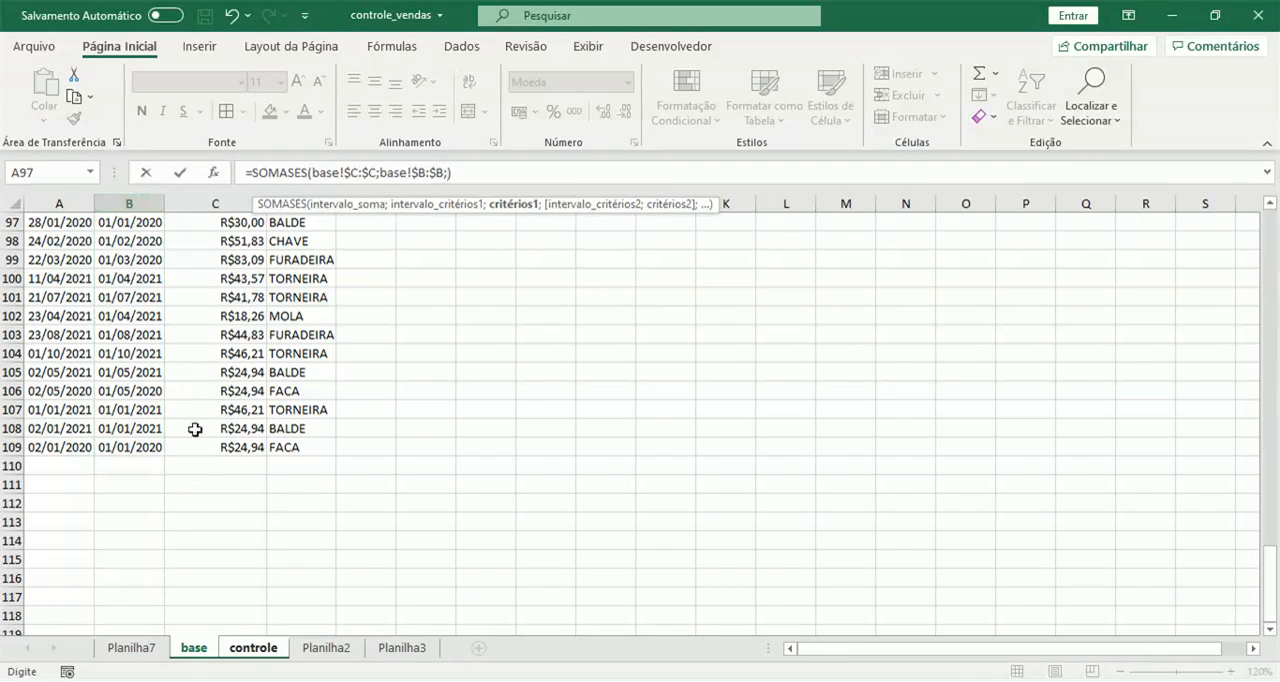
left_click(243, 649)
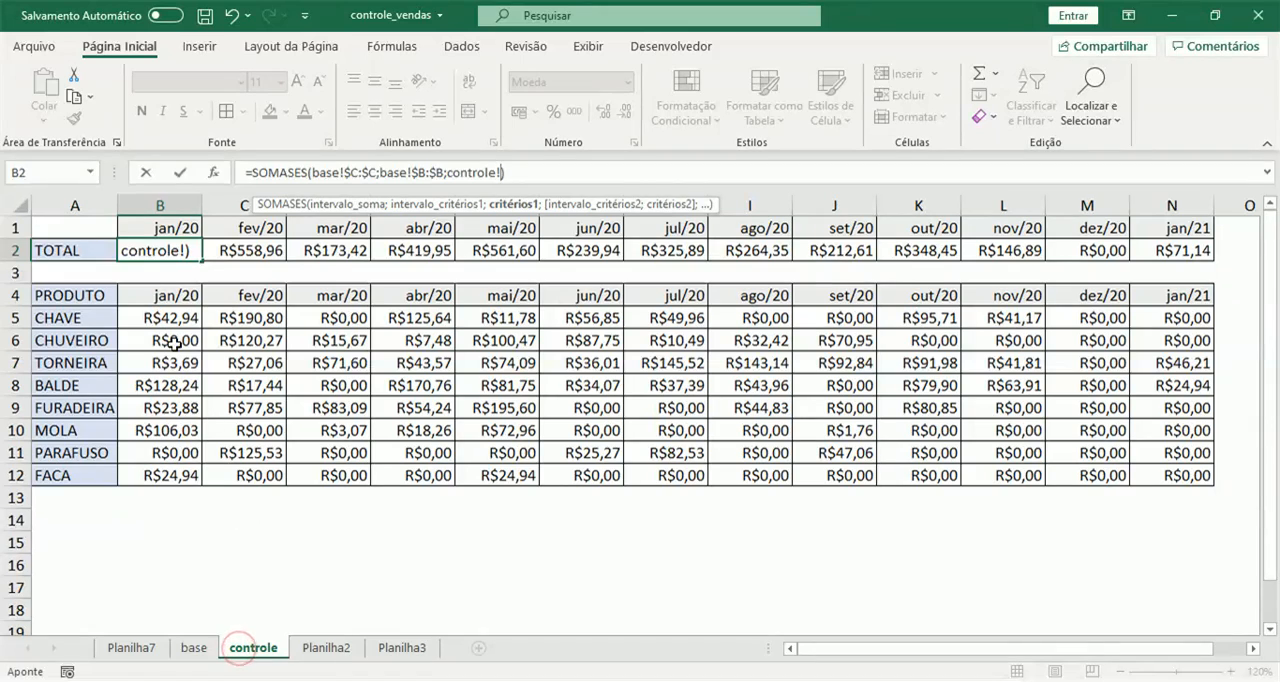
left_click(150, 226)
key("Return")
Compare the date in controle B1 with the ANOMES dates on base, and fill the B2 total formula across through N2.
left_click(152, 226)
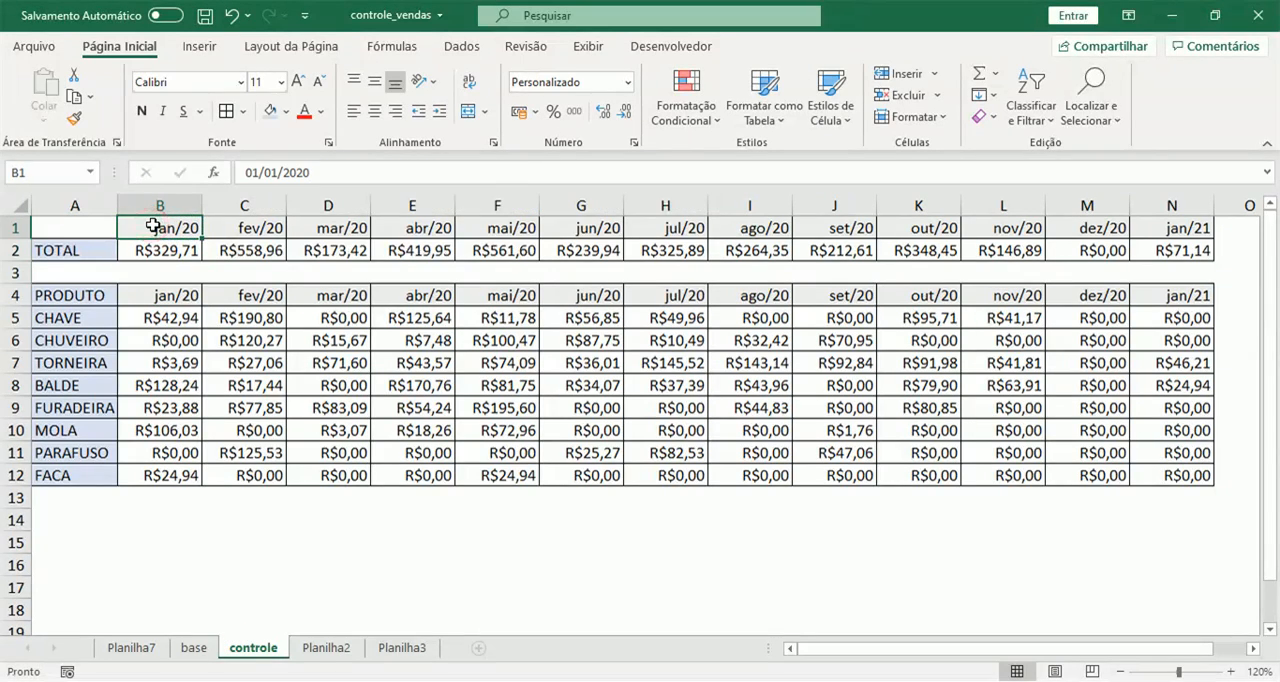
left_click(194, 648)
scroll(125, 382, "up", 10)
scroll(135, 378, "up", 20)
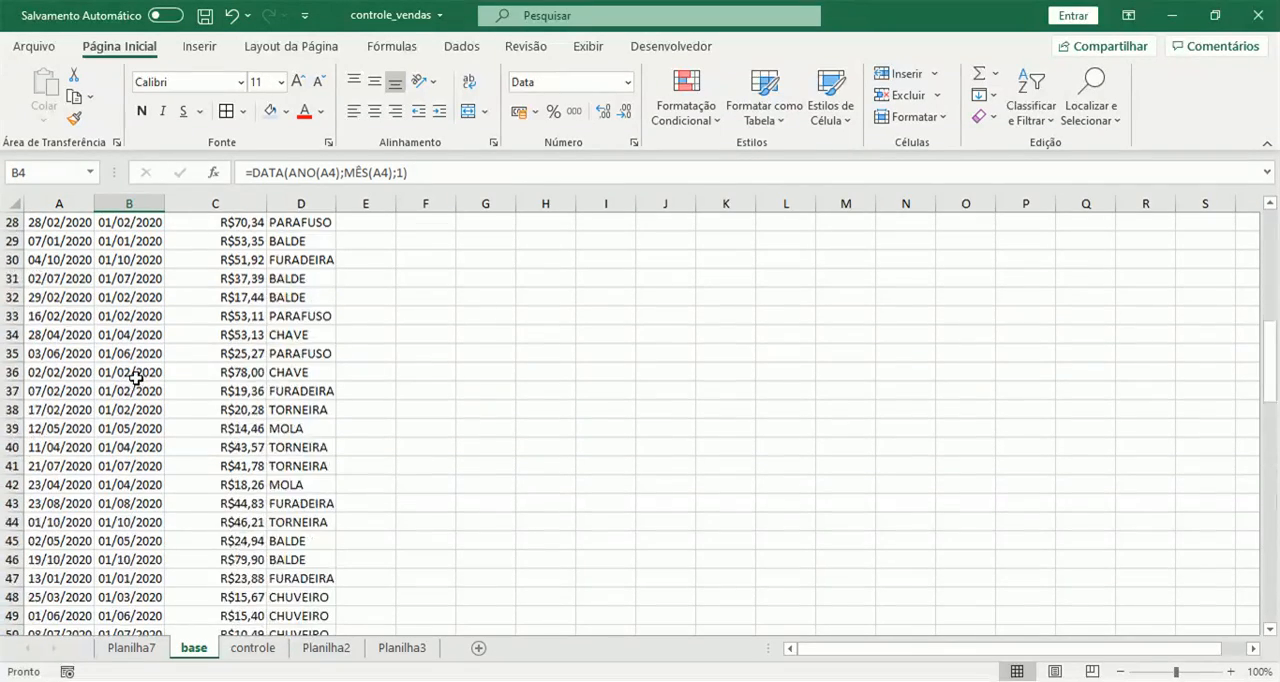
left_click(245, 652)
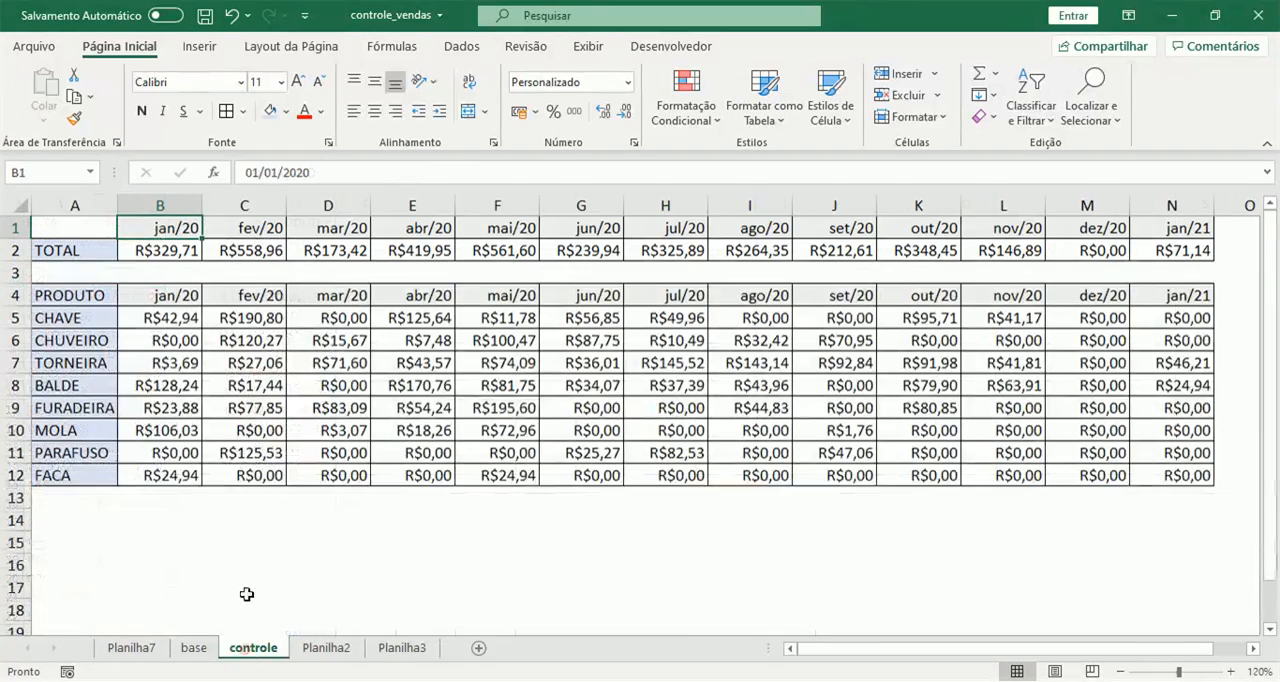
left_click(186, 252)
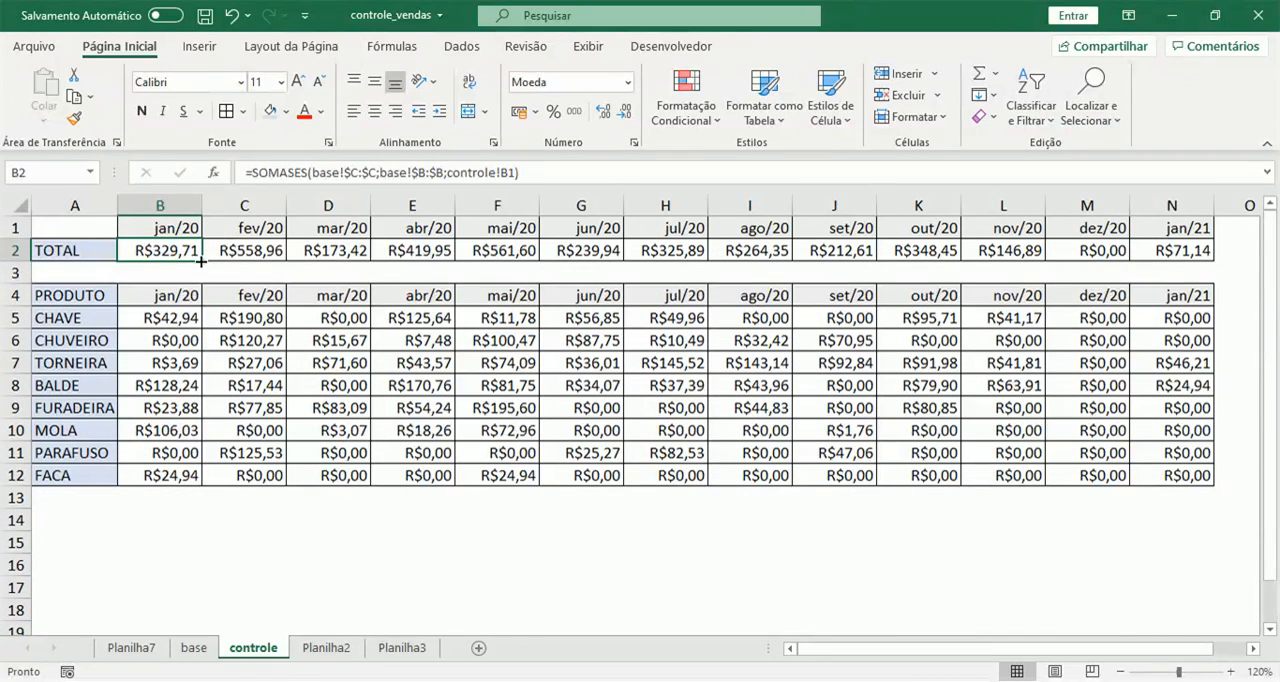
left_click_drag(201, 262, 402, 259)
left_click_drag(801, 241, 1206, 250)
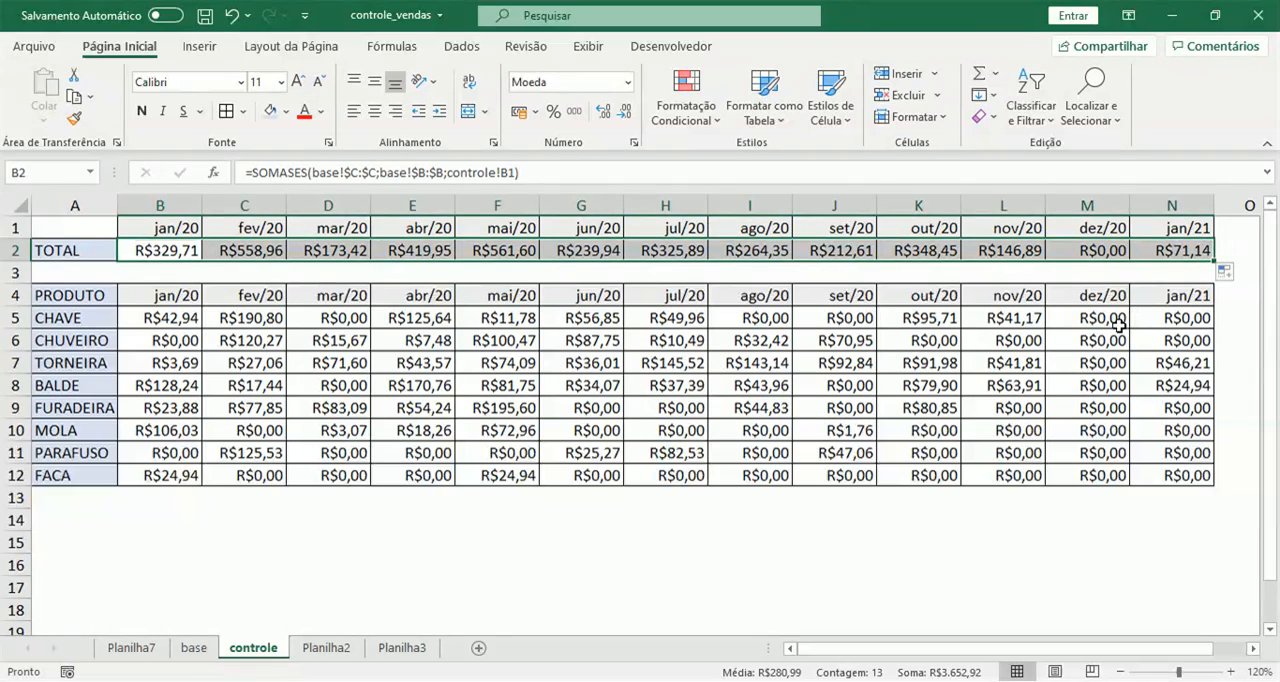
left_click(352, 251)
Remove both date criteria from the SOMASES formula in B5 on controle, keeping only the product criterion.
left_click(147, 317)
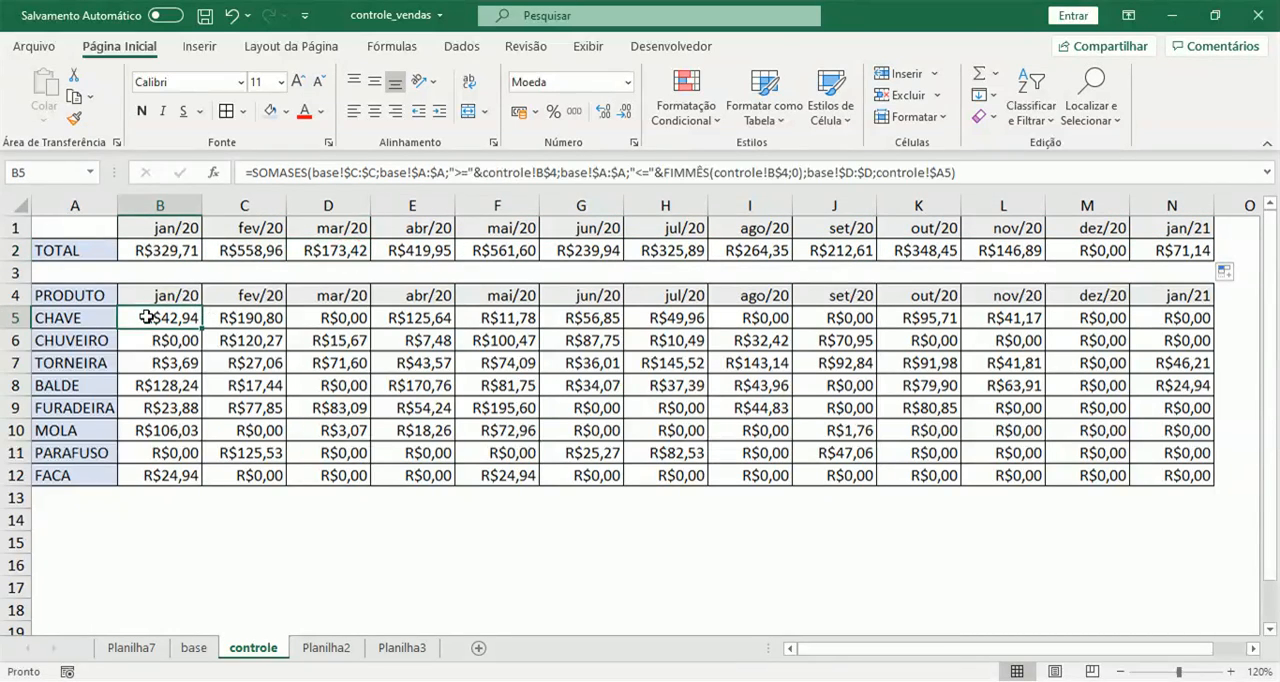
left_click_drag(380, 173, 808, 172)
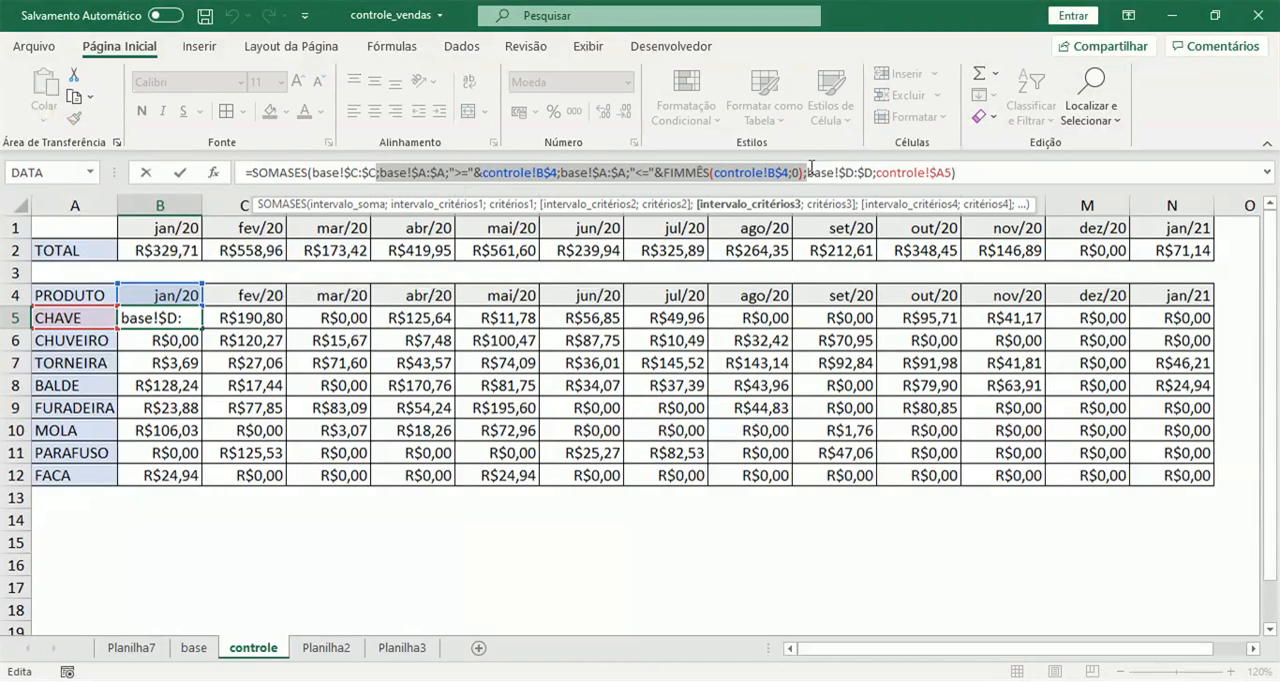
key("Delete")
type(";")
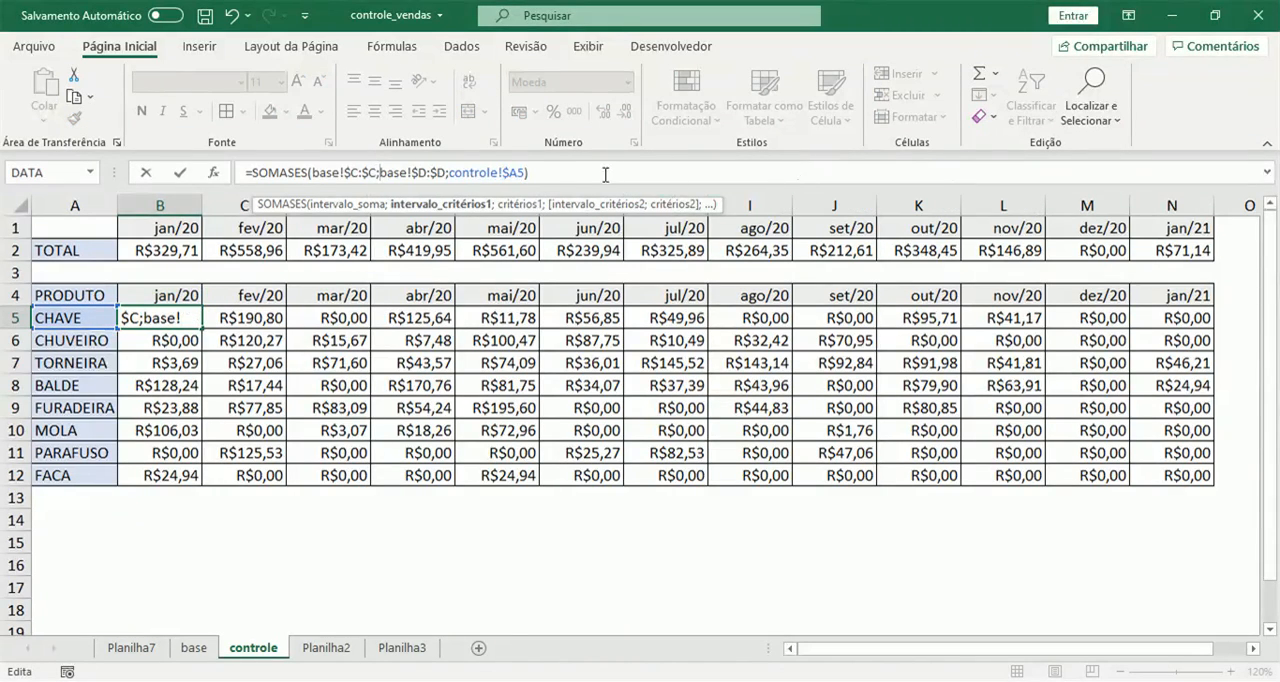
Add the month criterion to controle B5 so the formula reads =SOMASES(base!$C:$C;base!$D:$D;controle!$A5;base!$B:$B;controle!B$4).
left_click(524, 173)
type(";")
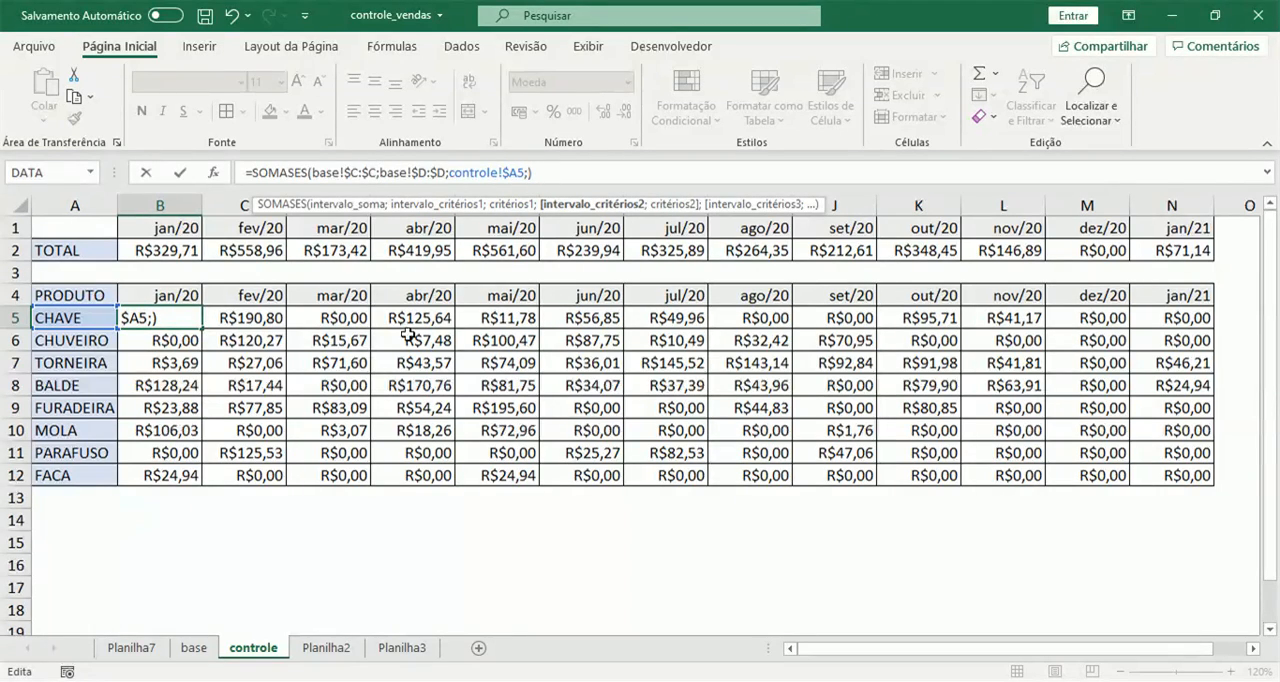
left_click(200, 648)
left_click(131, 205)
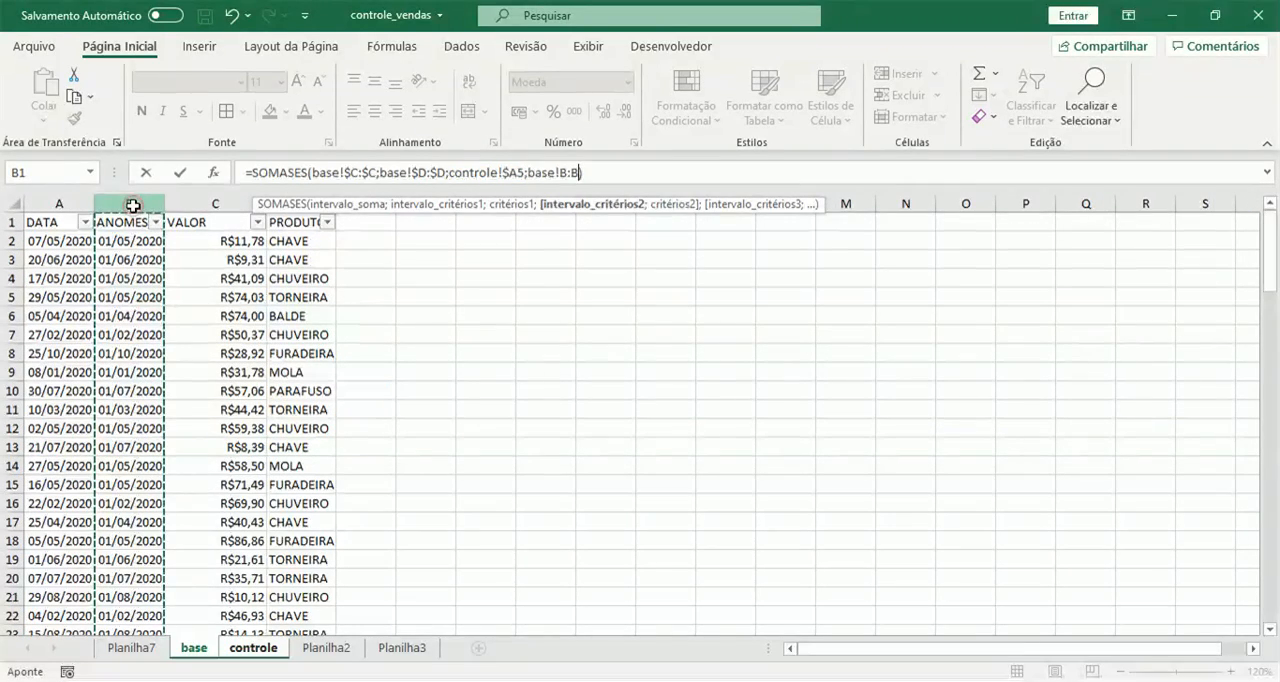
key("F4")
type(";")
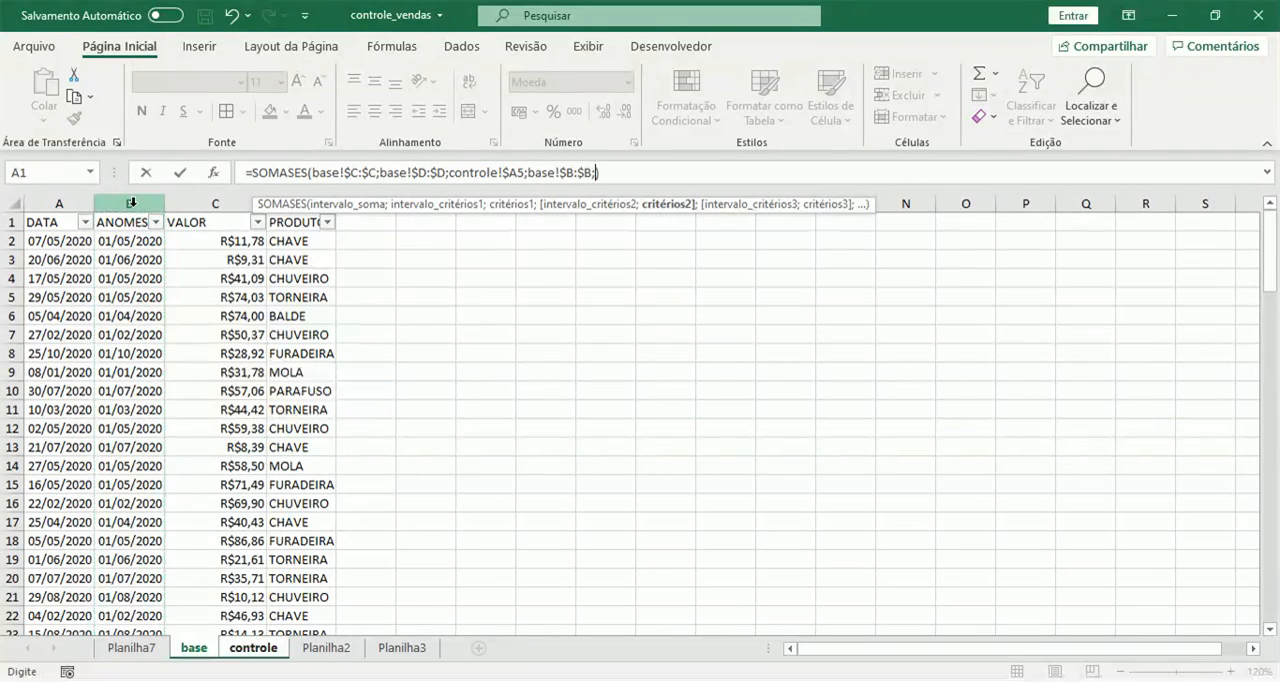
left_click(253, 648)
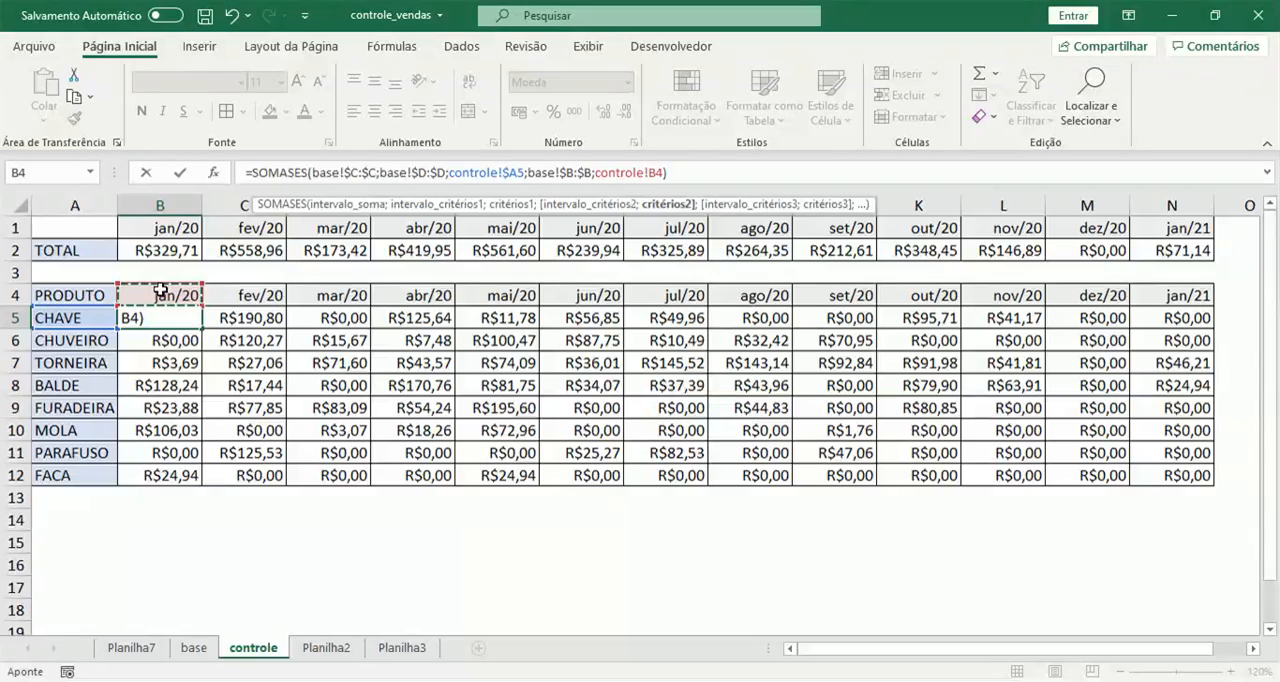
key("F4")
key("F4")
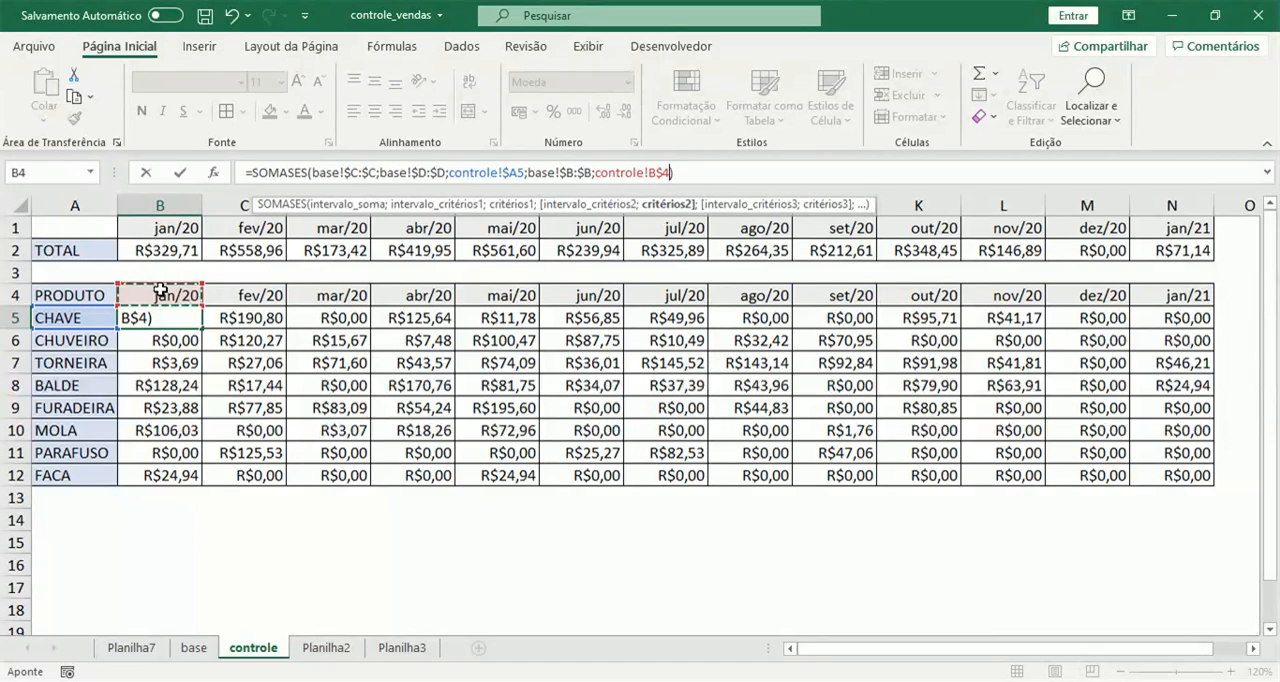
key("Return")
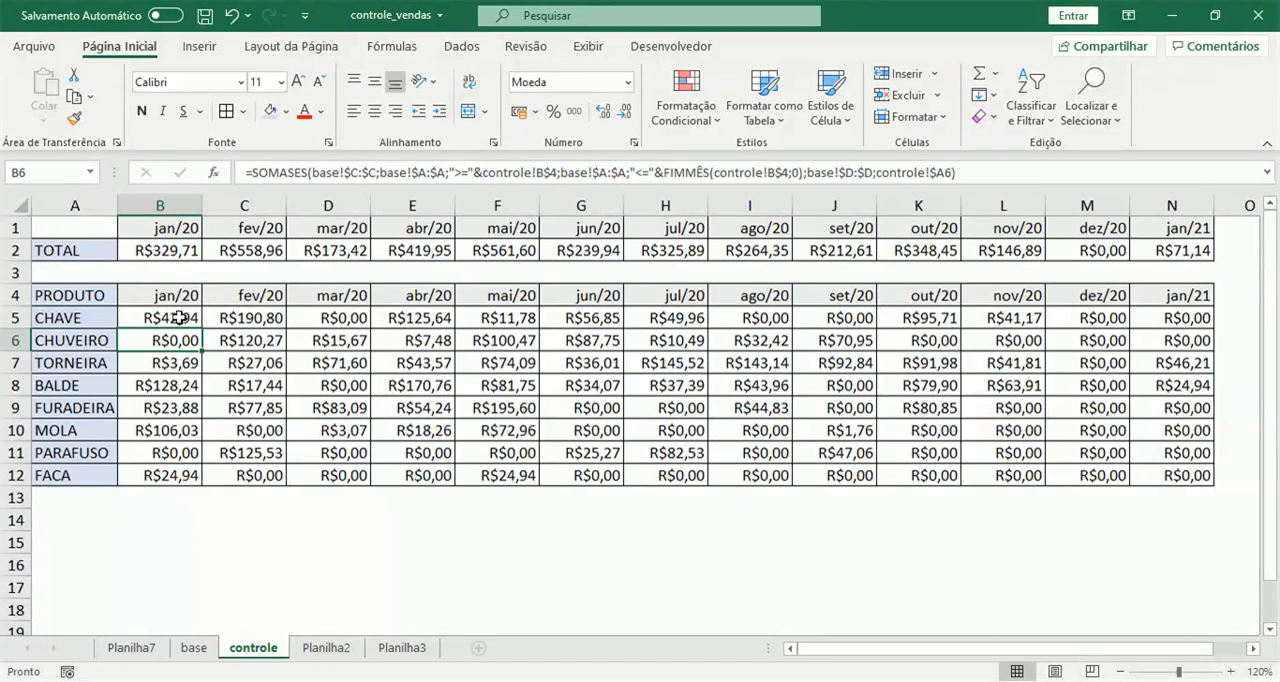
Fill the B5 formula across and down through N12 on controle, and check the copied formula in D9.
left_click(178, 317)
left_click_drag(200, 329, 1210, 478)
left_click(566, 500)
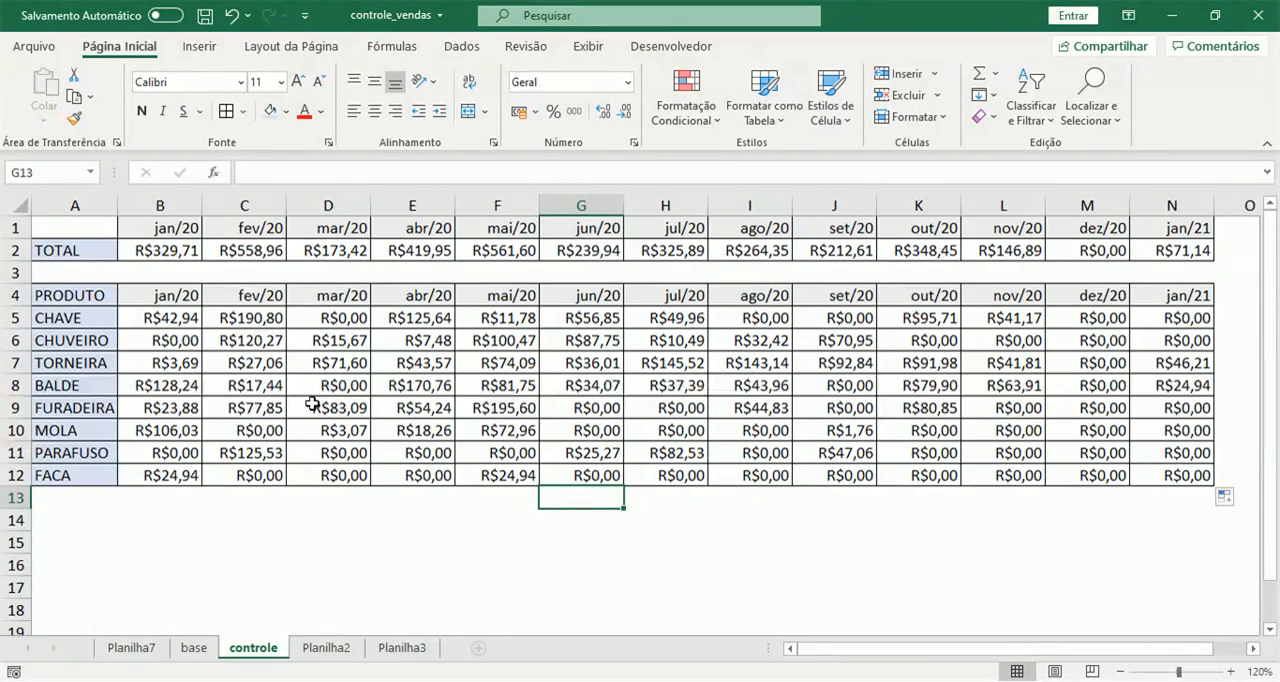
left_click(312, 403)
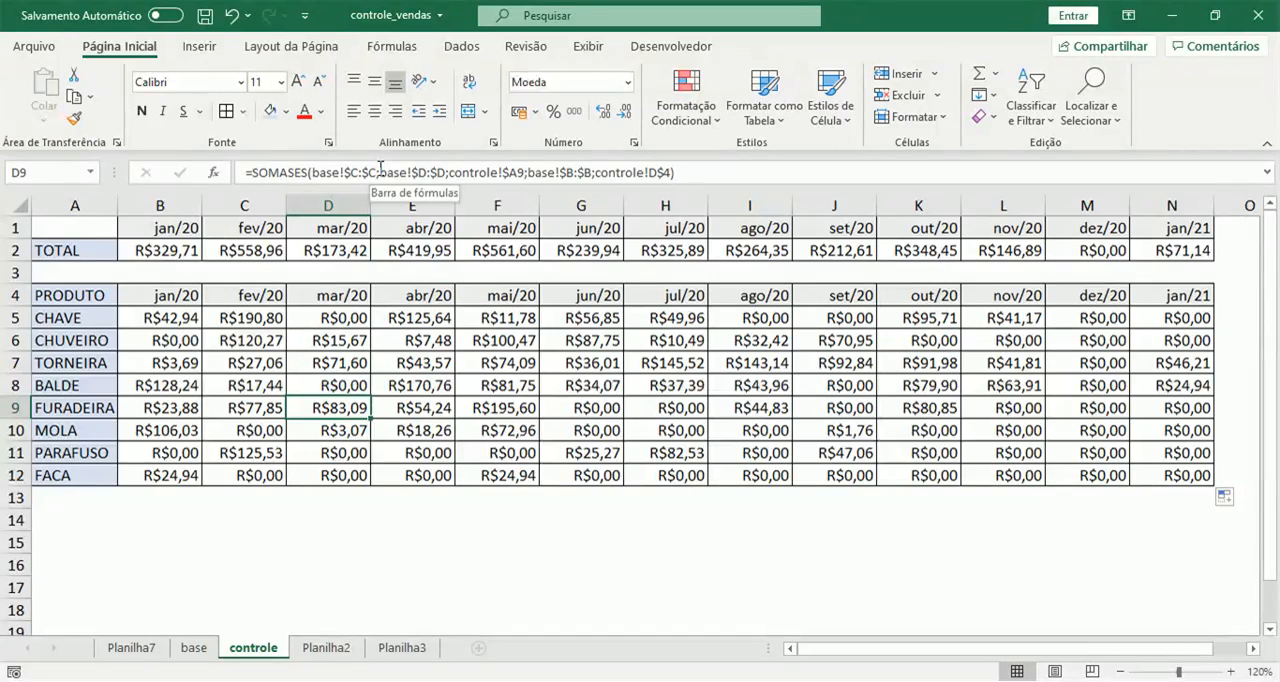
Start a new sales record below the last row on base with the date 05/01/2021 in A110.
left_click(194, 648)
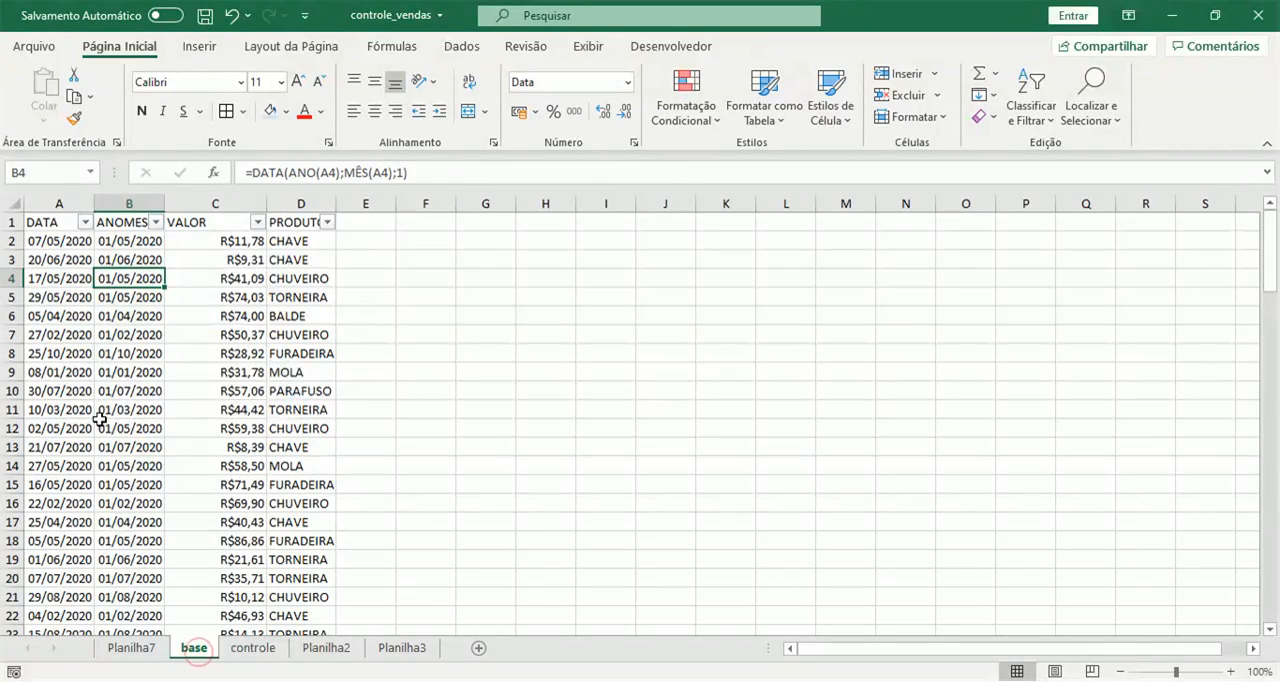
scroll(55, 472, "down", 19)
scroll(55, 472, "down", 15)
scroll(55, 430, "up", 1)
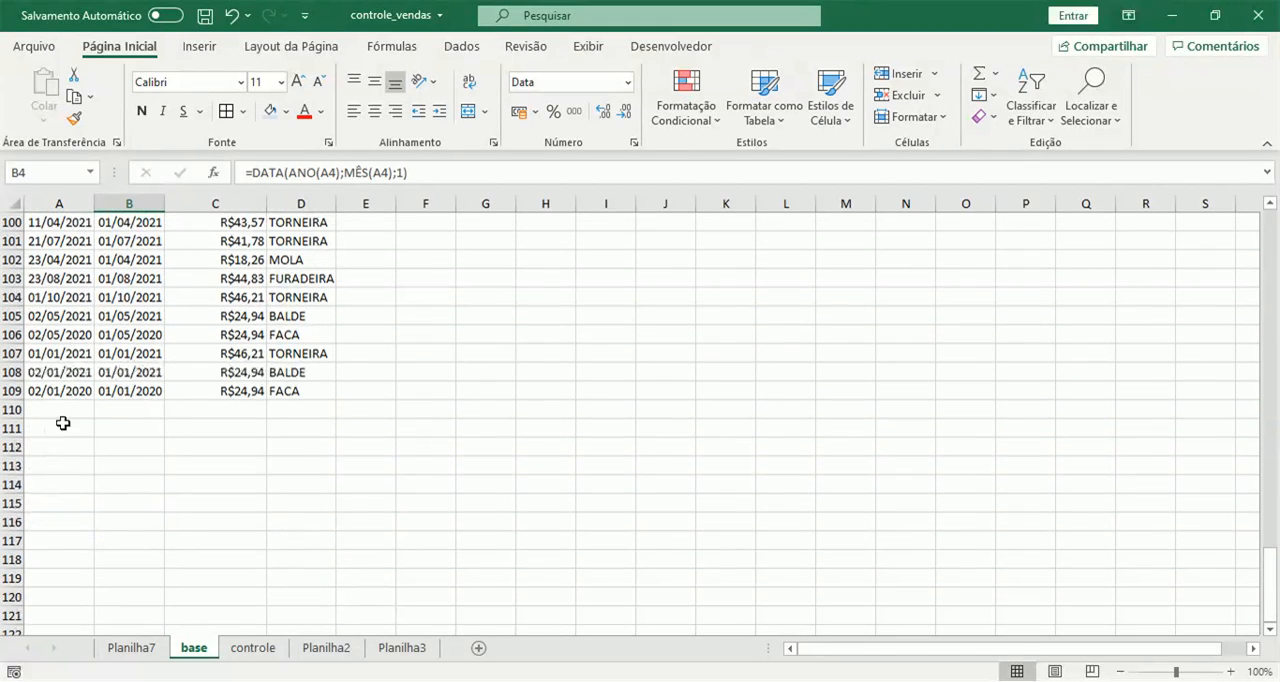
left_click(63, 410)
type("05/")
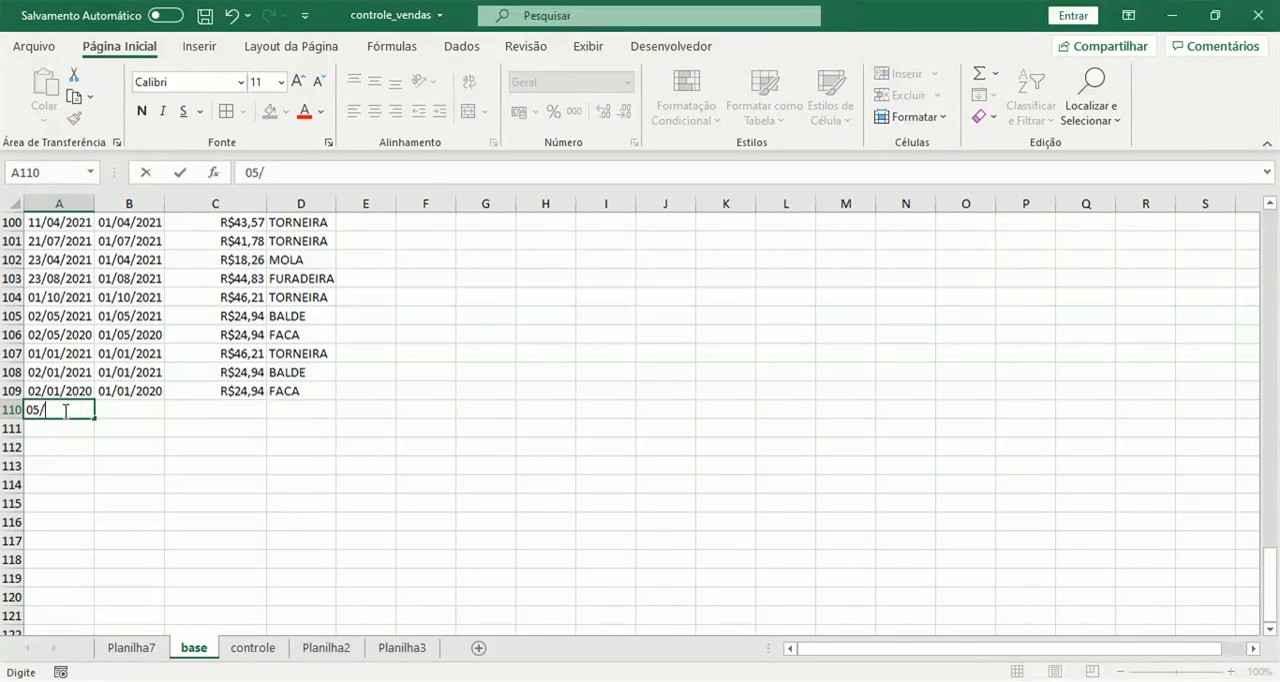
type("01/2021")
key("Tab")
key("Down")
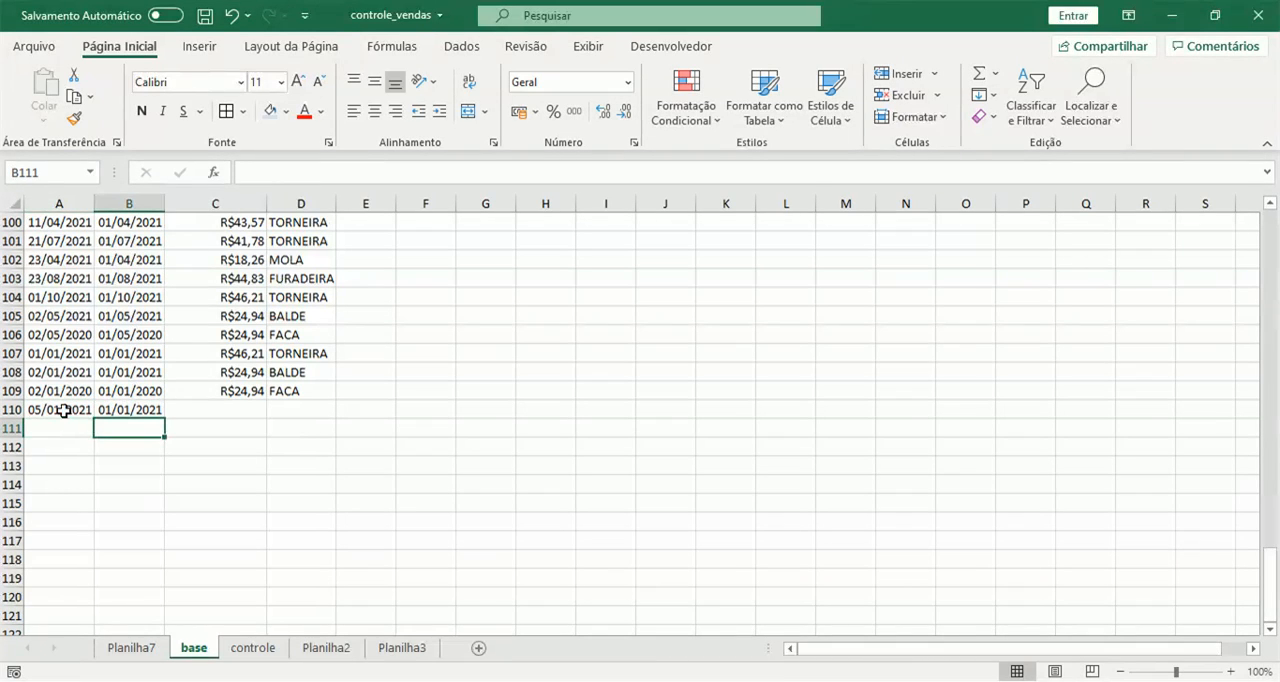
Complete the row 110 record with a VALOR of 50 and the product BALDE.
left_click(230, 410)
type("50")
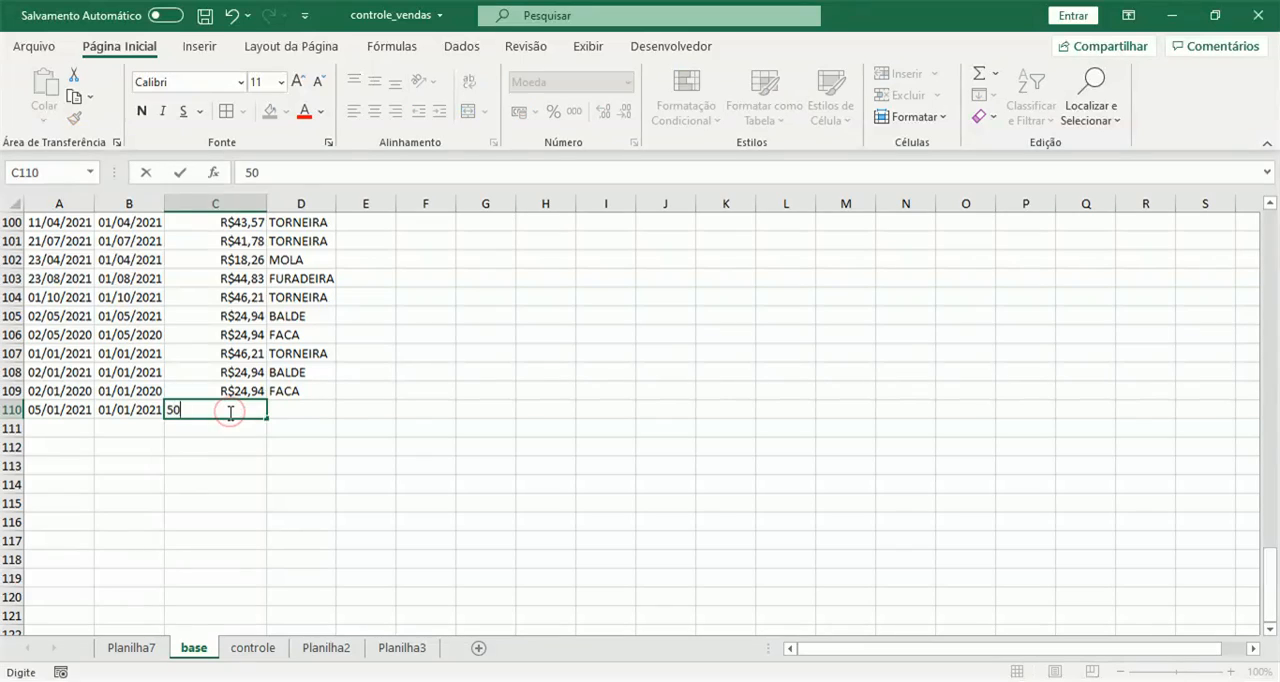
key("Tab")
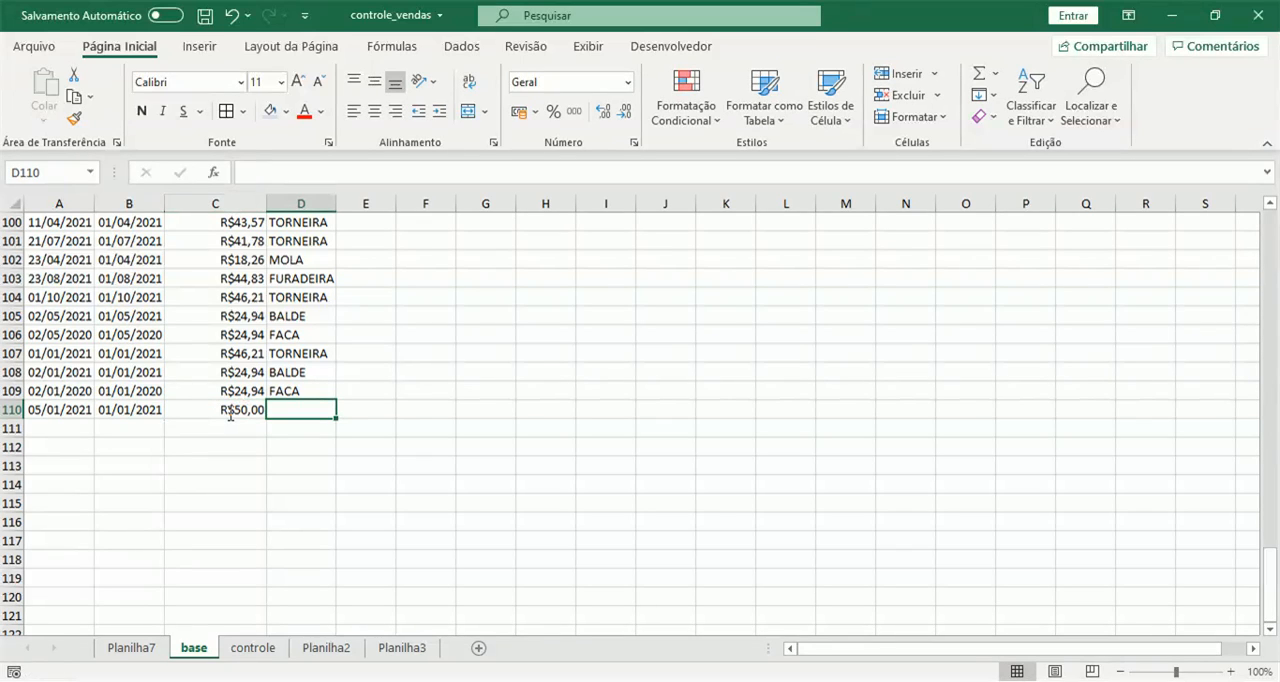
type("te")
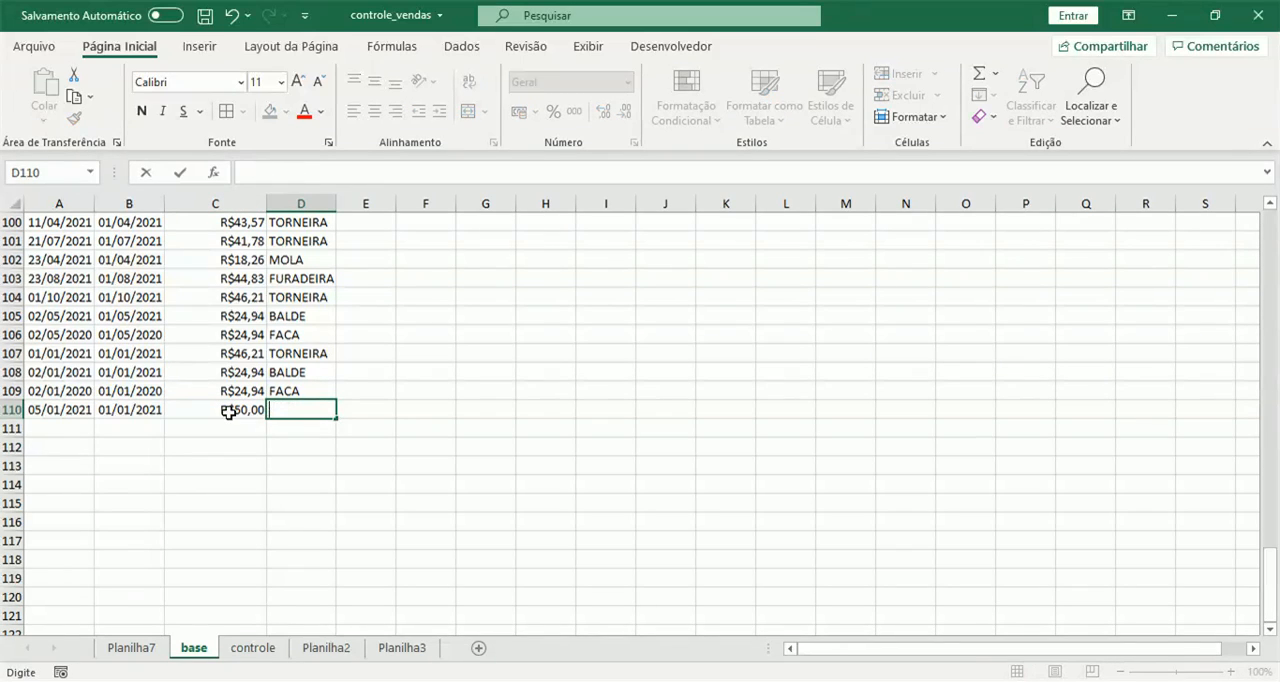
type("BALDE")
key("Return")
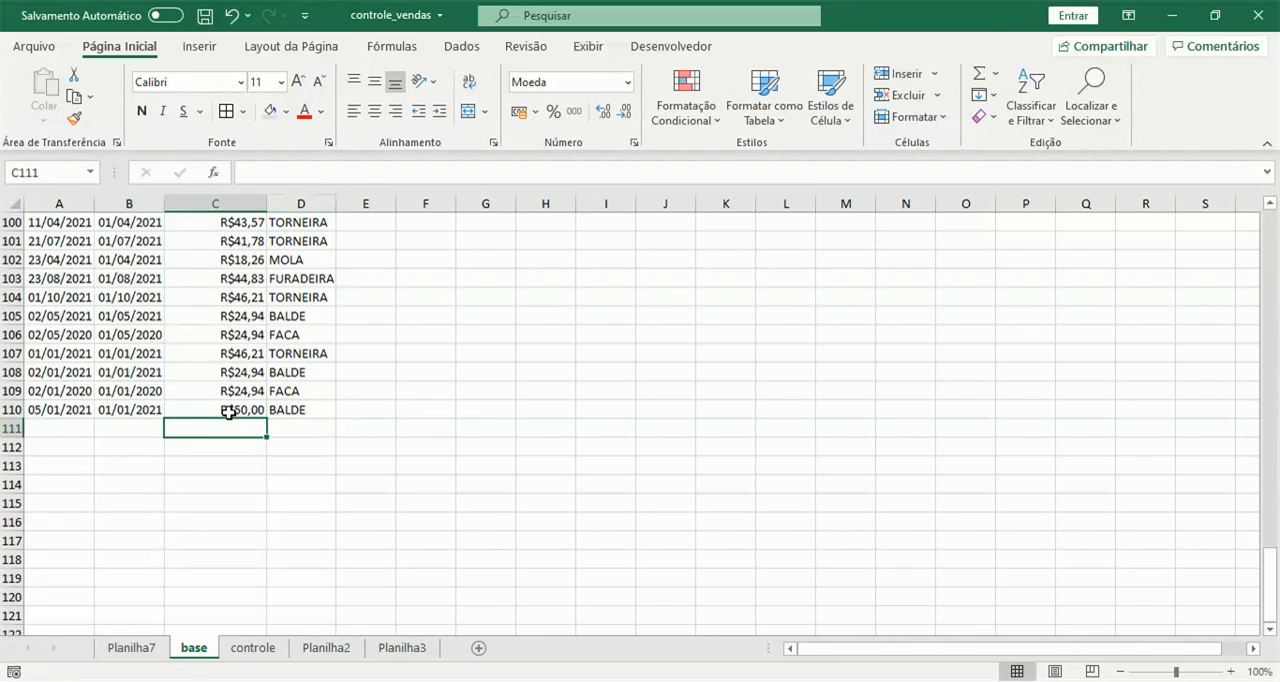
Fill the month formula from B109 down to B110 on base and check the totals on controle.
left_click(137, 391)
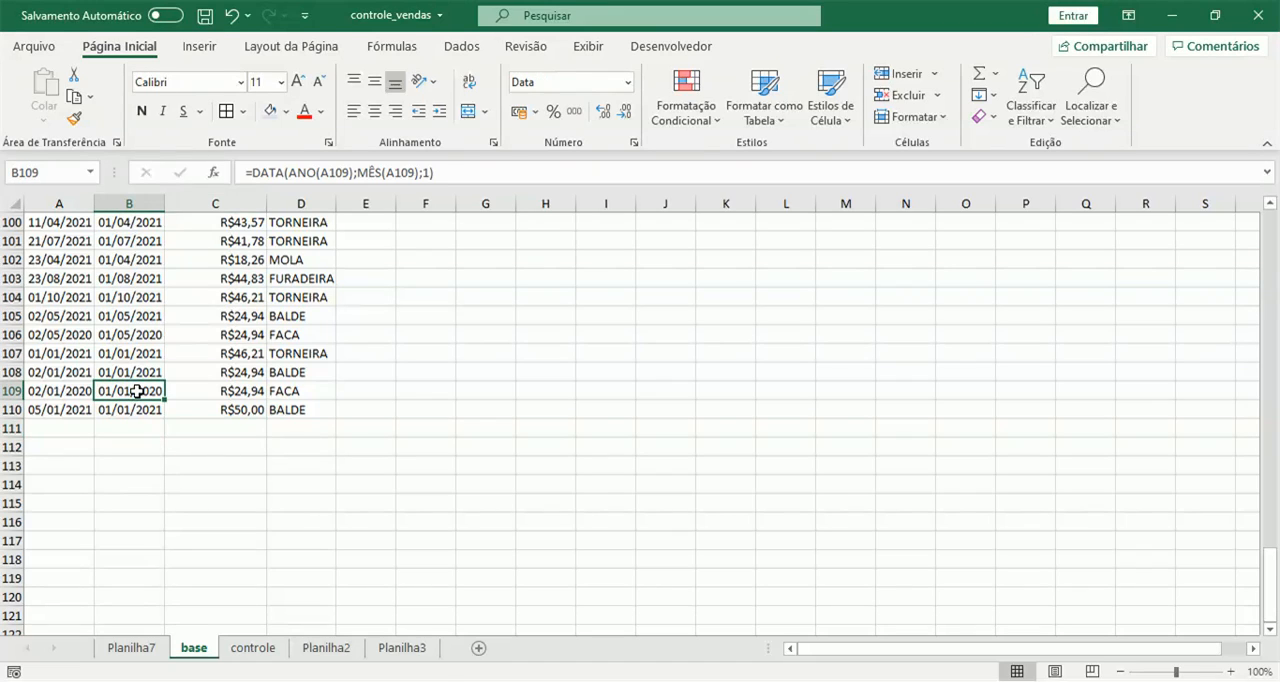
left_click_drag(165, 400, 158, 427)
left_click(126, 403)
left_click(253, 648)
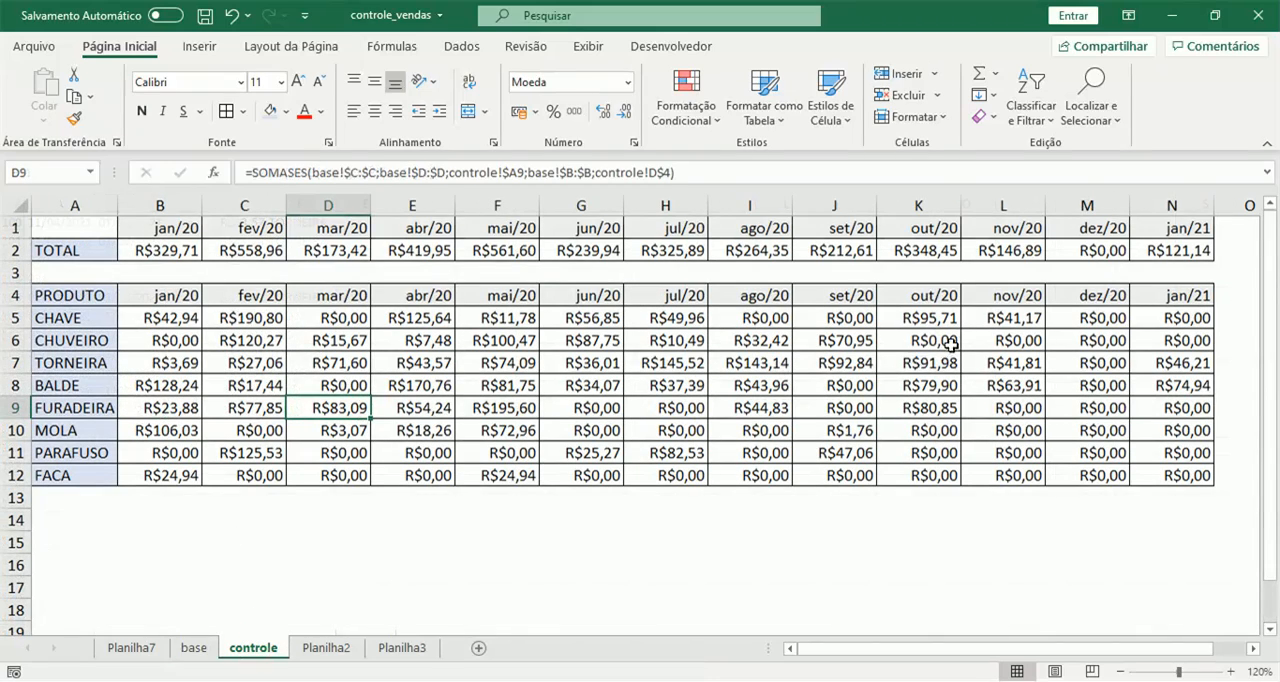
left_click(195, 648)
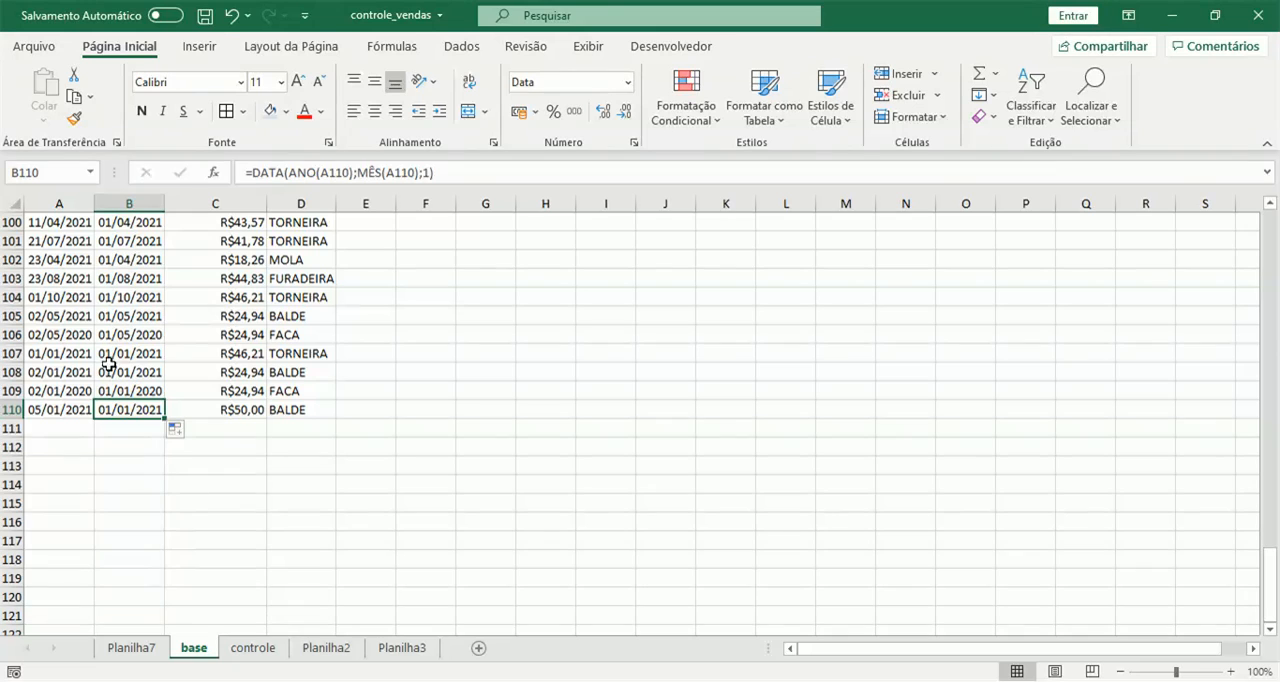
left_click(256, 648)
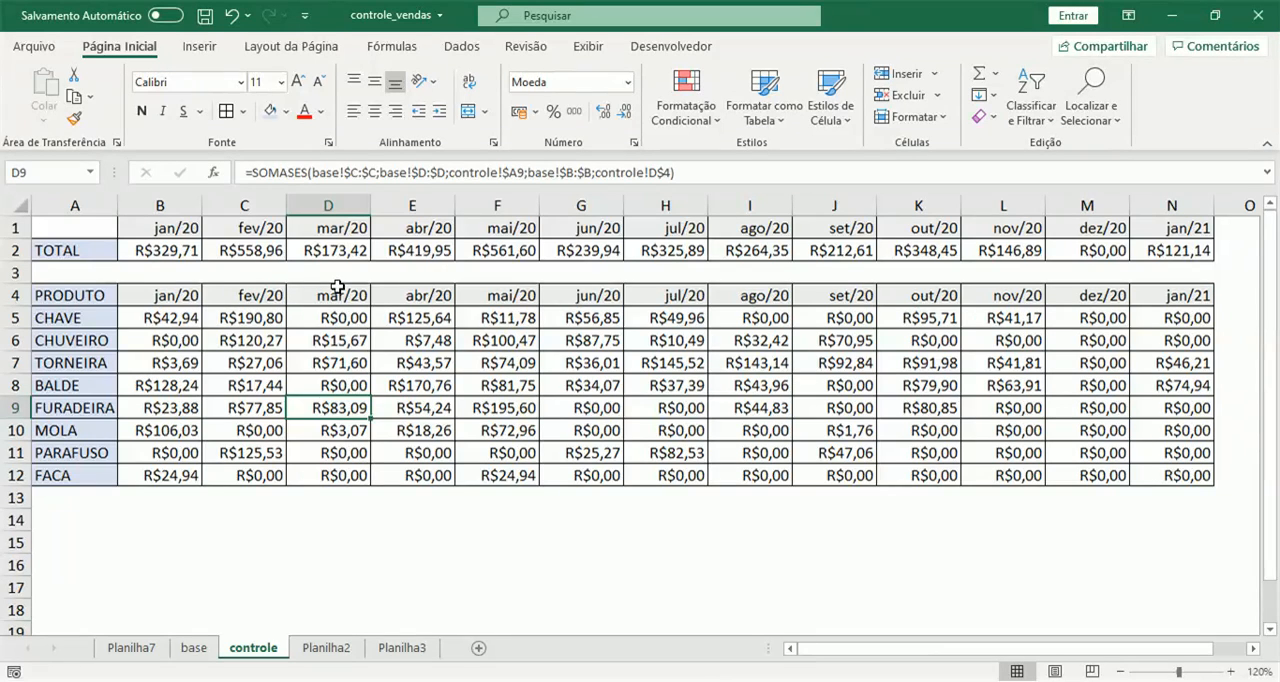
Create a pivot table from columns A to D of base, placed on a new worksheet.
left_click(193, 648)
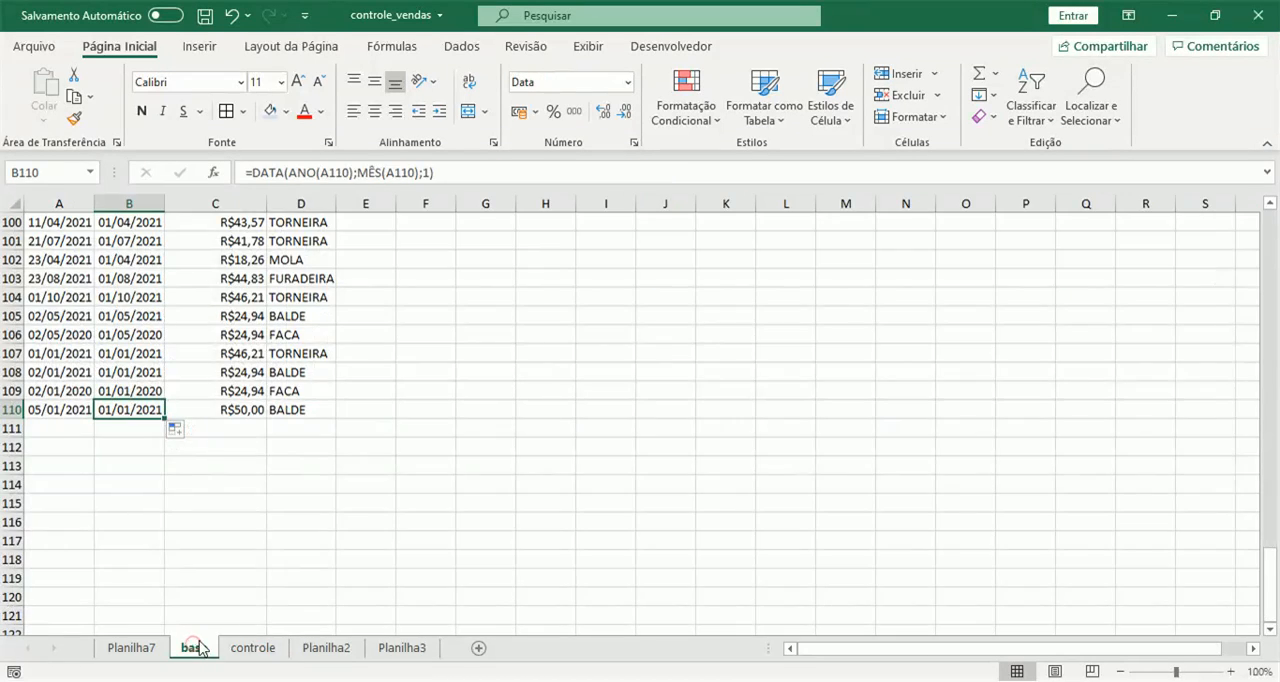
scroll(150, 336, "up", 20)
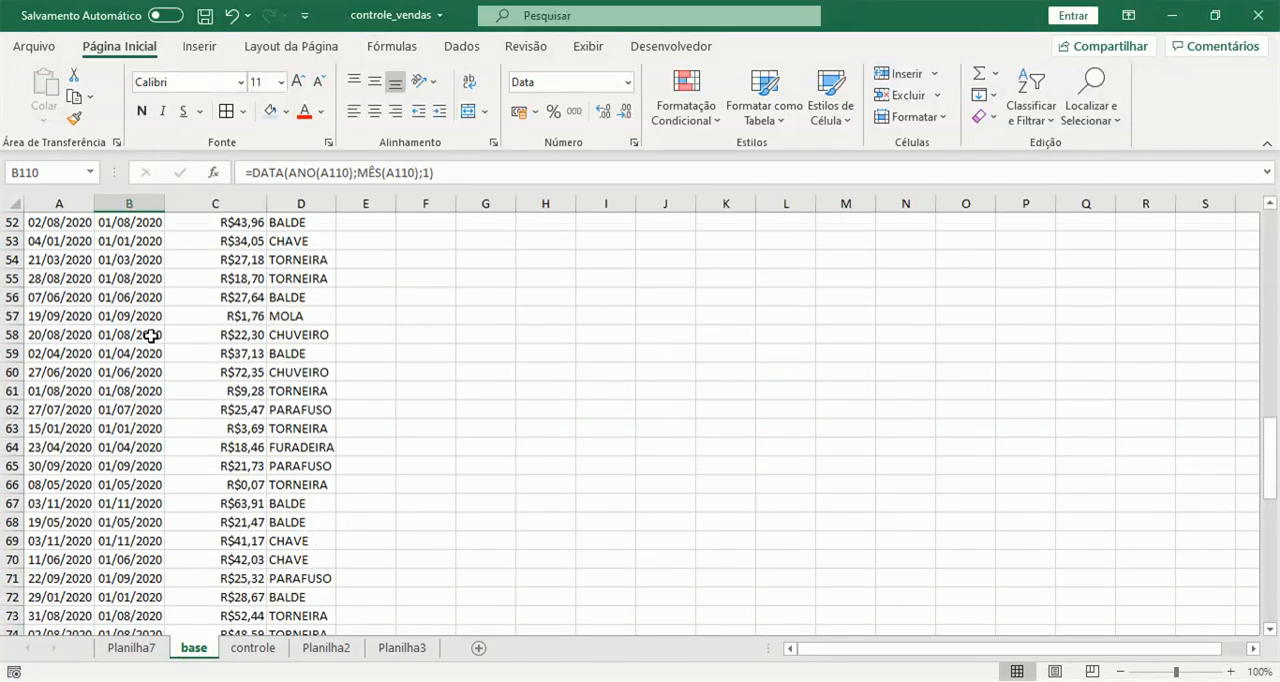
scroll(150, 334, "up", 9)
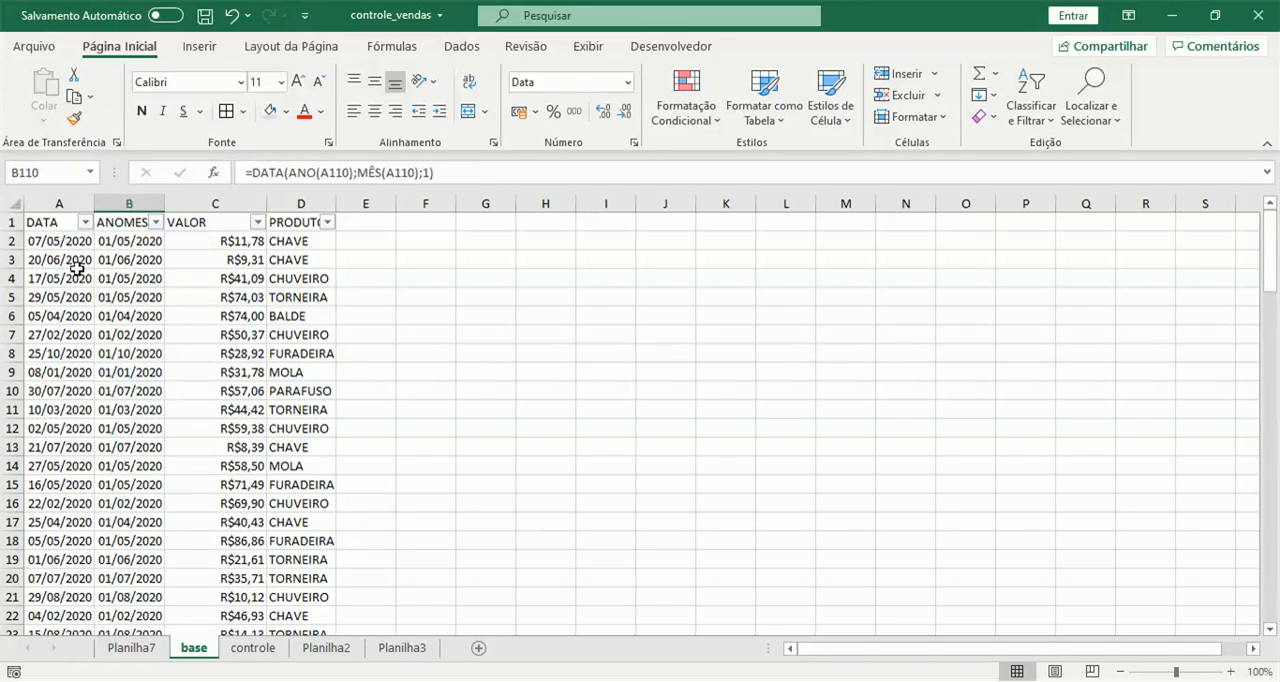
left_click_drag(59, 204, 307, 206)
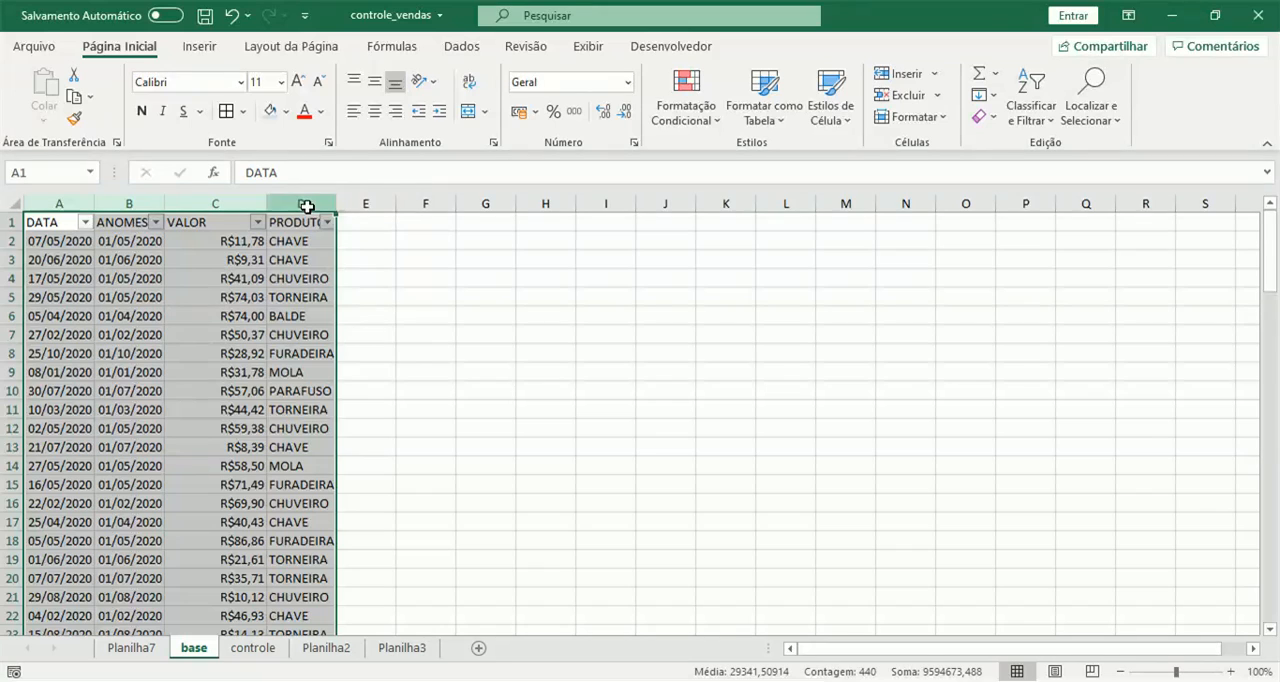
scroll(214, 350, "down", 20)
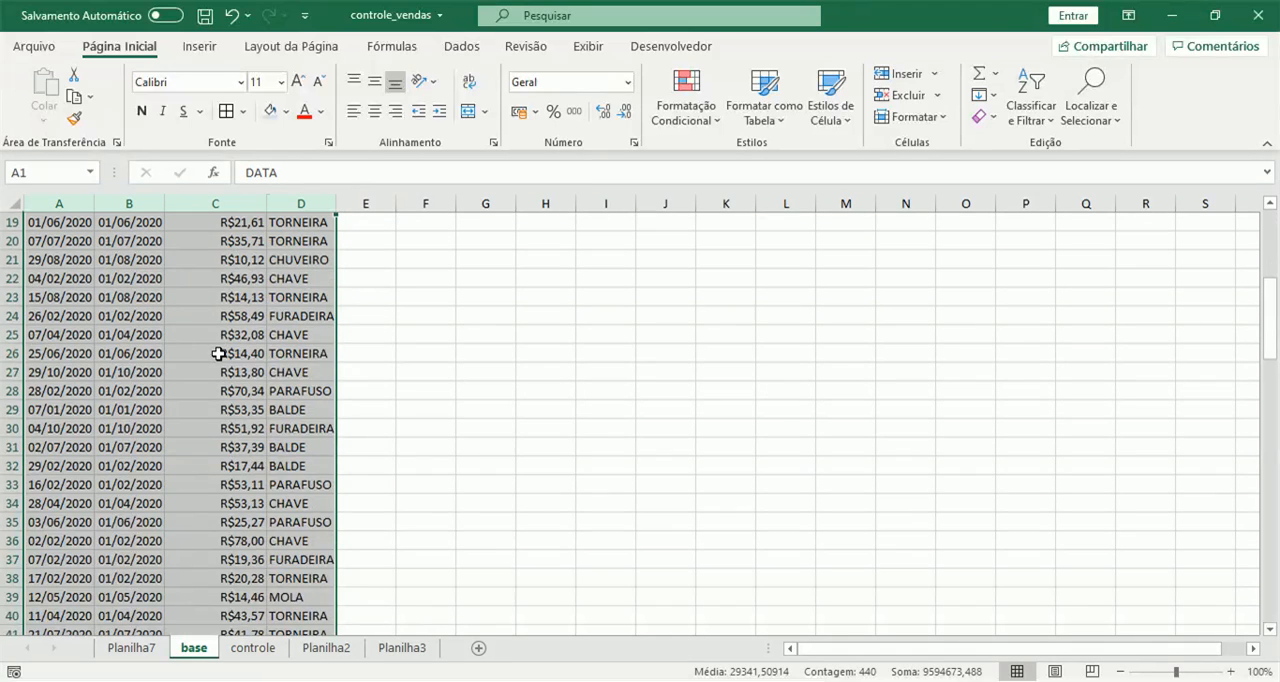
scroll(214, 357, "down", 9)
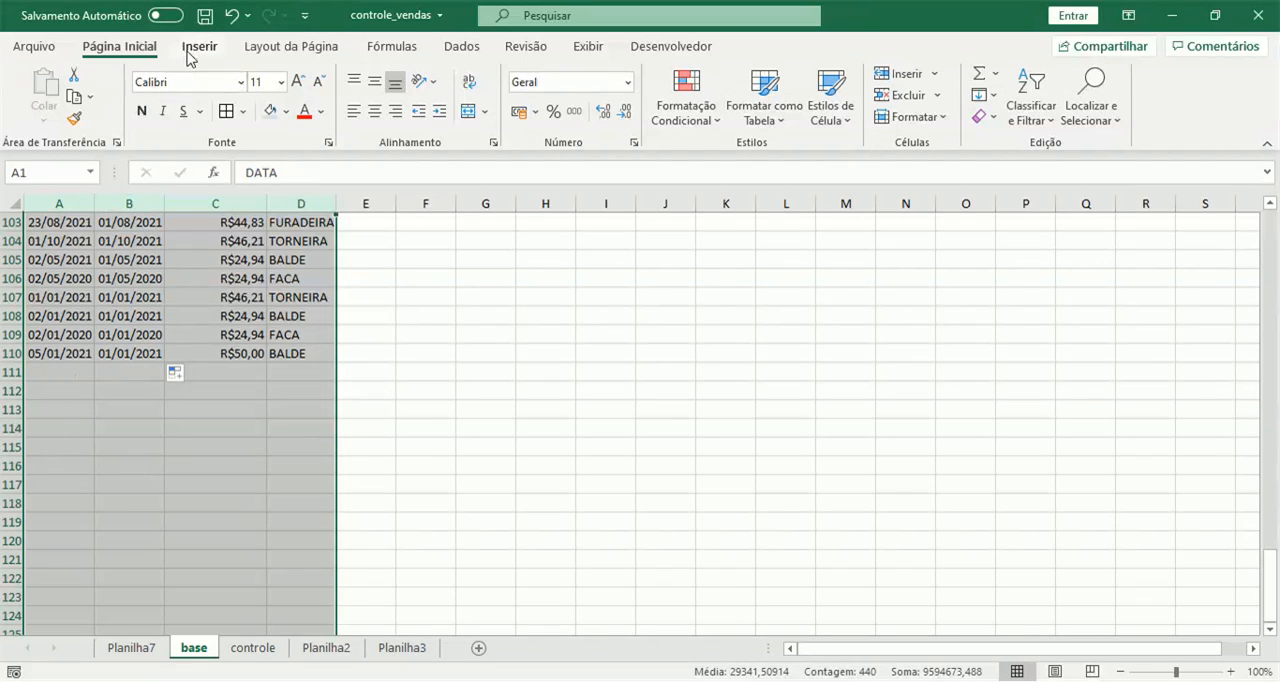
left_click(199, 46)
left_click(33, 88)
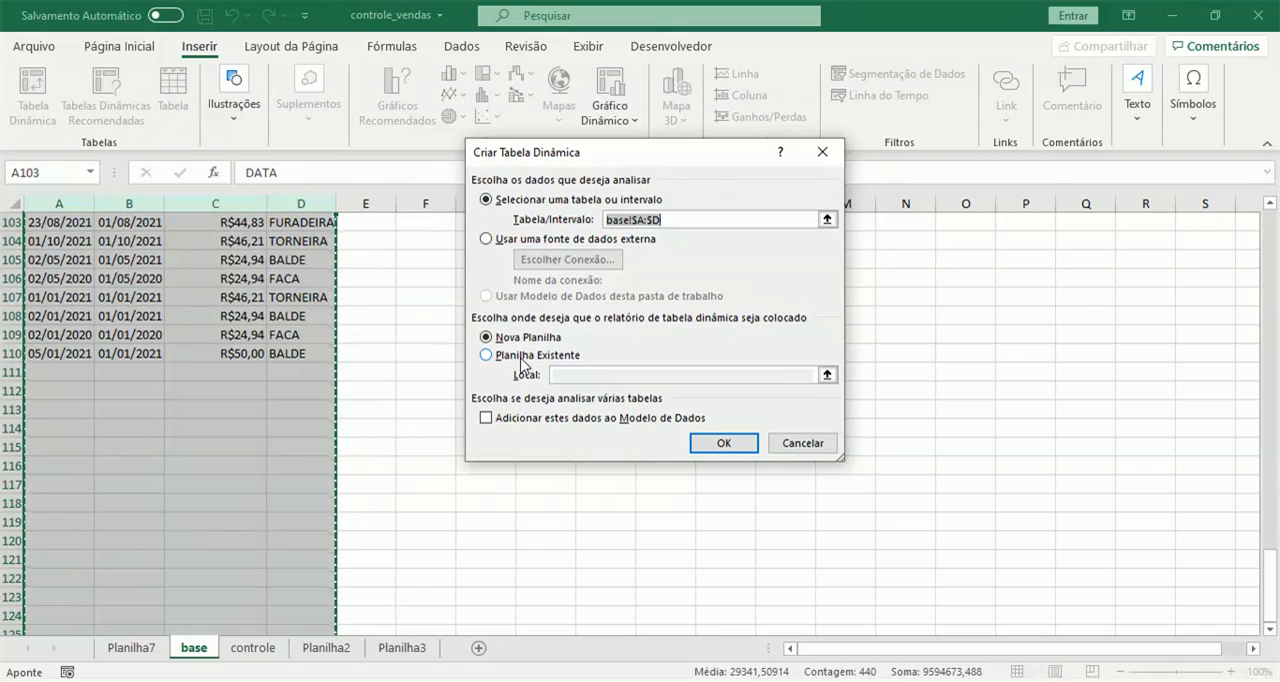
left_click(720, 443)
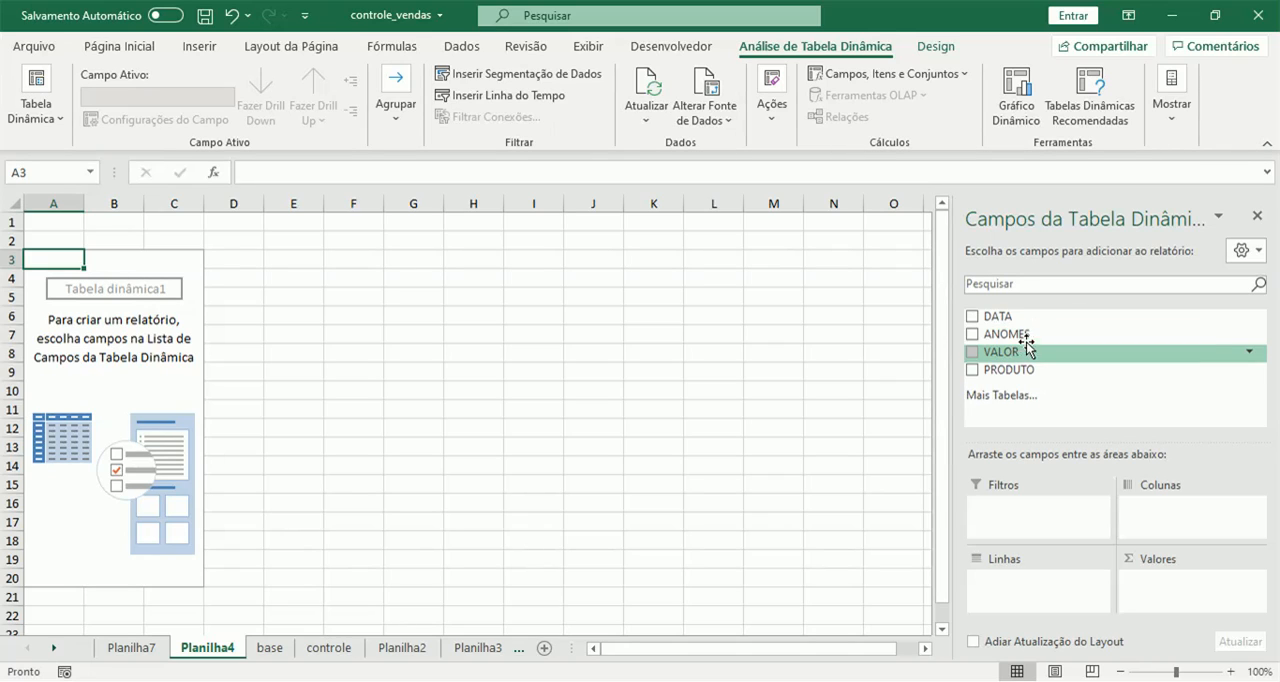
Review the column headings on base and return to the empty pivot table on Planilha4.
left_click(276, 649)
scroll(201, 365, "up", 18)
scroll(201, 365, "up", 15)
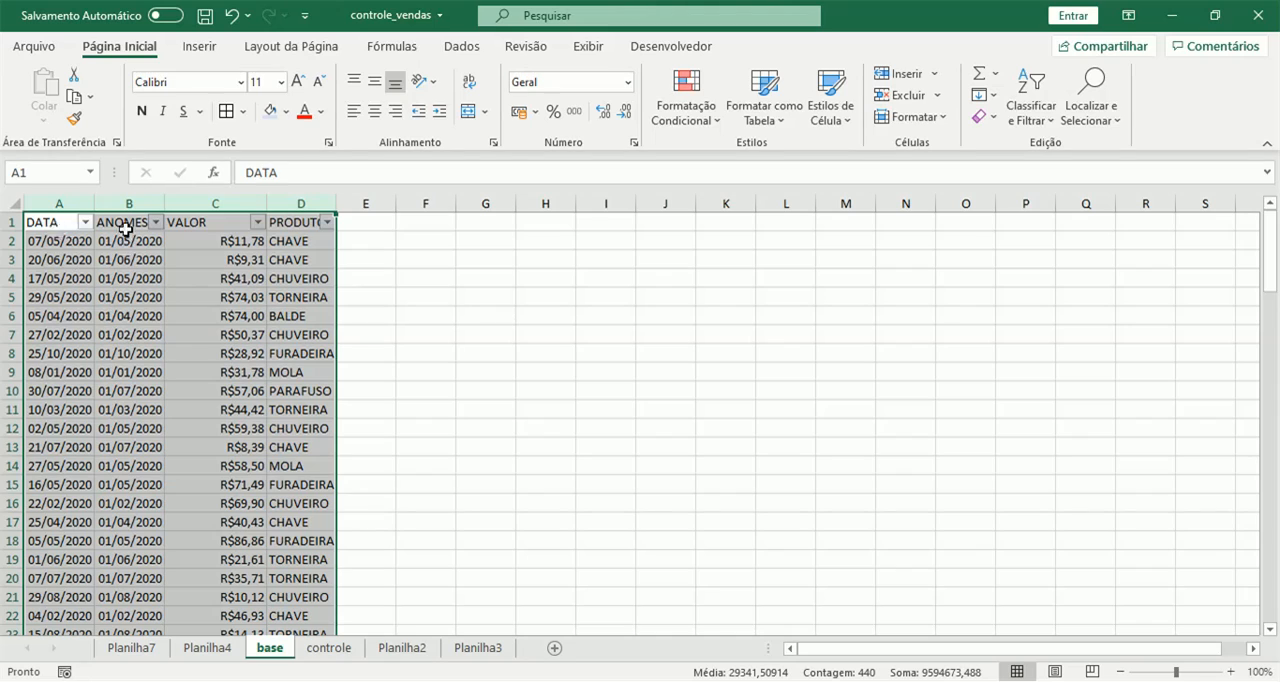
left_click(207, 648)
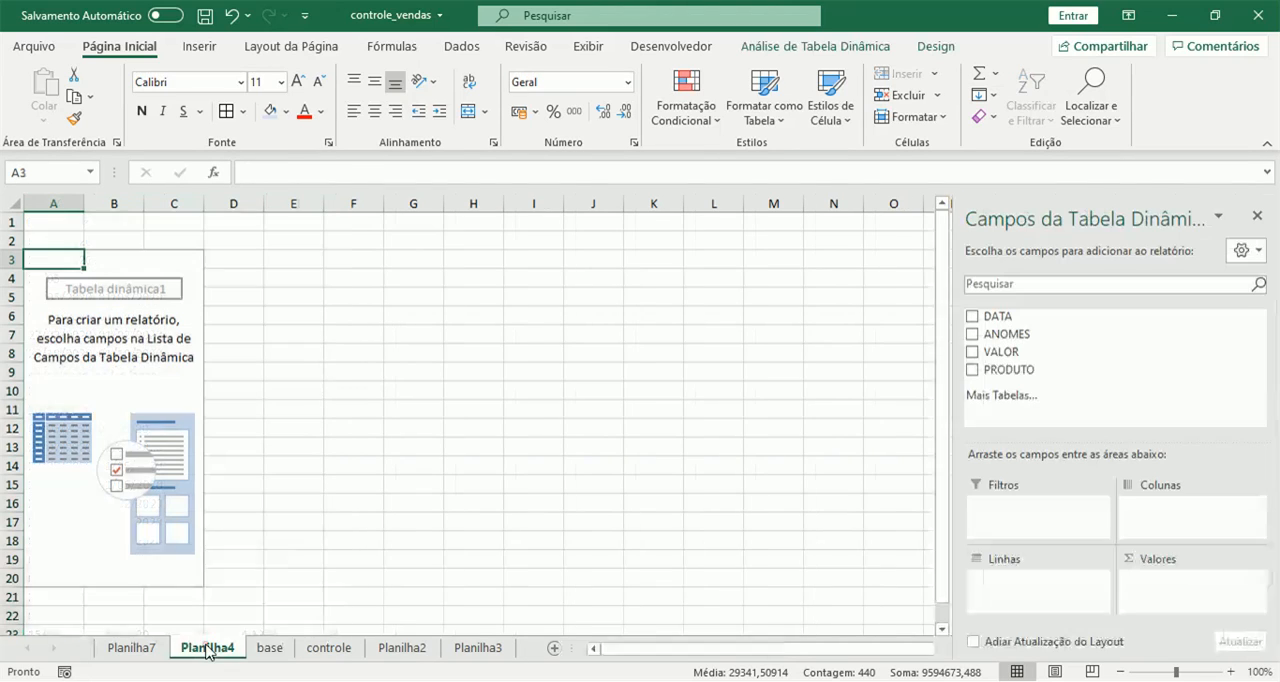
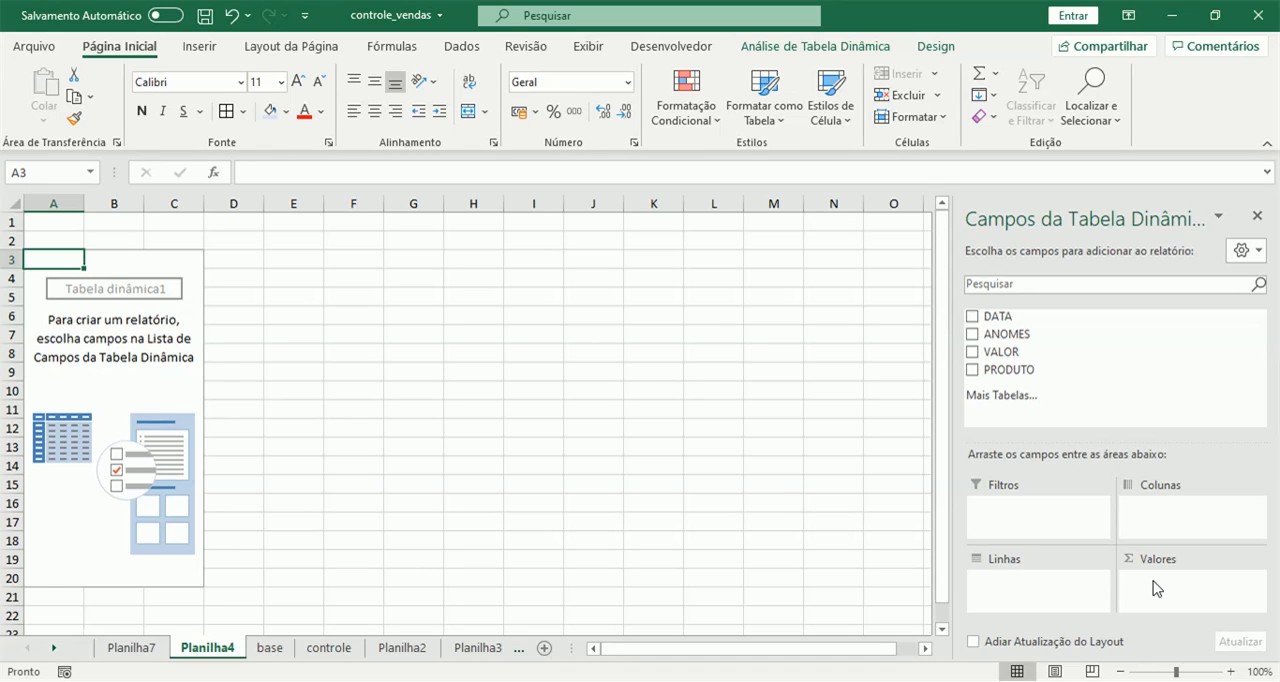
Place PRODUTO in the rows and ANOMES in the columns of the pivot table on Planilha4, following the layout of controle.
left_click(330, 647)
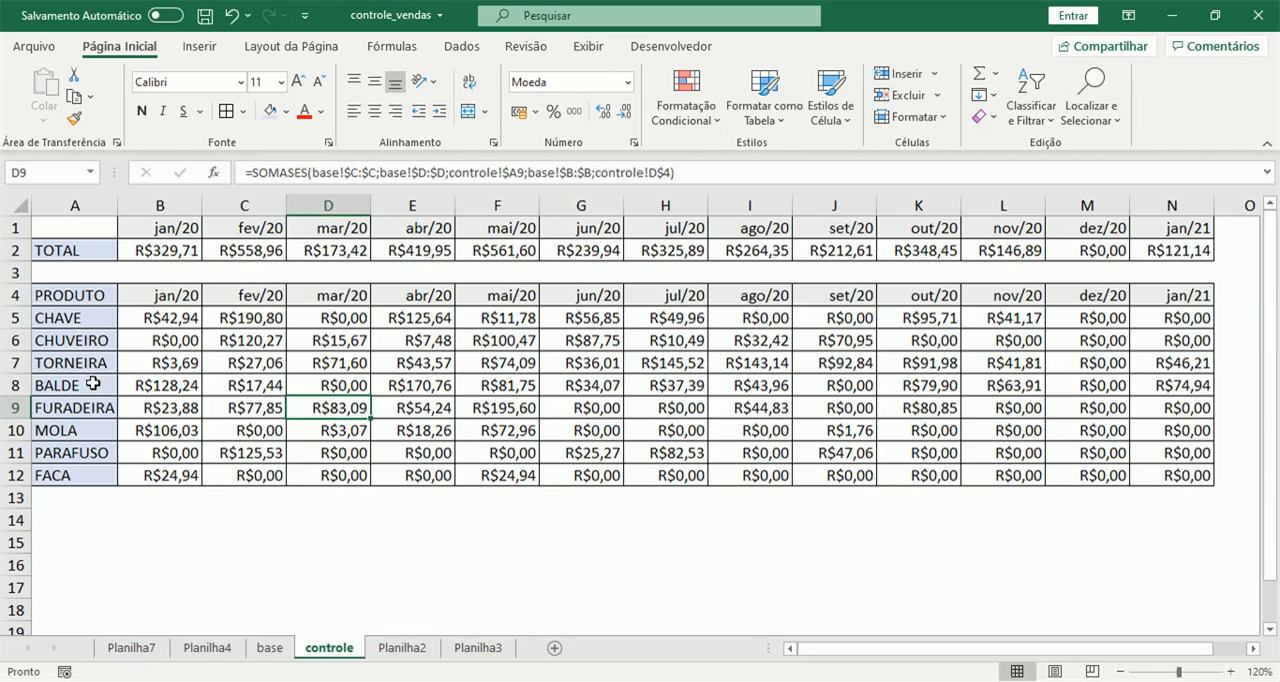
left_click(207, 647)
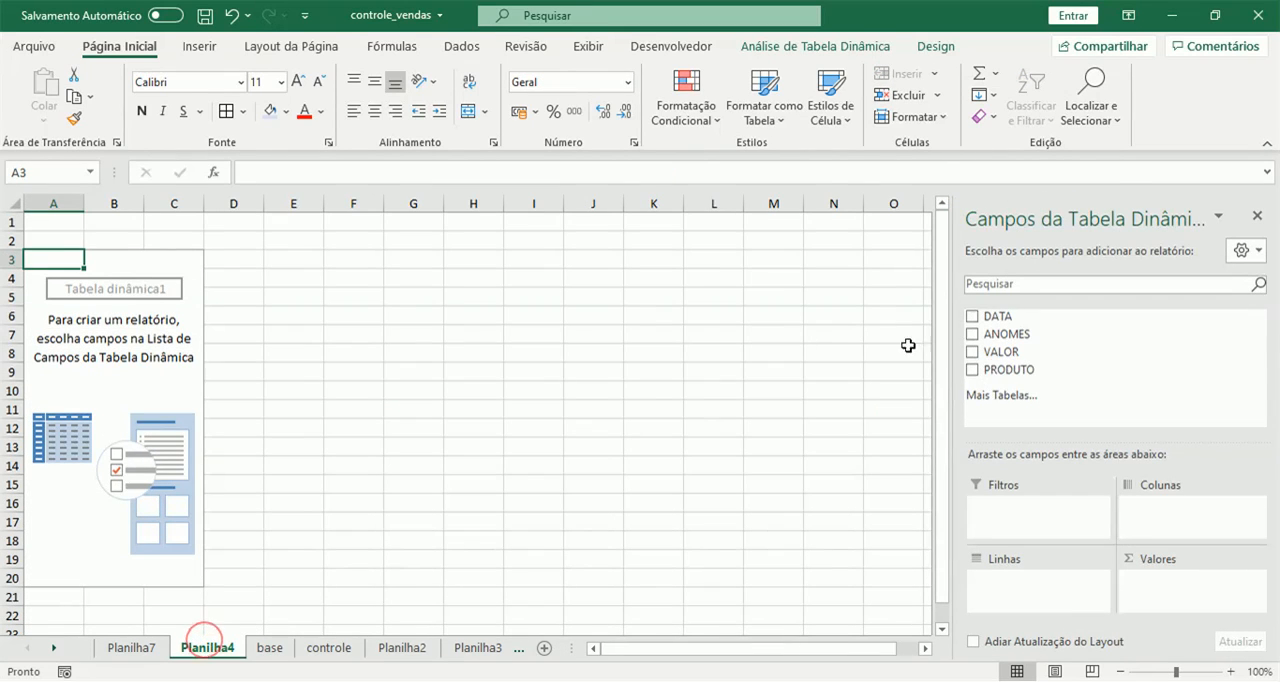
left_click_drag(1008, 369, 1025, 585)
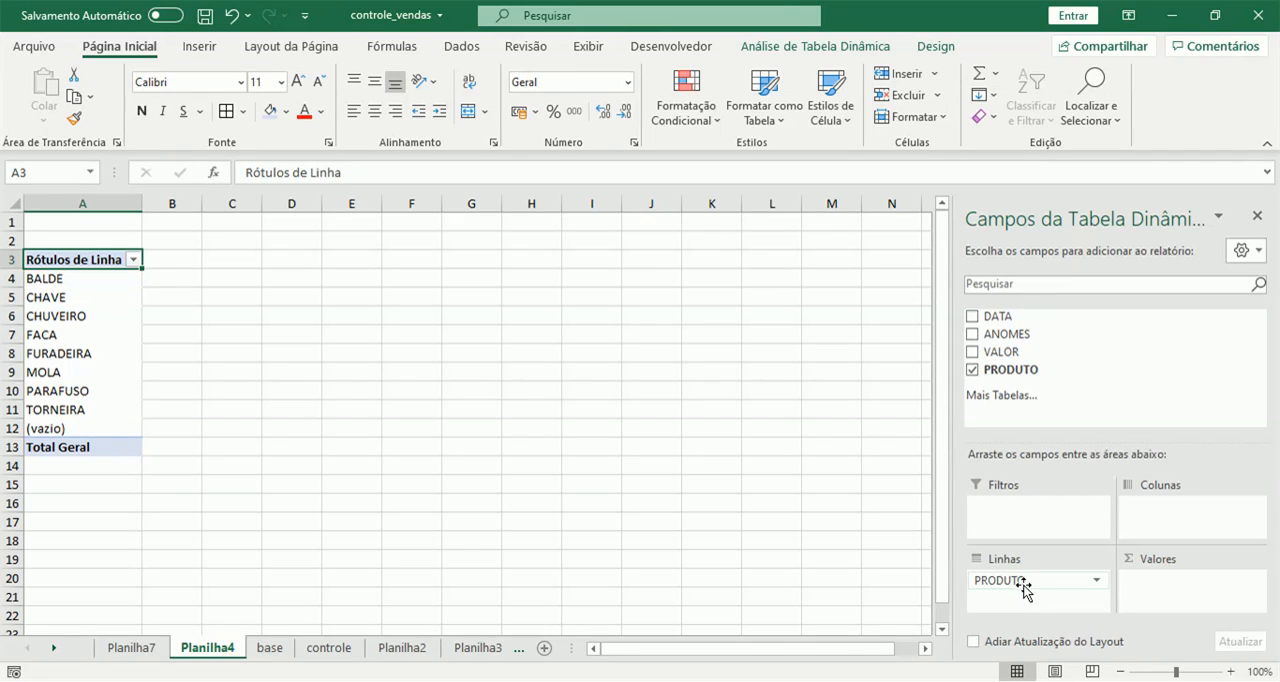
left_click_drag(1025, 335, 1148, 516)
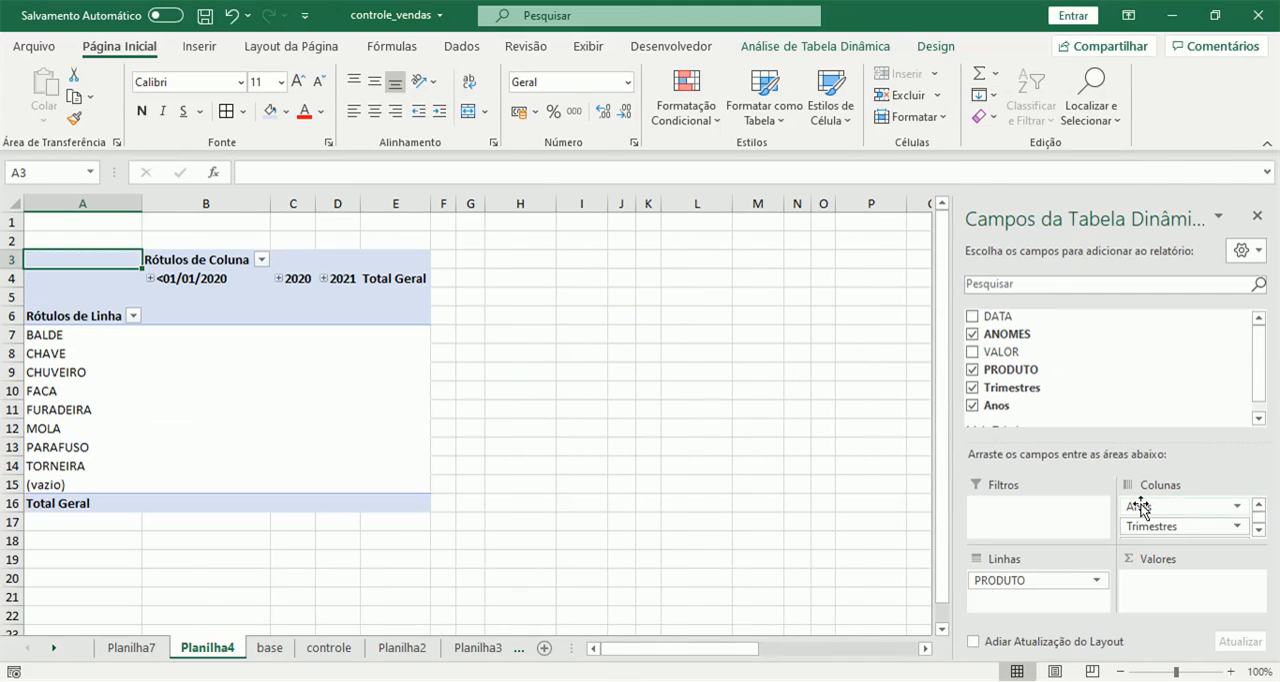
Ungroup the pivot table's date columns into individual ANOMES dates and add VALOR as the summed values.
right_click(211, 279)
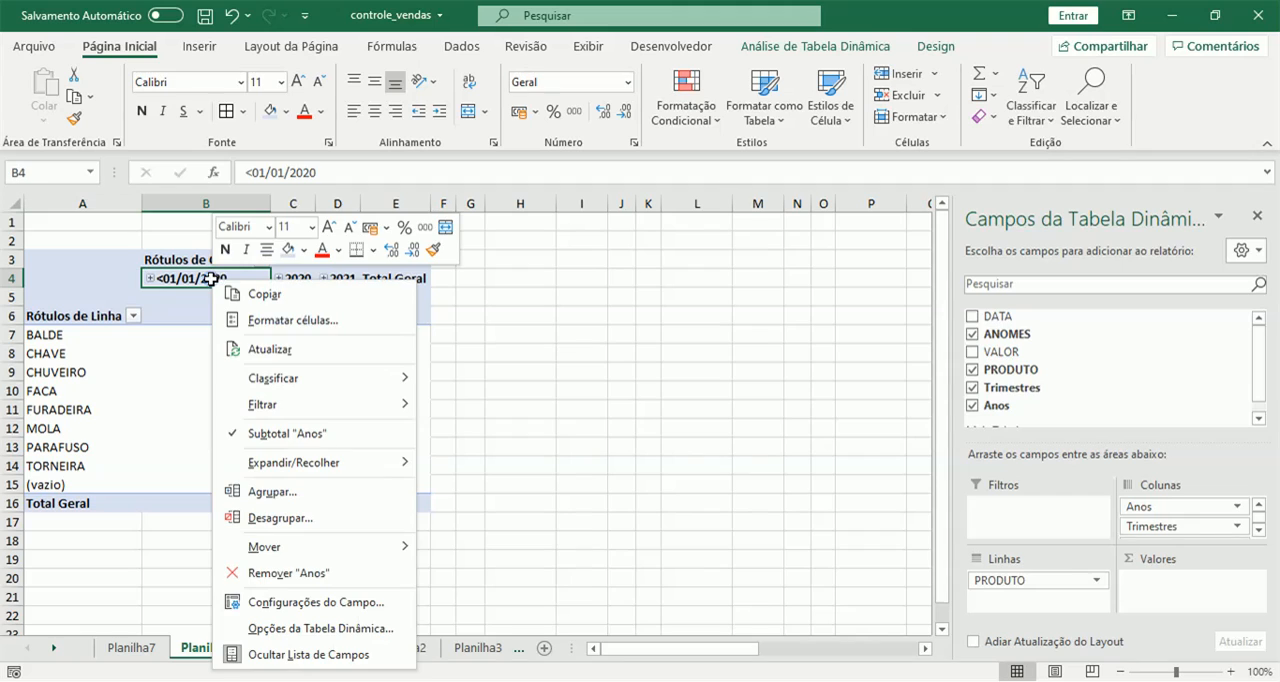
left_click(306, 516)
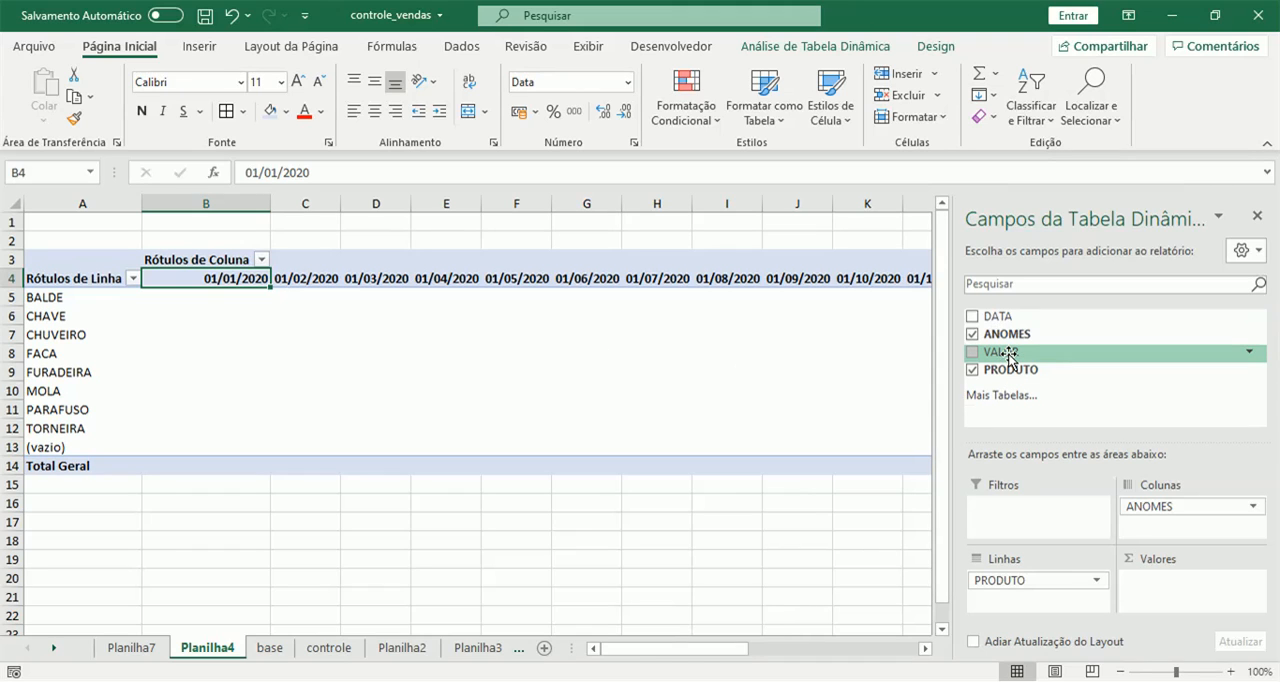
left_click_drag(1008, 356, 1150, 592)
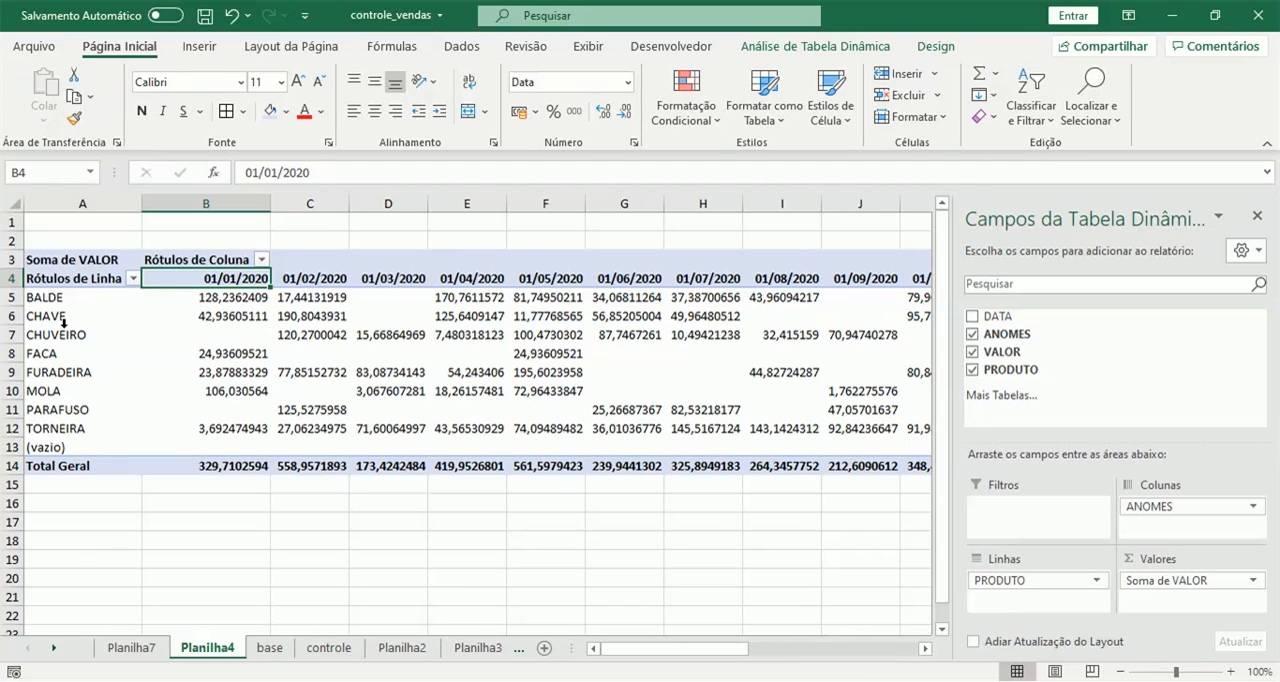
Compare the pivot table's products, months and totals on Planilha4 with the tables on controle.
left_click(330, 648)
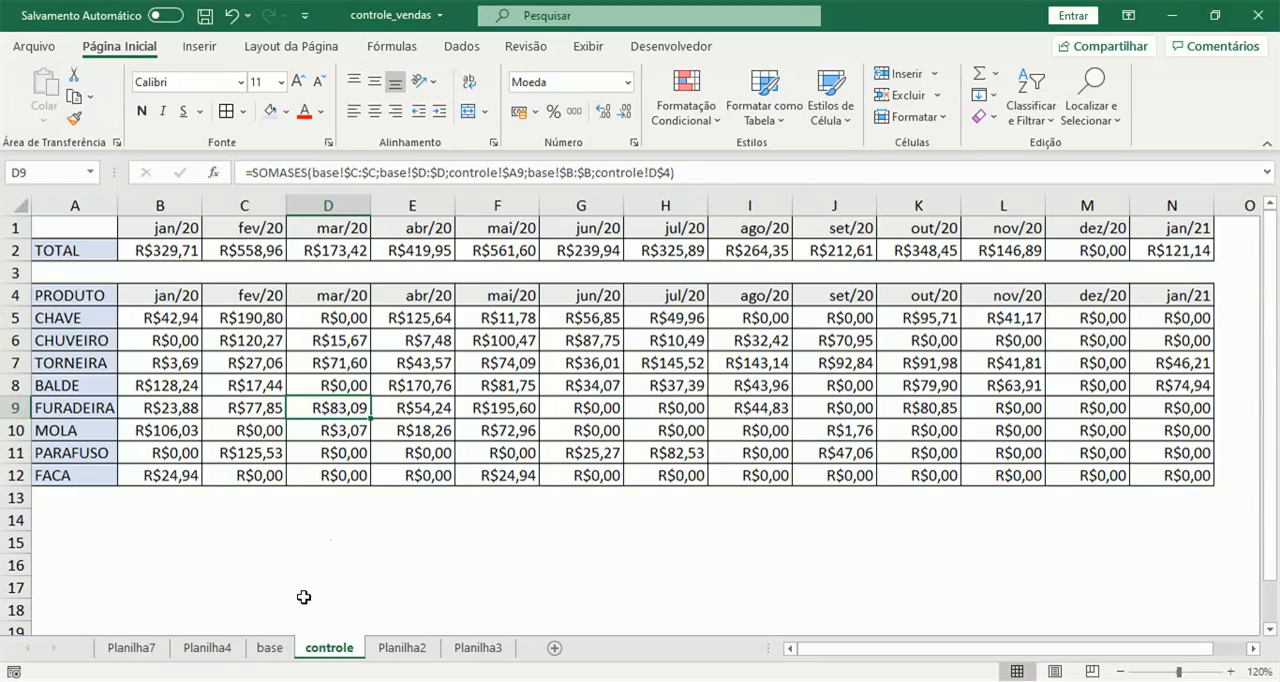
left_click(207, 648)
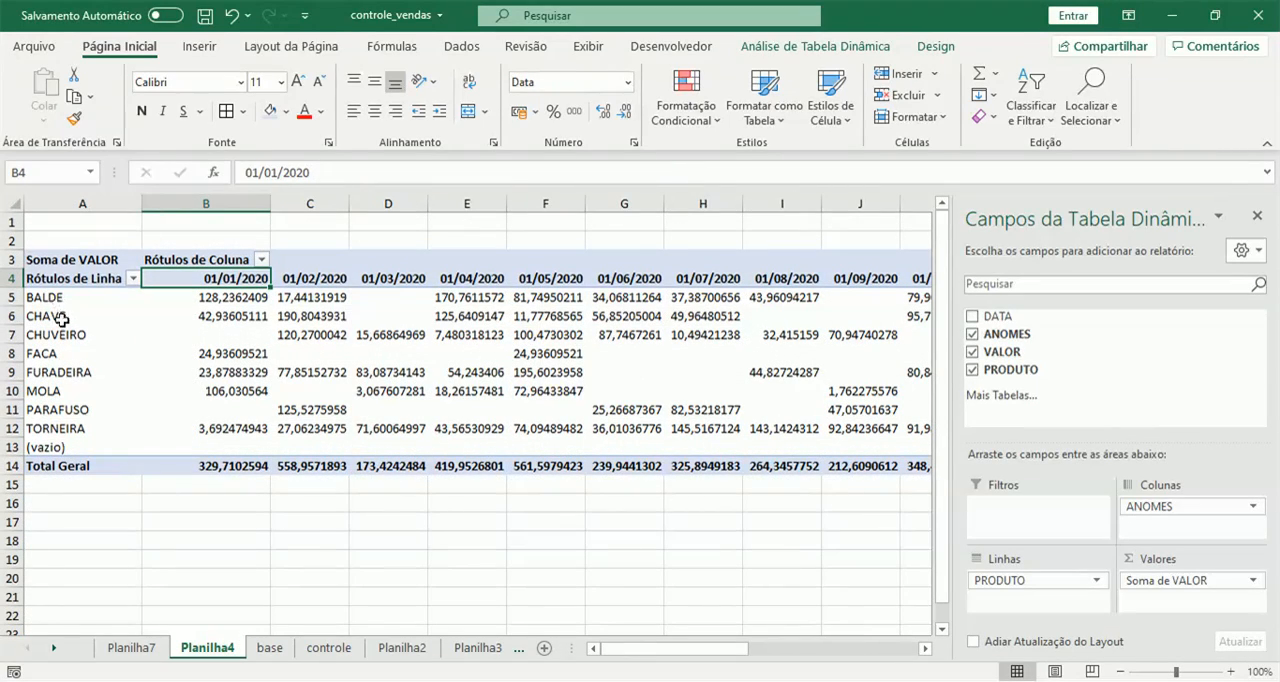
left_click(328, 648)
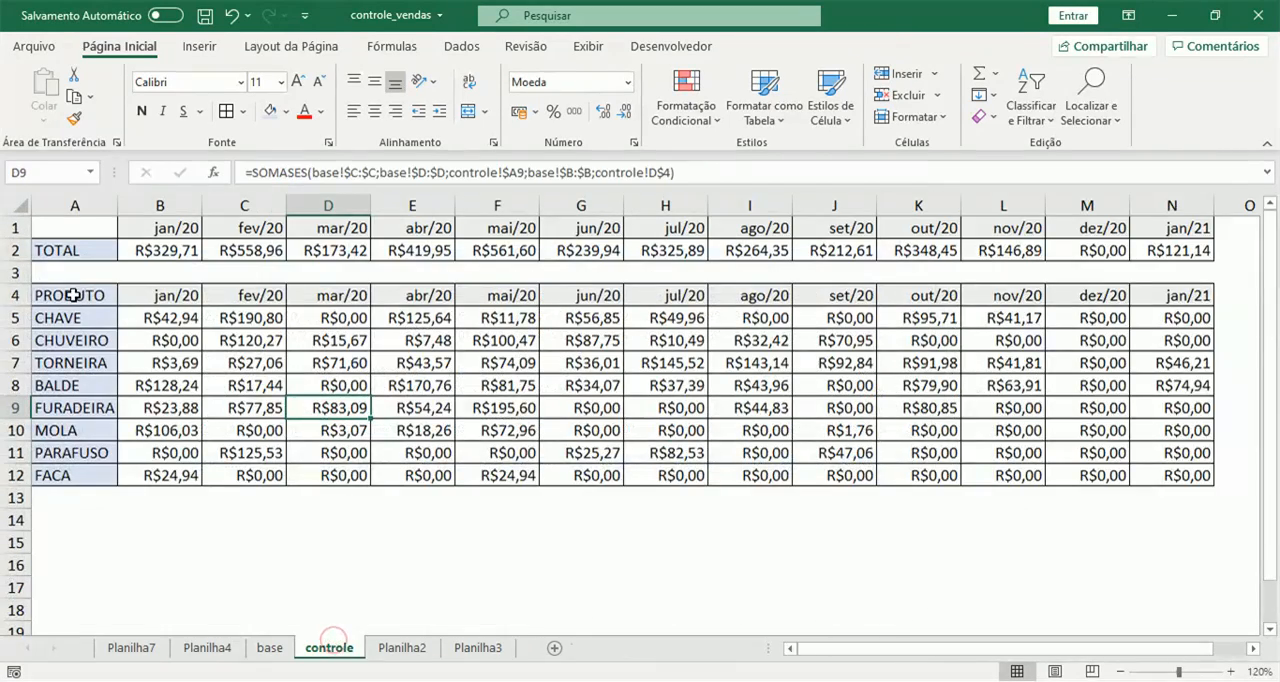
left_click(207, 648)
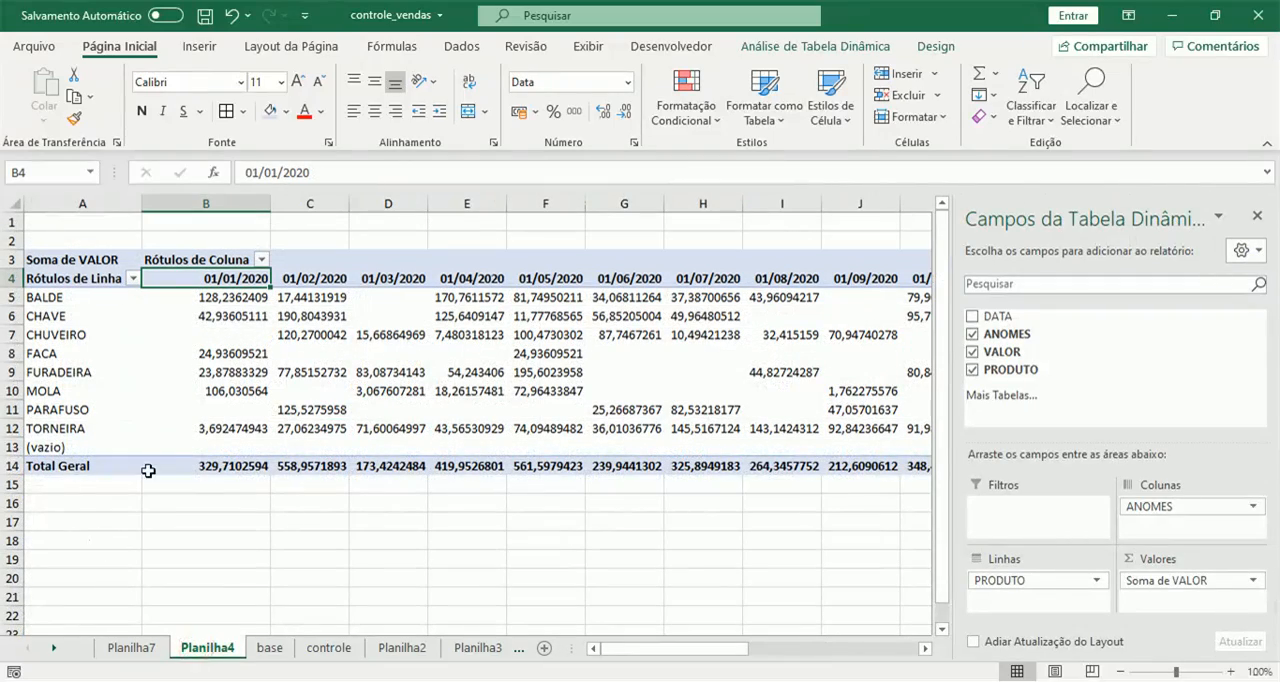
left_click(328, 648)
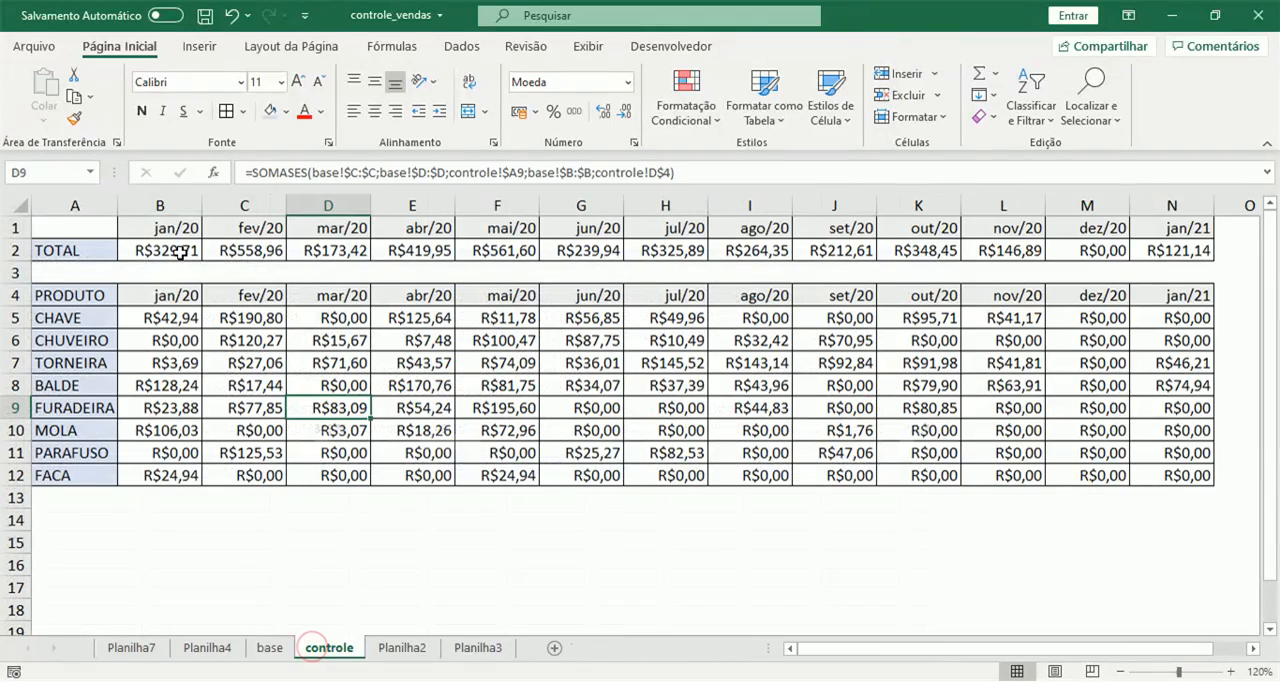
left_click(207, 648)
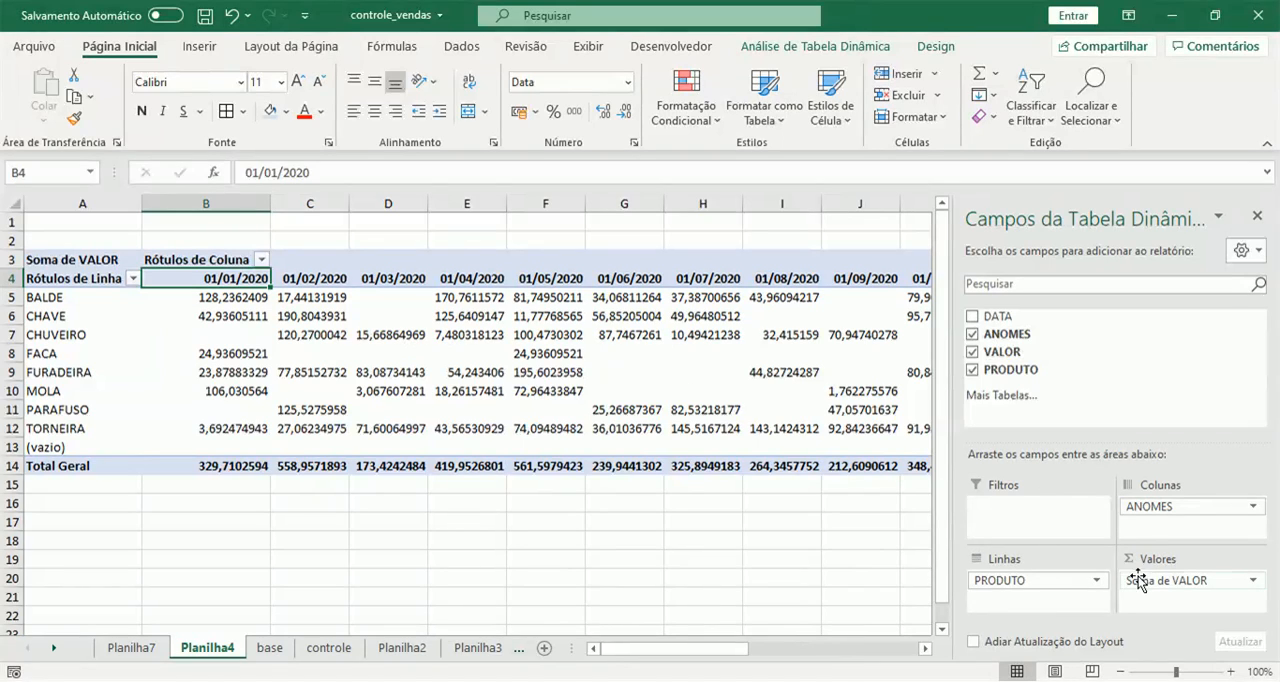
Format the pivot table's Soma de VALOR field as Moeda with 2 decimal places and the R$ symbol.
left_click(1253, 587)
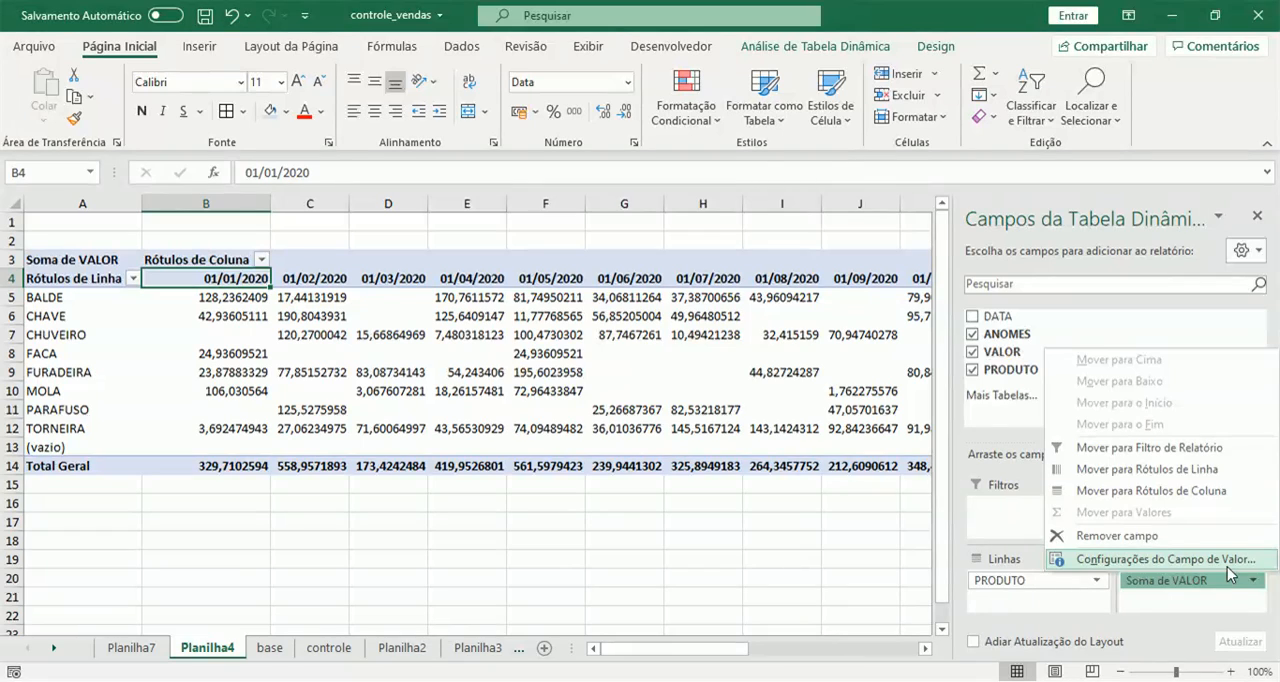
left_click(1228, 563)
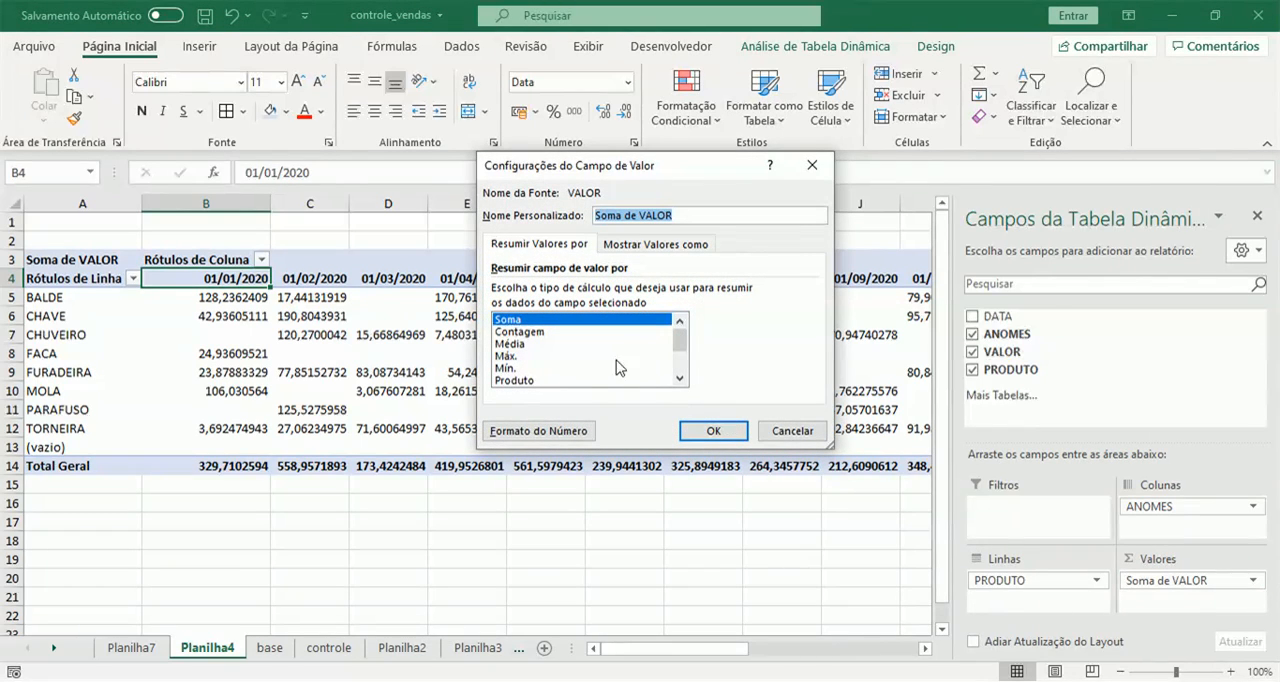
left_click(540, 432)
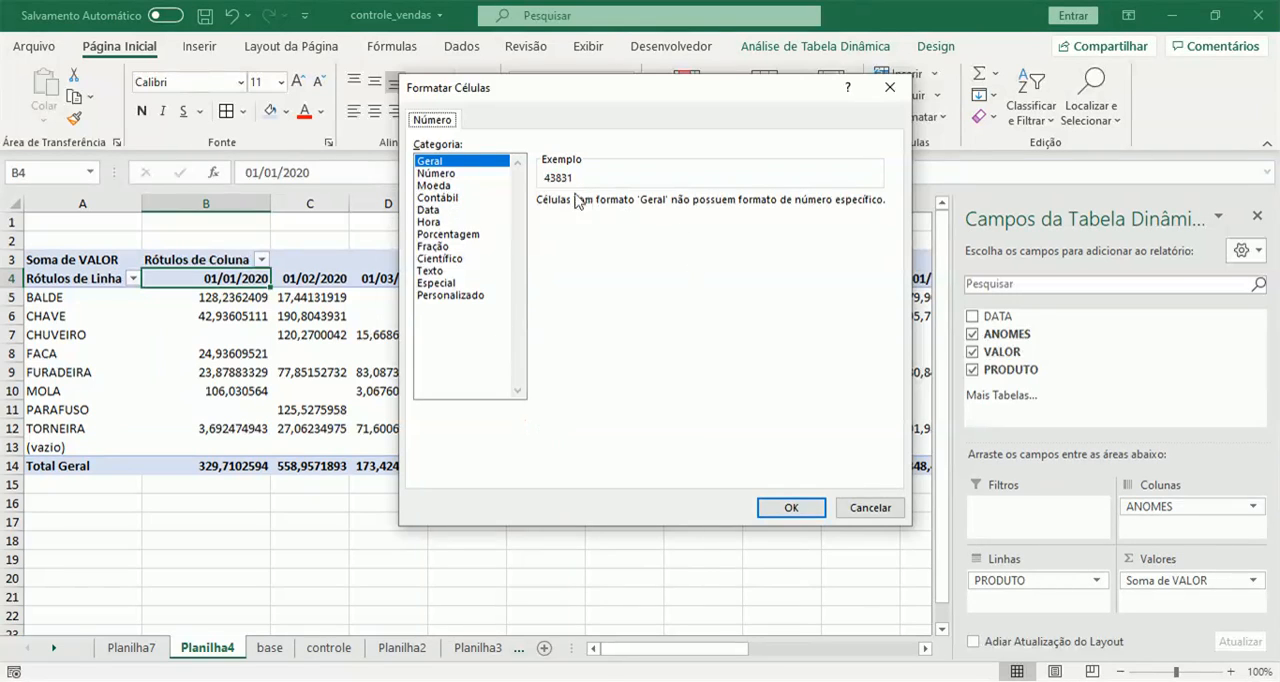
left_click(440, 185)
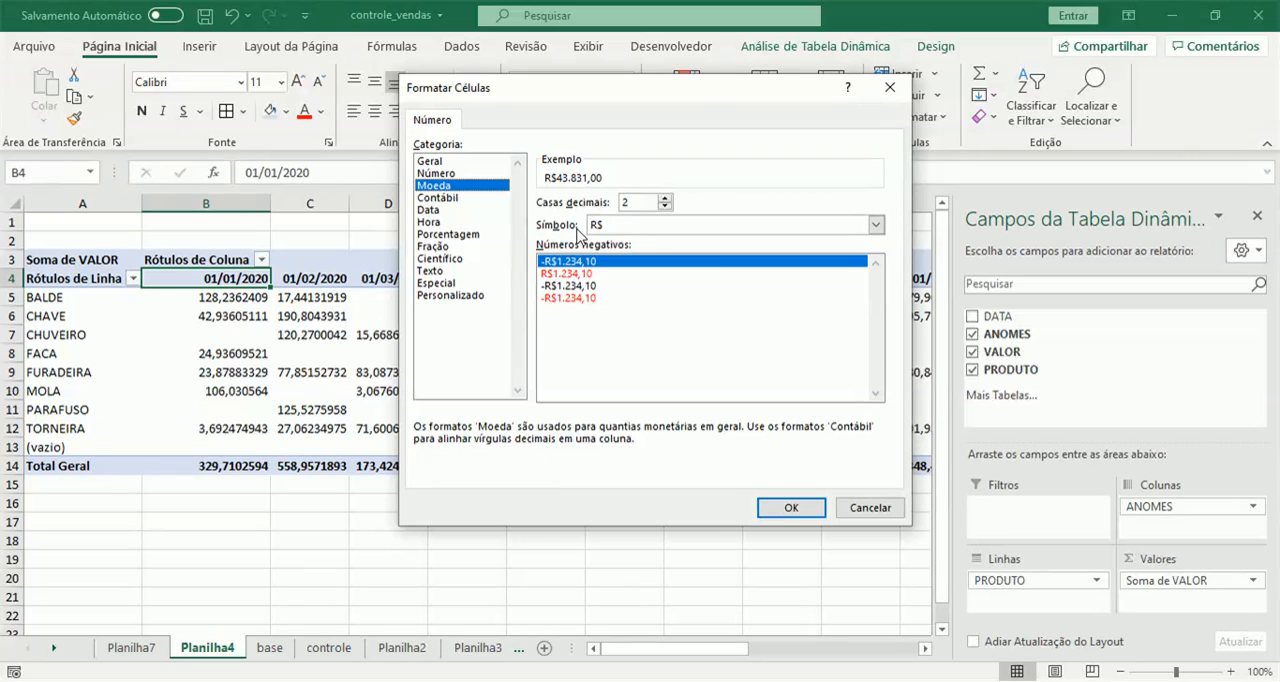
left_click(792, 508)
left_click(713, 431)
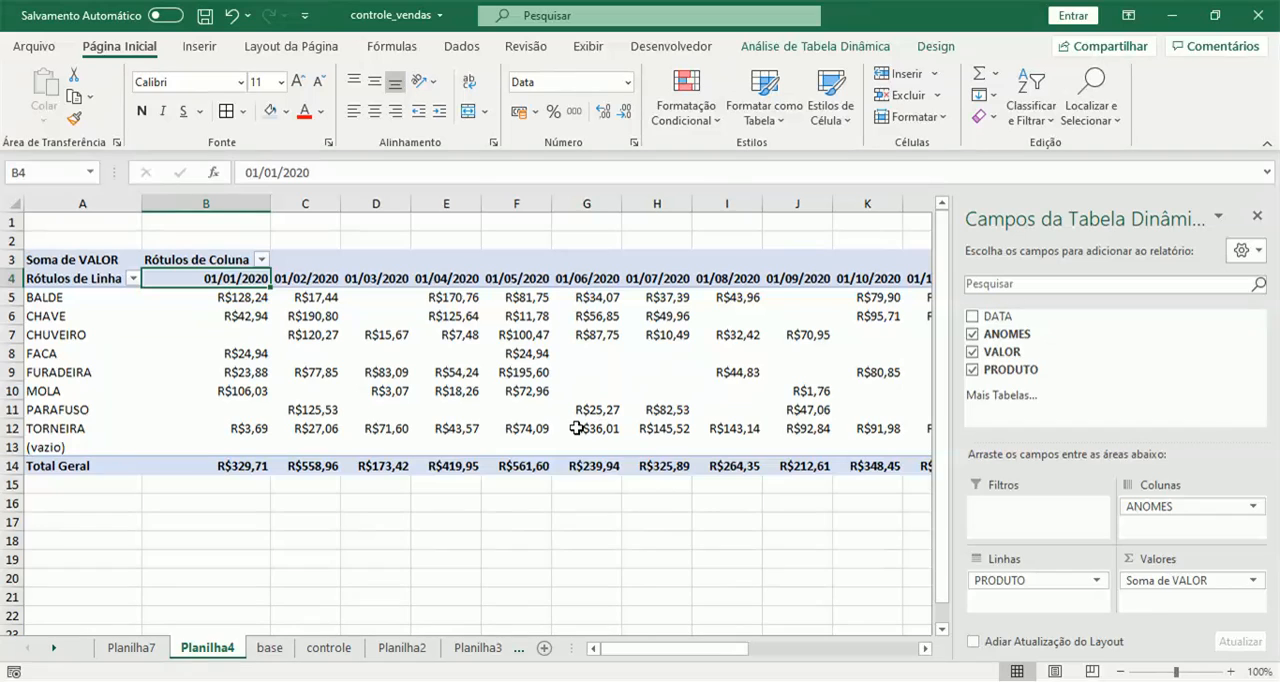
left_click_drag(666, 649, 616, 629)
mouse_move(232, 316)
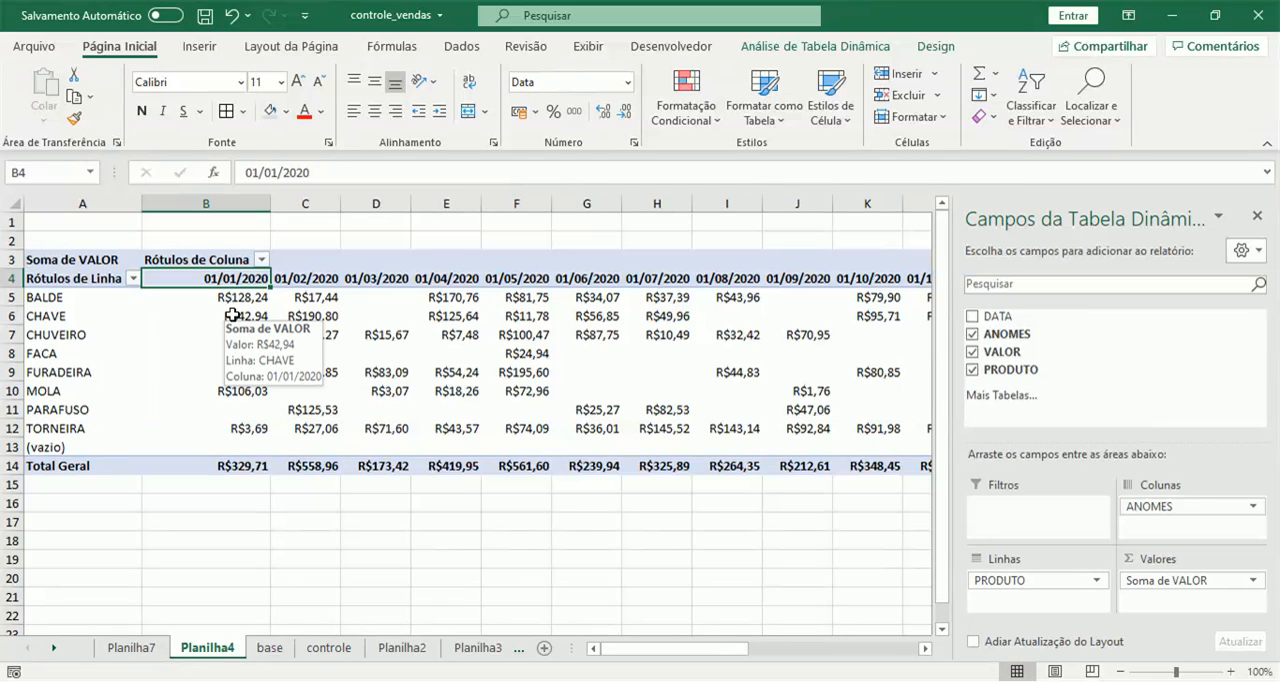
Start a new record on base by entering the date 10/12/2022 in A111, below the last filled row.
left_click(269, 647)
scroll(100, 495, "down", 11)
scroll(97, 491, "down", 20)
scroll(61, 416, "up", 2)
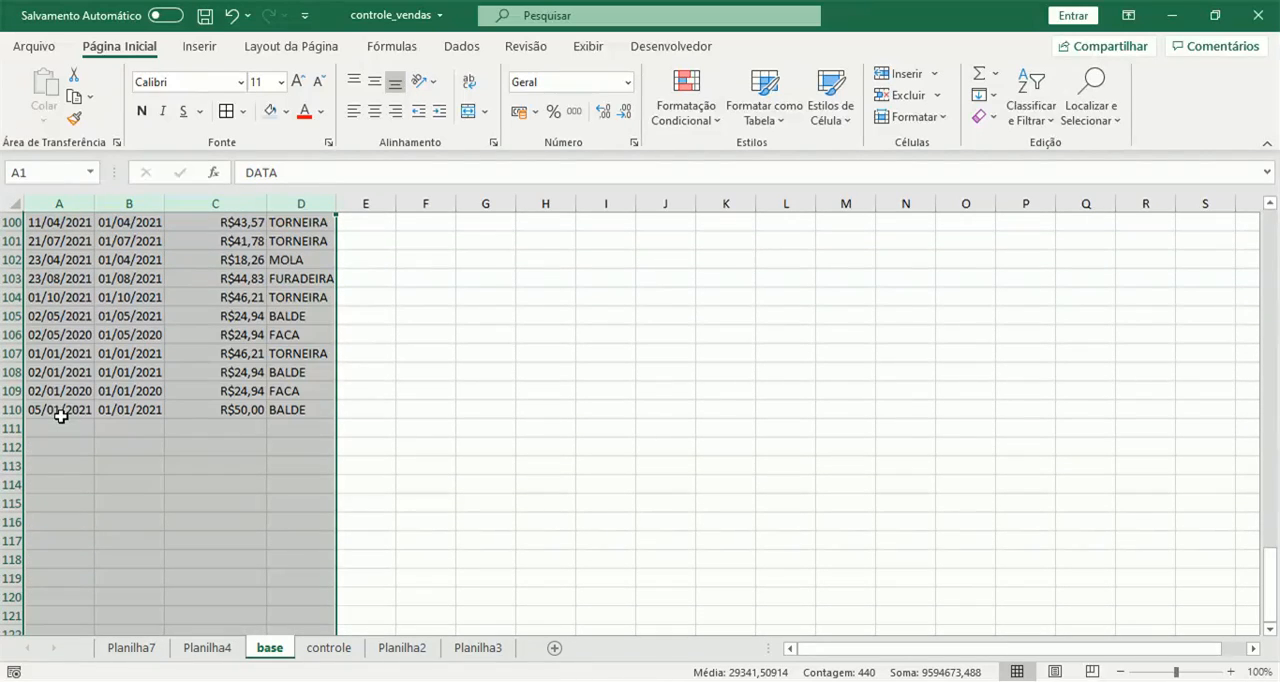
left_click(11, 410)
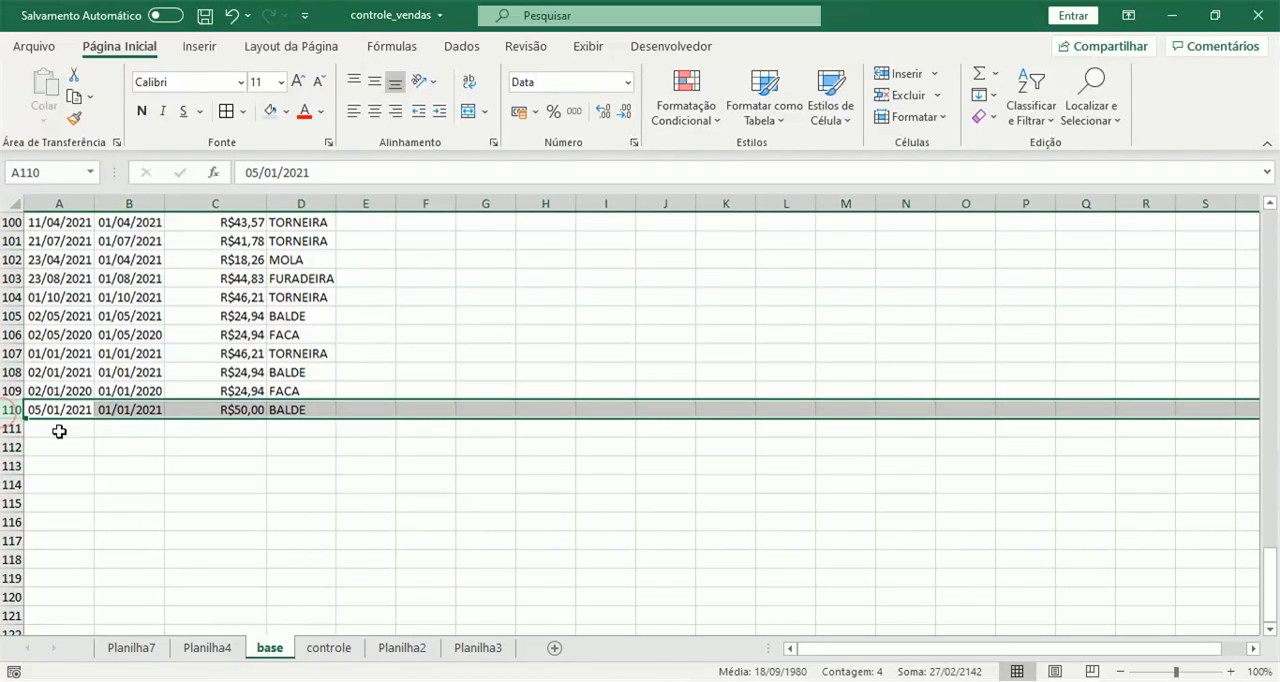
left_click(45, 431)
type("10")
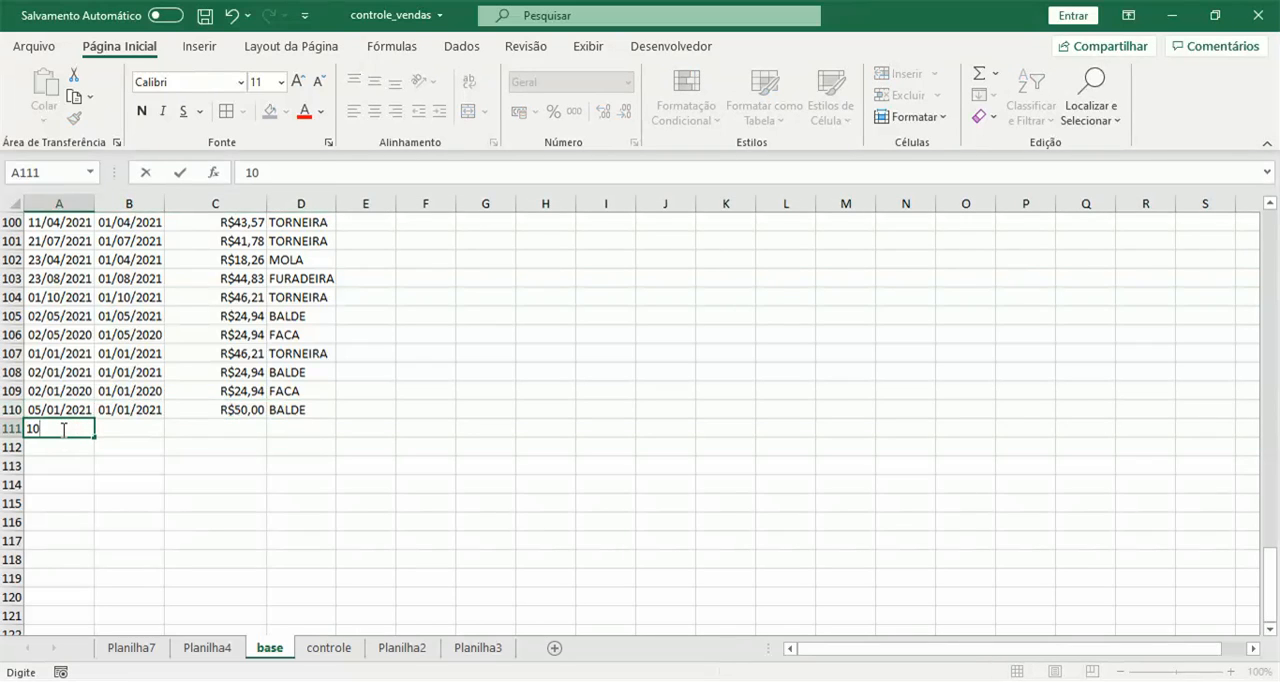
type("/12/202")
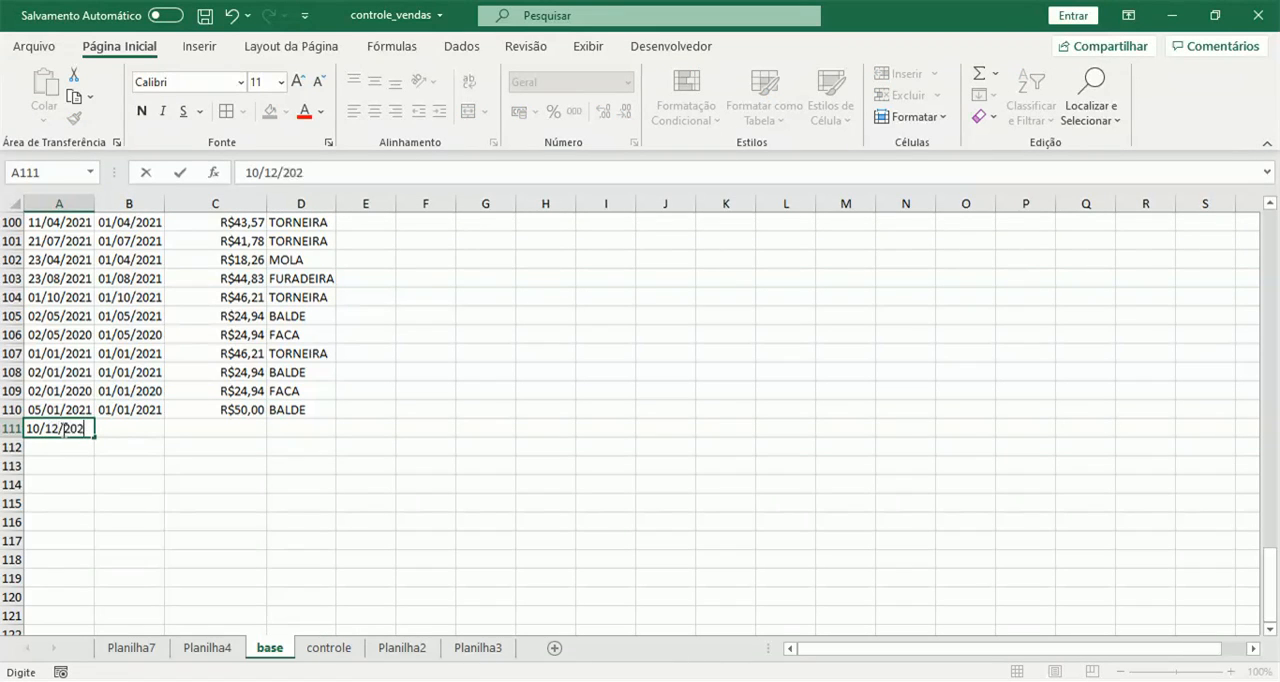
type("2")
key("Tab")
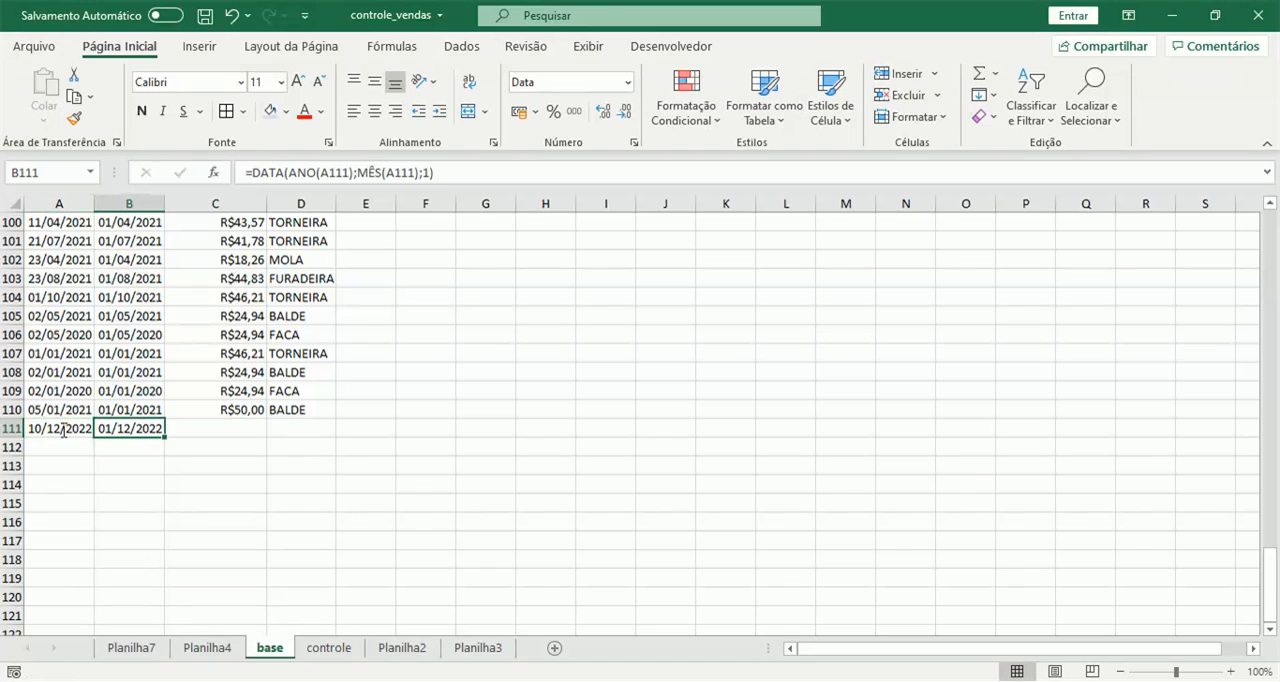
Complete the row 111 record on base with a VALOR of 150 and the product TENIS.
left_click(249, 427)
type("150")
key("Tab")
type("TE")
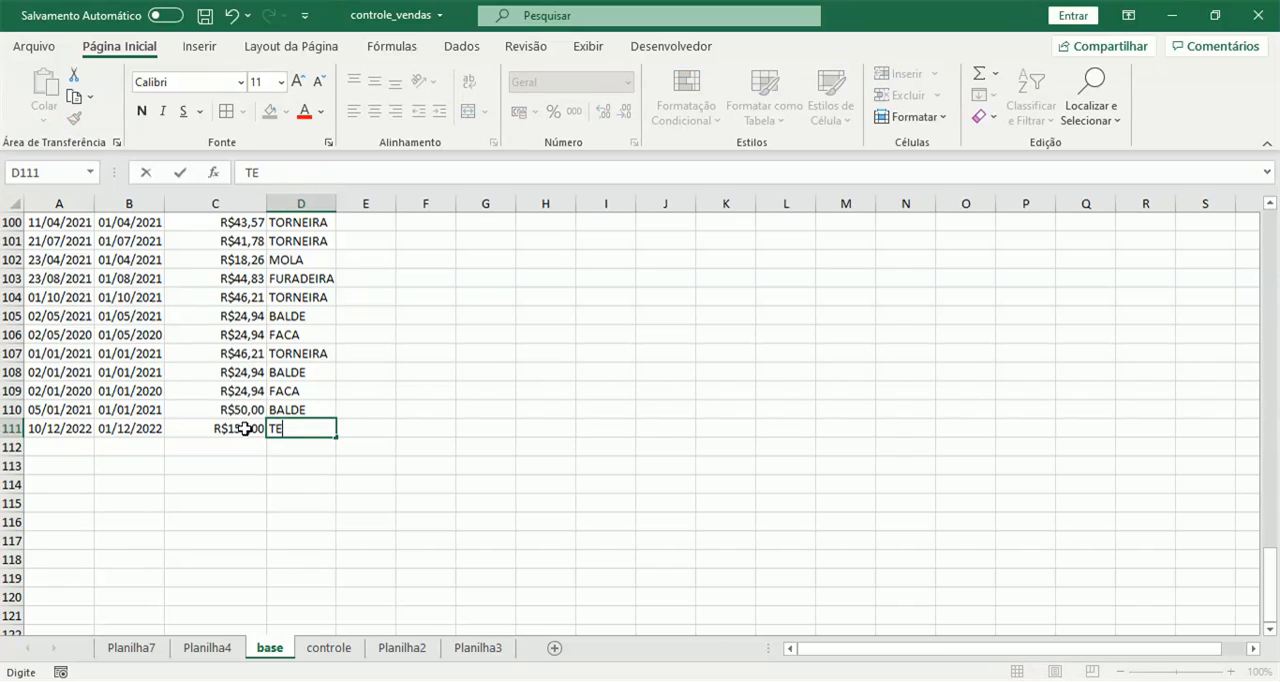
key("Return")
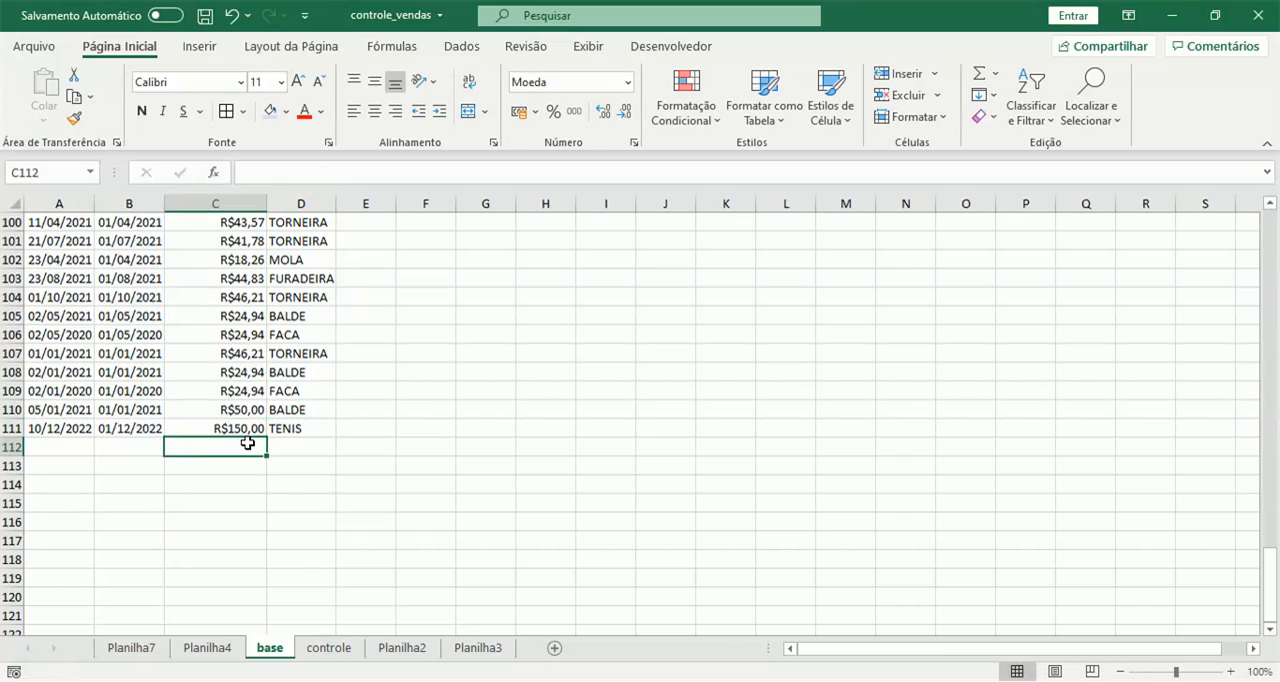
Add the product TENIS in A13 on controle and fill the FACA row's formulas from B12:N12 down to row 13.
left_click(328, 648)
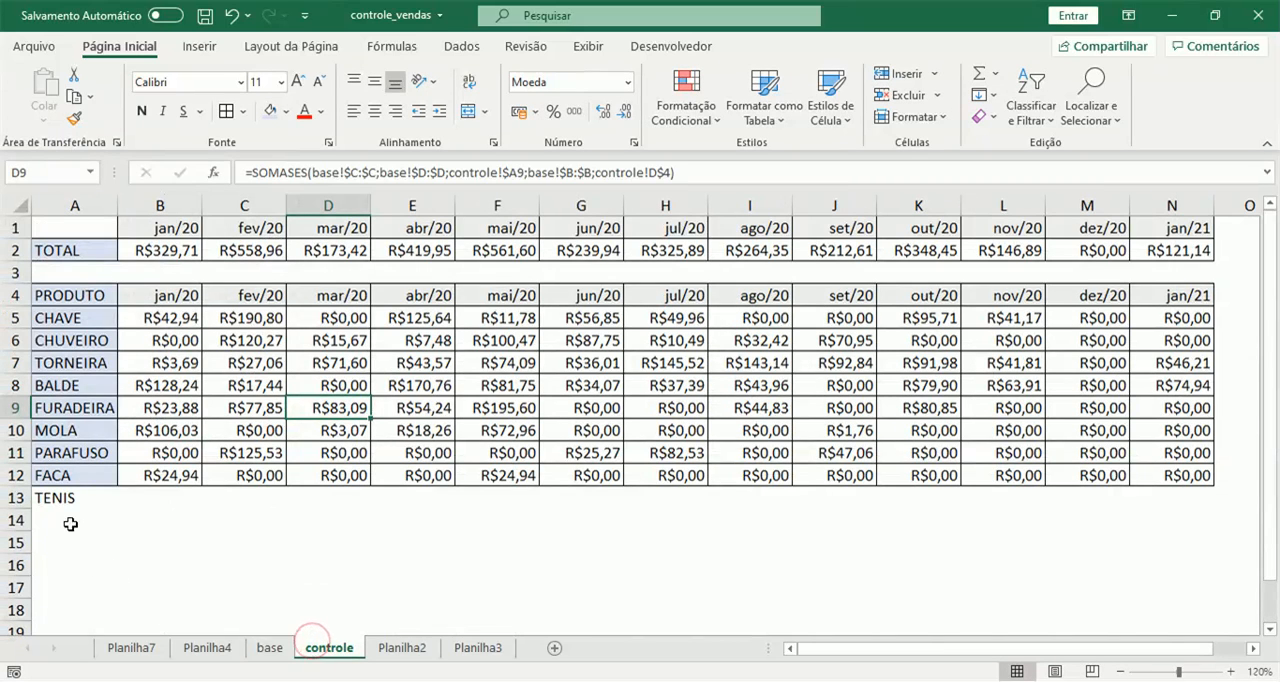
left_click_drag(180, 477, 1168, 472)
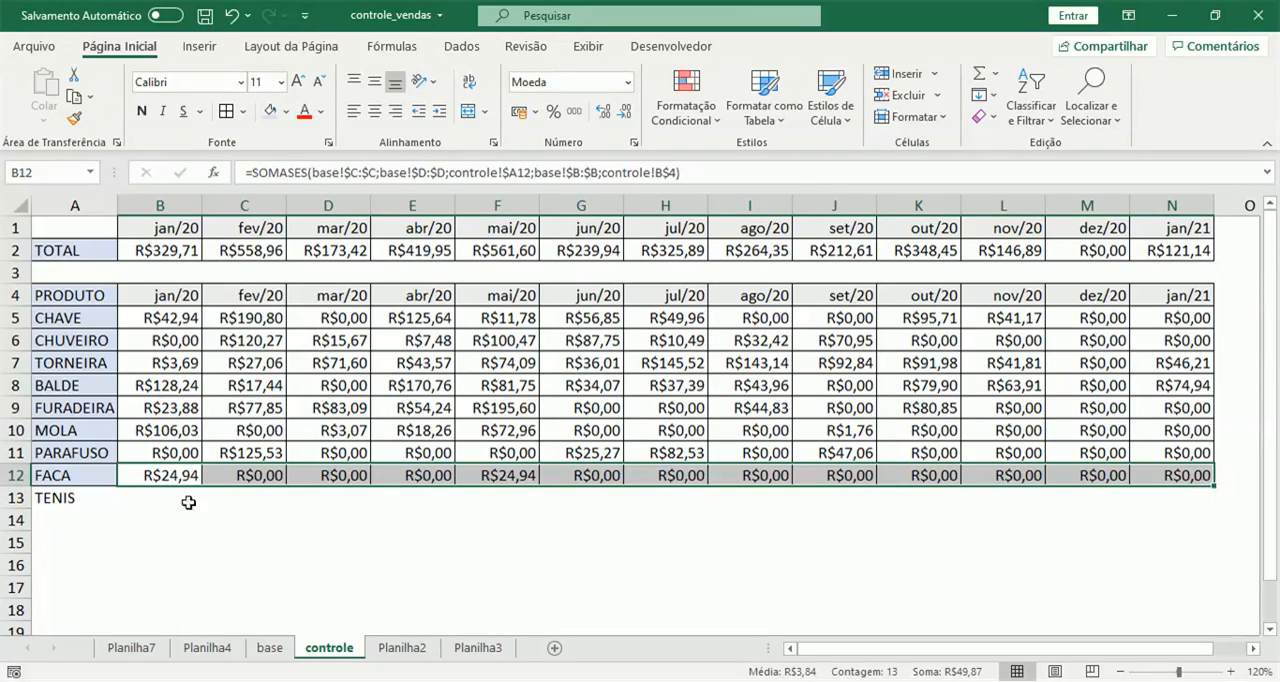
left_click_drag(1211, 483, 1212, 502)
left_click(357, 535)
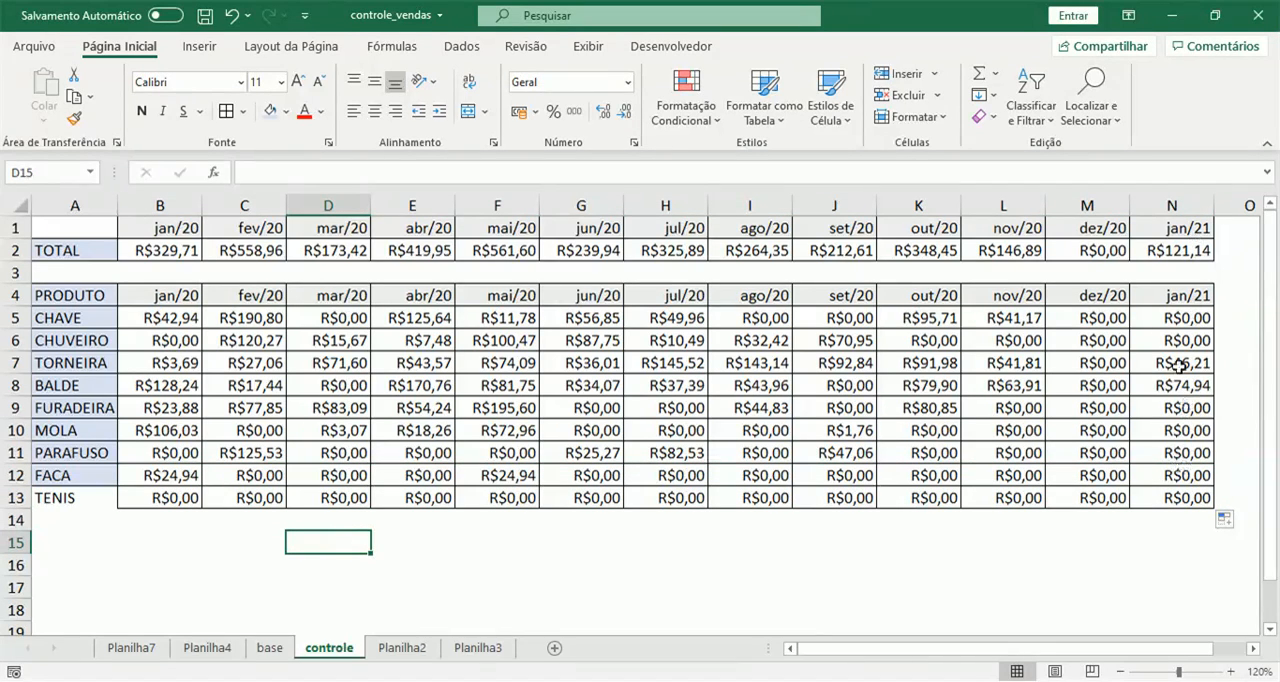
Change the date in the total table's last month heading, N1, to 01/01/2022.
left_click(1180, 228)
left_click(326, 170)
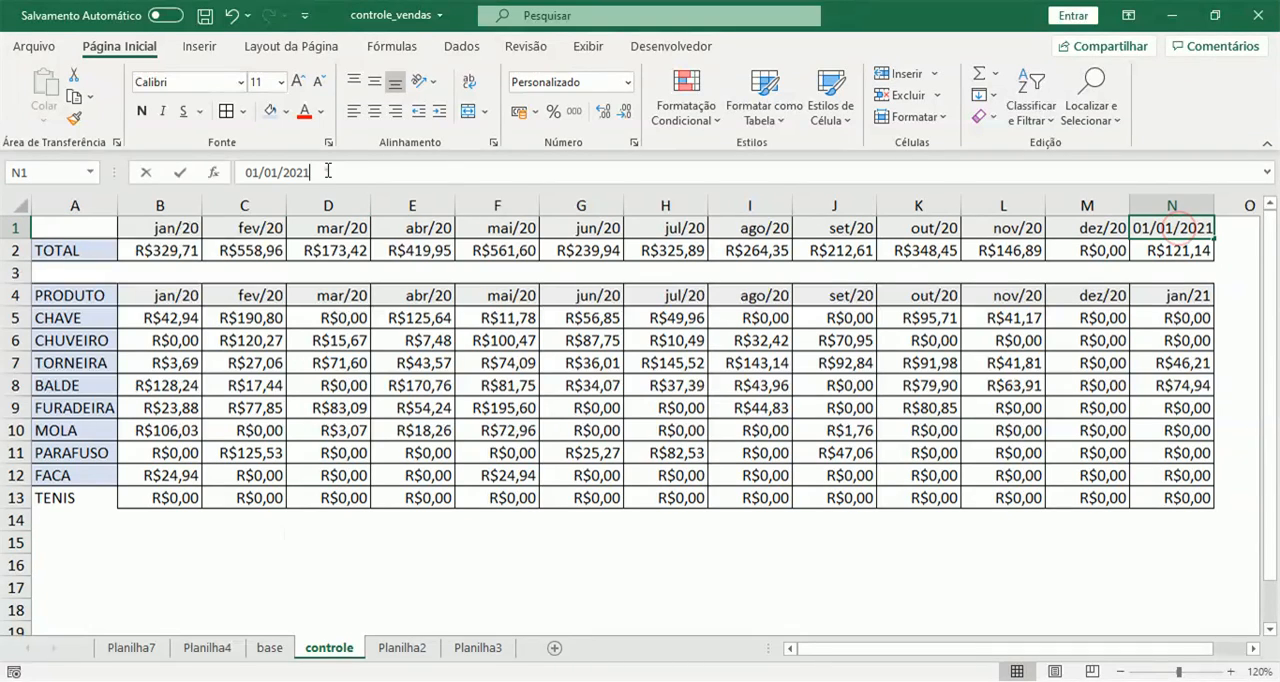
key("BackSpace")
type("2")
key("Return")
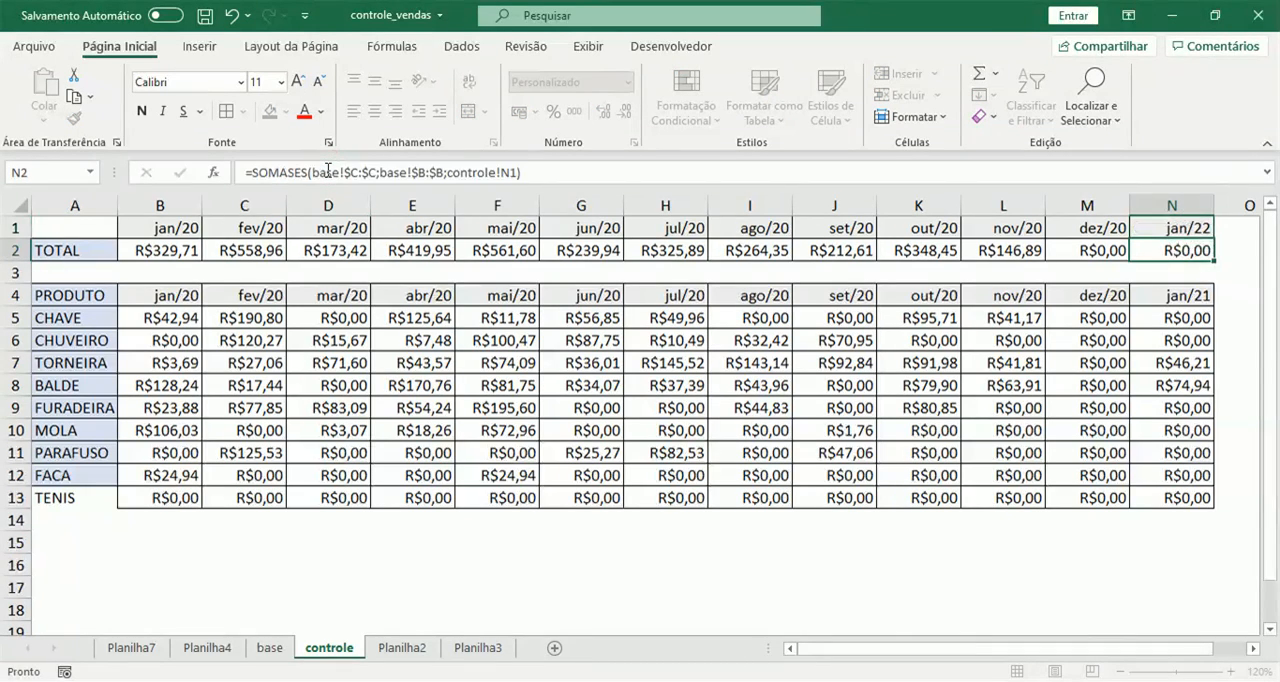
Check the TENIS record's month on base and set N1 on controle to 01/12/2022.
left_click(269, 647)
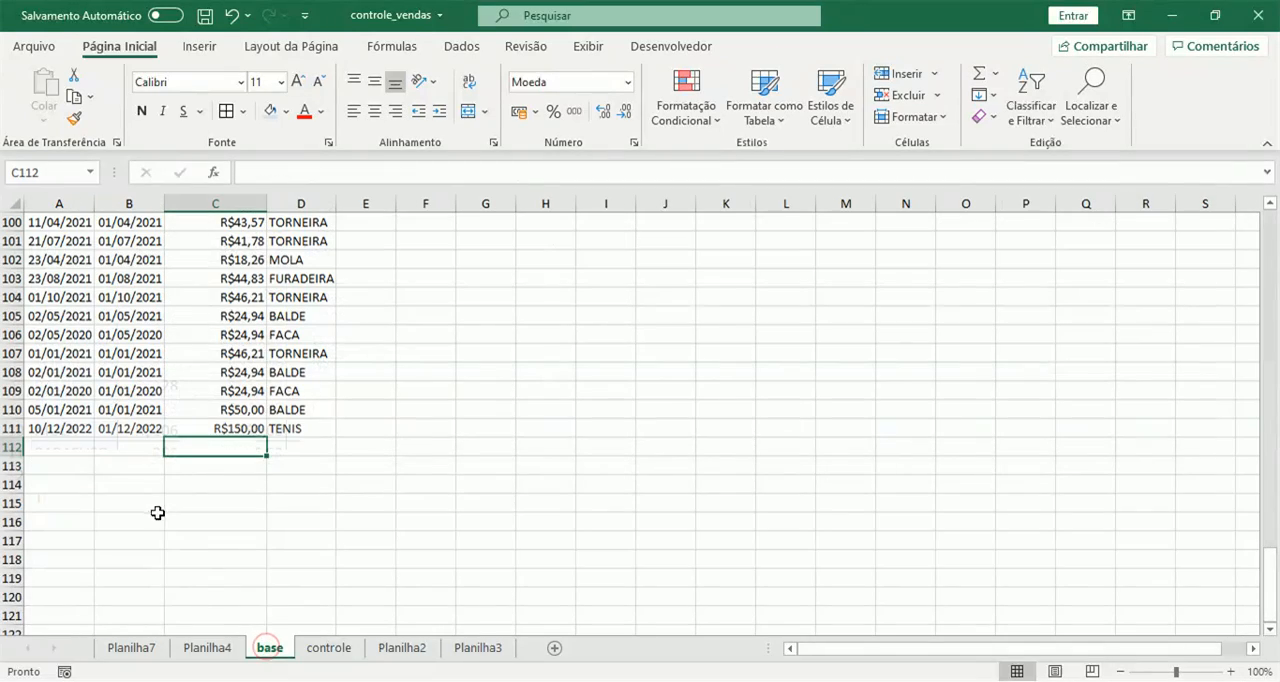
left_click(327, 647)
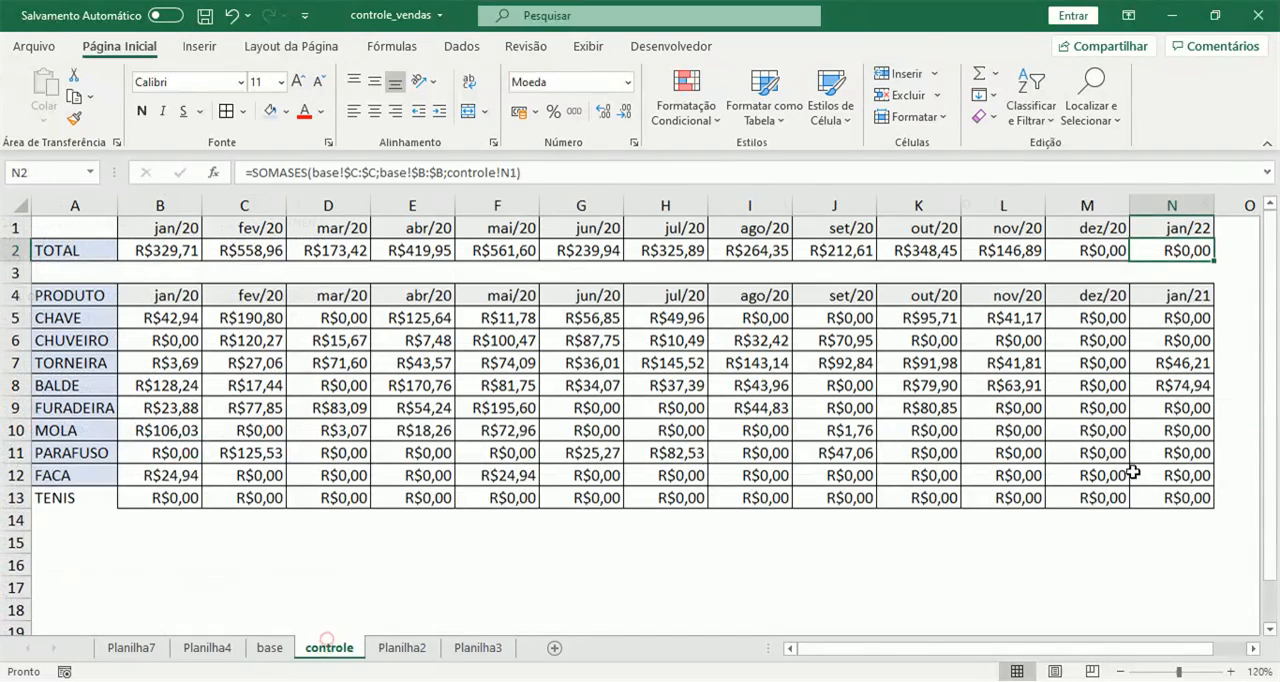
left_click(1183, 229)
left_click(278, 173)
key("BackSpace")
key("BackSpace")
type("12")
key("Return")
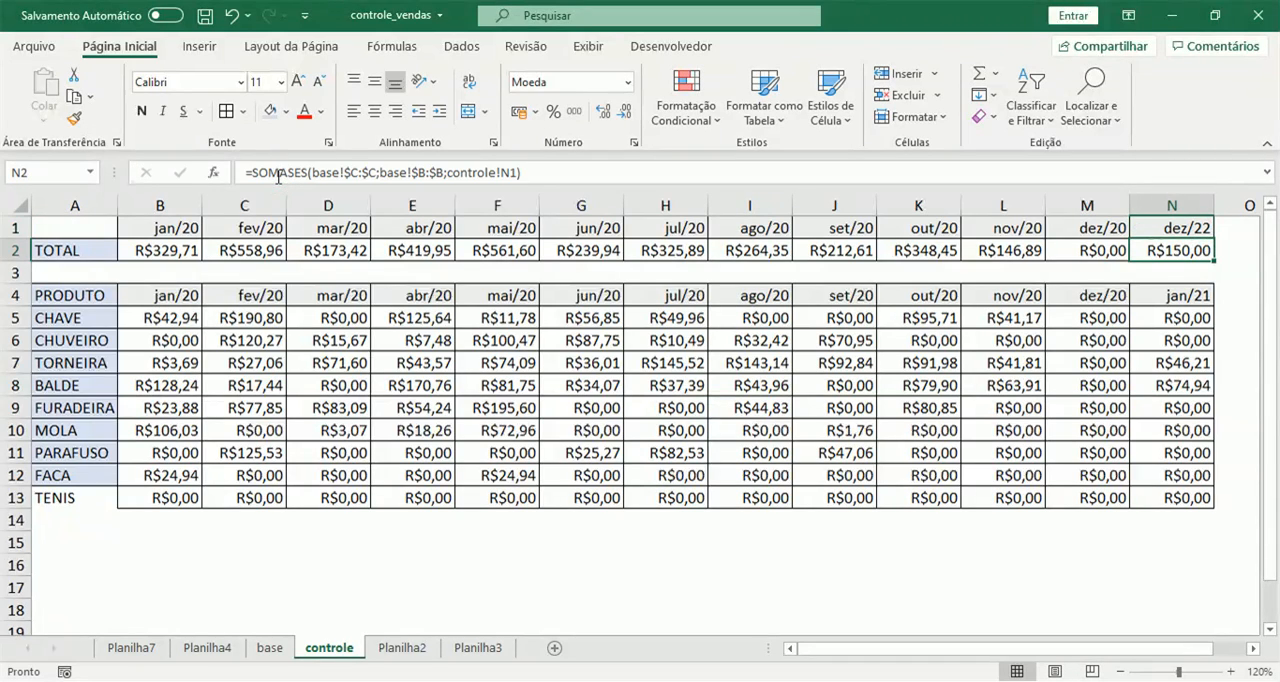
Copy the month heading from N1 to N4 in the product table on controle.
key("Up")
key("ctrl+c")
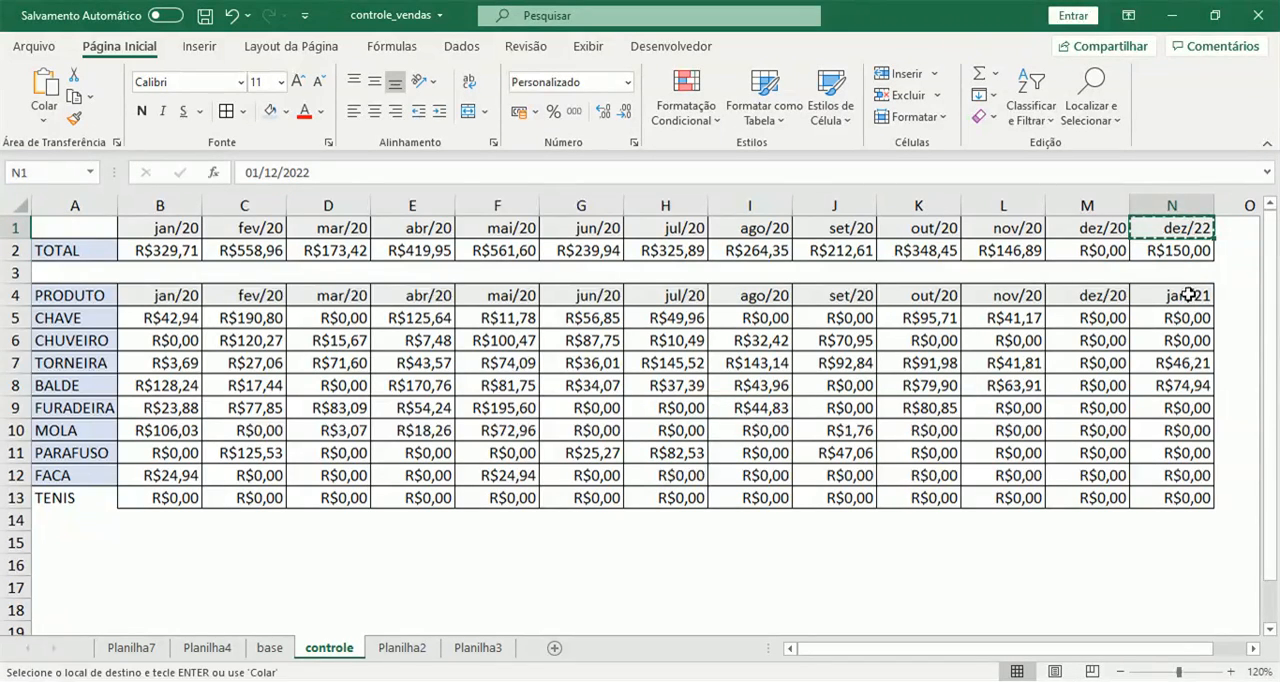
left_click(1190, 297)
key("ctrl+v")
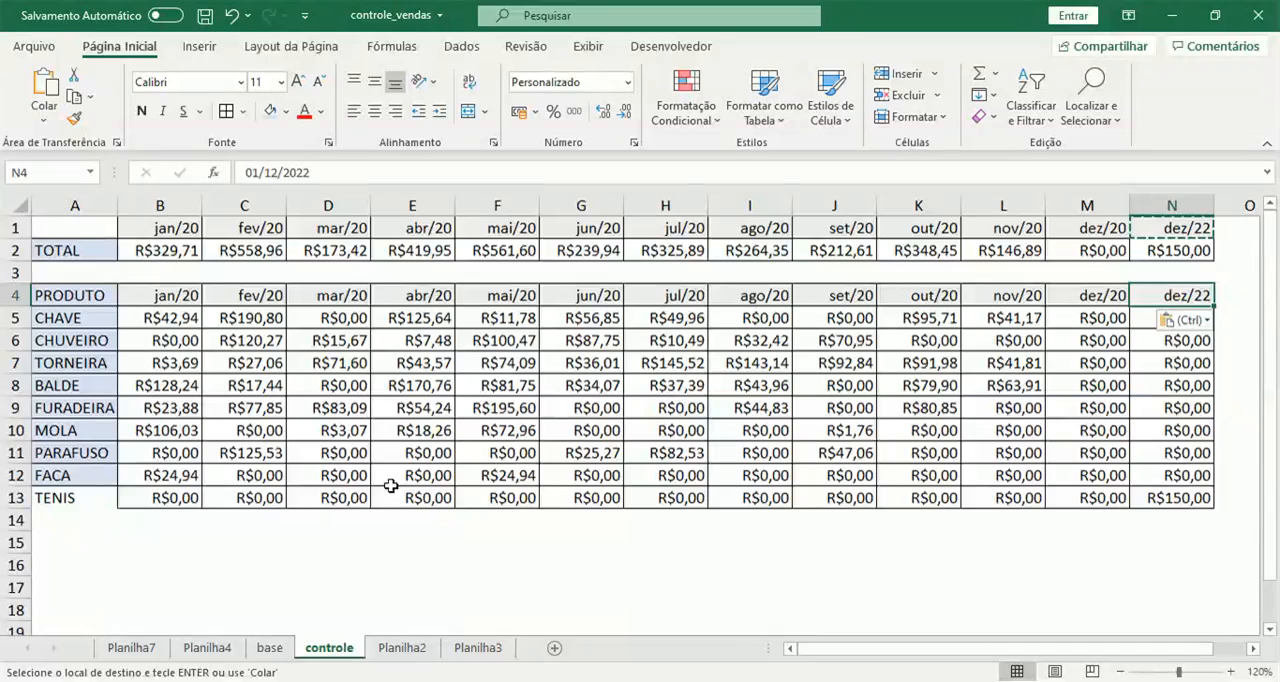
Refresh all data to bring the new record into the pivot table on Planilha4, check its columns and return to controle.
left_click(224, 648)
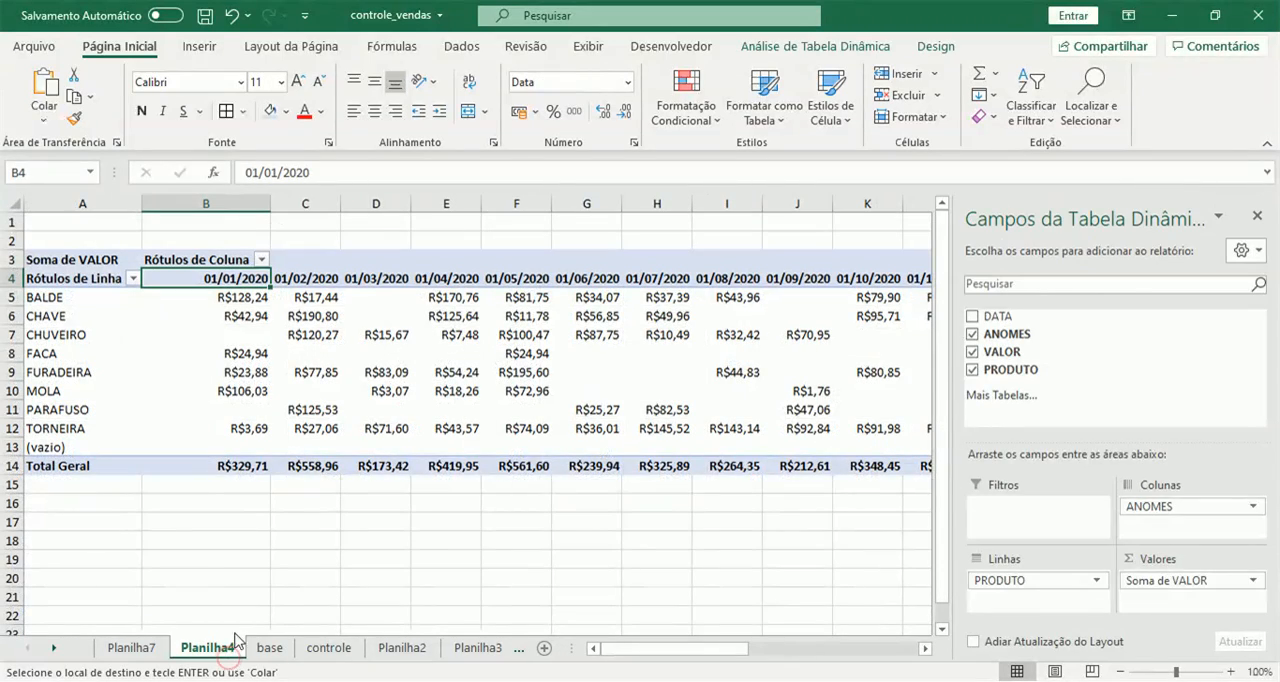
left_click(244, 377)
left_click(463, 48)
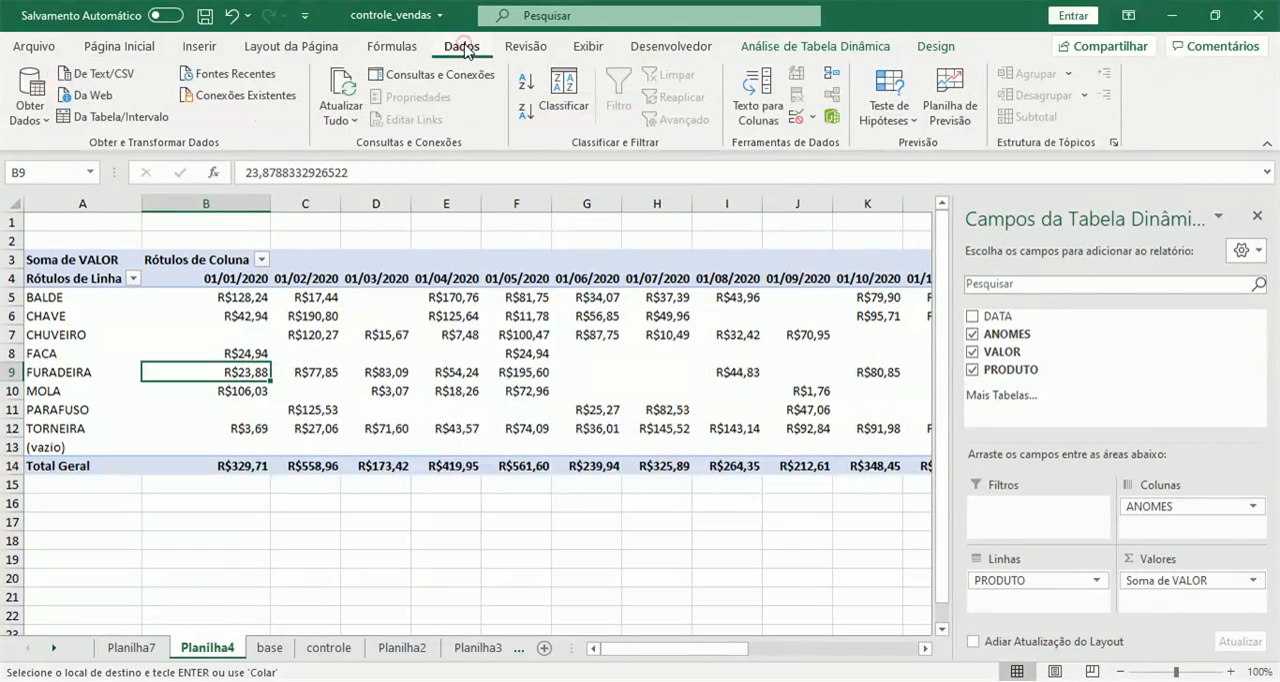
left_click(330, 118)
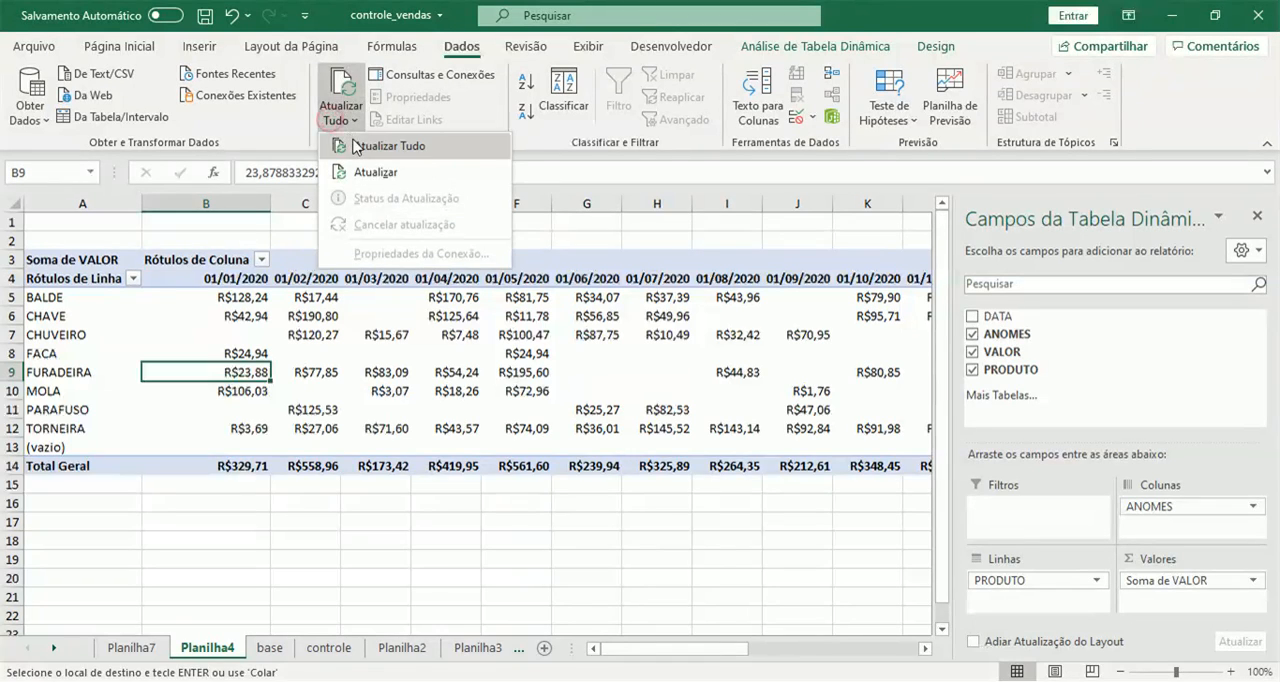
left_click(385, 146)
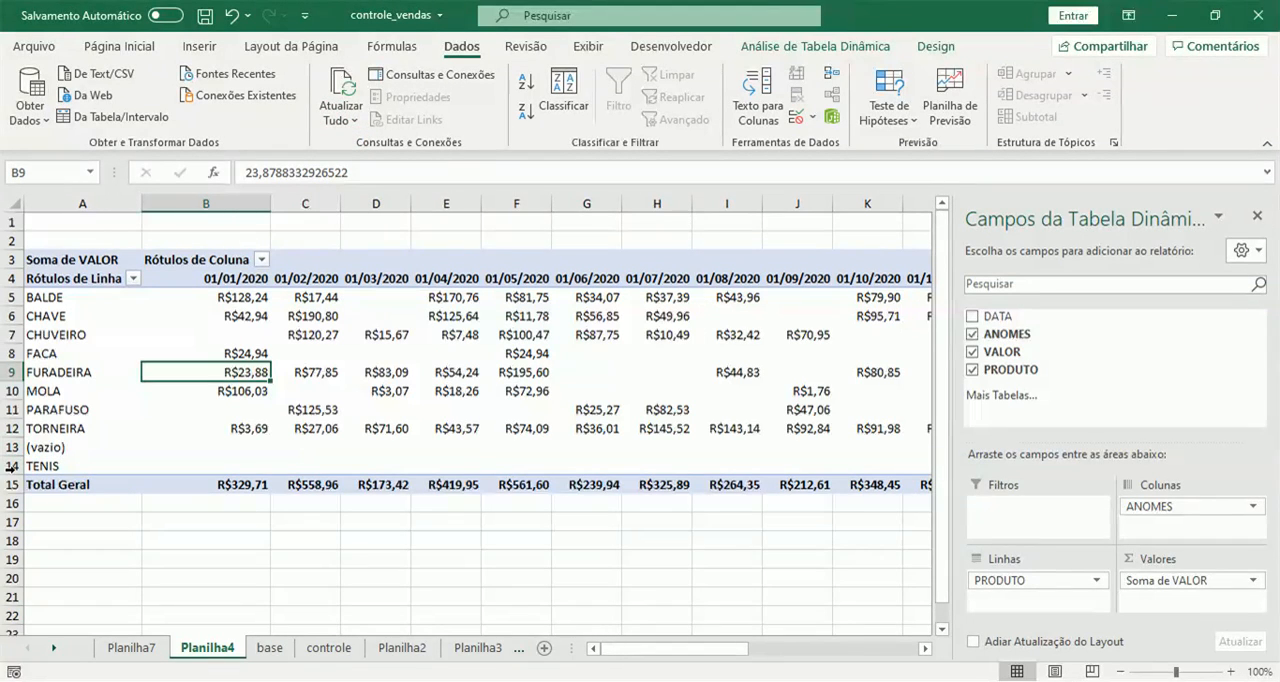
mouse_move(705, 648)
left_mouse_down()
mouse_move(852, 651)
mouse_move(690, 650)
left_mouse_up()
left_click(329, 647)
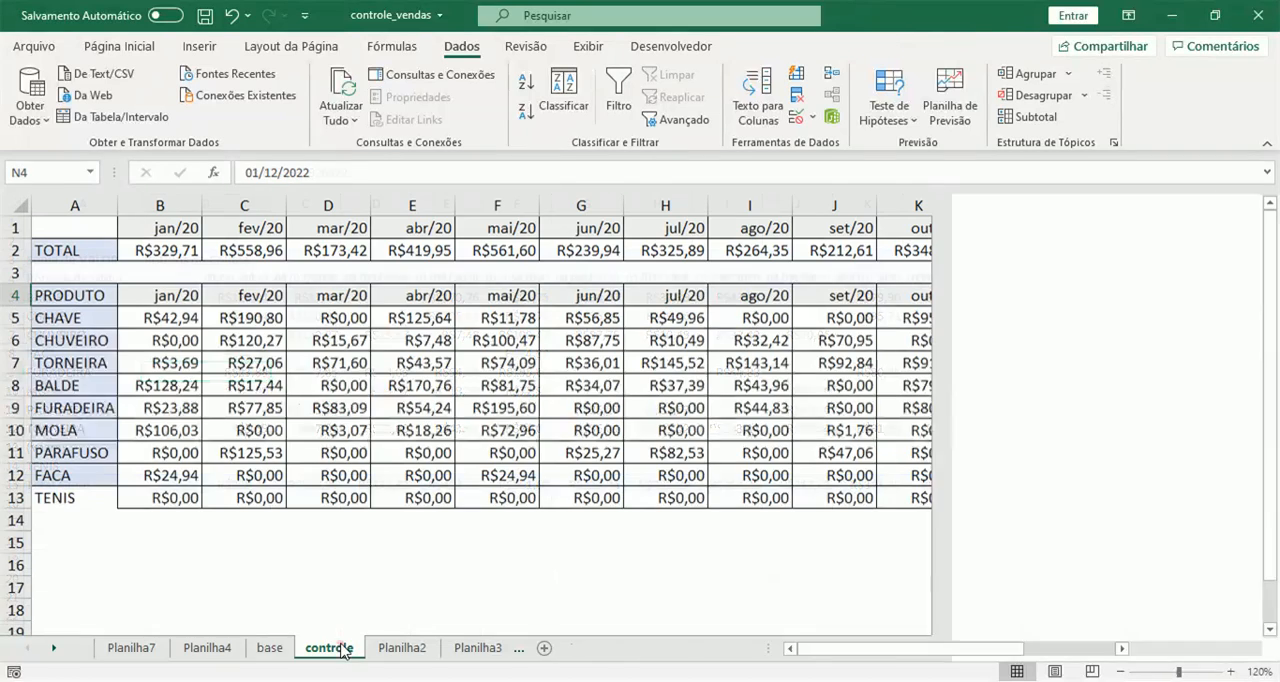